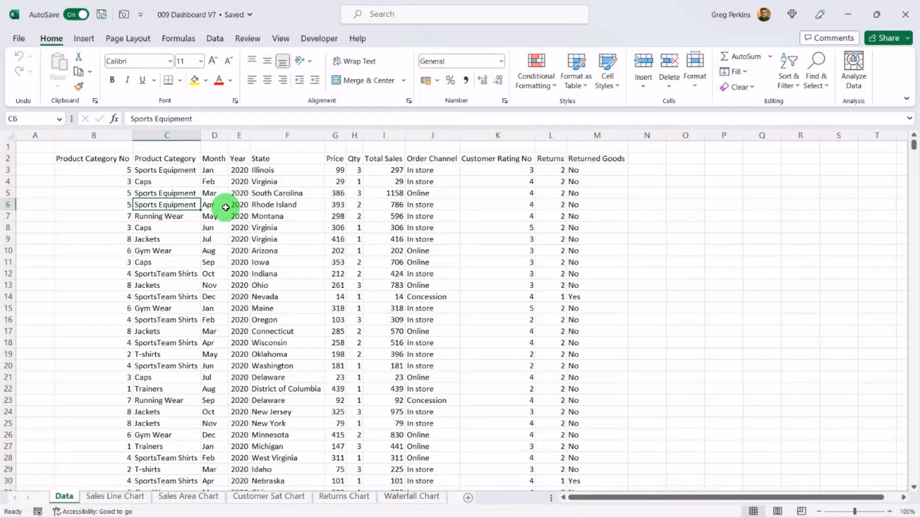
# Step: Format the sales data range as a table with headers and name the table SalesData
pyautogui.click(166, 175)
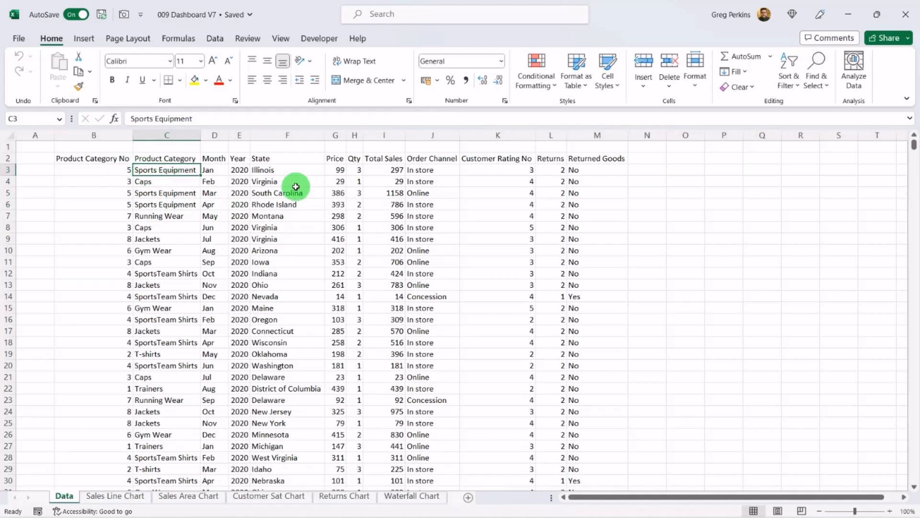
pyautogui.hotkey('ctrl', 't')
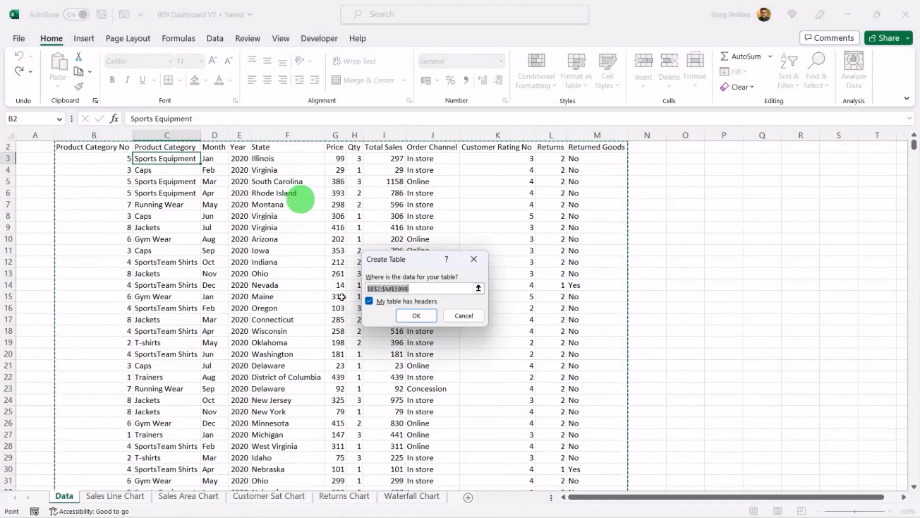
pyautogui.click(420, 314)
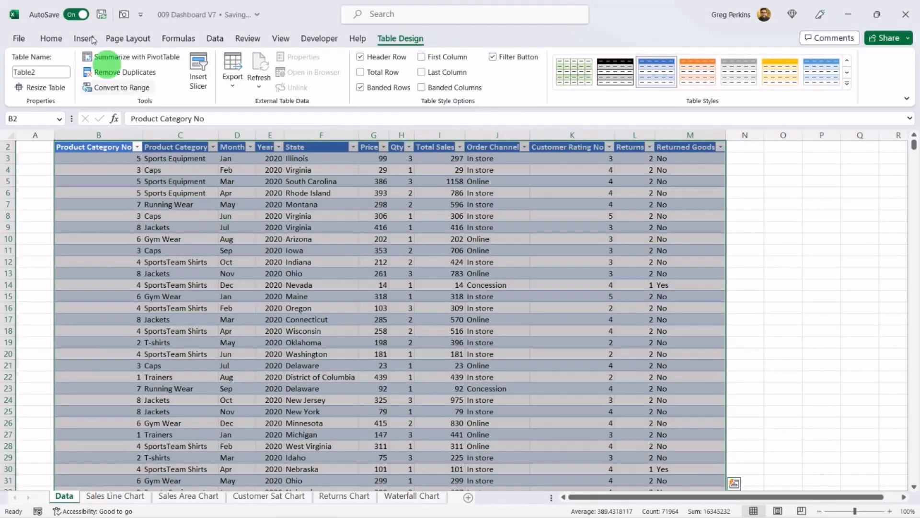
pyautogui.click(47, 71)
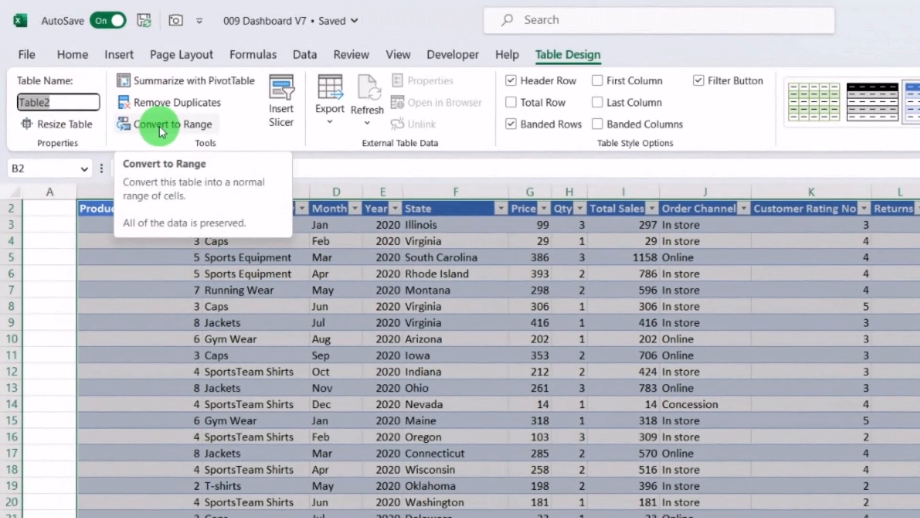
pyautogui.press('BackSpace')
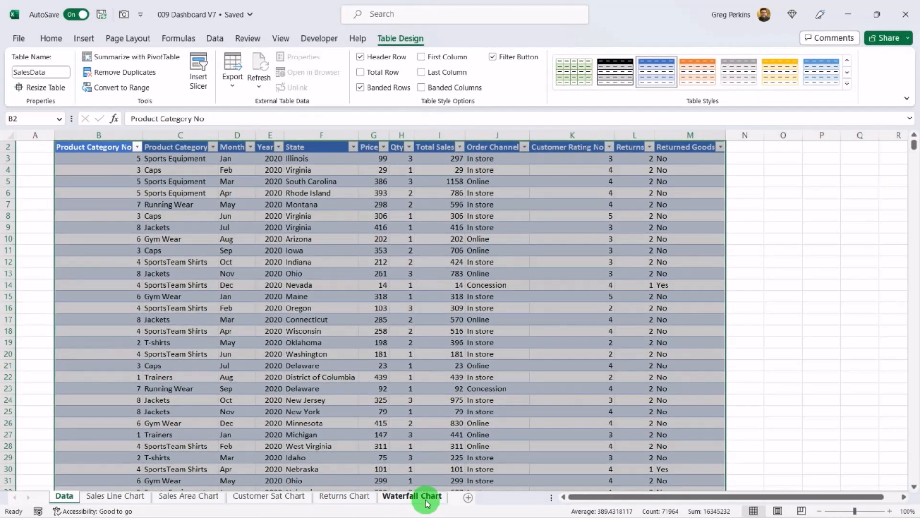
# Step: Insert a PivotTable from SalesData at cell B2 of the Sales Line Chart sheet
pyautogui.click(129, 501)
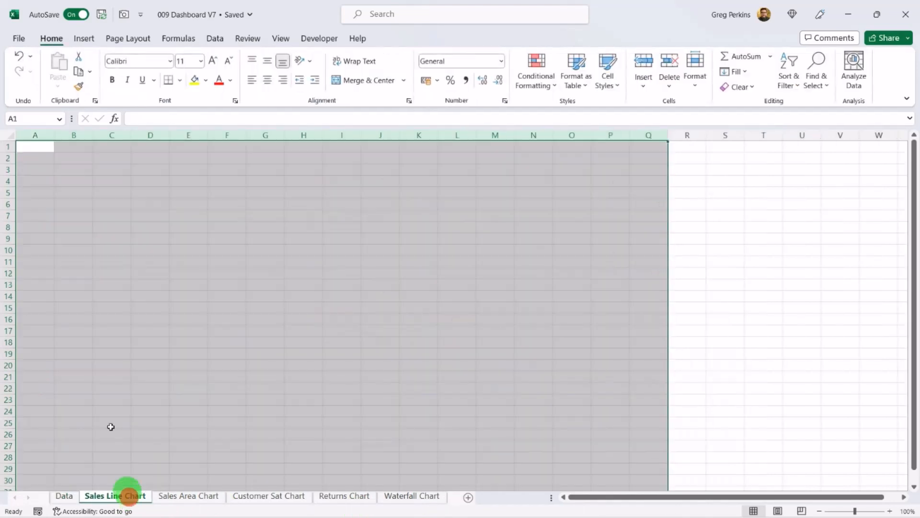
pyautogui.click(77, 159)
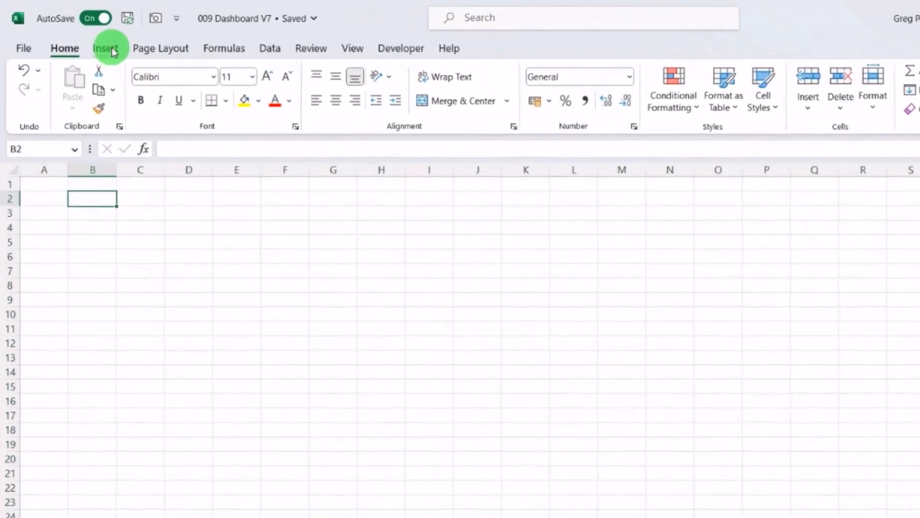
pyautogui.click(105, 48)
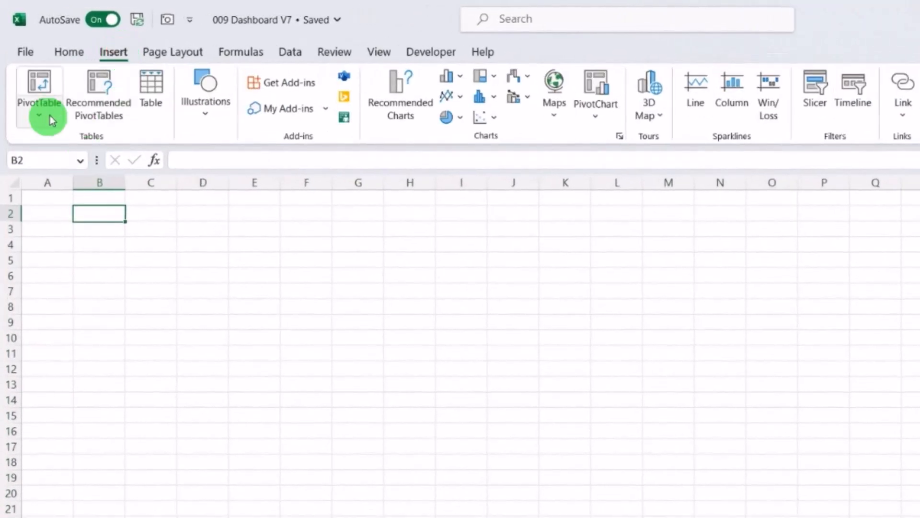
pyautogui.click(35, 103)
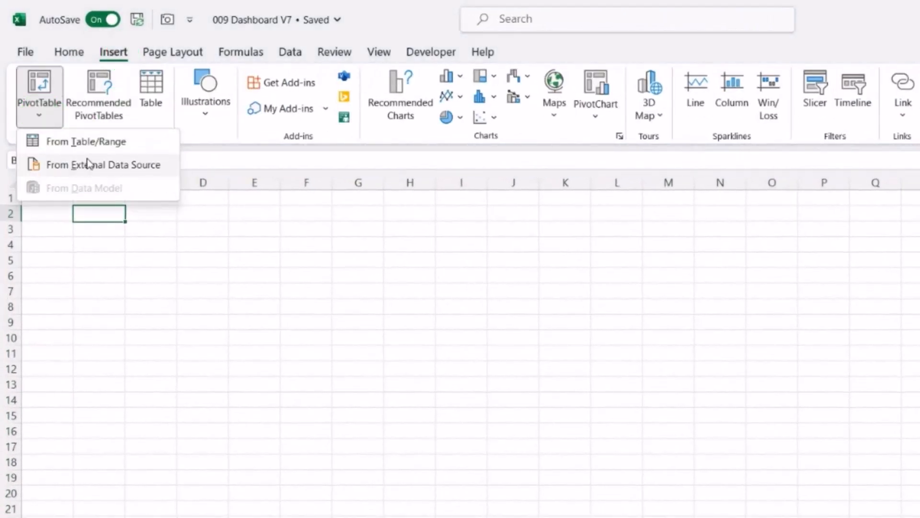
pyautogui.click(99, 142)
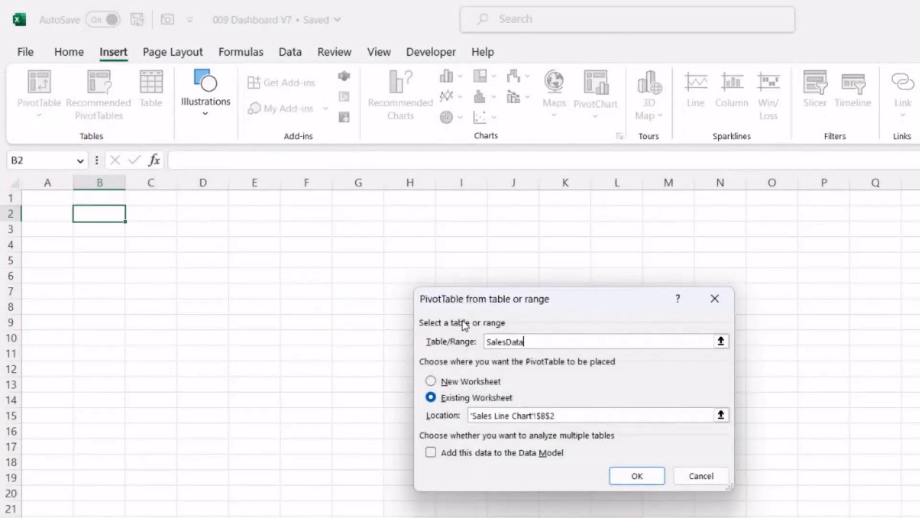
pyautogui.click(637, 475)
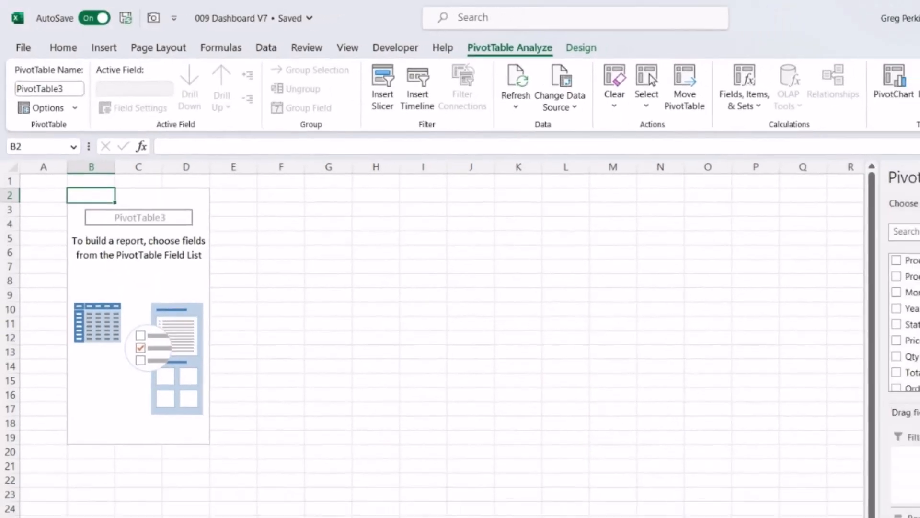
# Step: Add Total Sales to the PivotTable values and Year then Month to its rows
pyautogui.moveTo(913, 268); pyautogui.dragTo(913, 300)
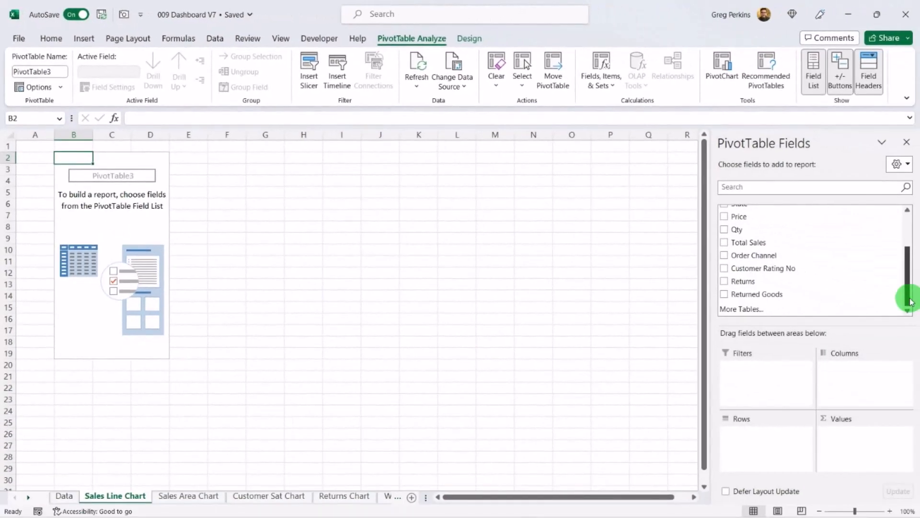
pyautogui.moveTo(764, 242); pyautogui.dragTo(852, 438)
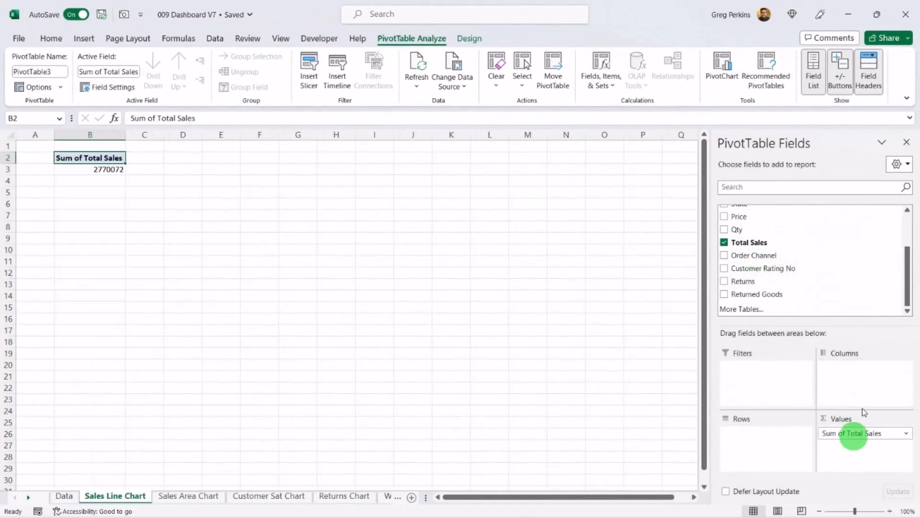
pyautogui.moveTo(906, 299); pyautogui.dragTo(907, 263)
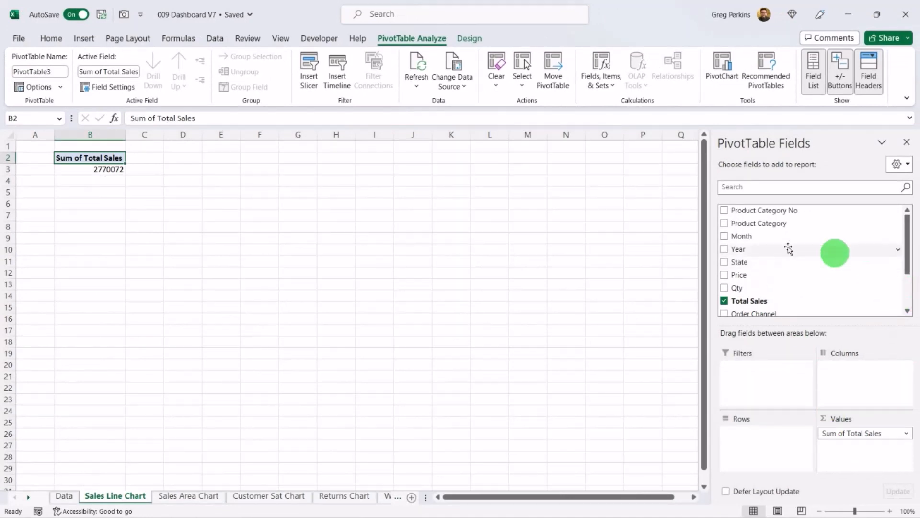
pyautogui.moveTo(753, 248); pyautogui.dragTo(753, 436)
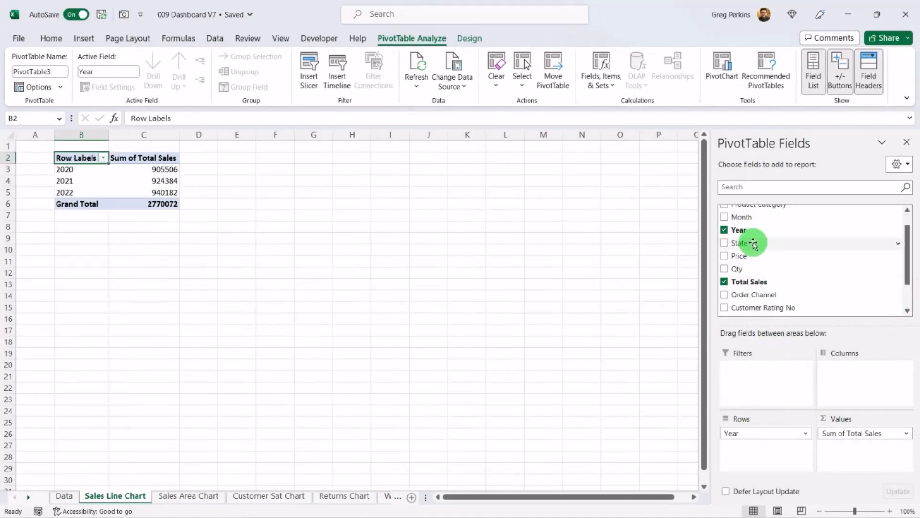
pyautogui.moveTo(748, 216); pyautogui.dragTo(768, 452)
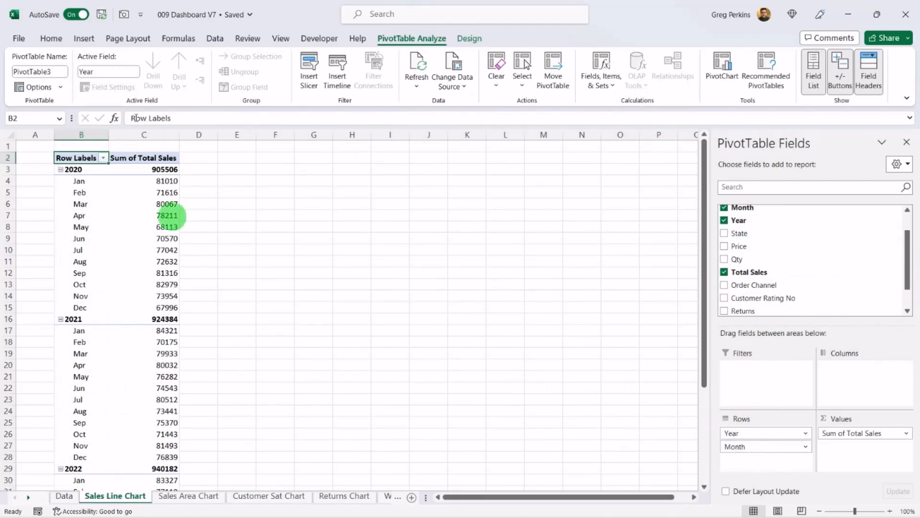
# Step: Insert a 2-D line PivotChart from the PivotTable and move it beside the table
pyautogui.click(126, 195)
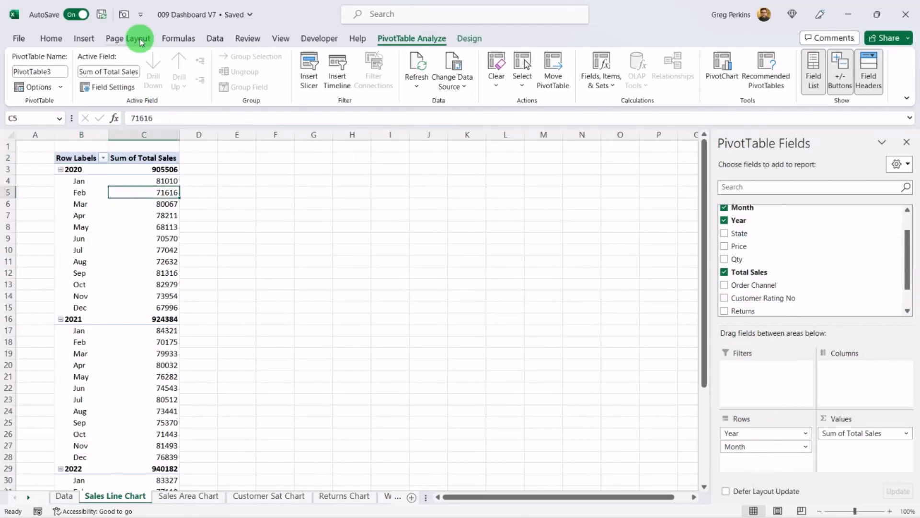
pyautogui.click(84, 43)
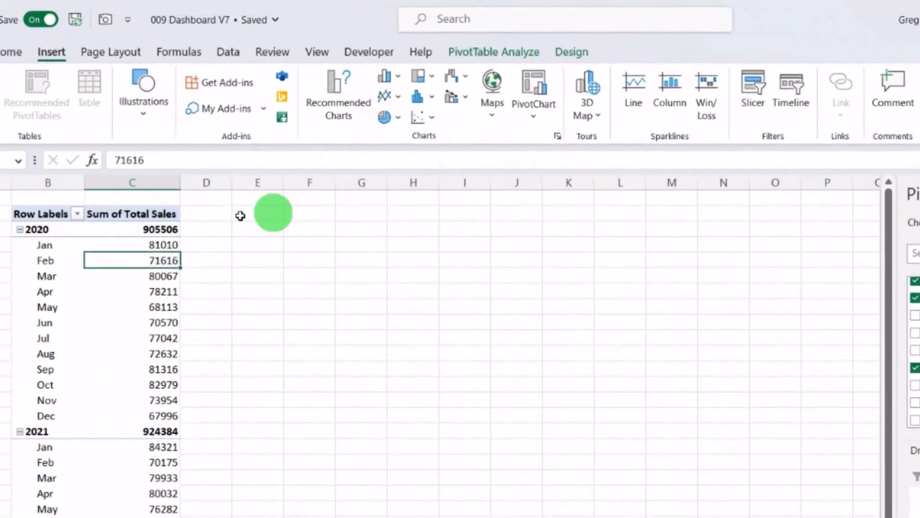
pyautogui.click(401, 100)
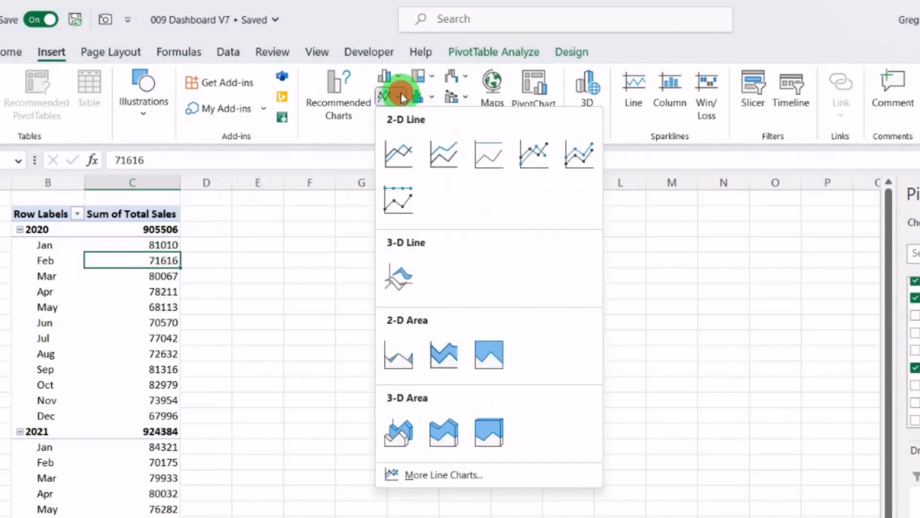
pyautogui.click(401, 152)
pyautogui.moveTo(513, 327); pyautogui.dragTo(518, 238)
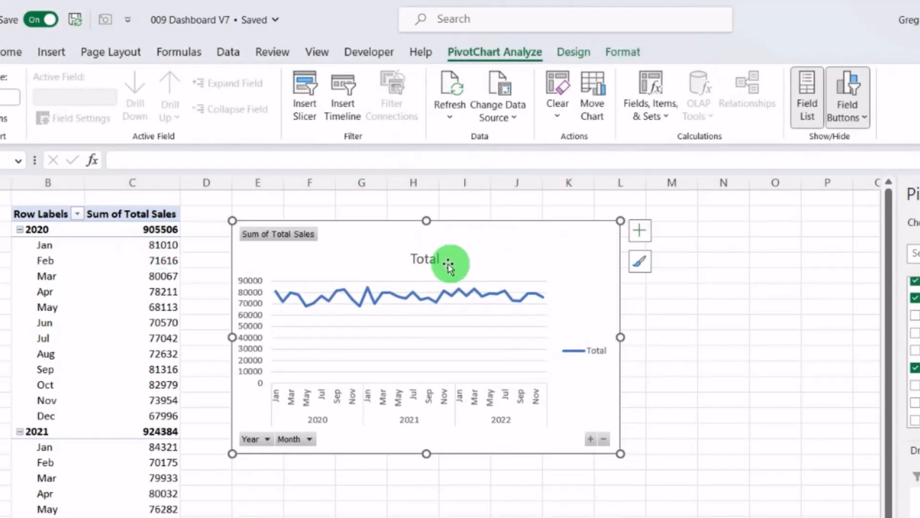
# Step: Remove the line chart's title, legend and all PivotChart field buttons
pyautogui.click(423, 259)
pyautogui.press('Delete')
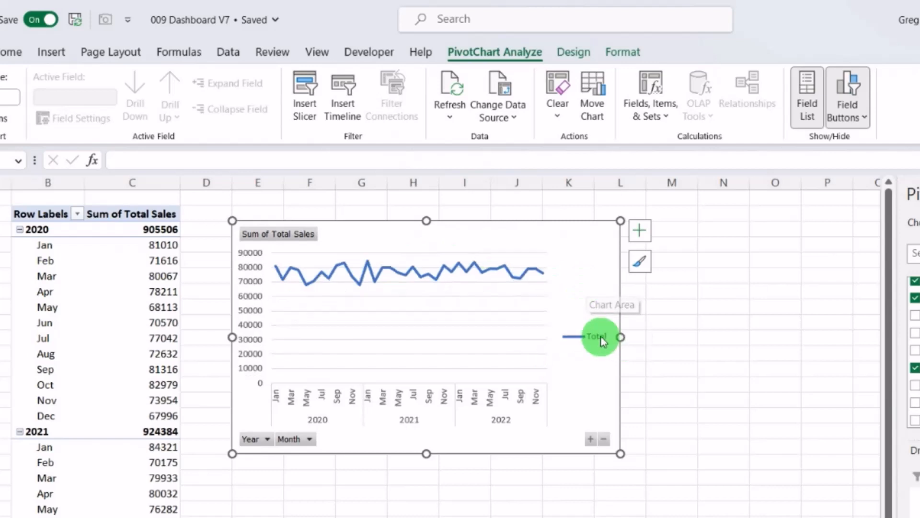
pyautogui.press('Delete')
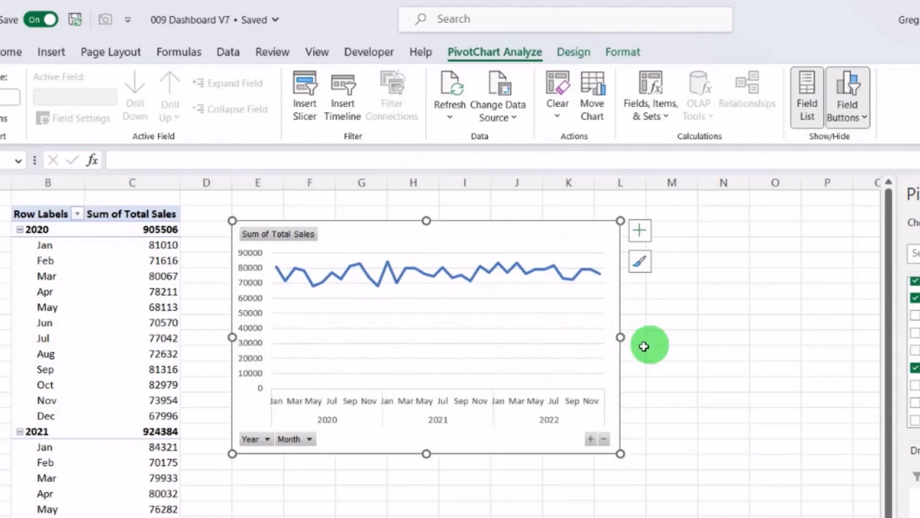
pyautogui.click(865, 118)
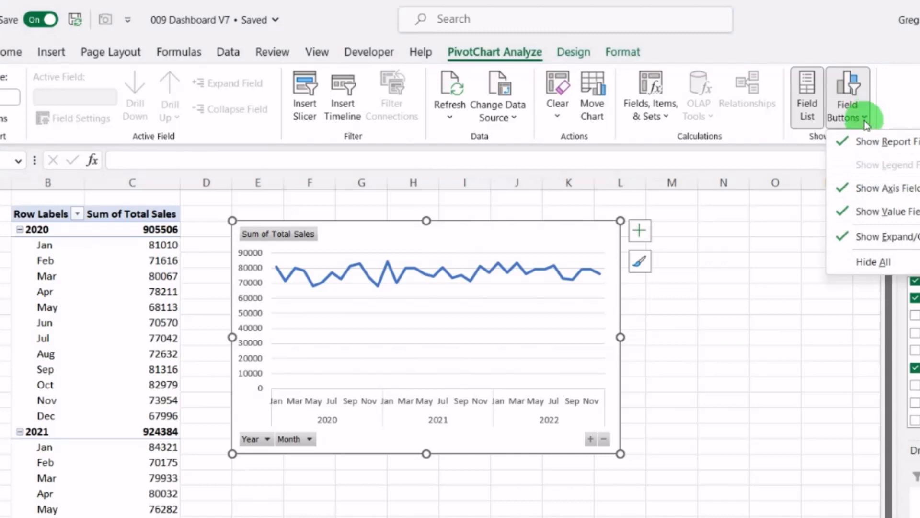
pyautogui.click(872, 266)
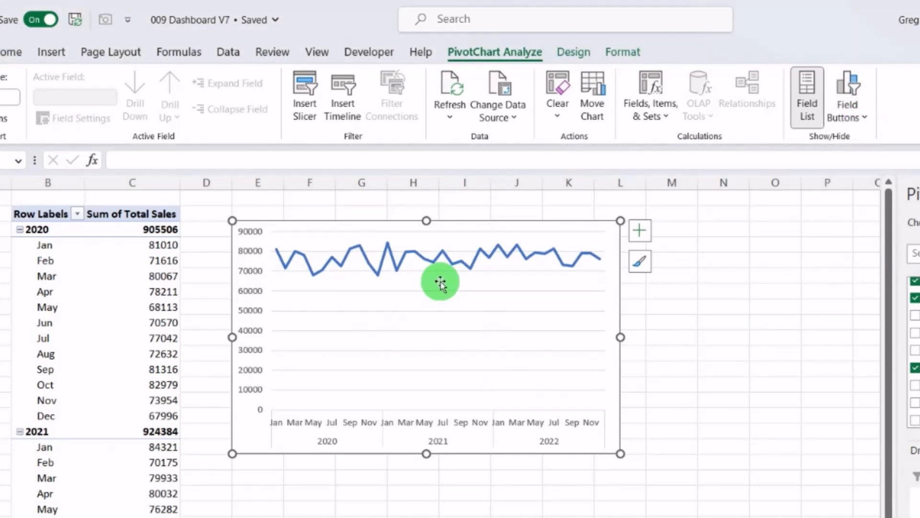
# Step: Open the vertical axis formatting and set its number category to Custom
pyautogui.click(254, 349)
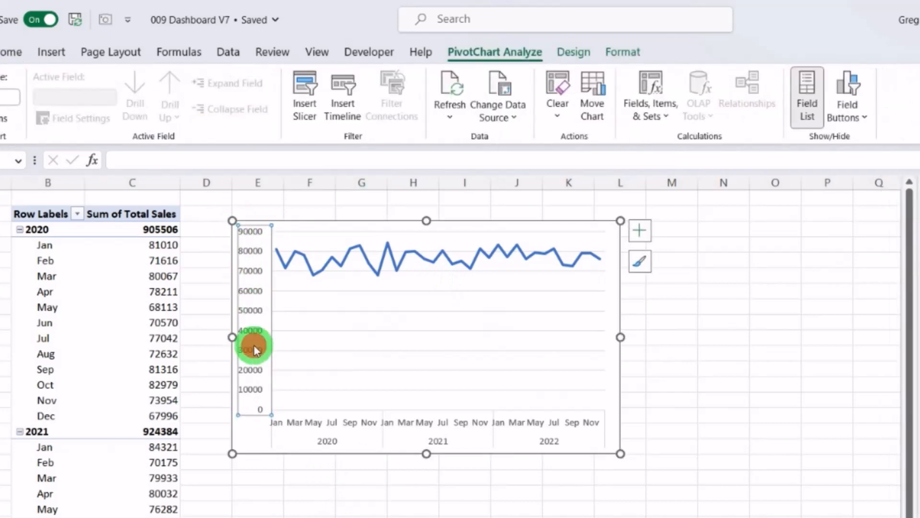
pyautogui.doubleClick(254, 349)
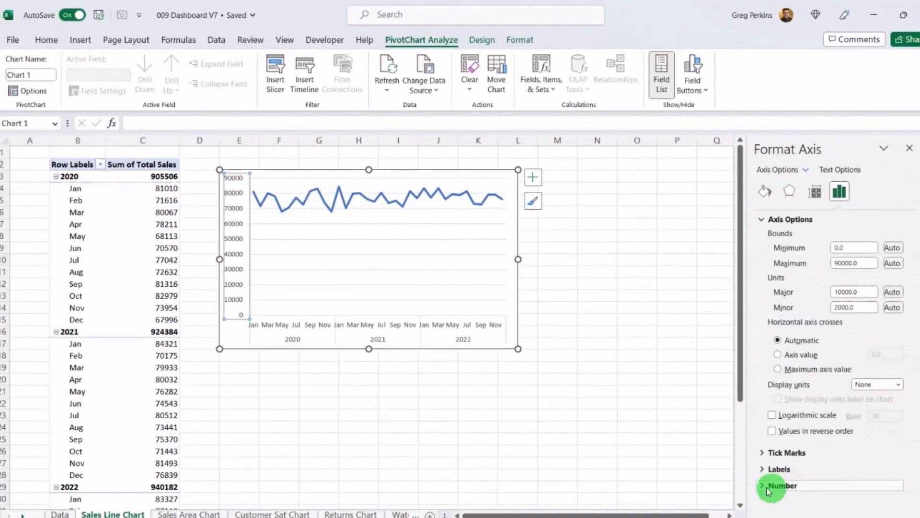
pyautogui.click(740, 467)
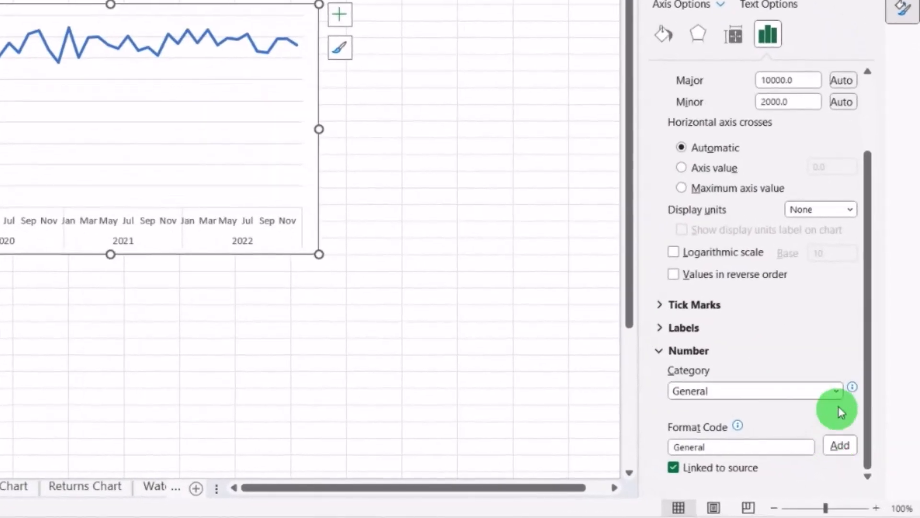
pyautogui.click(834, 392)
pyautogui.click(699, 375)
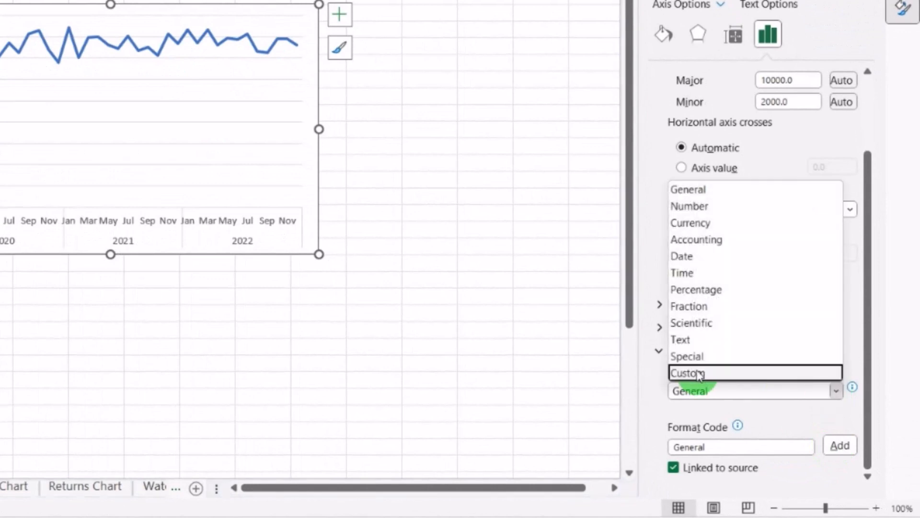
# Step: Set the vertical axis format code to $#,##0,k;-#,##0 and add it
pyautogui.scroll(-1, 767, 357)
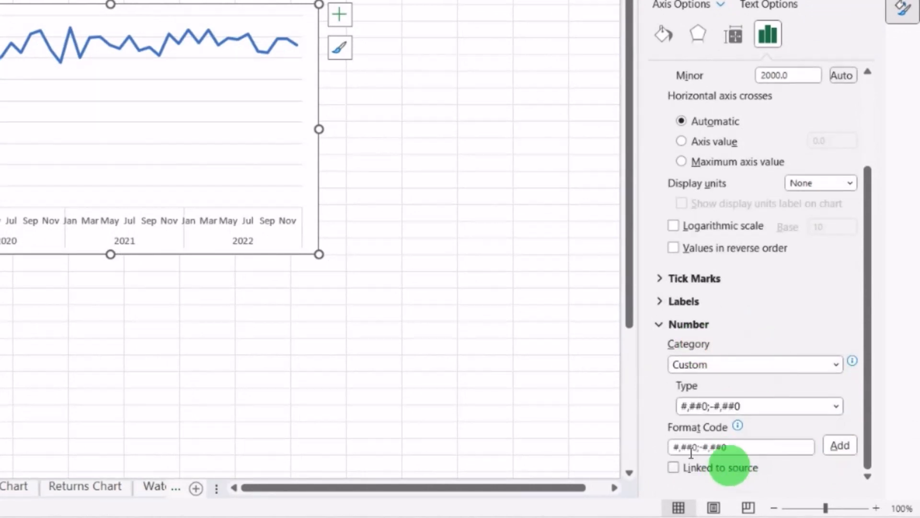
pyautogui.moveTo(673, 448); pyautogui.dragTo(757, 456)
pyautogui.press('Home')
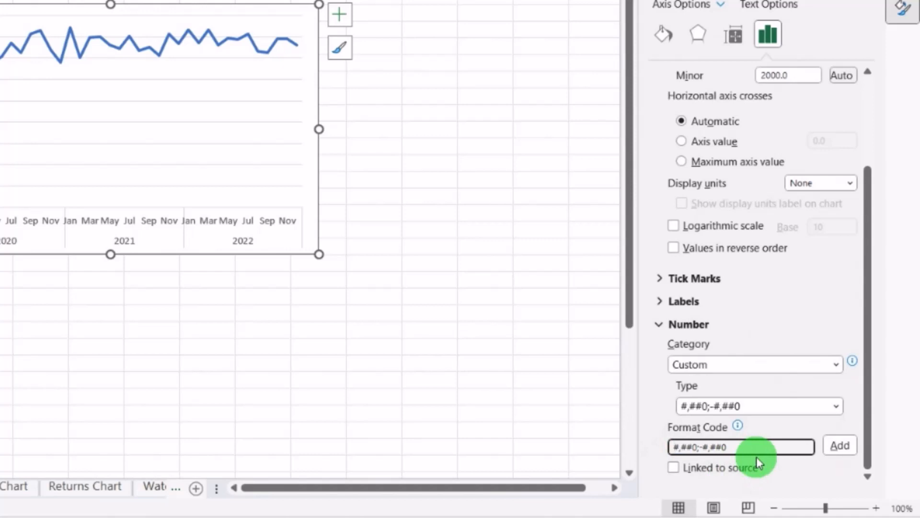
pyautogui.write('$')
pyautogui.press('Right')
pyautogui.press('Right')
pyautogui.press('Right')
pyautogui.press('Right')
pyautogui.press('Right')
pyautogui.write(',k')
pyautogui.click(838, 451)
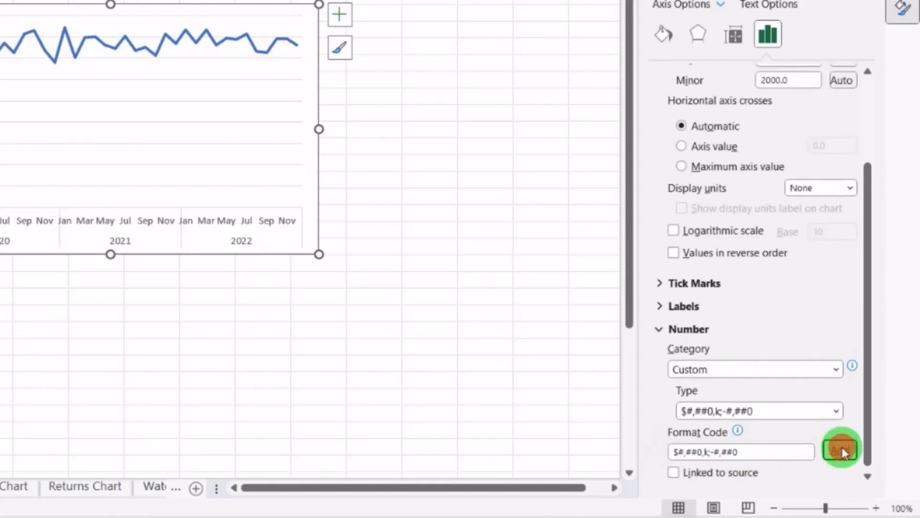
# Step: Insert a PivotTable from SalesData at cell B2 of the Sales Area Chart sheet
pyautogui.click(138, 311)
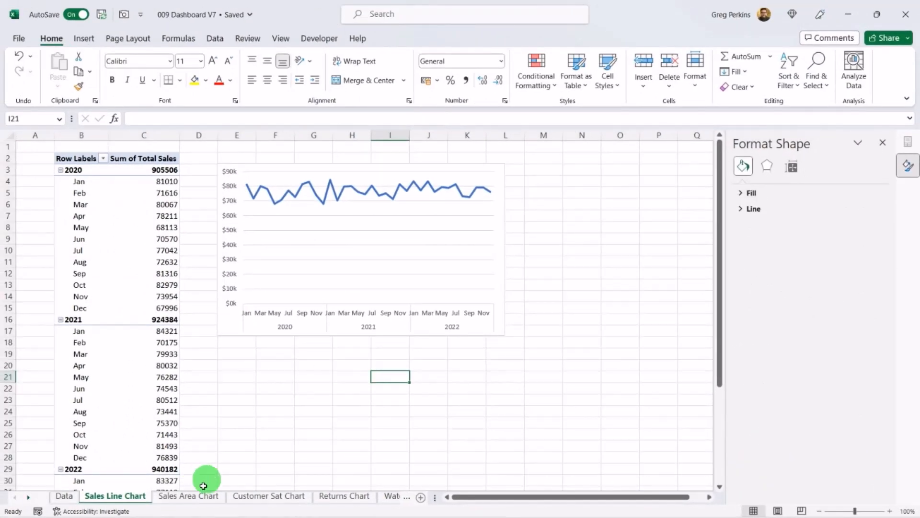
pyautogui.click(186, 499)
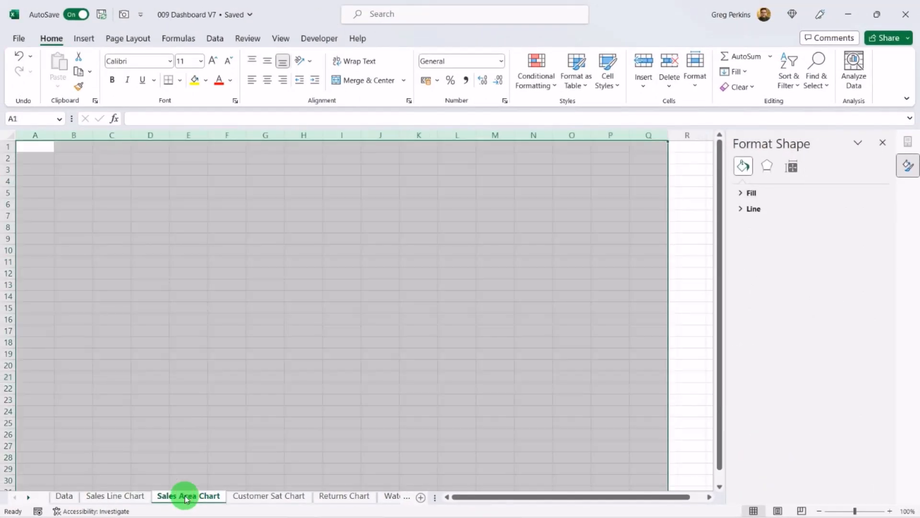
pyautogui.click(74, 160)
pyautogui.click(85, 38)
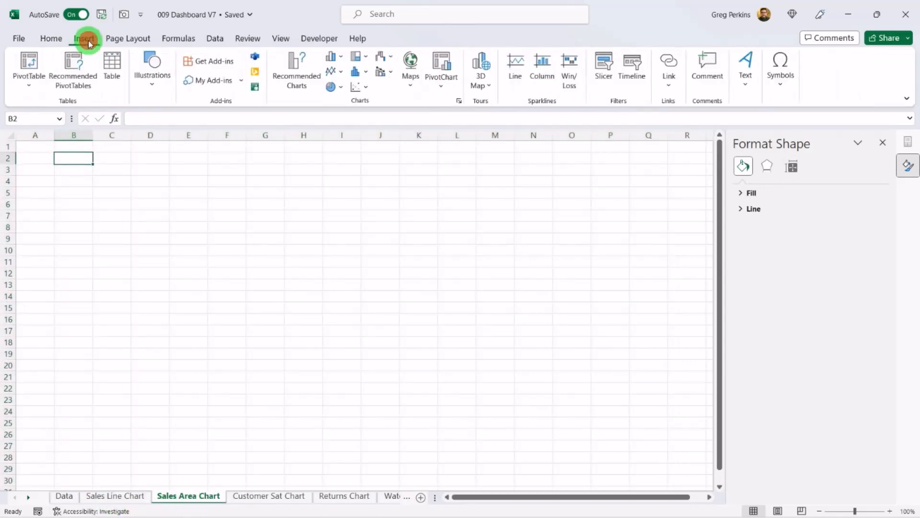
pyautogui.click(31, 81)
pyautogui.click(69, 105)
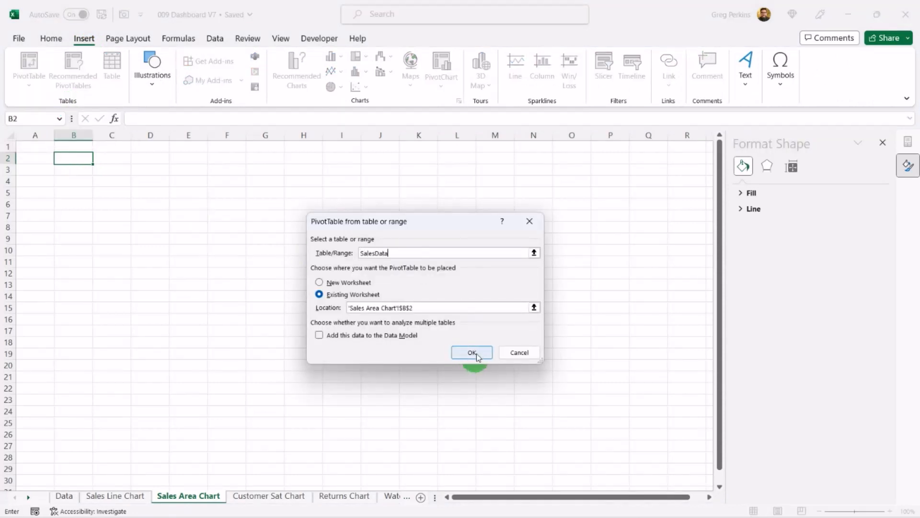
pyautogui.click(476, 350)
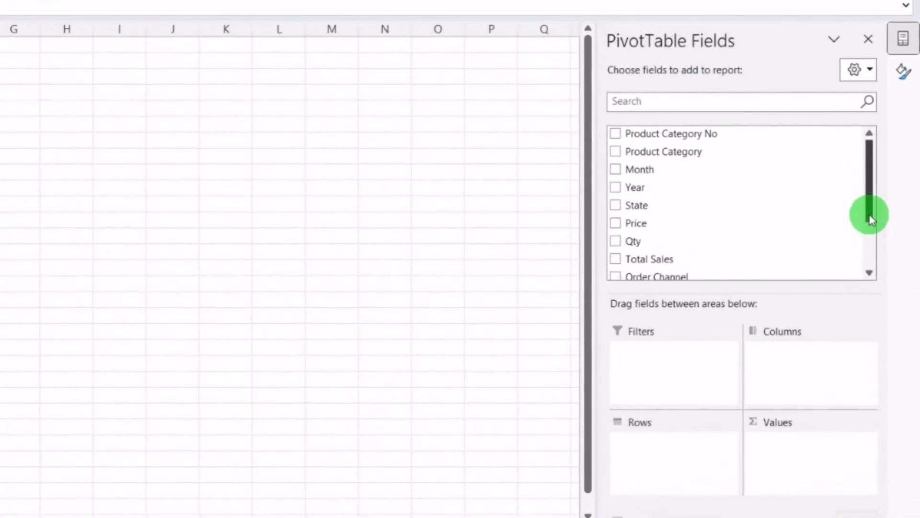
# Step: Add State to the PivotTable rows and Total Sales to its values
pyautogui.moveTo(728, 211); pyautogui.dragTo(678, 441)
pyautogui.moveTo(870, 211); pyautogui.dragTo(871, 257)
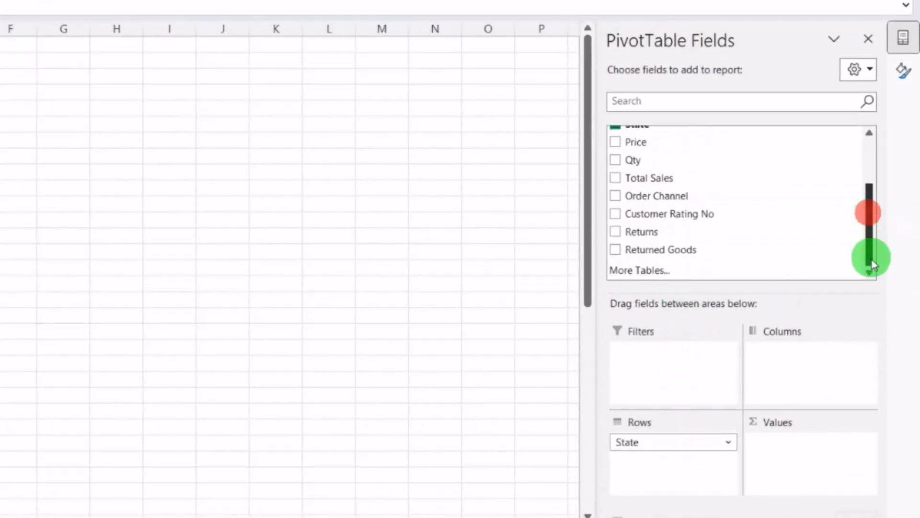
pyautogui.moveTo(694, 177); pyautogui.dragTo(797, 460)
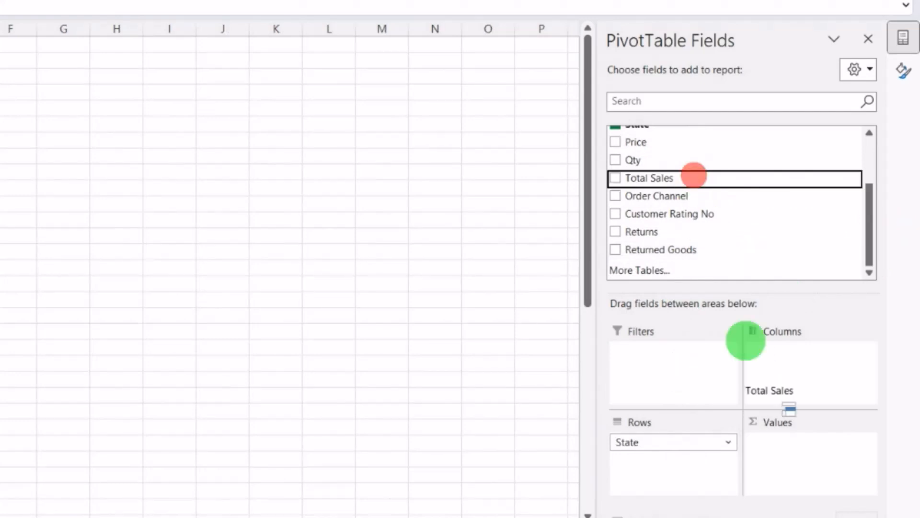
# Step: Sort the states descending by Sum of Total Sales
pyautogui.click(124, 158)
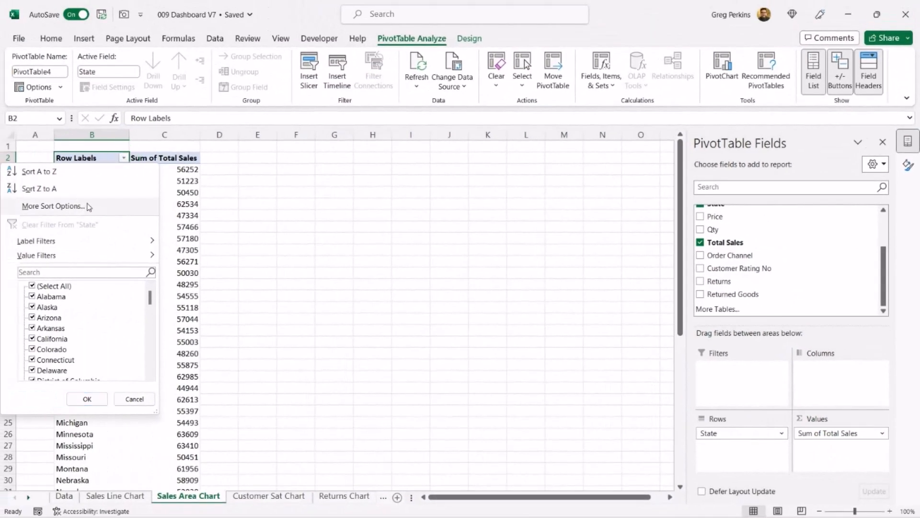
pyautogui.click(52, 206)
pyautogui.click(346, 251)
pyautogui.click(509, 265)
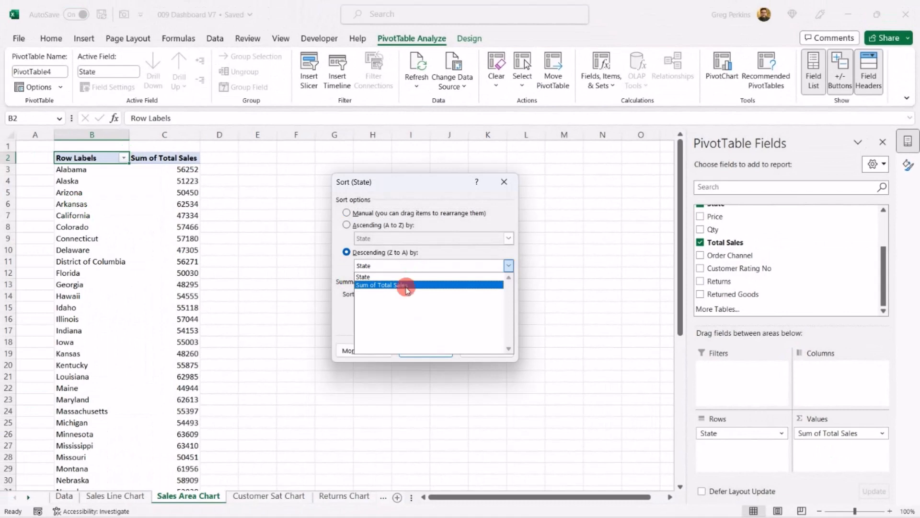
pyautogui.click(407, 285)
pyautogui.click(426, 349)
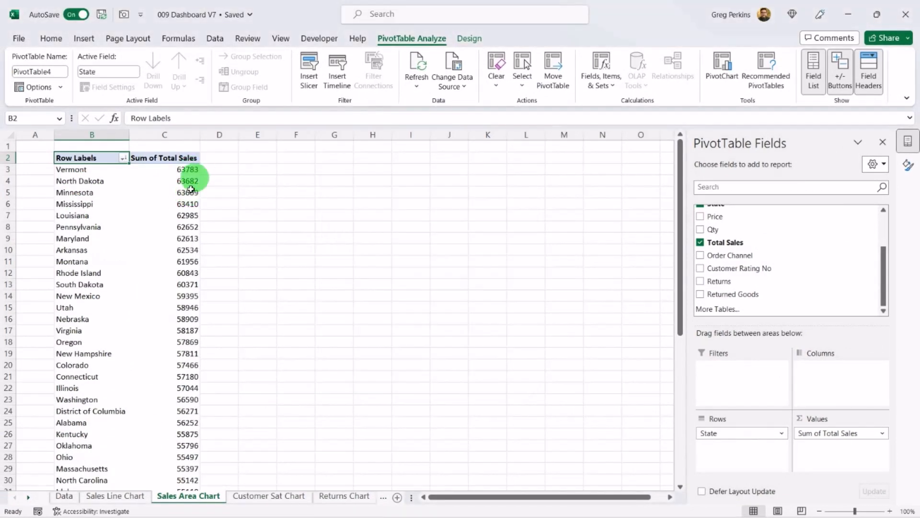
# Step: Enter a formula in E3 that references the first state in B3
pyautogui.moveTo(189, 189)
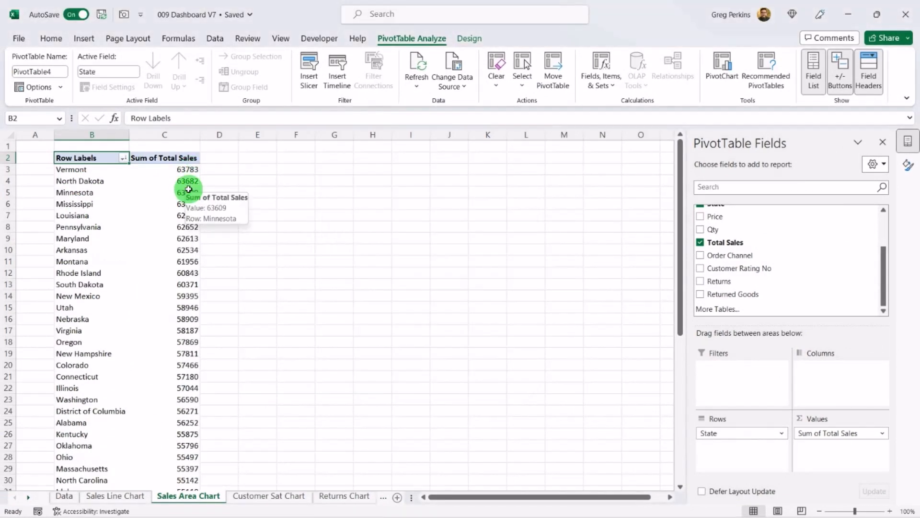
pyautogui.click(252, 167)
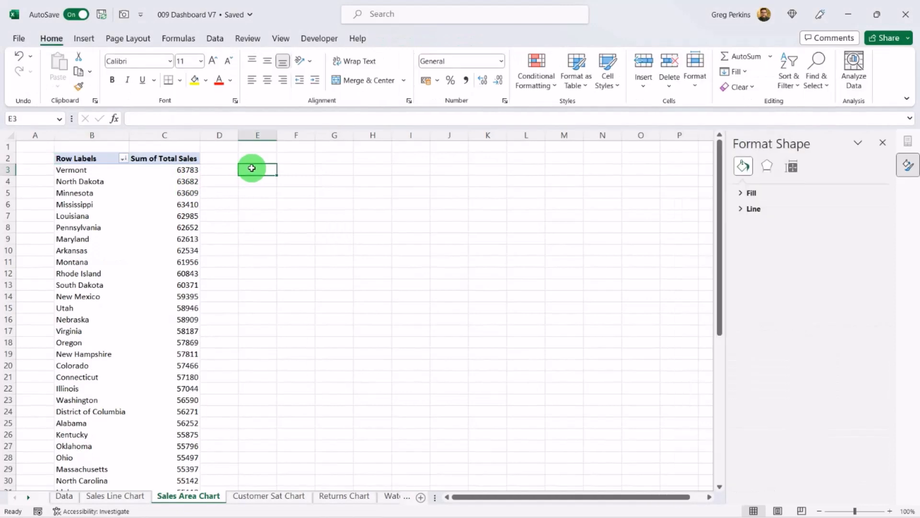
pyautogui.click(84, 38)
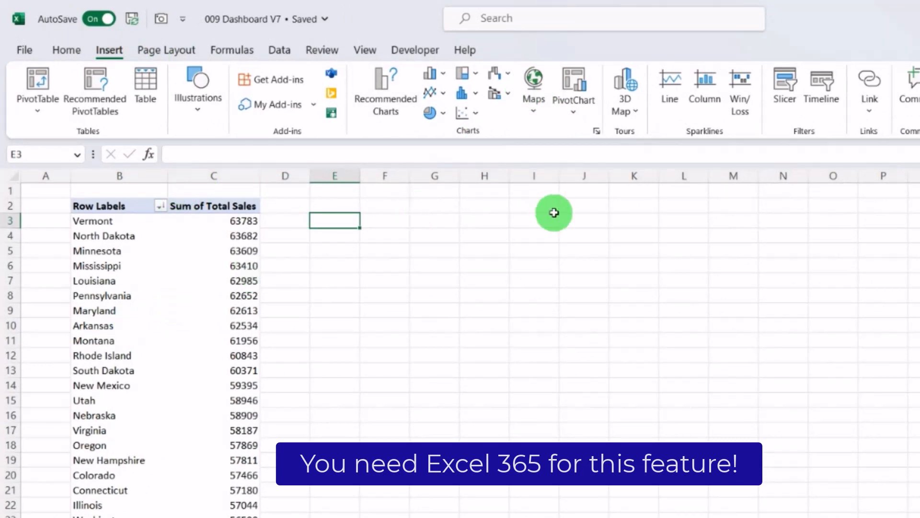
pyautogui.write('=bs')
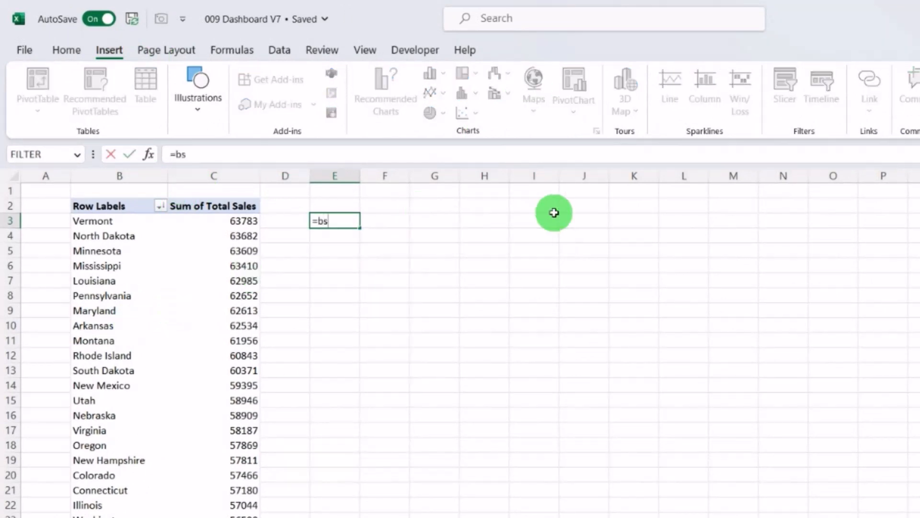
pyautogui.press('BackSpace')
pyautogui.click(93, 220)
pyautogui.press('Return')
# Step: Extend the E3 formula across to F3 and copy both down beside every PivotTable row
pyautogui.click(334, 220)
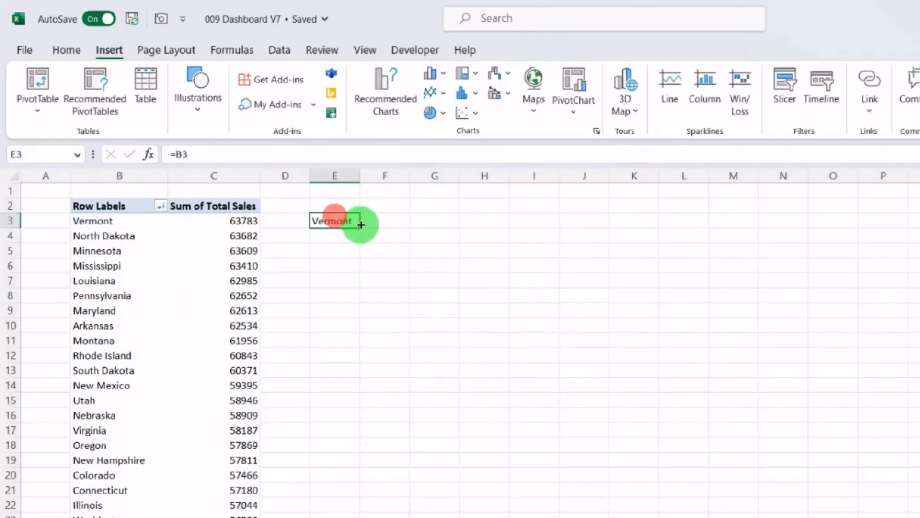
pyautogui.moveTo(360, 228); pyautogui.dragTo(415, 231)
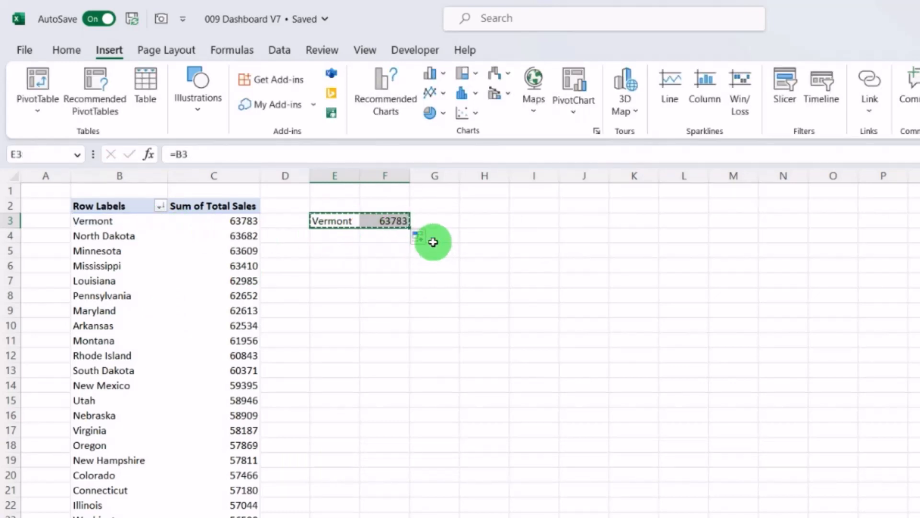
pyautogui.press('Left')
pyautogui.press('Left')
pyautogui.hotkey('ctrl', 'Down')
pyautogui.press('Up')
pyautogui.press('Right')
pyautogui.press('Right')
pyautogui.hotkey('ctrl', 'shift', 'Up')
pyautogui.hotkey('ctrl', 'v')
pyautogui.hotkey('ctrl', 'Up')
pyautogui.hotkey('ctrl', 'Up')
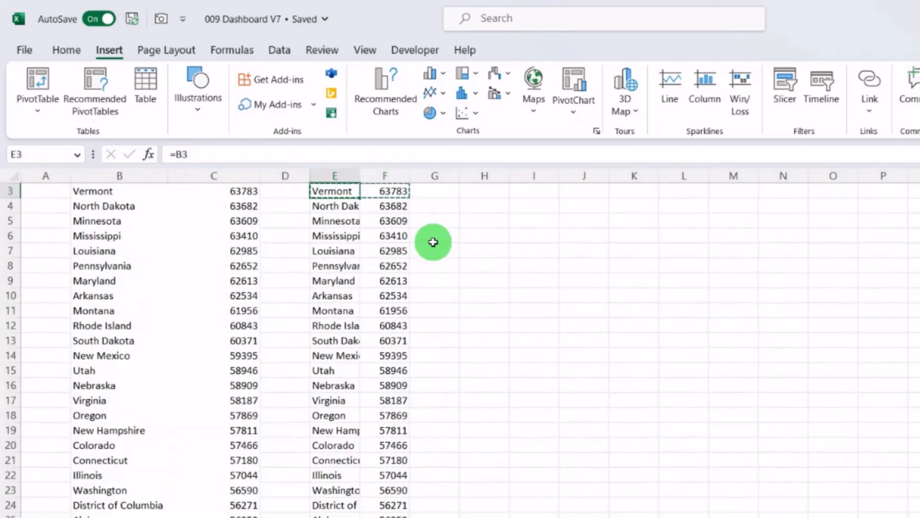
# Step: Autofit columns E and F and insert a Filled Map chart from the copied states and sales values
pyautogui.moveTo(339, 174); pyautogui.dragTo(415, 176)
pyautogui.doubleClick(412, 173)
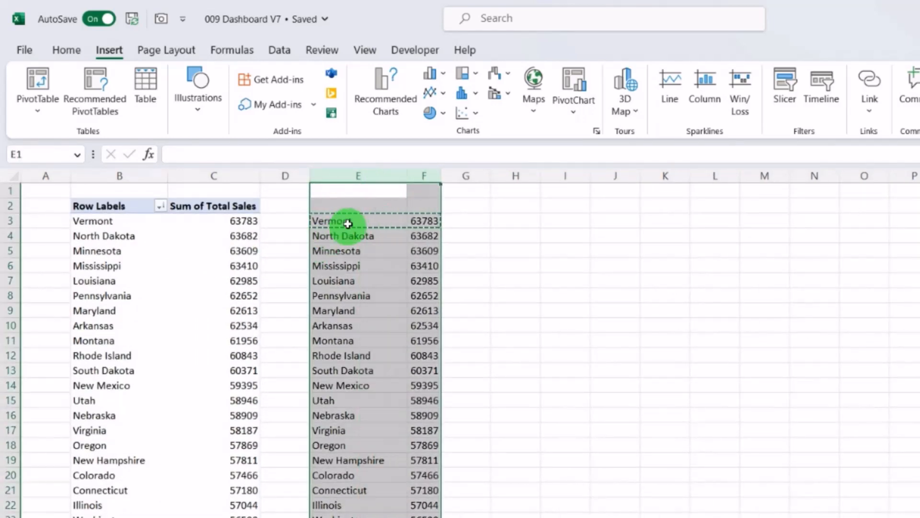
pyautogui.moveTo(347, 220); pyautogui.dragTo(411, 224)
pyautogui.hotkey('ctrl', 'shift', 'Down')
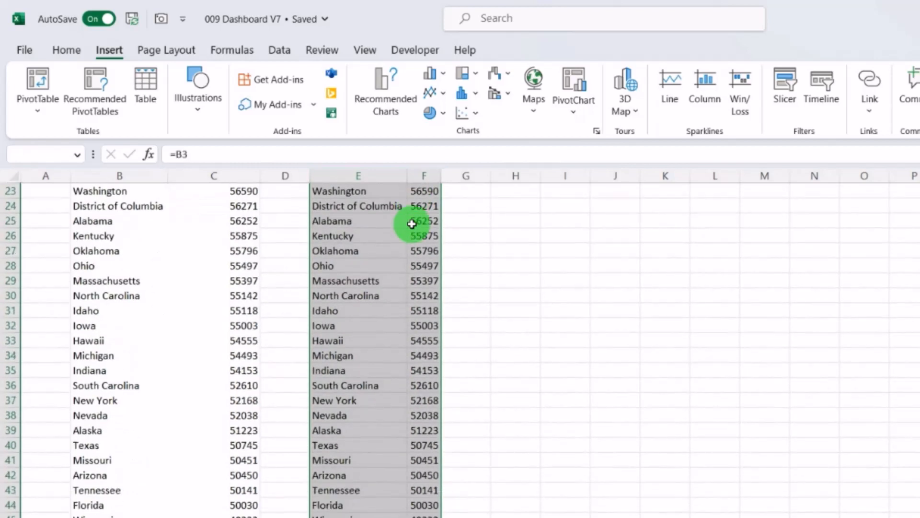
pyautogui.click(539, 108)
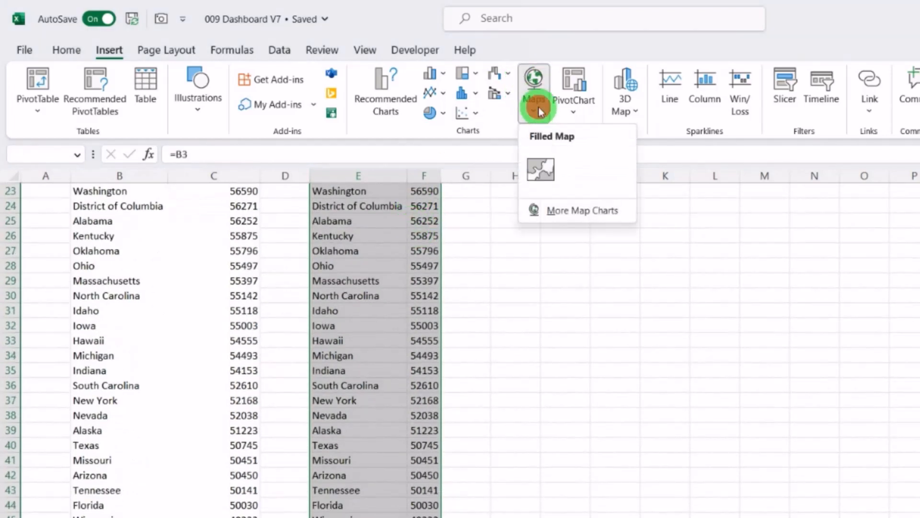
pyautogui.click(544, 171)
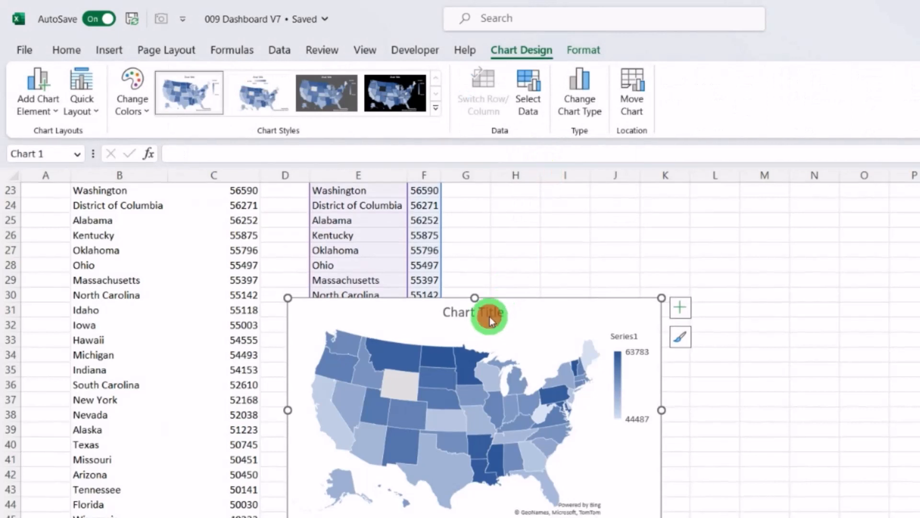
# Step: Delete the map's title and legend and move the map beside the copied data
pyautogui.press('Delete')
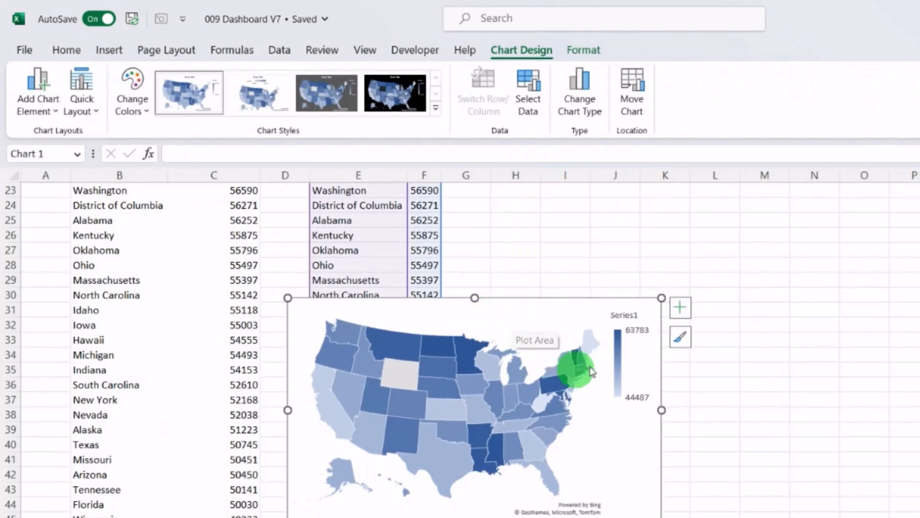
pyautogui.click(622, 368)
pyautogui.press('Delete')
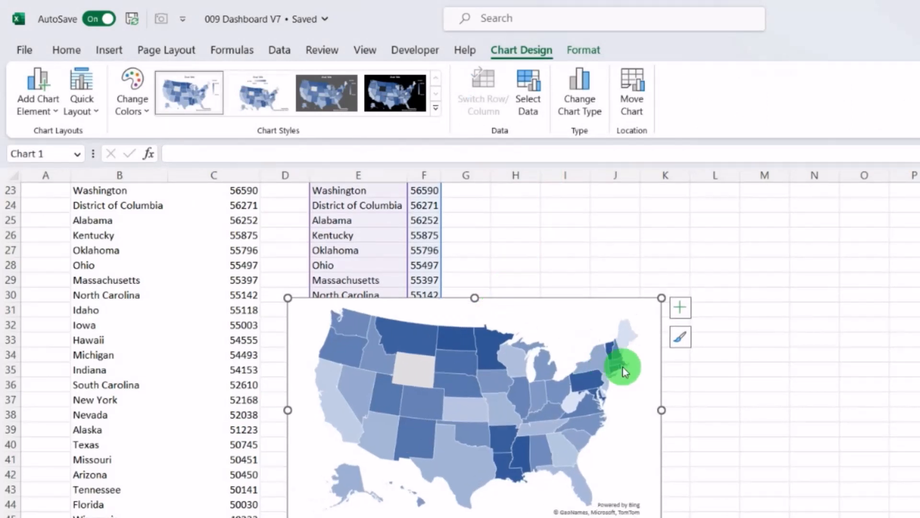
pyautogui.moveTo(562, 307); pyautogui.dragTo(763, 198)
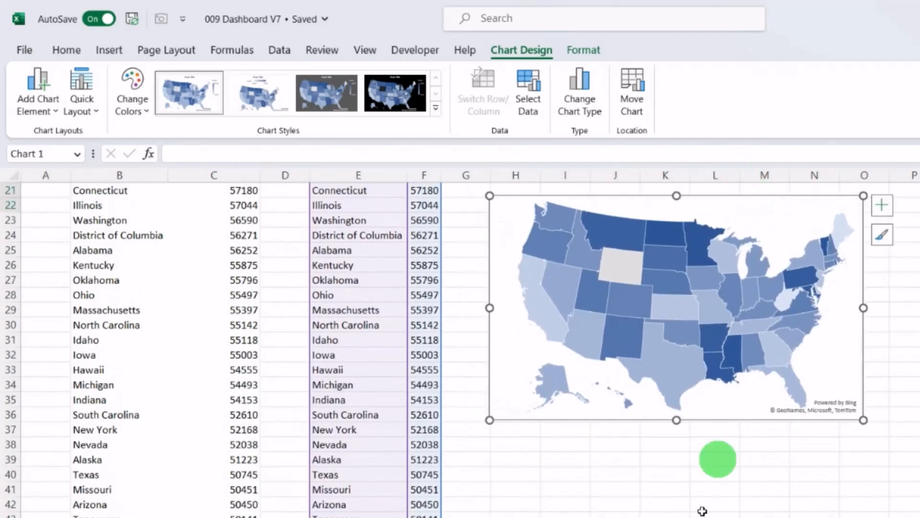
# Step: Enter the heading Top Performing Stores in J2
pyautogui.scroll(4, 699, 479)
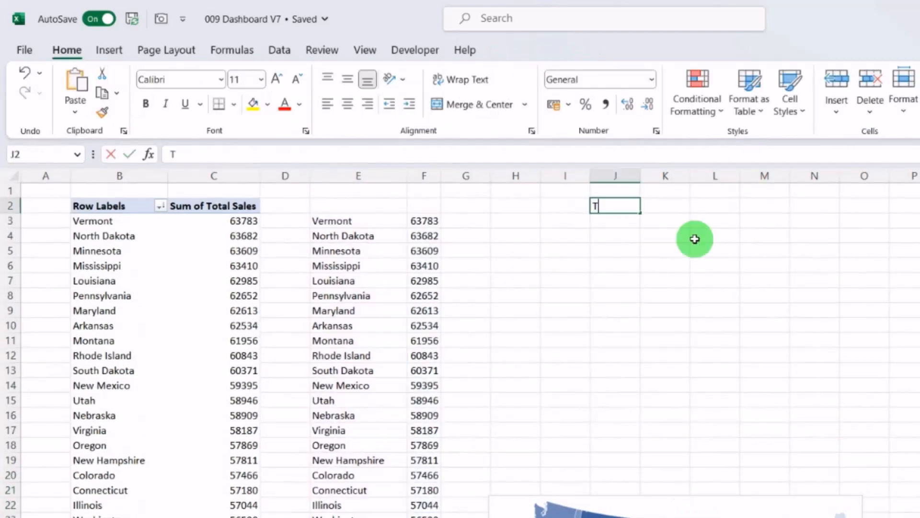
pyautogui.write('op')
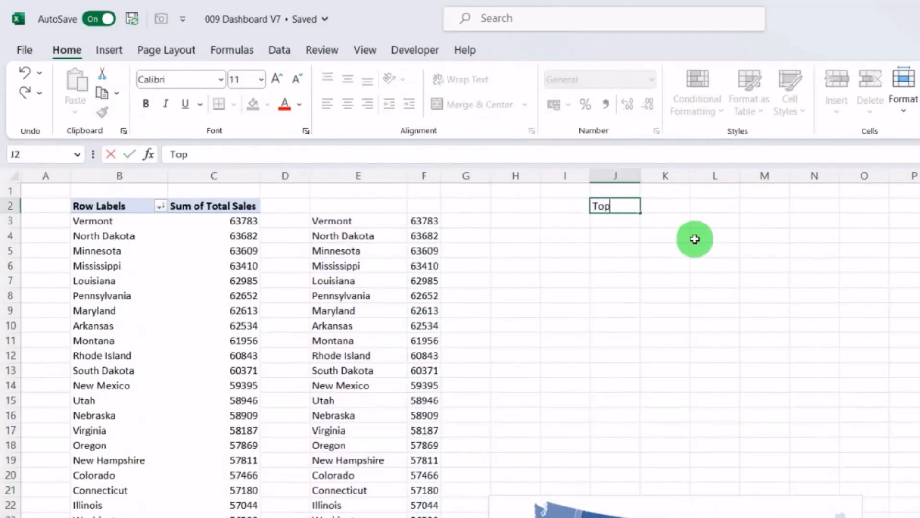
pyautogui.press('Return')
pyautogui.press('Up')
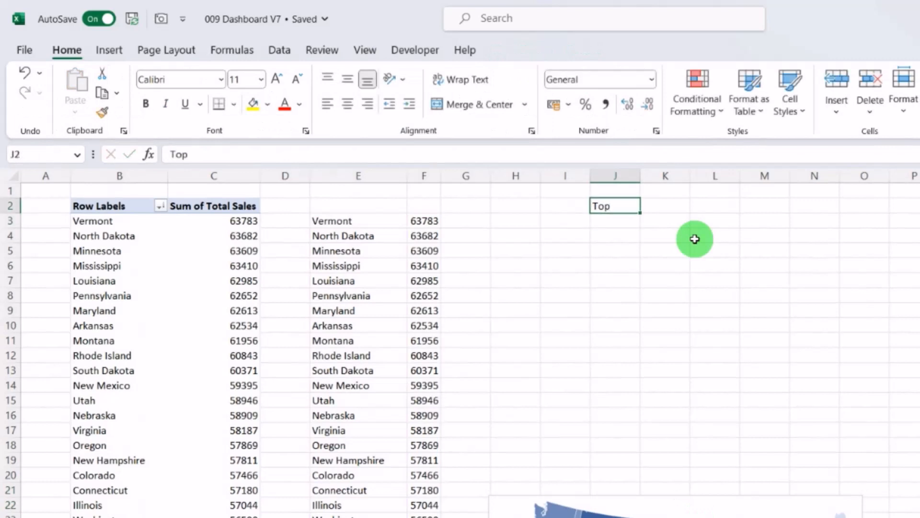
pyautogui.click(192, 153)
pyautogui.write('Performing Stores')
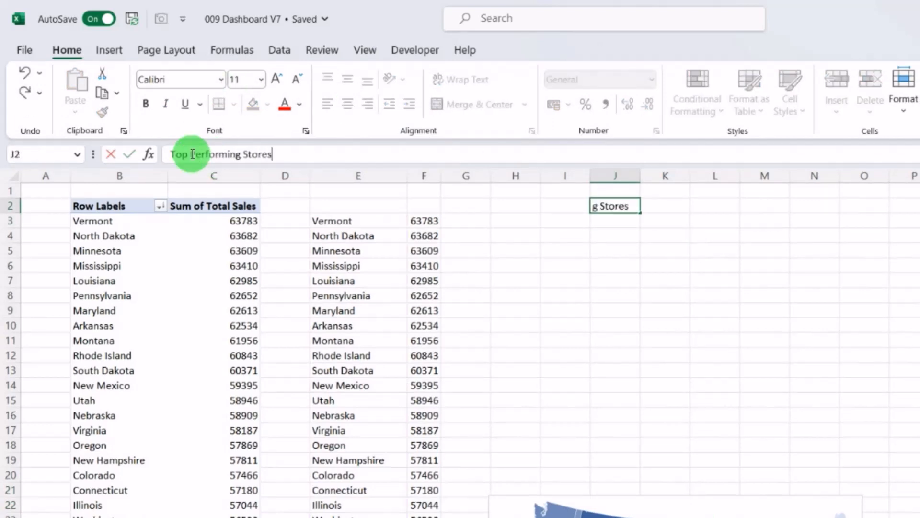
pyautogui.press('Return')
# Step: Enter column labels Rank, Store and Sales in J3 to L3
pyautogui.write('Ran')
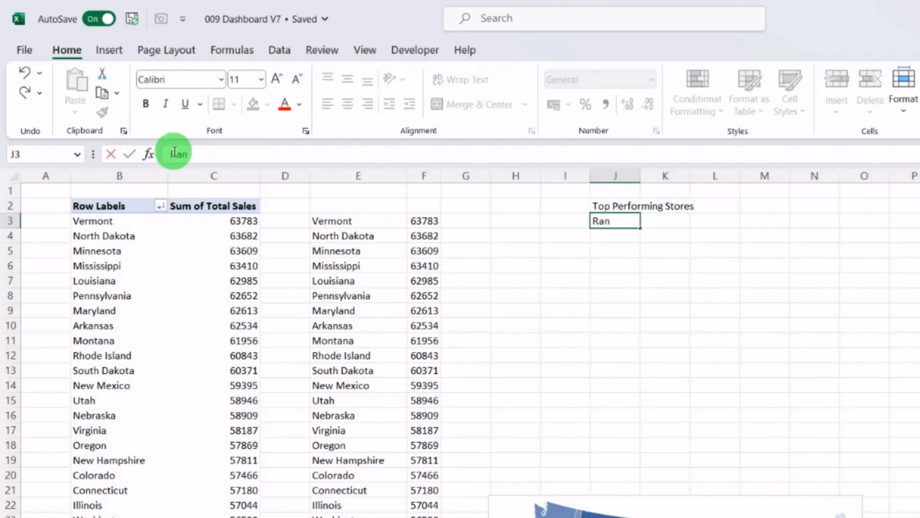
pyautogui.write('k')
pyautogui.press('Return')
pyautogui.press('Up')
pyautogui.press('Right')
pyautogui.write('Store')
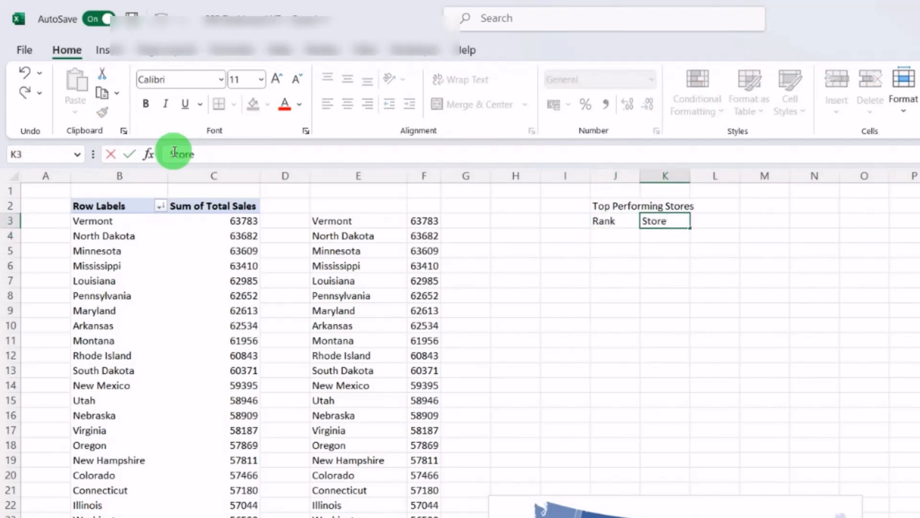
pyautogui.press('Return')
pyautogui.press('Up')
pyautogui.press('Right')
pyautogui.write('Da')
pyautogui.press('BackSpace')
pyautogui.press('BackSpace')
pyautogui.write('Sales')
# Step: Number the ranks 1 to 5 under Rank
pyautogui.click(634, 234)
pyautogui.write('1')
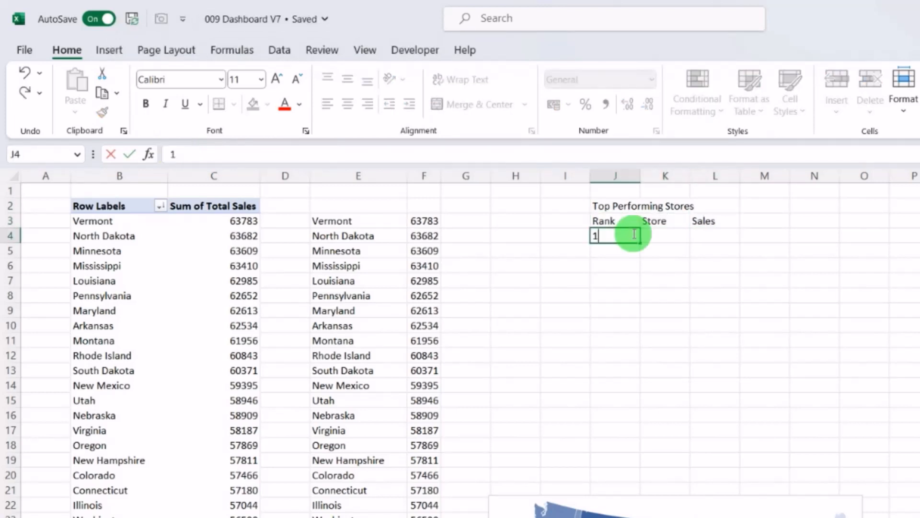
pyautogui.press('Return')
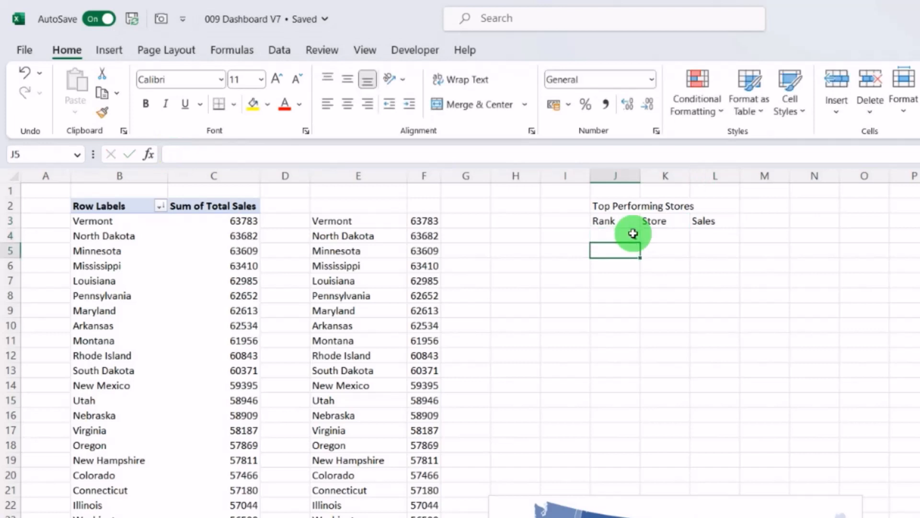
pyautogui.write('2')
pyautogui.press('Return')
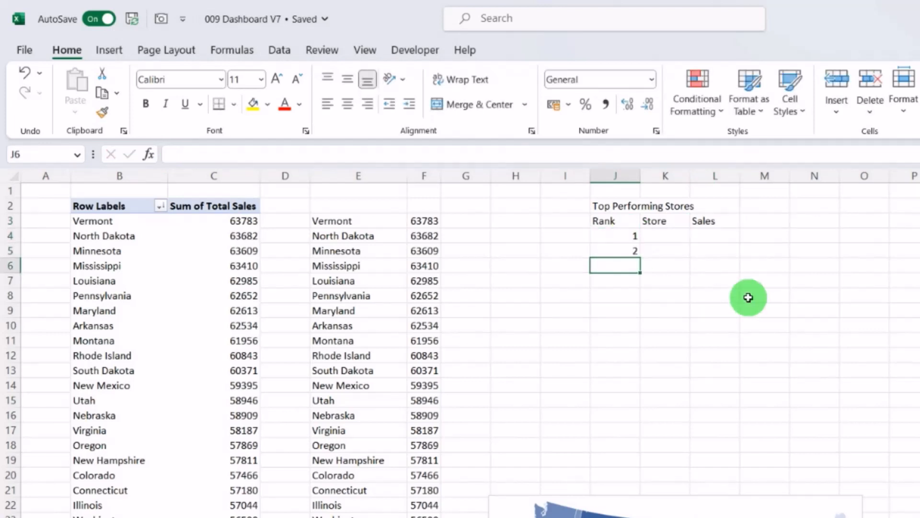
# Step: Link the Store cells K4:K8 to the top five copied state names starting at E3
pyautogui.click(670, 236)
pyautogui.write('=')
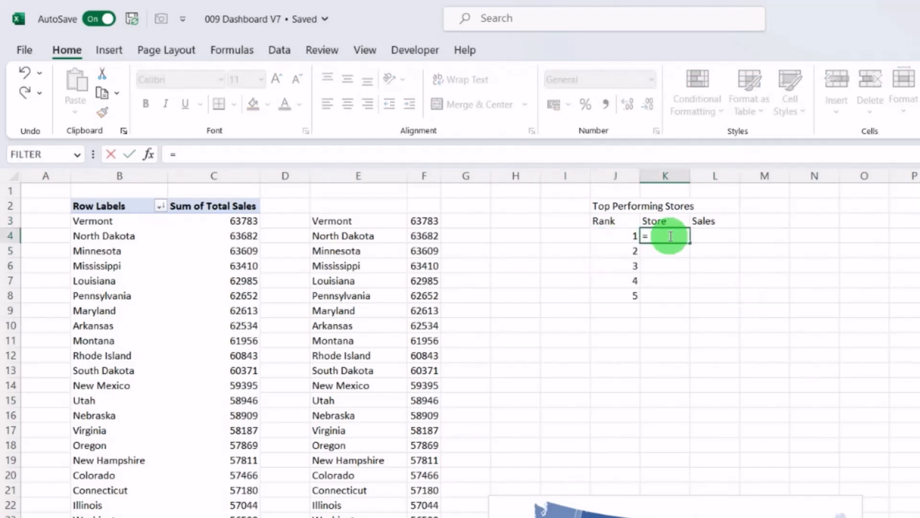
pyautogui.press('Left')
pyautogui.press('Left')
pyautogui.press('Left')
pyautogui.press('Left')
pyautogui.press('Left')
pyautogui.press('Left')
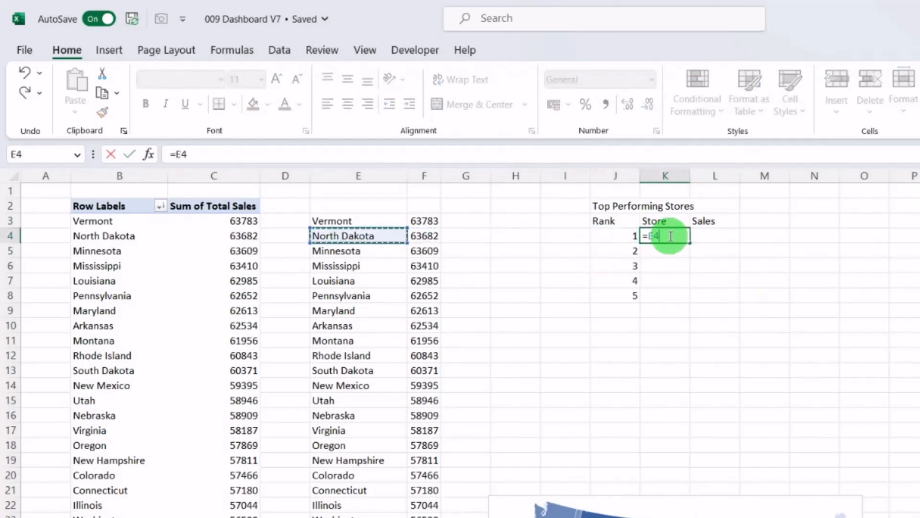
pyautogui.press('Up')
pyautogui.press('Return')
pyautogui.click(669, 235)
# Step: Link the Sales cells L4:L8 to the copied sales values starting at F3 and autofit columns J to L
pyautogui.click(721, 235)
pyautogui.write('=')
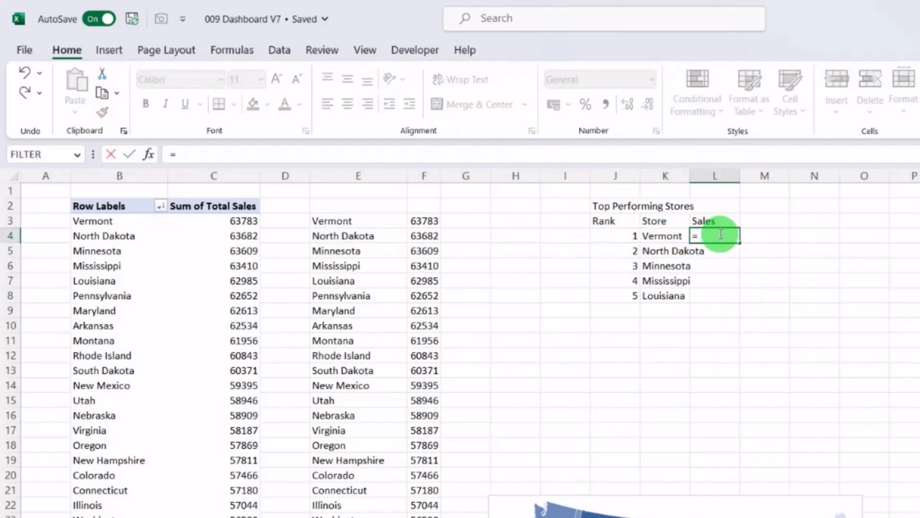
pyautogui.press('Left')
pyautogui.press('Left')
pyautogui.press('Left')
pyautogui.press('Left')
pyautogui.press('Left')
pyautogui.press('Left')
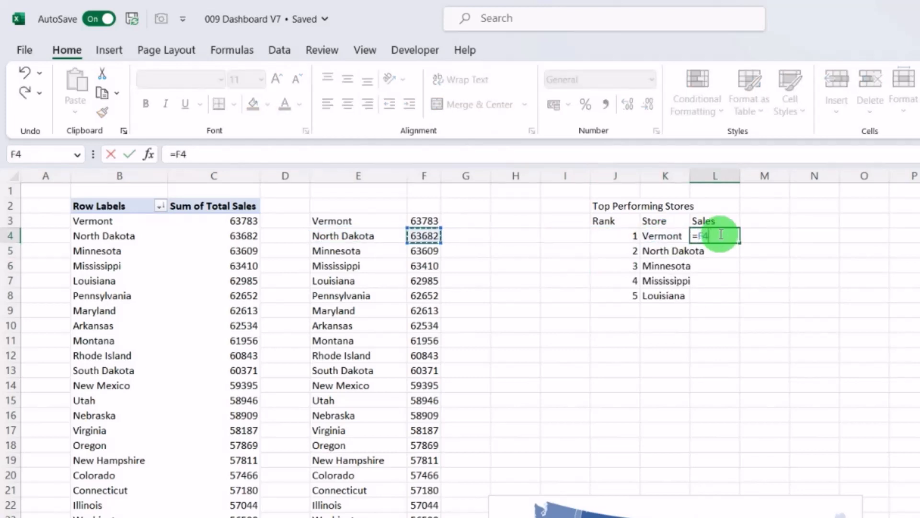
pyautogui.press('Return')
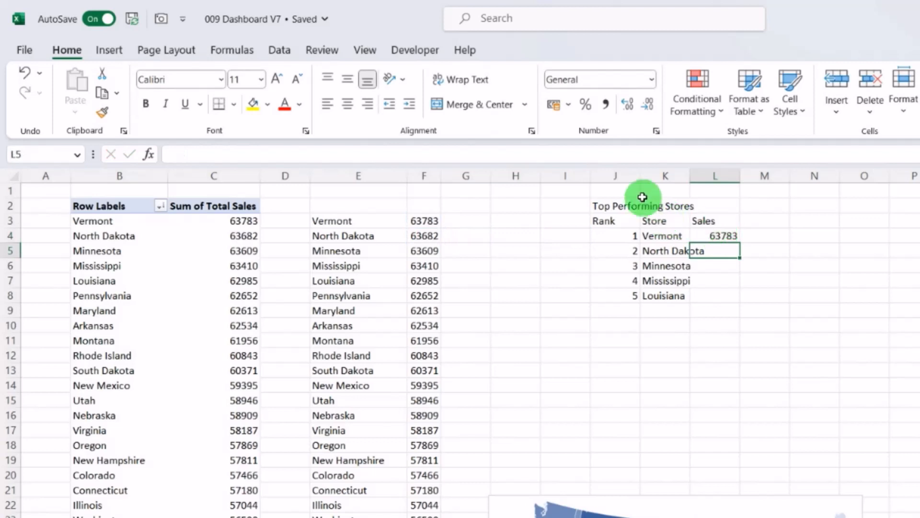
pyautogui.moveTo(617, 176); pyautogui.dragTo(732, 198)
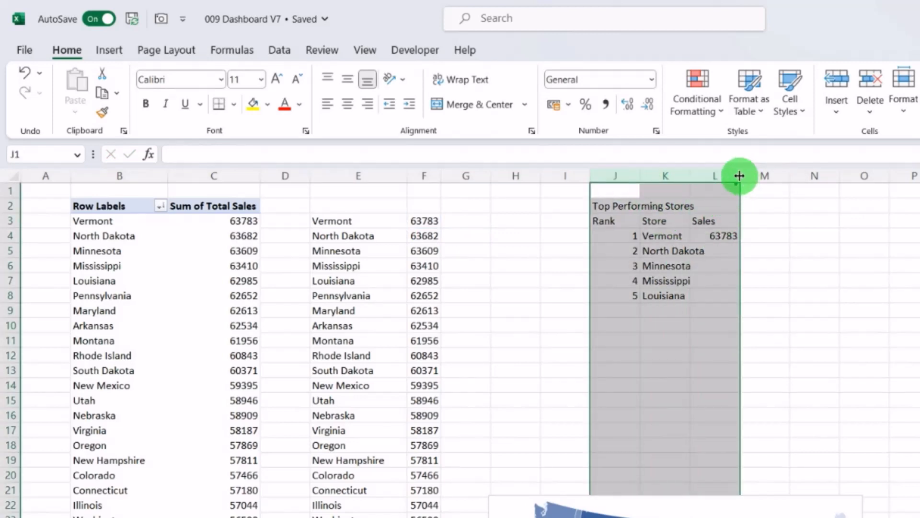
pyautogui.moveTo(804, 243); pyautogui.dragTo(804, 299)
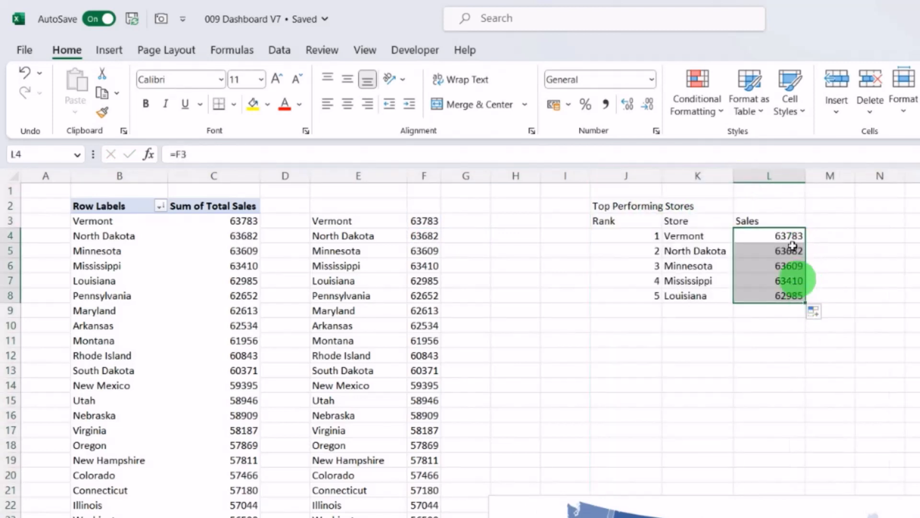
# Step: Apply the custom number format $#,##0.0,k to the Sales cells L4:L8
pyautogui.hotkey('ctrl', '1')
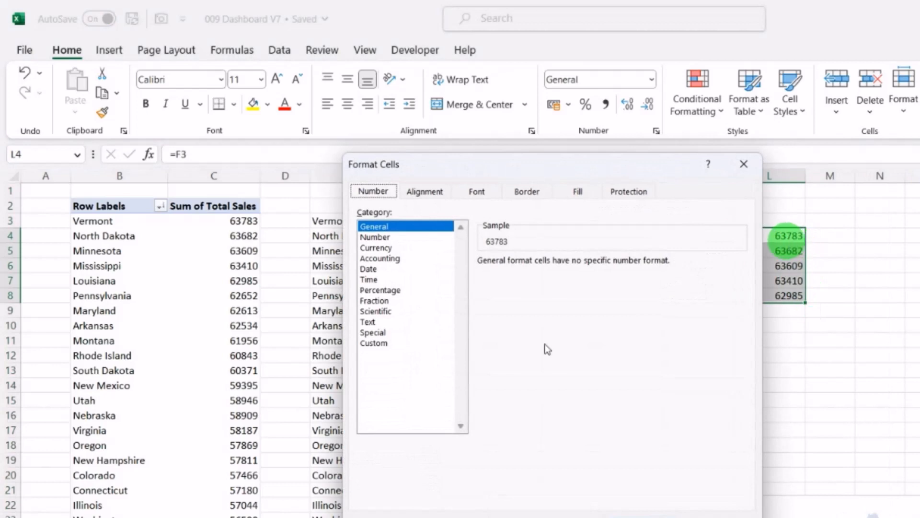
pyautogui.click(401, 343)
pyautogui.moveTo(738, 319); pyautogui.dragTo(742, 384)
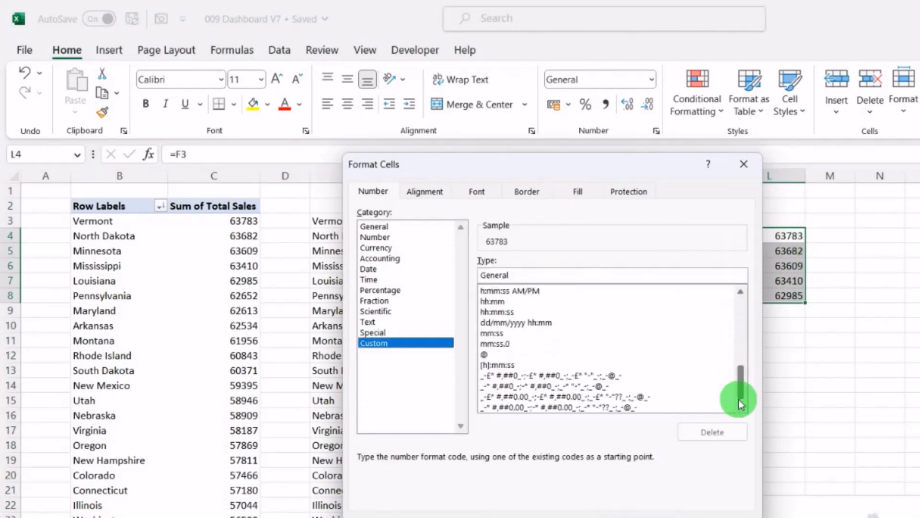
pyautogui.moveTo(738, 402); pyautogui.dragTo(741, 307)
pyautogui.click(491, 322)
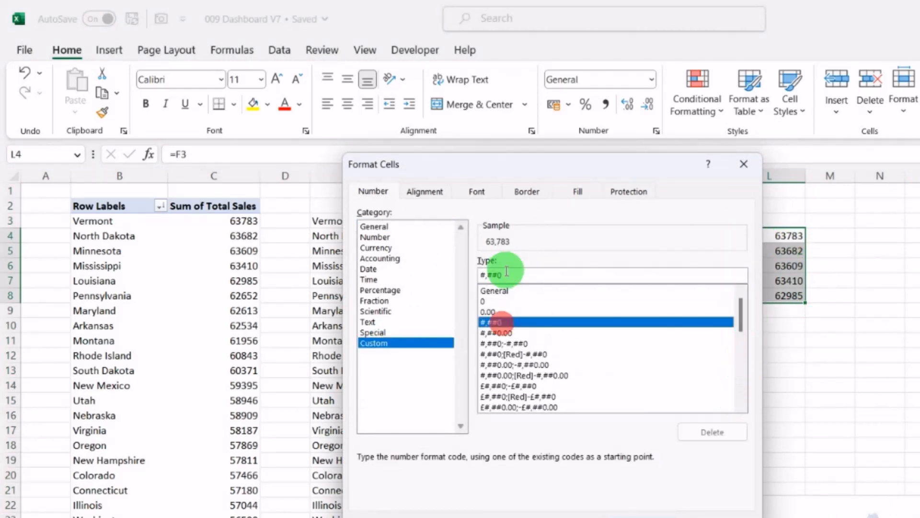
pyautogui.click(506, 275)
pyautogui.write(',k')
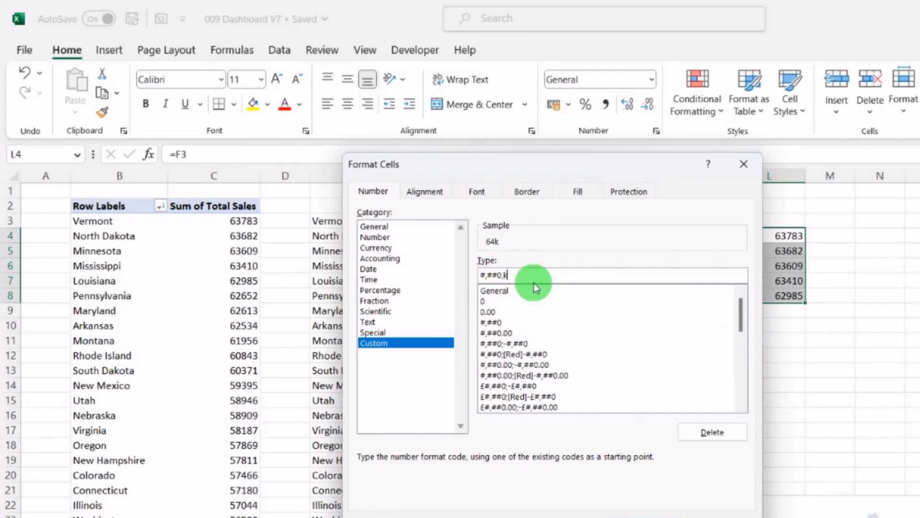
pyautogui.press('Left')
pyautogui.press('Left')
pyautogui.write('.0')
pyautogui.press('Left')
pyautogui.press('Left')
pyautogui.press('Left')
pyautogui.press('Left')
pyautogui.press('Left')
pyautogui.press('Left')
pyautogui.press('Left')
pyautogui.write('$')
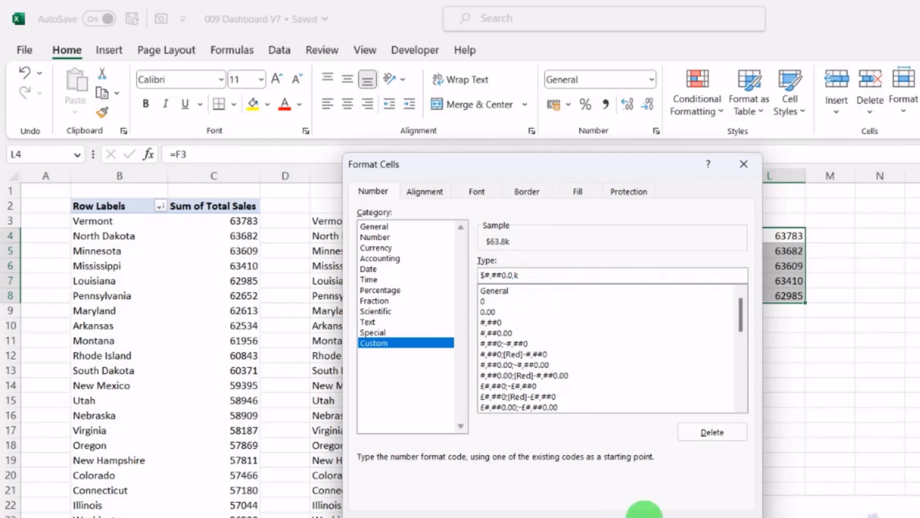
pyautogui.click(645, 510)
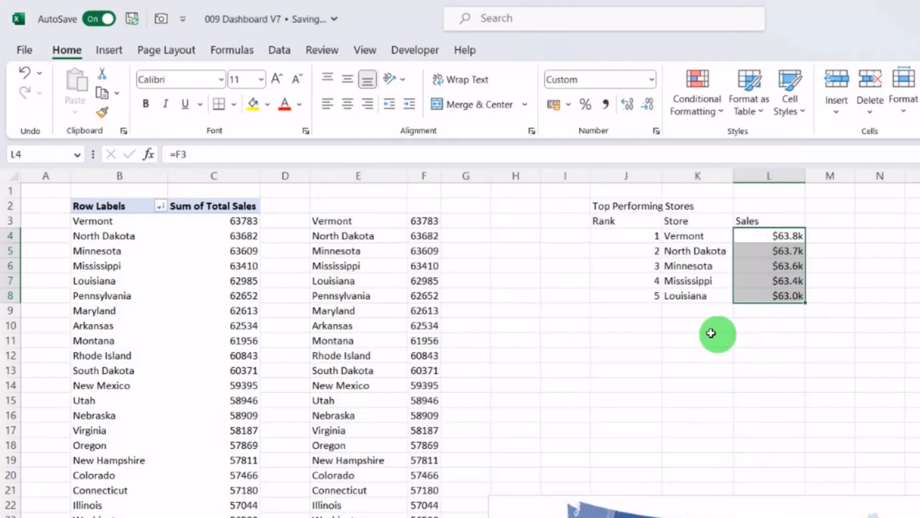
# Step: Center-align the Rank header and rank numbers in J3:J8
pyautogui.click(647, 221)
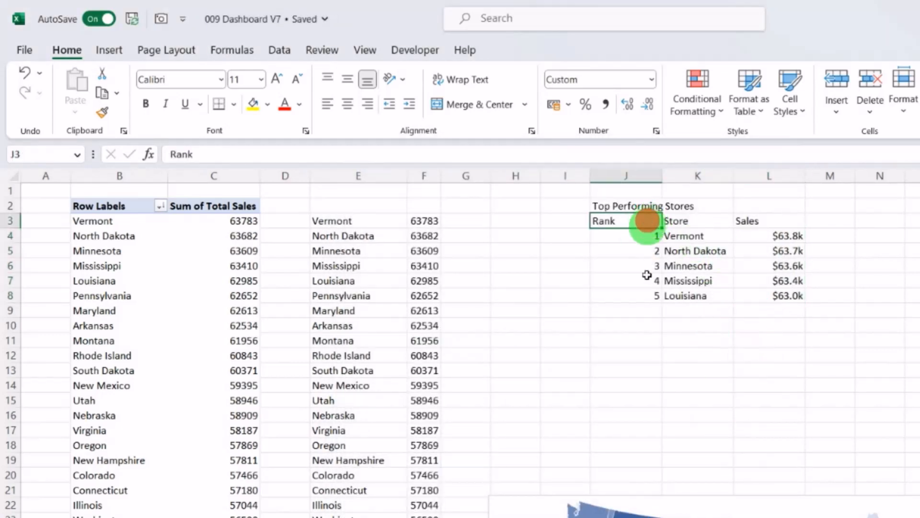
pyautogui.moveTo(647, 275); pyautogui.dragTo(646, 295)
pyautogui.click(347, 104)
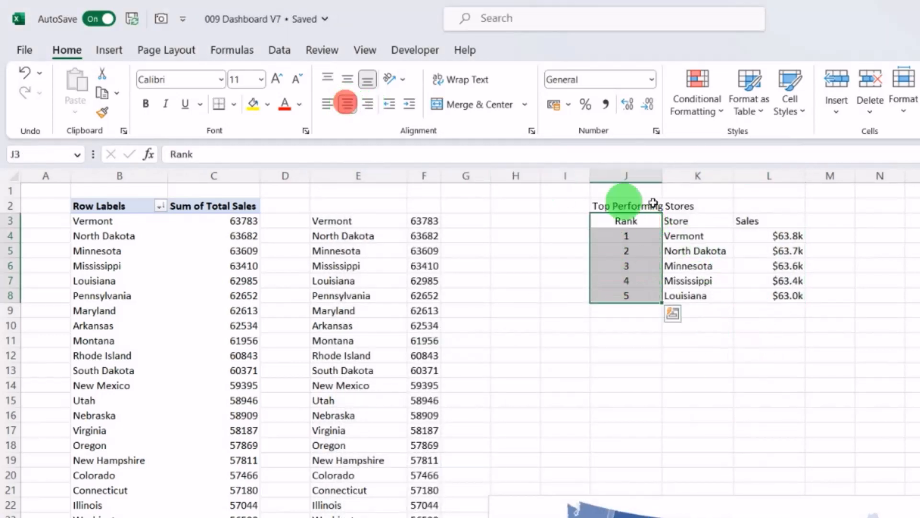
# Step: Insert a PivotTable from the SalesData table at B2 on the Customer Sat Chart sheet
pyautogui.click(689, 220)
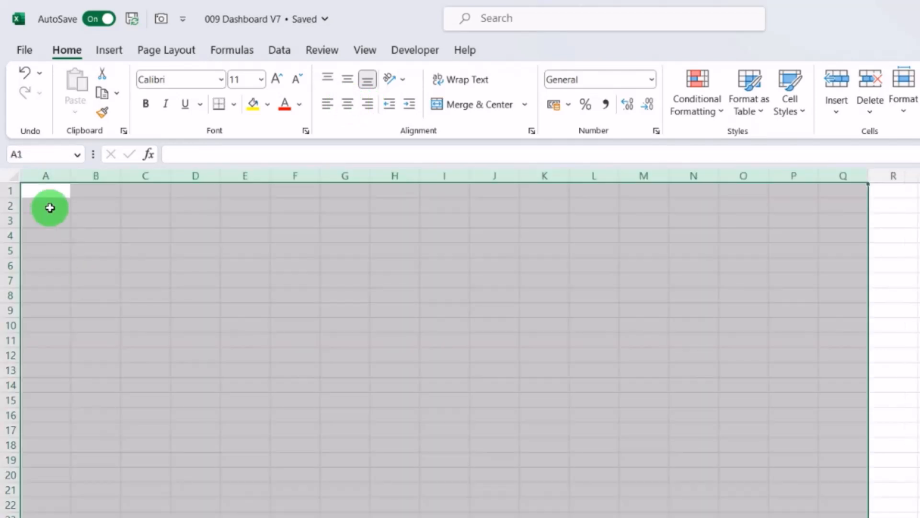
pyautogui.click(92, 204)
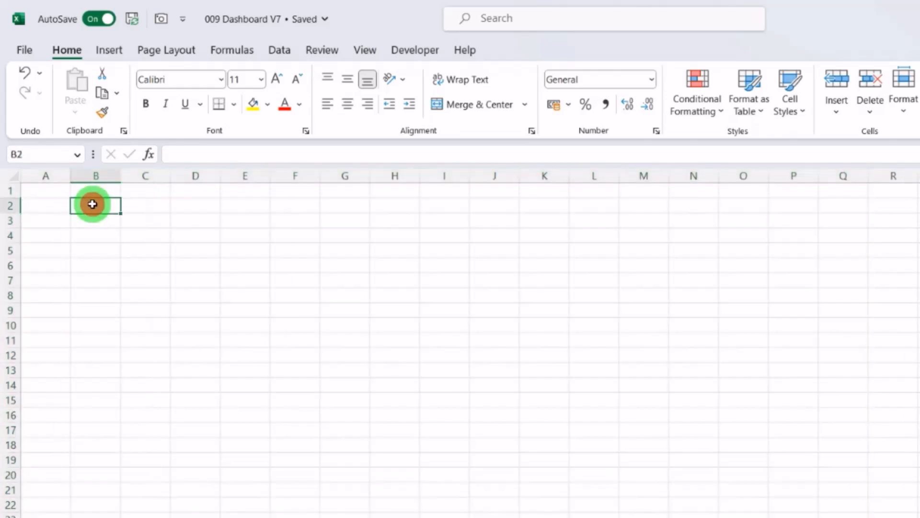
pyautogui.click(119, 51)
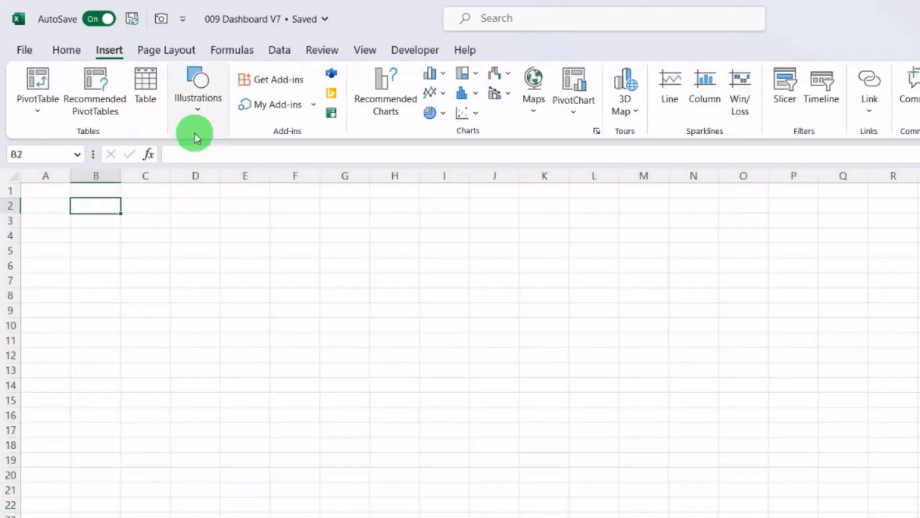
pyautogui.click(38, 101)
pyautogui.click(104, 139)
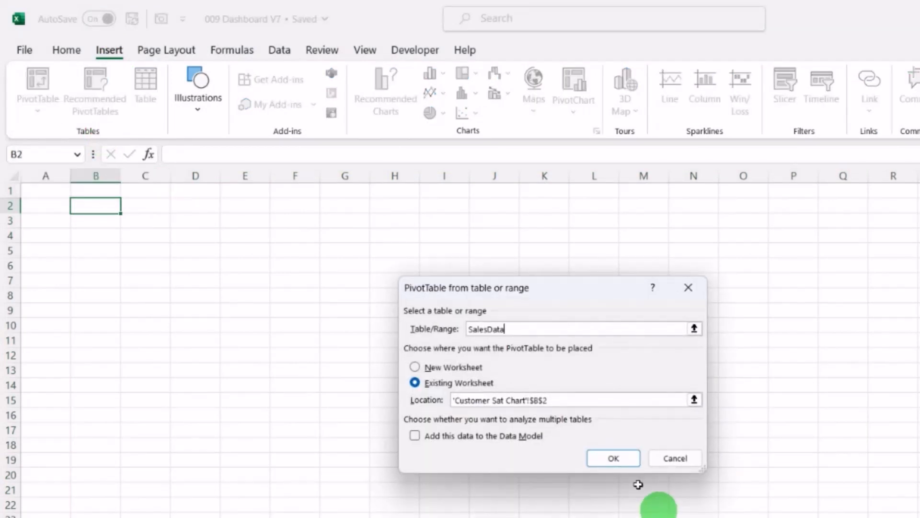
pyautogui.click(618, 457)
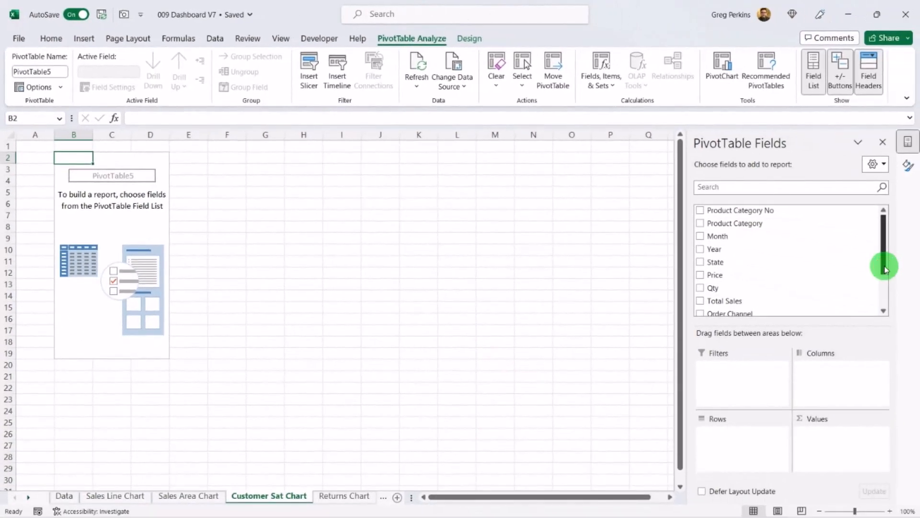
# Step: Add Product Category to the PivotTable rows and Customer Rating No to its values
pyautogui.moveTo(885, 268); pyautogui.dragTo(885, 273)
pyautogui.moveTo(733, 213); pyautogui.dragTo(757, 449)
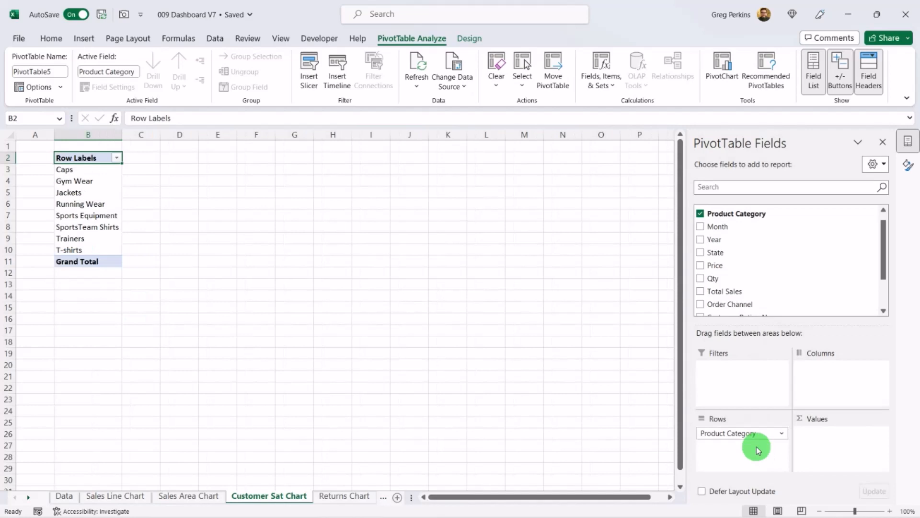
pyautogui.moveTo(887, 272); pyautogui.dragTo(884, 307)
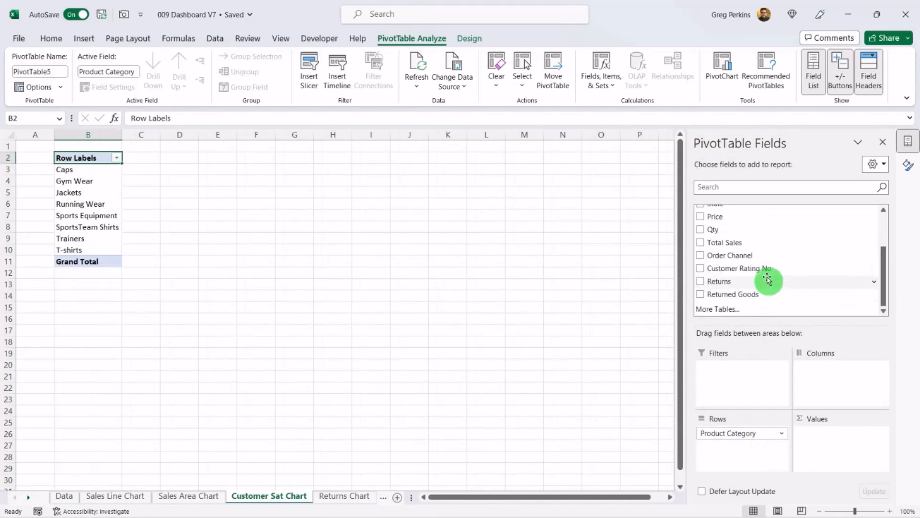
pyautogui.moveTo(764, 268); pyautogui.dragTo(829, 448)
# Step: Change the Customer Rating No value field to summarize by Average
pyautogui.click(830, 434)
pyautogui.click(839, 420)
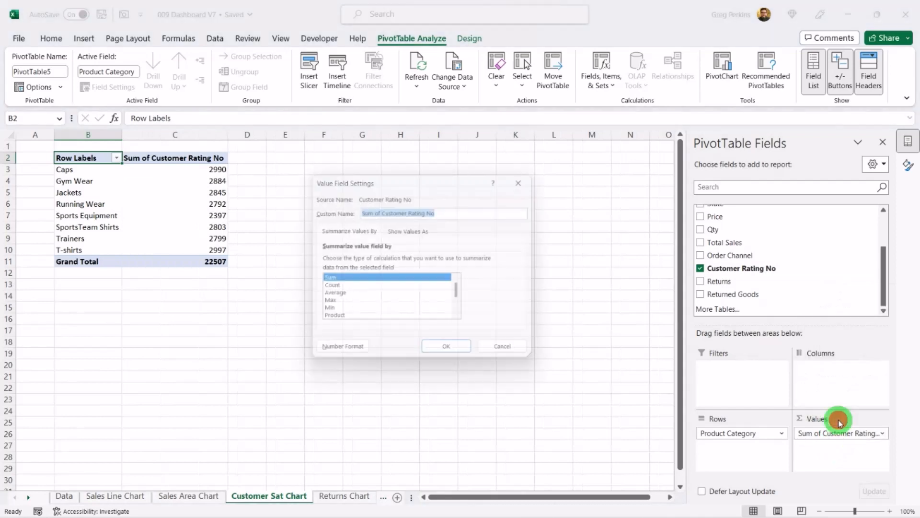
pyautogui.click(340, 296)
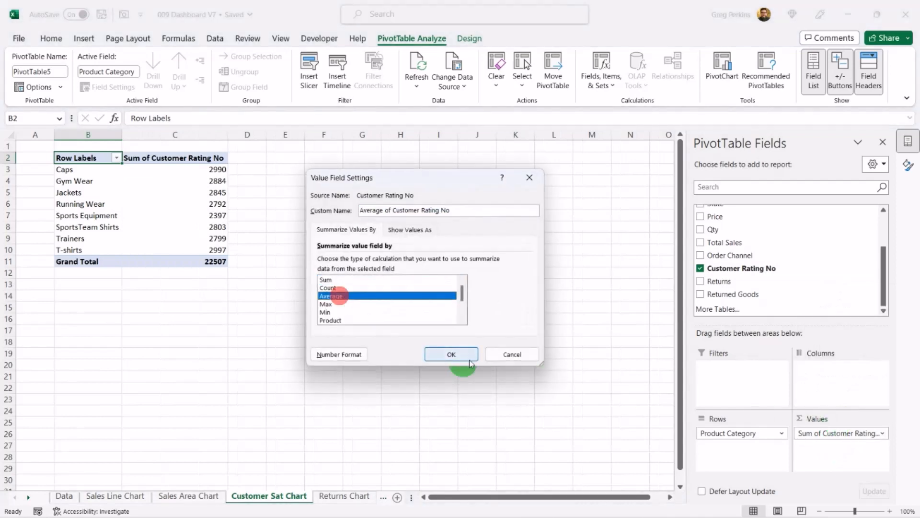
pyautogui.click(451, 354)
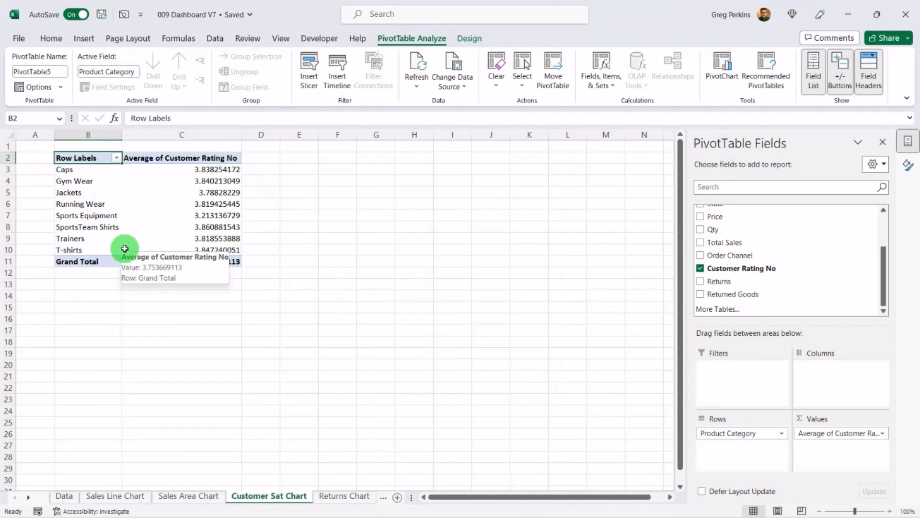
# Step: Link E3 to the PivotTable cell B3 with a formula and fill it across to F3
pyautogui.click(298, 171)
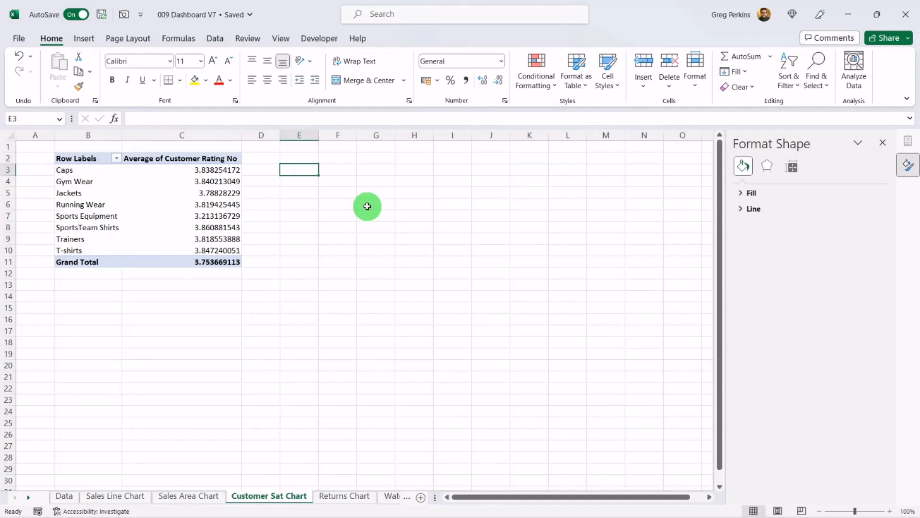
pyautogui.write('=')
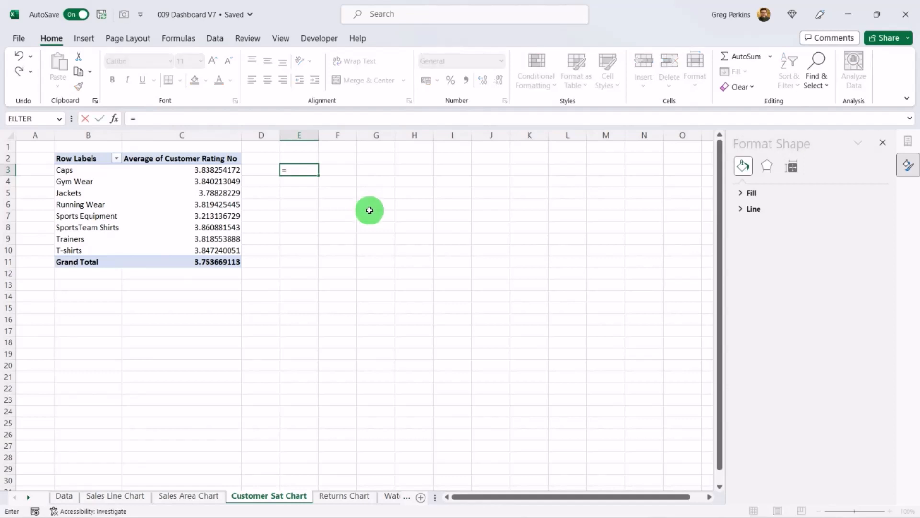
pyautogui.write('b3')
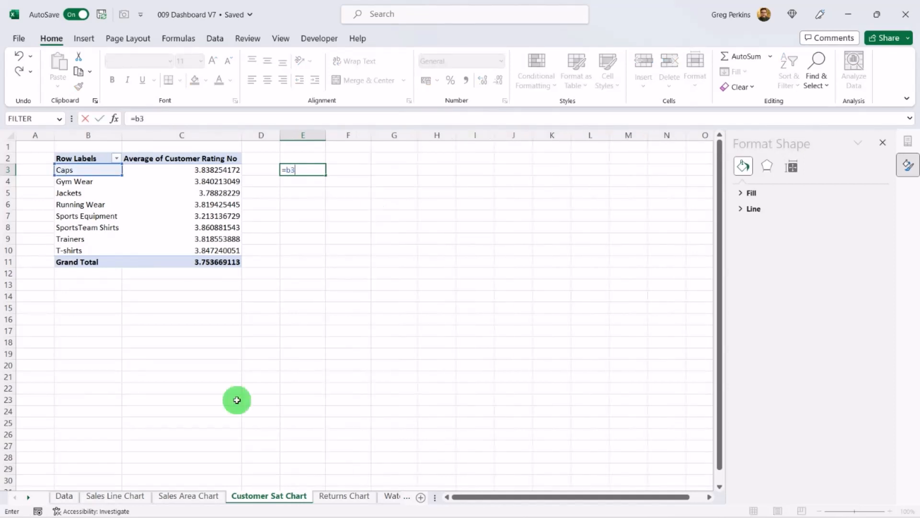
pyautogui.press('Return')
pyautogui.click(302, 170)
pyautogui.moveTo(326, 175); pyautogui.dragTo(369, 174)
pyautogui.click(395, 173)
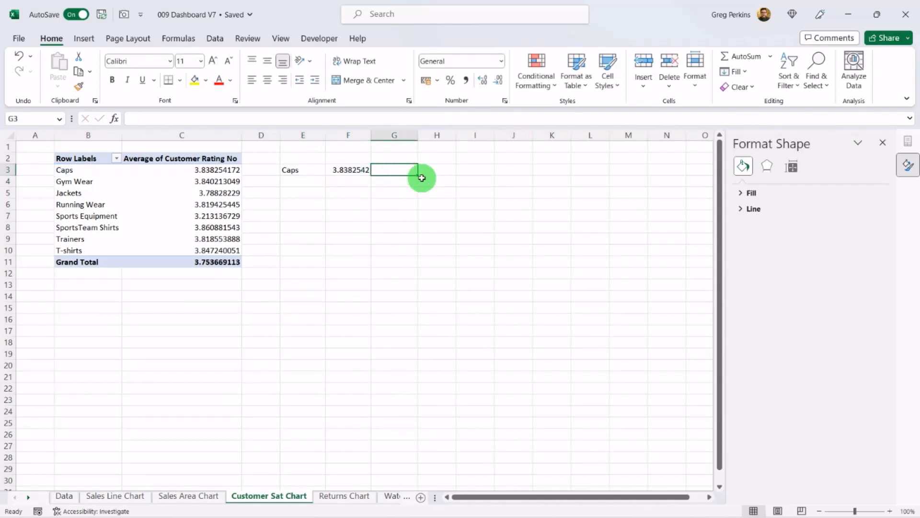
# Step: Enter 5 in G3 and fill the linked E3:F3 formulas down to row 10
pyautogui.write('5')
pyautogui.press('Return')
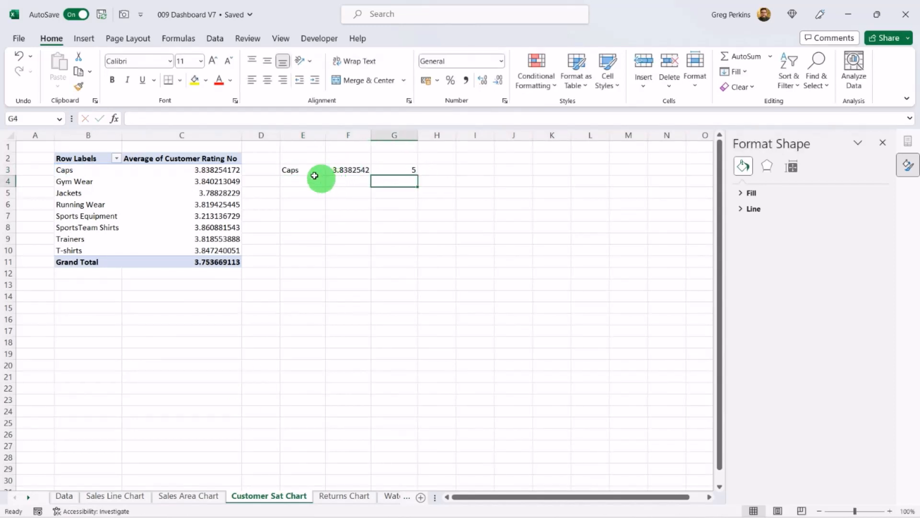
pyautogui.moveTo(304, 170); pyautogui.dragTo(374, 254)
# Step: Copy the 5 in G3 down through G4:G10
pyautogui.click(412, 170)
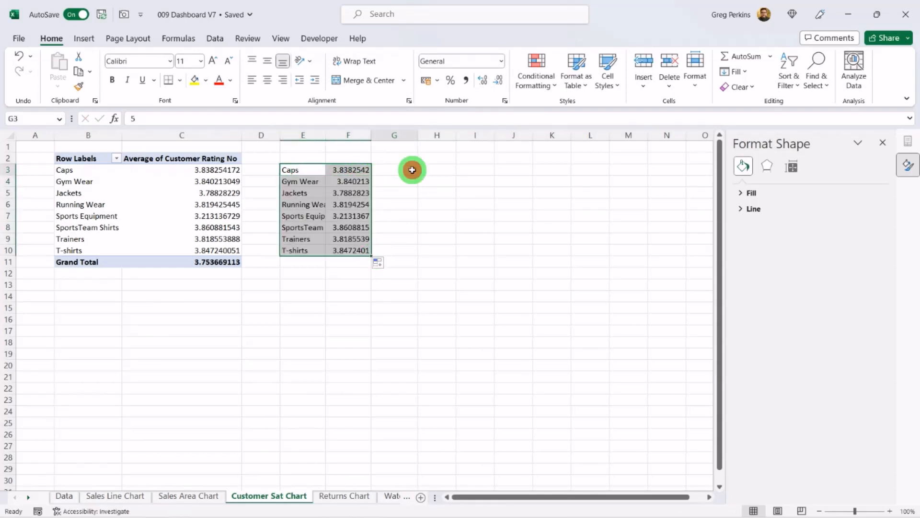
pyautogui.hotkey('ctrl', 'c')
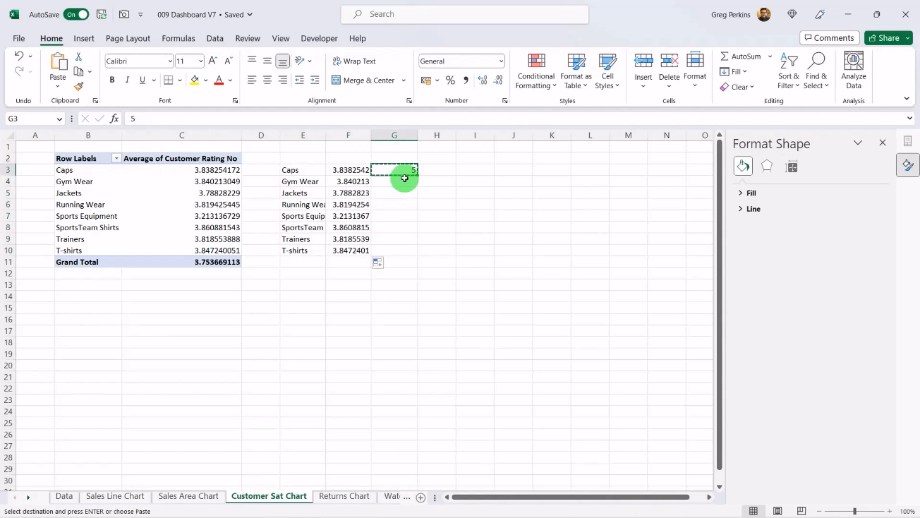
pyautogui.moveTo(404, 178); pyautogui.dragTo(405, 248)
pyautogui.hotkey('ctrl', 'v')
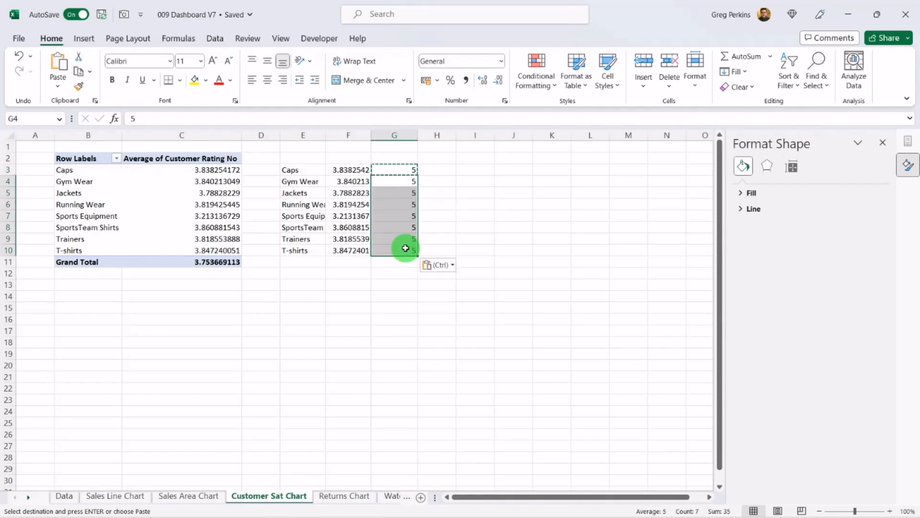
# Step: Label the helper columns Category, Customer Rating and Total Rating in E2 to G2
pyautogui.click(304, 157)
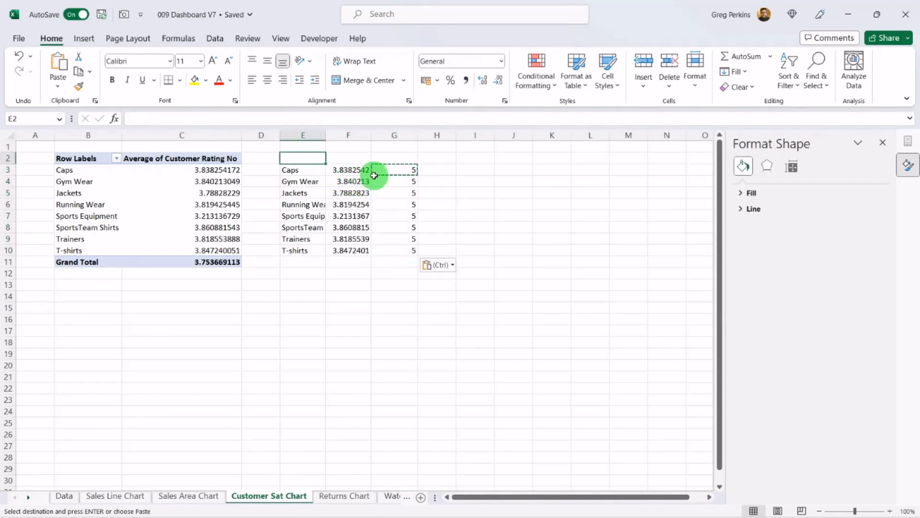
pyautogui.write('Category')
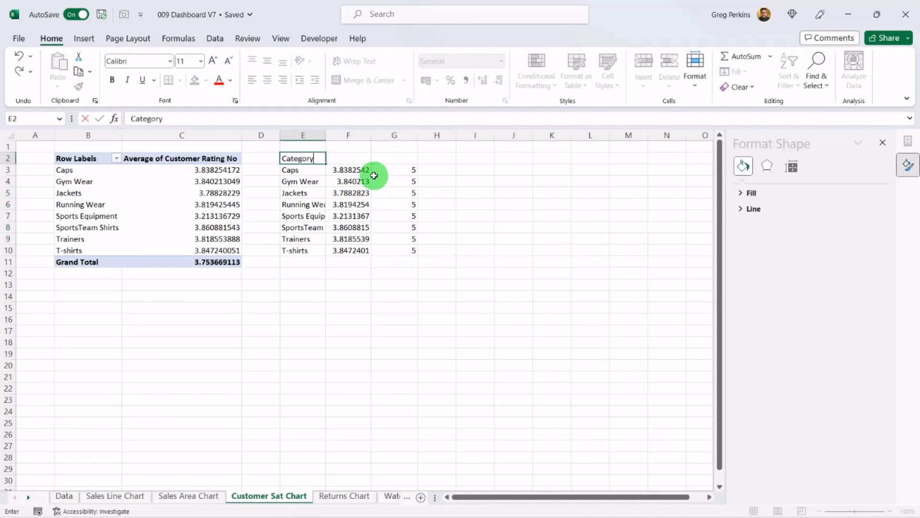
pyautogui.press('Tab')
pyautogui.write('Customer Rating')
pyautogui.press('Tab')
pyautogui.write('Total R')
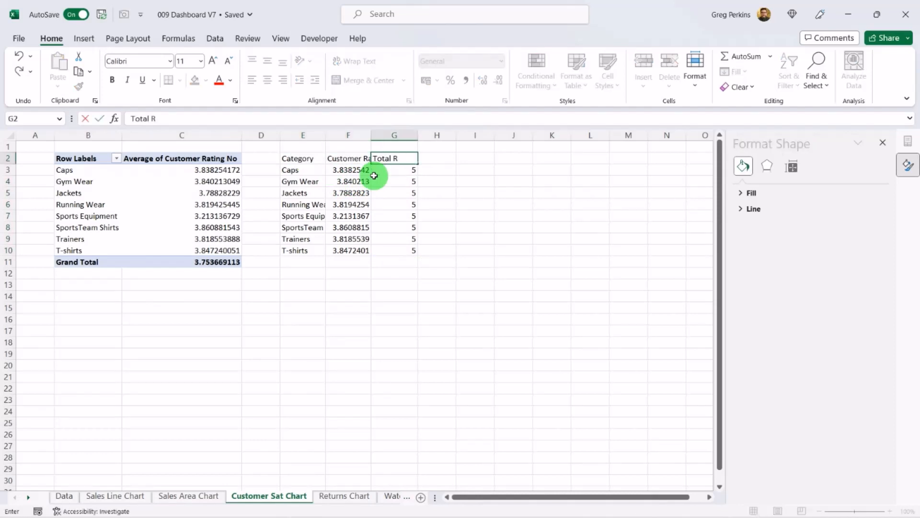
pyautogui.write('ating')
# Step: Insert a clustered bar chart from E2:G10 and position it below the helper table
pyautogui.moveTo(297, 158); pyautogui.dragTo(397, 247)
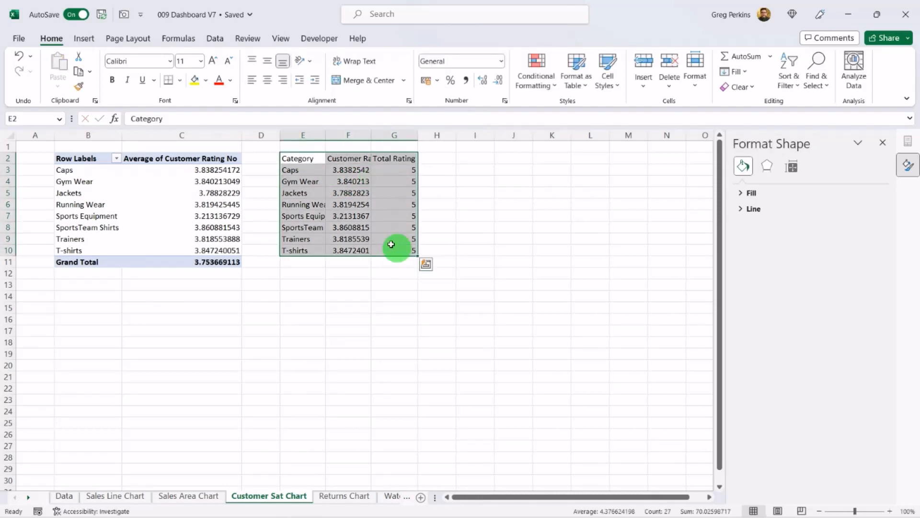
pyautogui.click(83, 39)
pyautogui.click(341, 58)
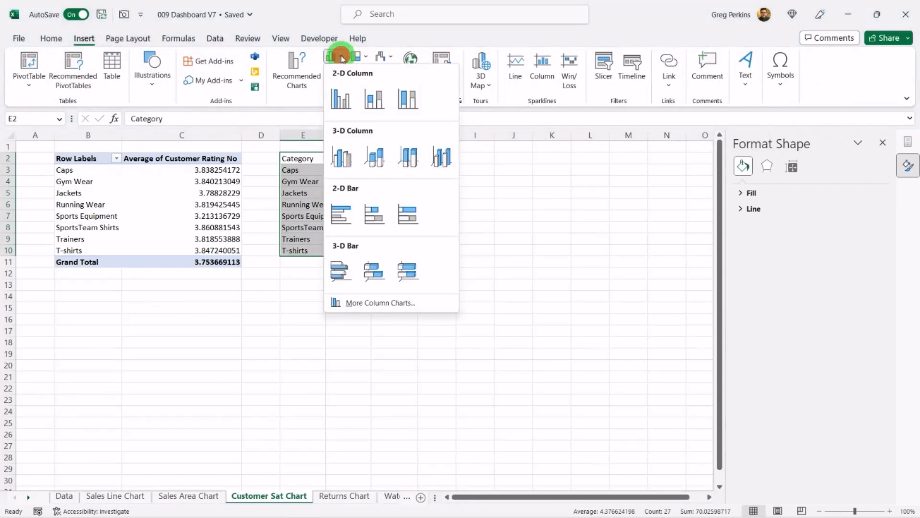
pyautogui.click(349, 218)
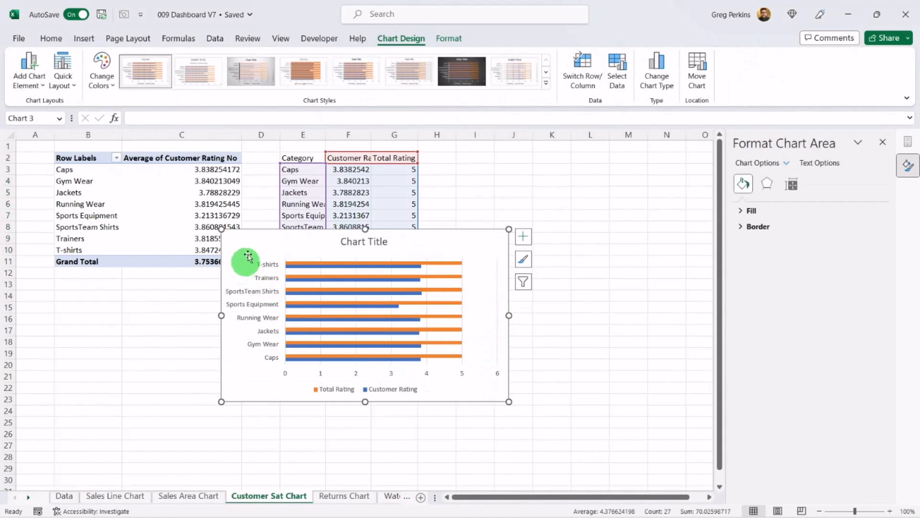
pyautogui.moveTo(243, 246); pyautogui.dragTo(301, 287)
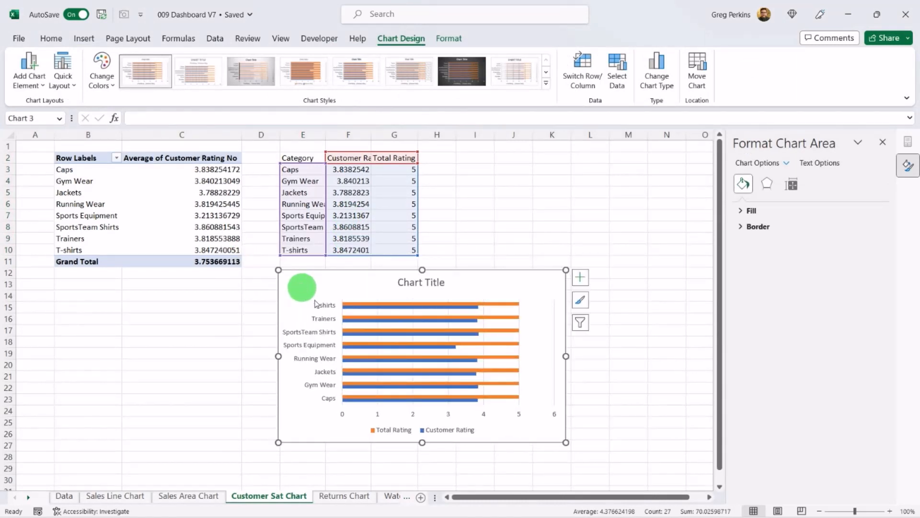
# Step: Delete the chart title and the legend from the bar chart
pyautogui.click(426, 283)
pyautogui.press('Delete')
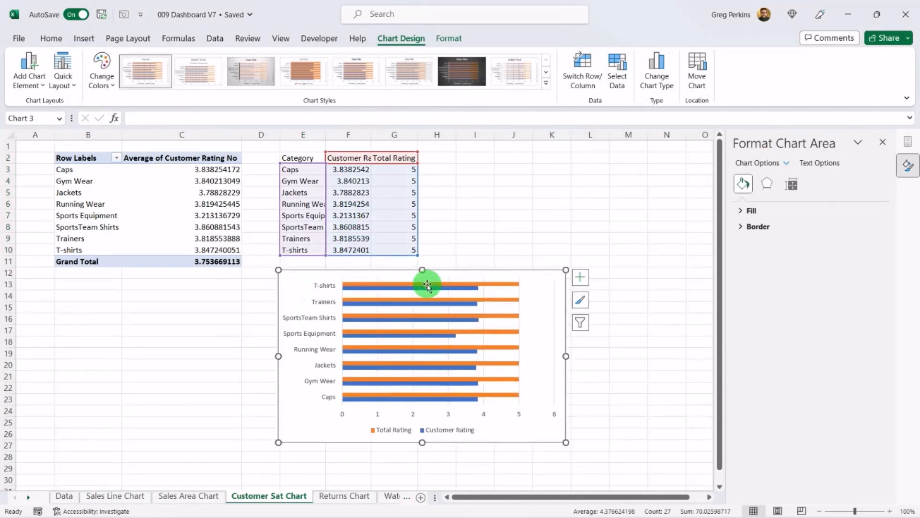
pyautogui.click(441, 430)
pyautogui.press('Delete')
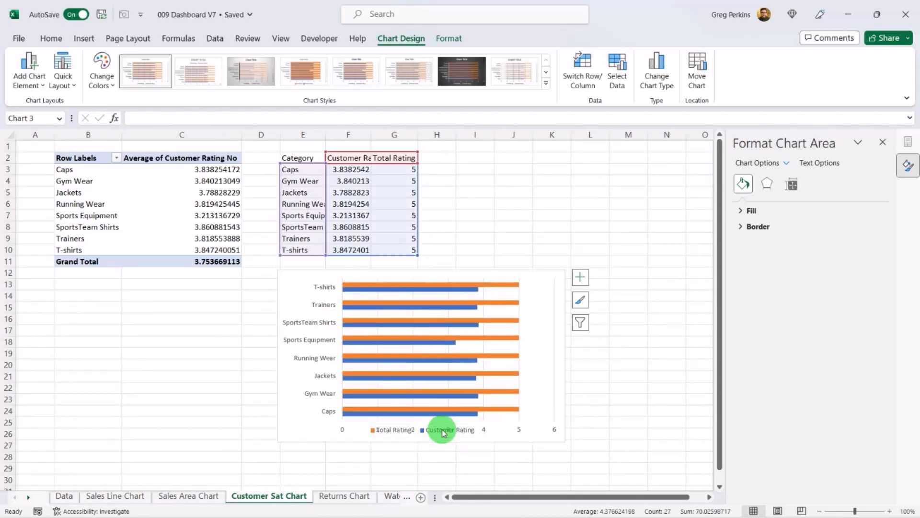
# Step: Delete the remaining legend and add data labels to the Customer Rating bars
pyautogui.click(484, 432)
pyautogui.press('Delete')
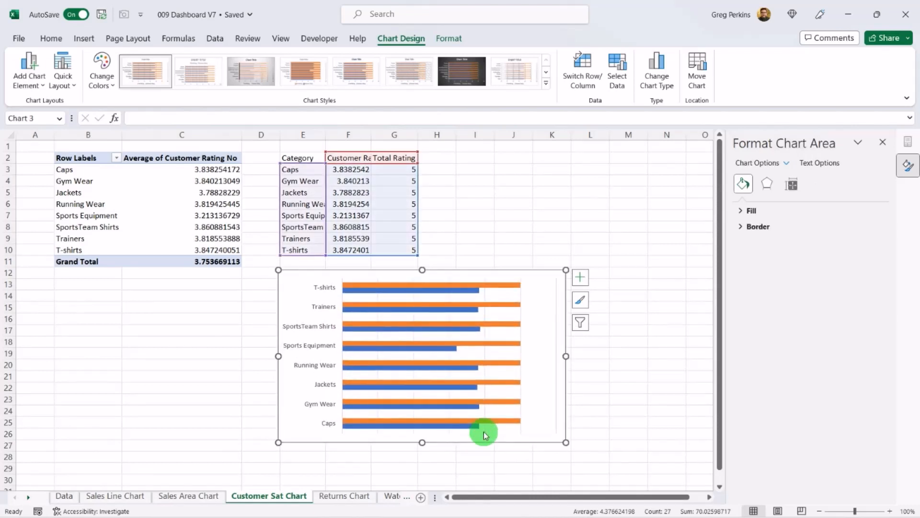
pyautogui.click(441, 350)
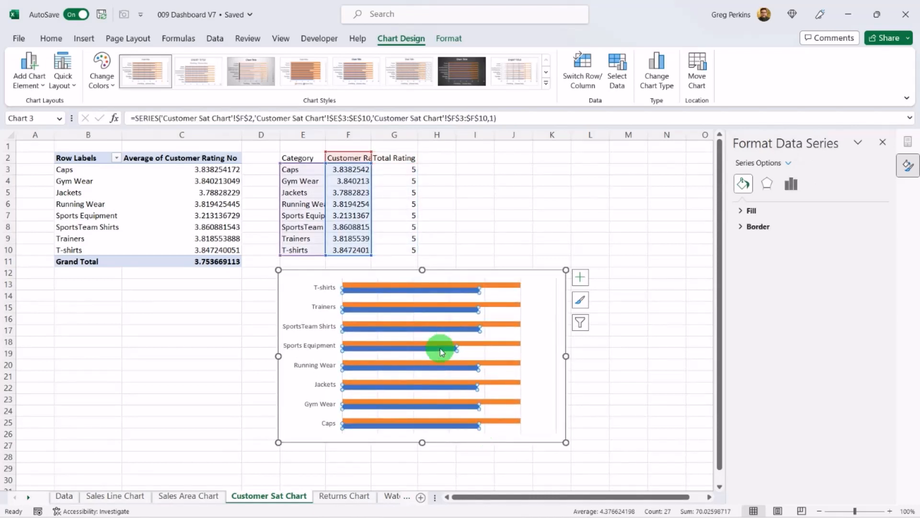
pyautogui.rightClick(441, 351)
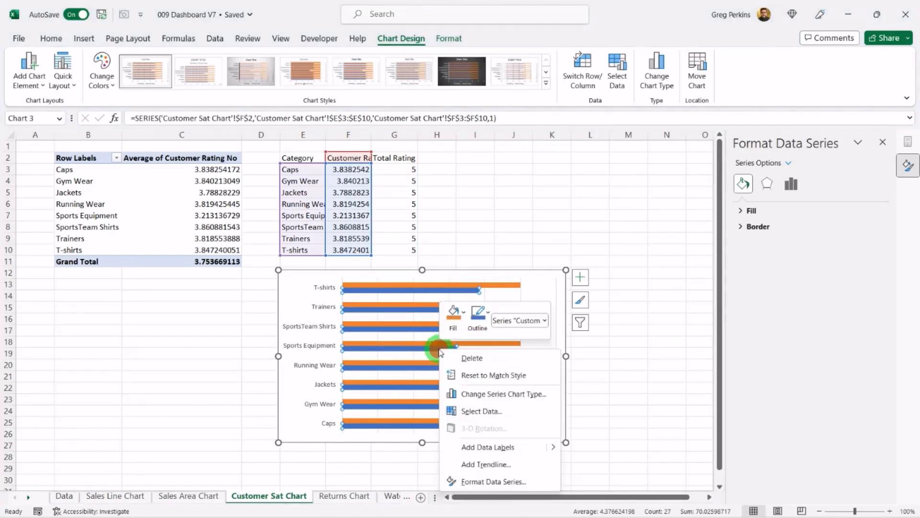
pyautogui.click(488, 447)
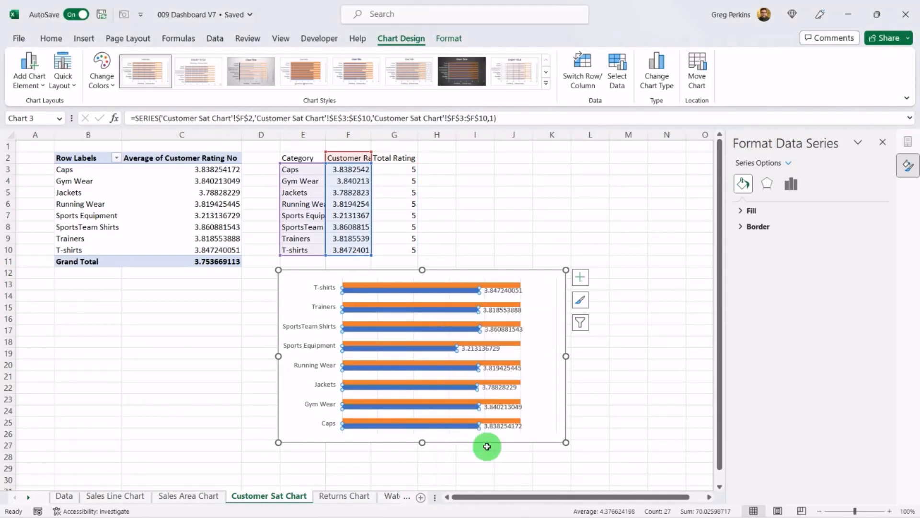
# Step: Position the Customer Rating data labels in the center of the bars
pyautogui.click(497, 426)
pyautogui.rightClick(498, 428)
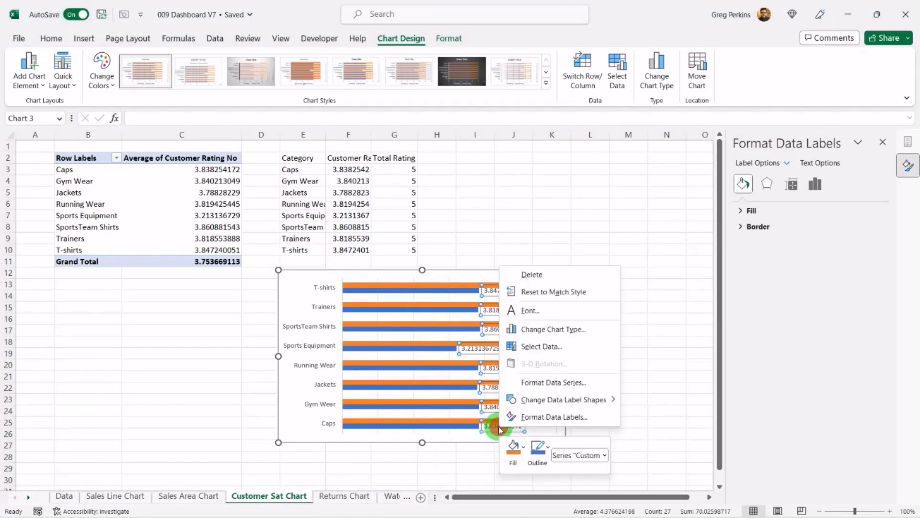
pyautogui.click(568, 417)
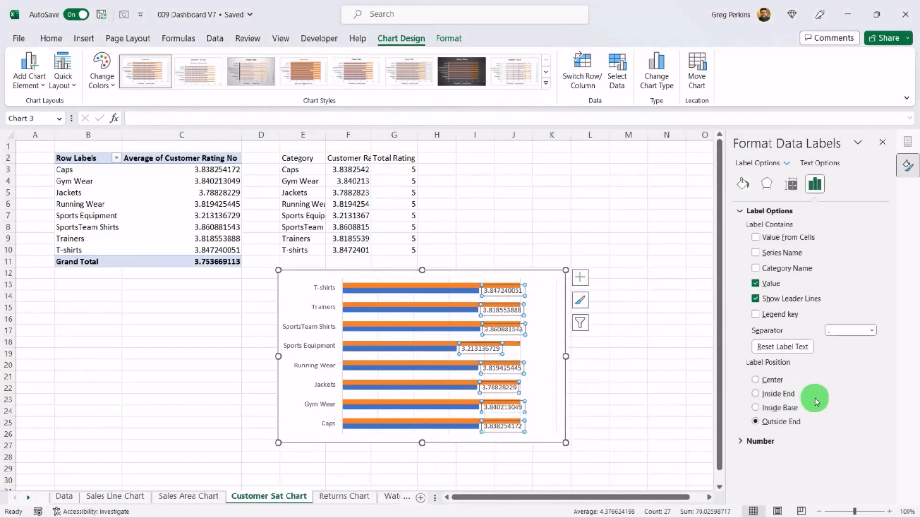
pyautogui.click(755, 380)
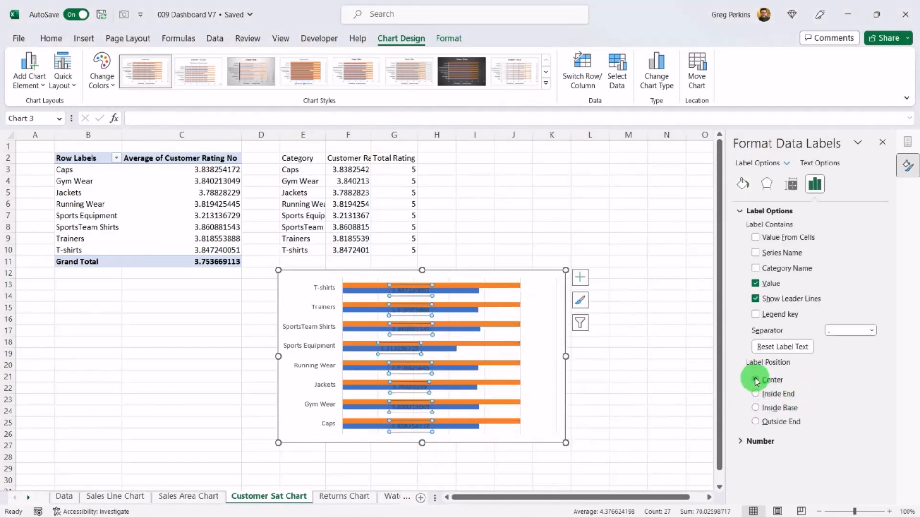
# Step: Reduce the Customer Rating values in F3:F10 to one decimal place
pyautogui.click(51, 38)
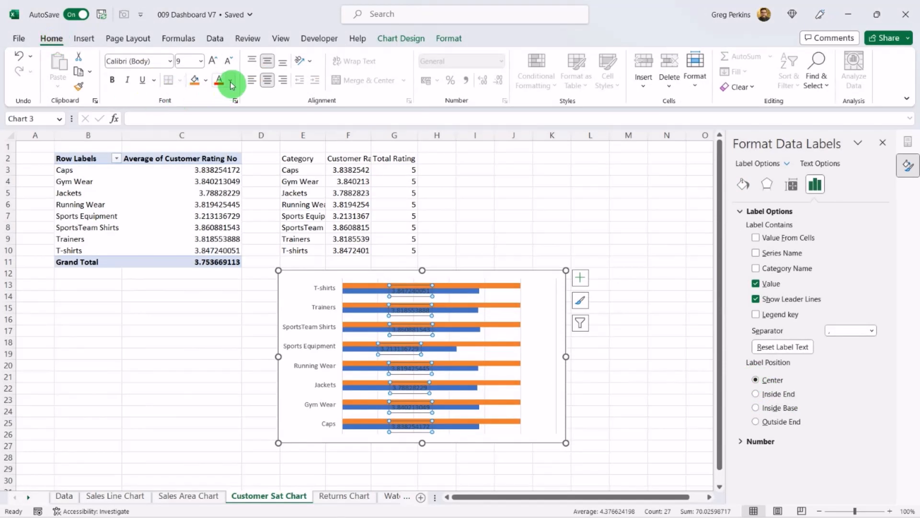
pyautogui.moveTo(349, 170); pyautogui.dragTo(358, 254)
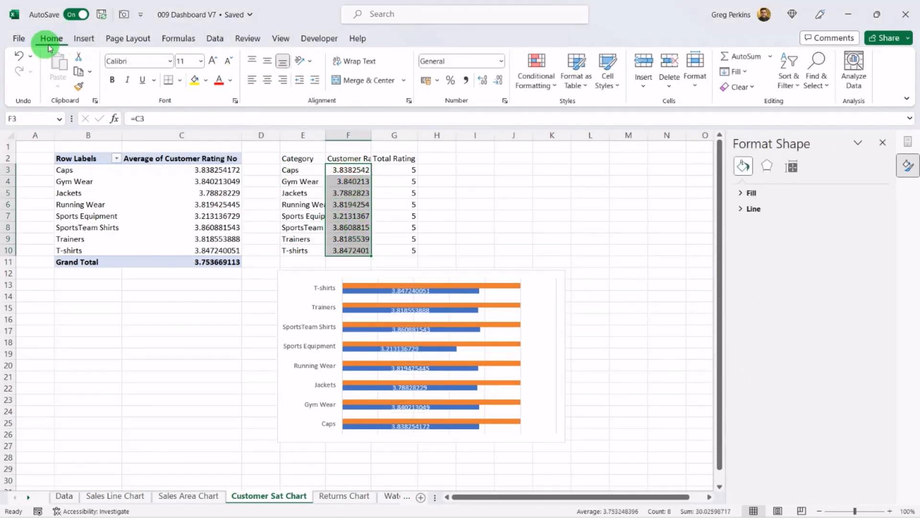
pyautogui.click(498, 80)
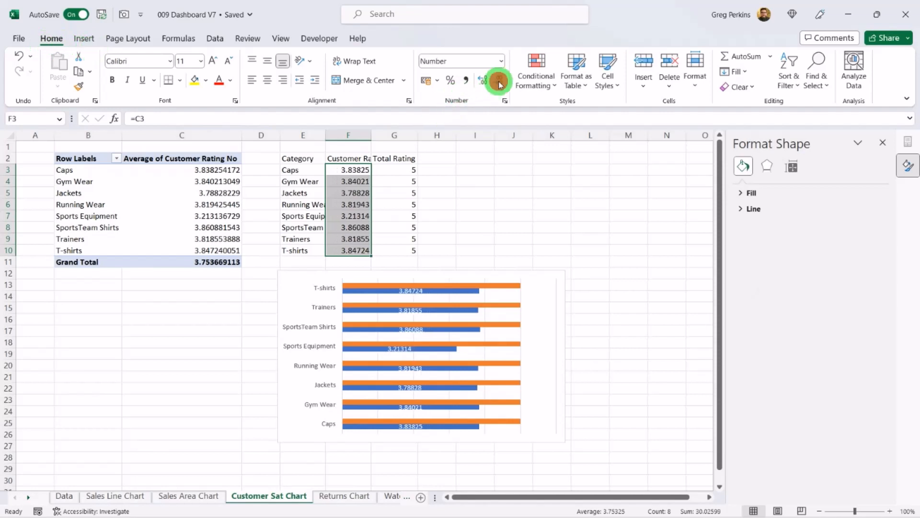
pyautogui.click(498, 80)
pyautogui.click(498, 80)
pyautogui.click(498, 81)
pyautogui.click(499, 81)
pyautogui.click(499, 82)
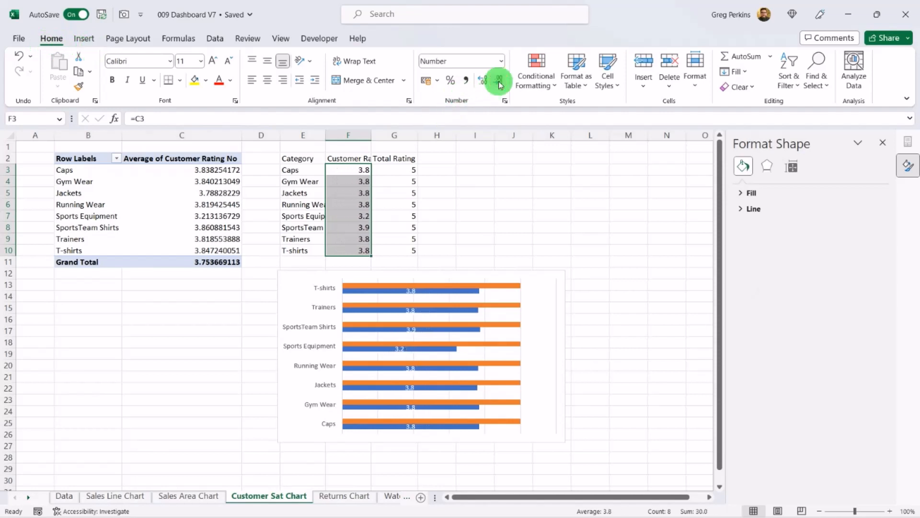
# Step: Give the Total Rating bars a solid dark border and no fill
pyautogui.click(495, 286)
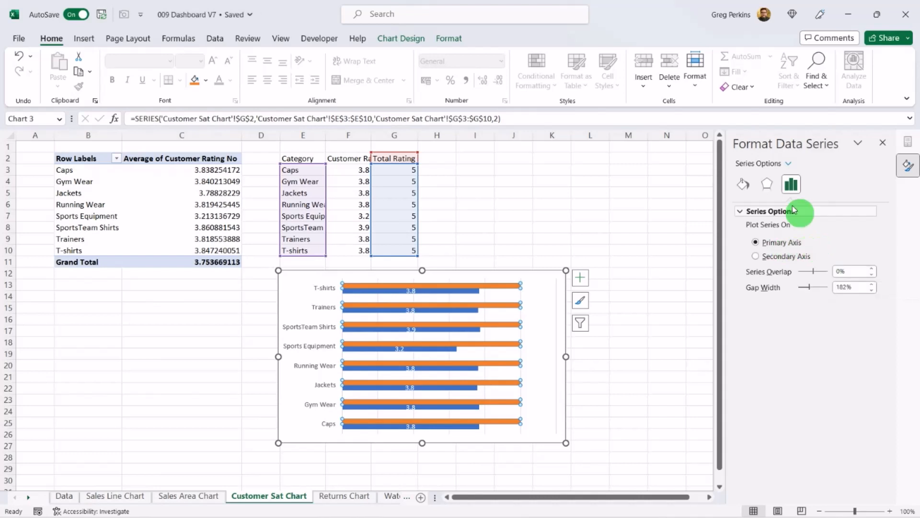
pyautogui.click(743, 184)
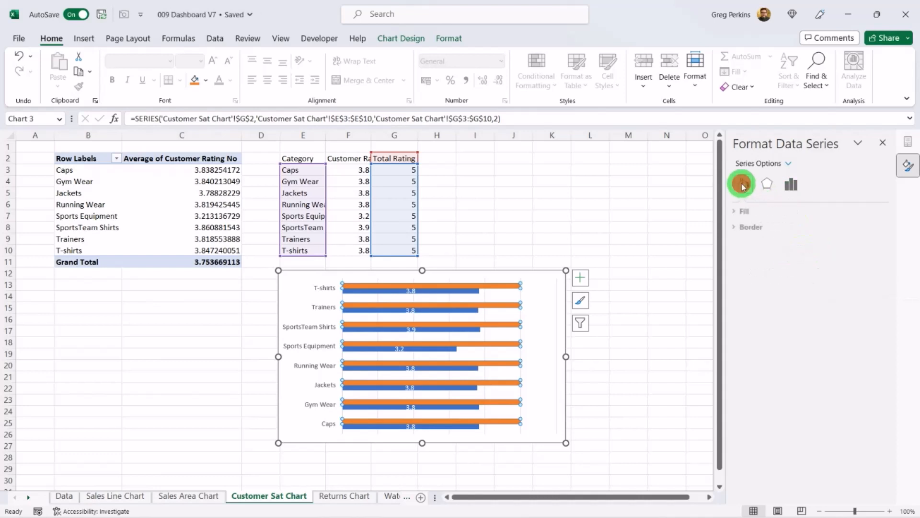
pyautogui.click(743, 227)
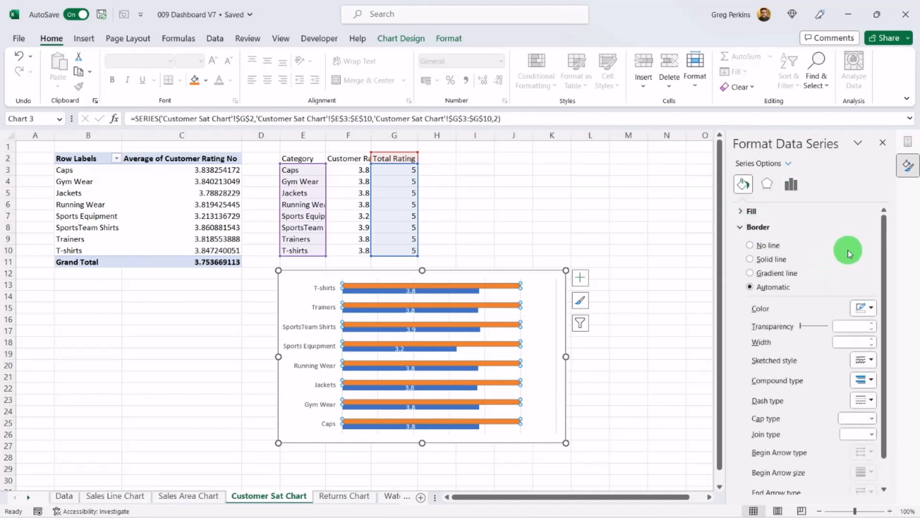
pyautogui.click(827, 259)
pyautogui.click(876, 312)
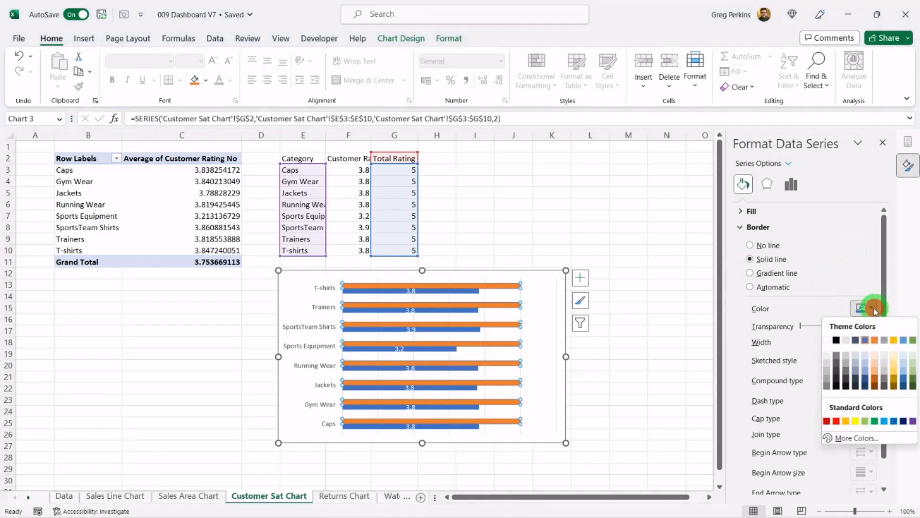
pyautogui.click(834, 335)
pyautogui.click(748, 211)
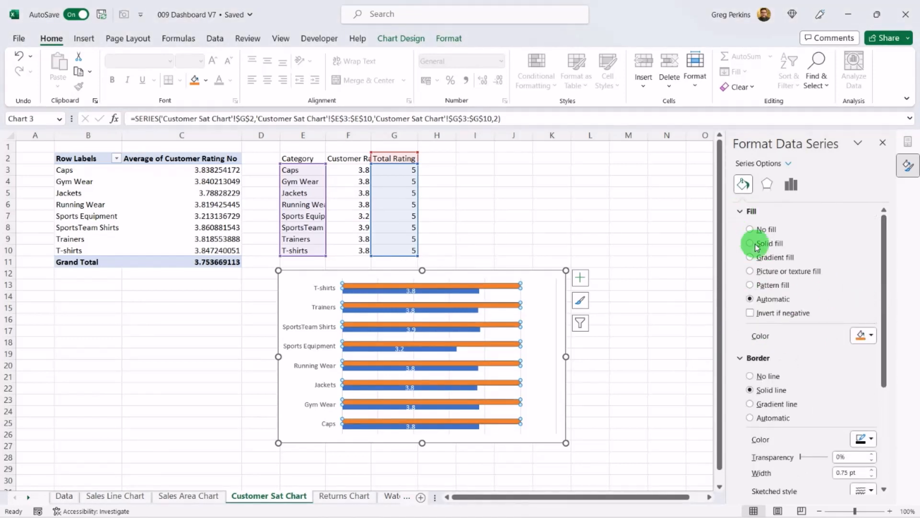
pyautogui.click(750, 229)
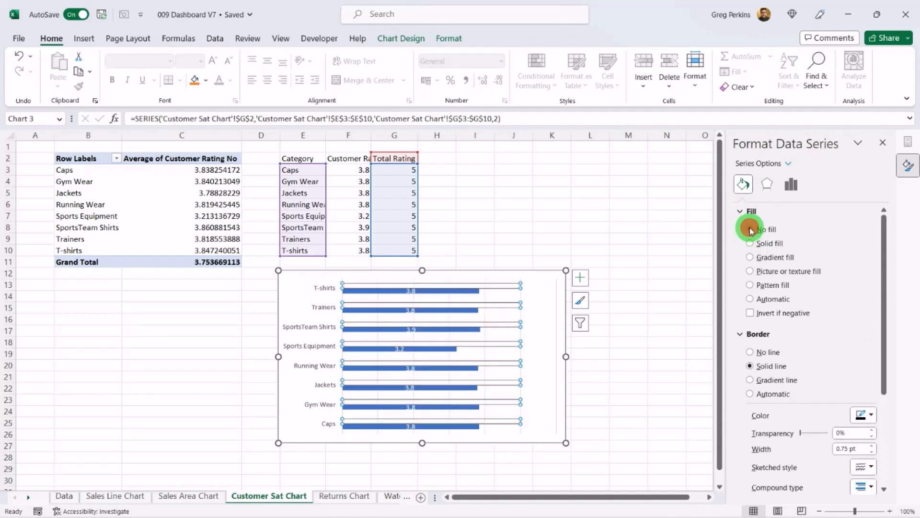
# Step: Set the bar chart's series overlap to 100%
pyautogui.click(790, 184)
pyautogui.click(842, 271)
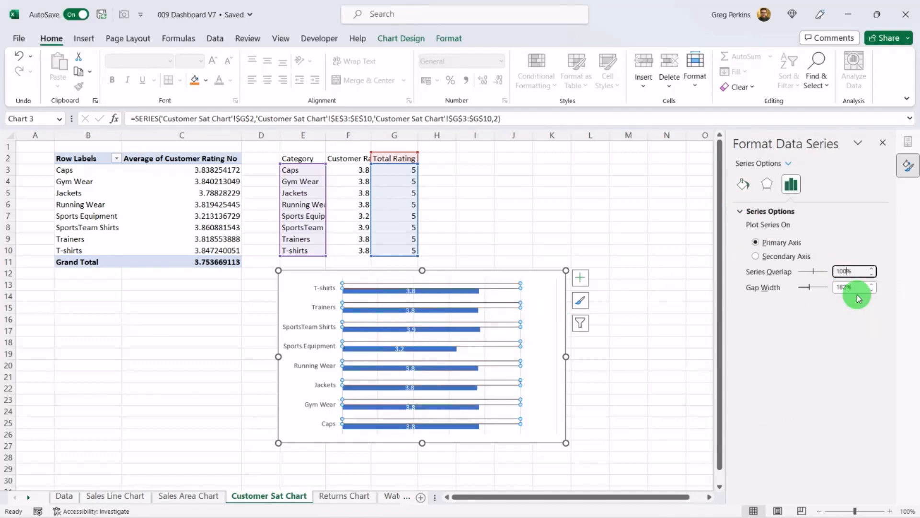
pyautogui.press('Return')
pyautogui.click(552, 227)
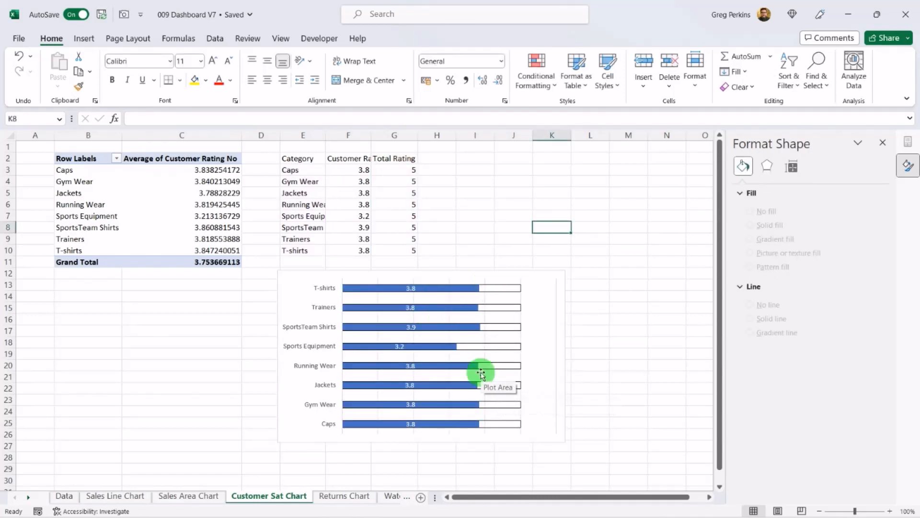
# Step: On the Returns Chart sheet, insert a PivotTable from the data table at B2
pyautogui.hotkey('ctrl', 'pagedown')
pyautogui.click(81, 156)
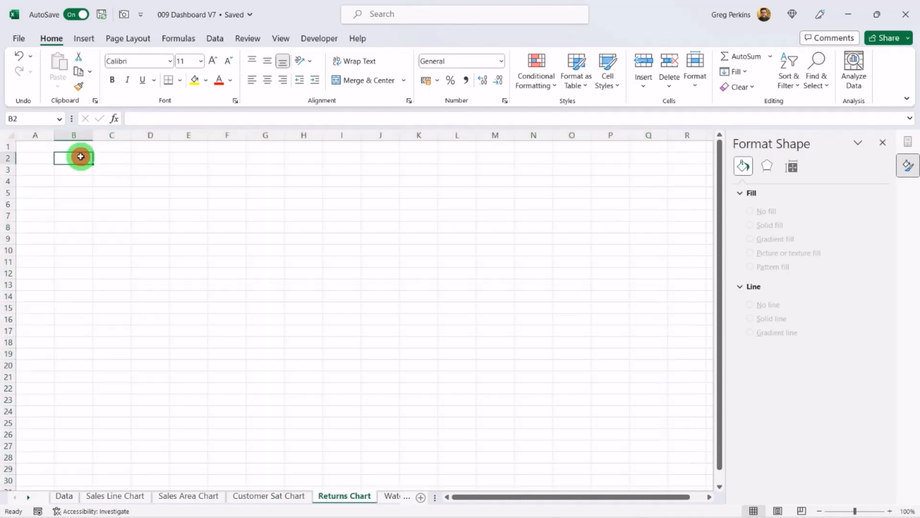
pyautogui.click(82, 38)
pyautogui.click(30, 85)
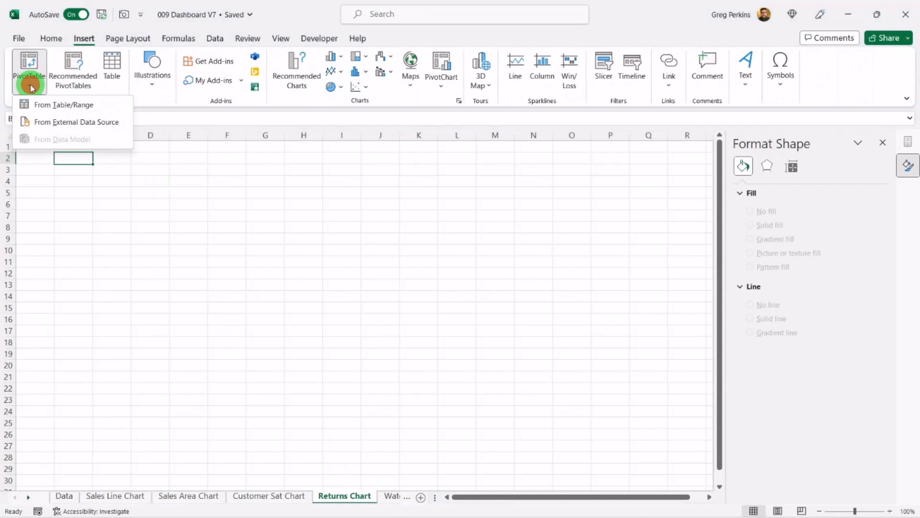
pyautogui.click(70, 103)
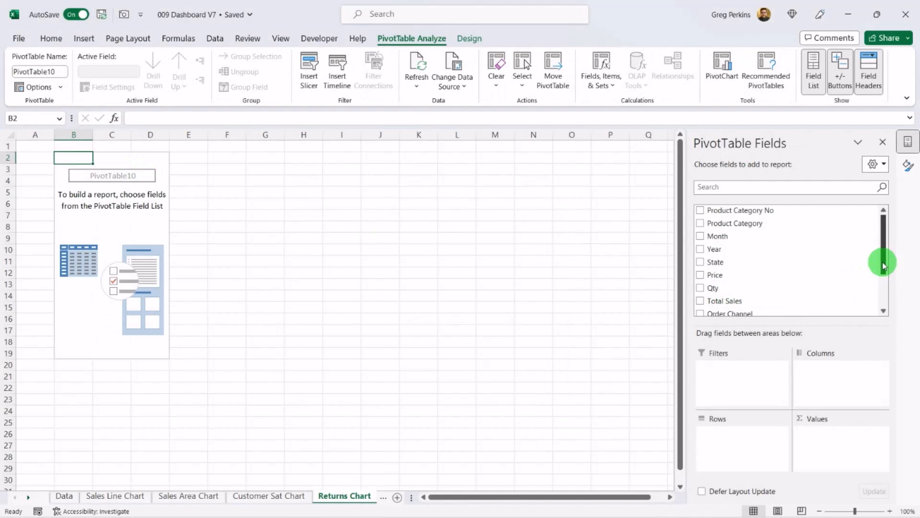
# Step: Lay out the PivotTable with Order Channel as filter, Returned Goods in rows and Total Sales in values
pyautogui.moveTo(883, 263); pyautogui.dragTo(886, 301)
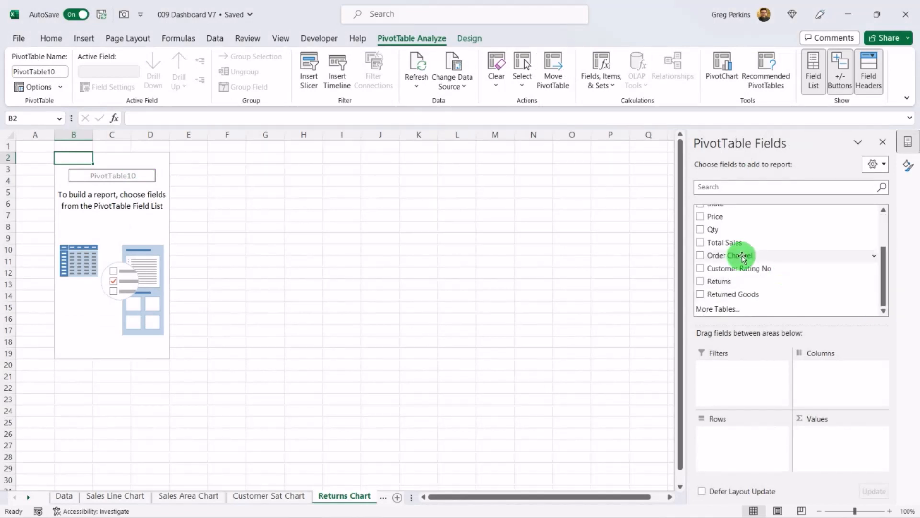
pyautogui.moveTo(743, 287); pyautogui.dragTo(734, 370)
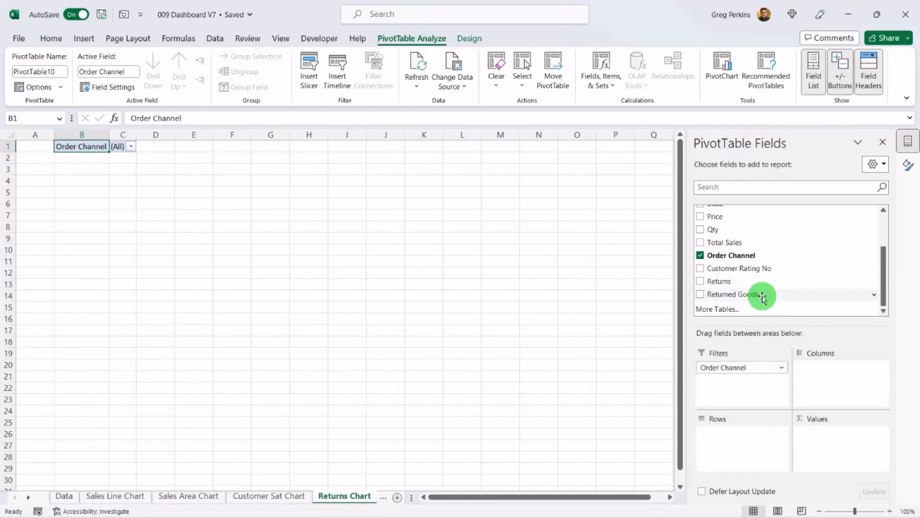
pyautogui.moveTo(762, 297); pyautogui.dragTo(740, 433)
pyautogui.scroll(1, 730, 267)
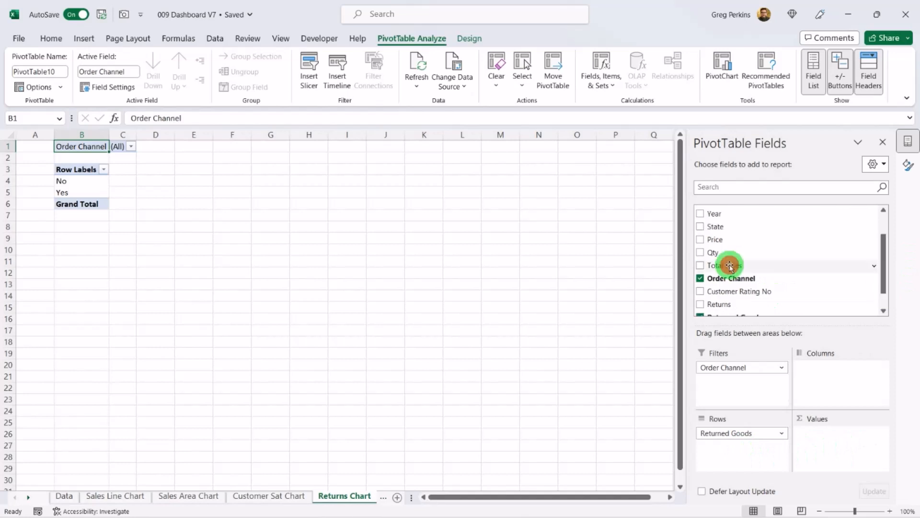
pyautogui.moveTo(729, 267); pyautogui.dragTo(837, 441)
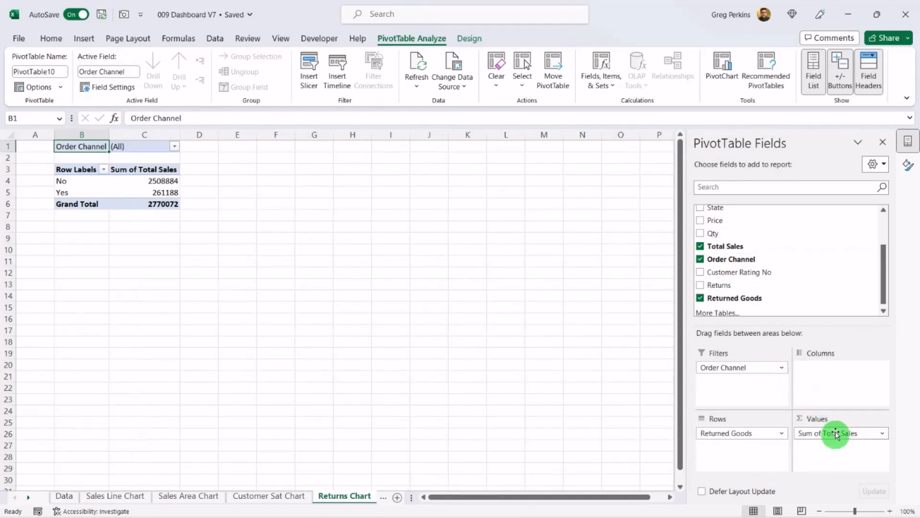
# Step: Summarize the Total Sales value field by Count
pyautogui.click(836, 434)
pyautogui.click(845, 420)
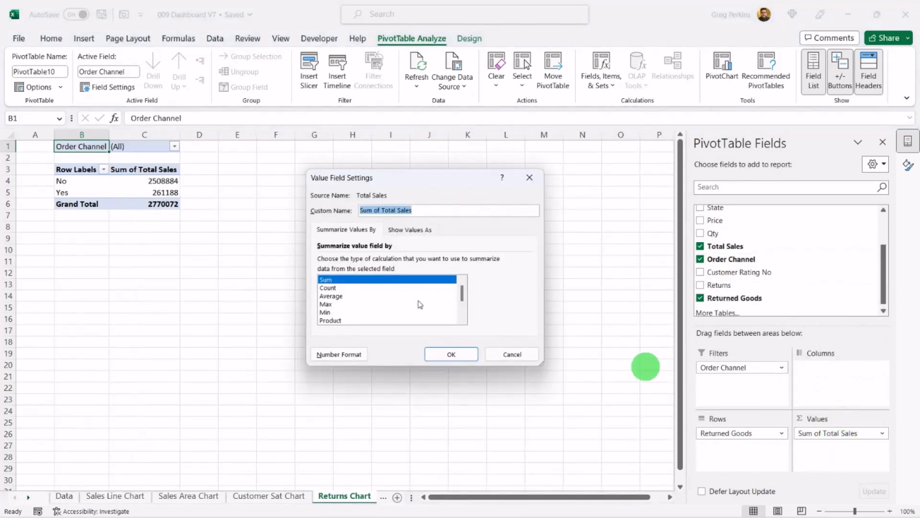
pyautogui.click(335, 288)
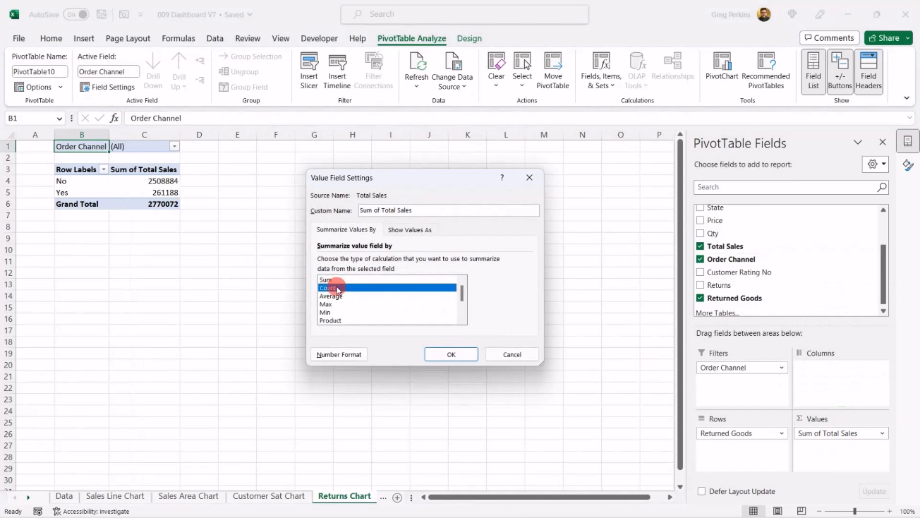
pyautogui.click(453, 354)
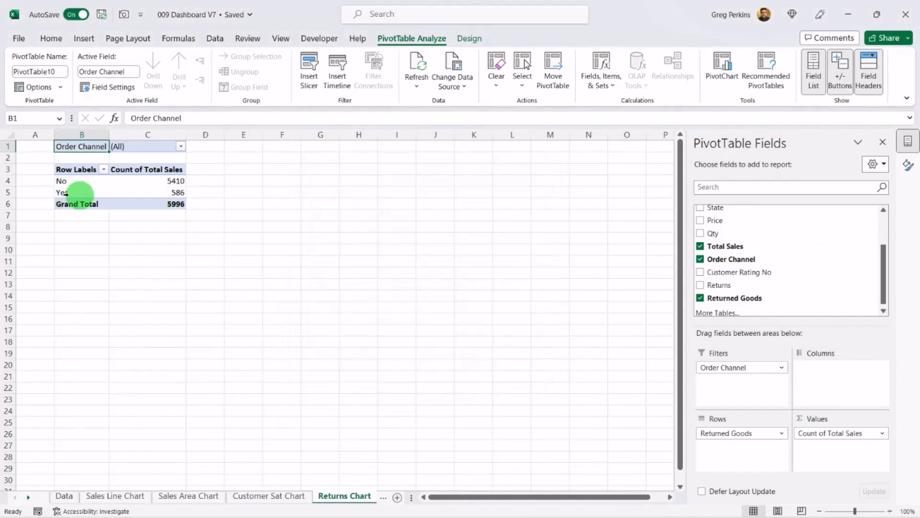
# Step: Filter the PivotTable's Order Channel to Concession
pyautogui.click(181, 148)
pyautogui.click(71, 183)
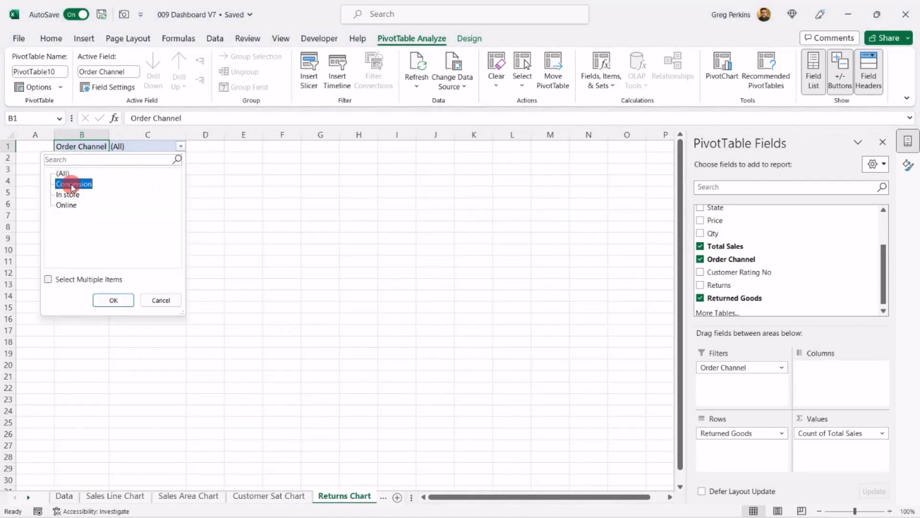
pyautogui.click(112, 300)
# Step: Calculate the returned share in D5 with =C5/C6 and format it as a percentage
pyautogui.click(210, 192)
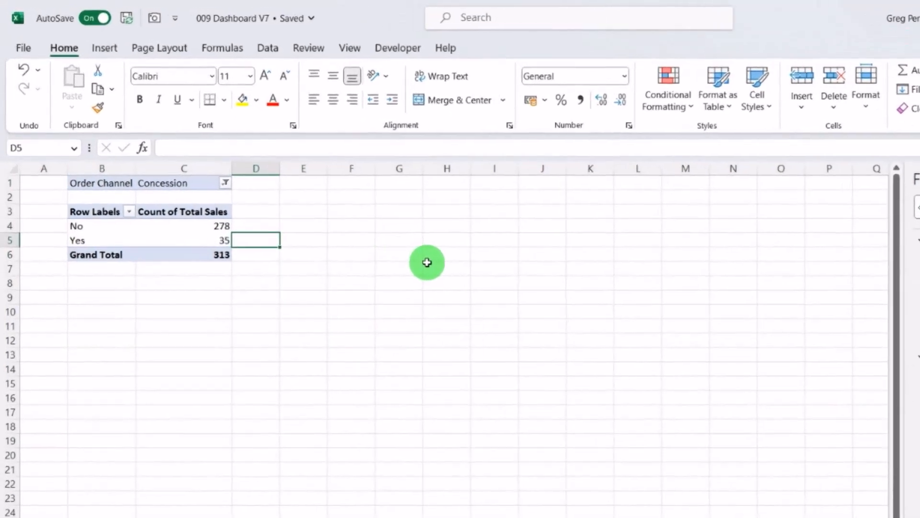
pyautogui.write('=')
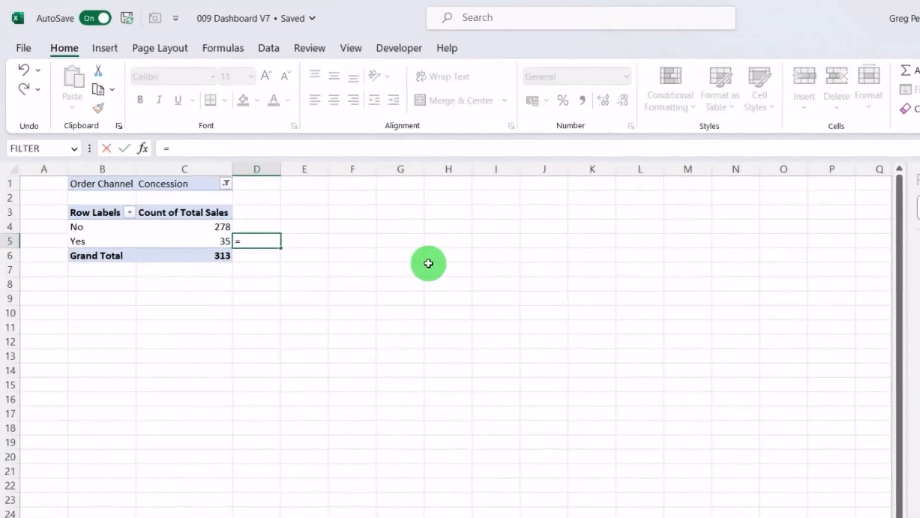
pyautogui.write('c5/')
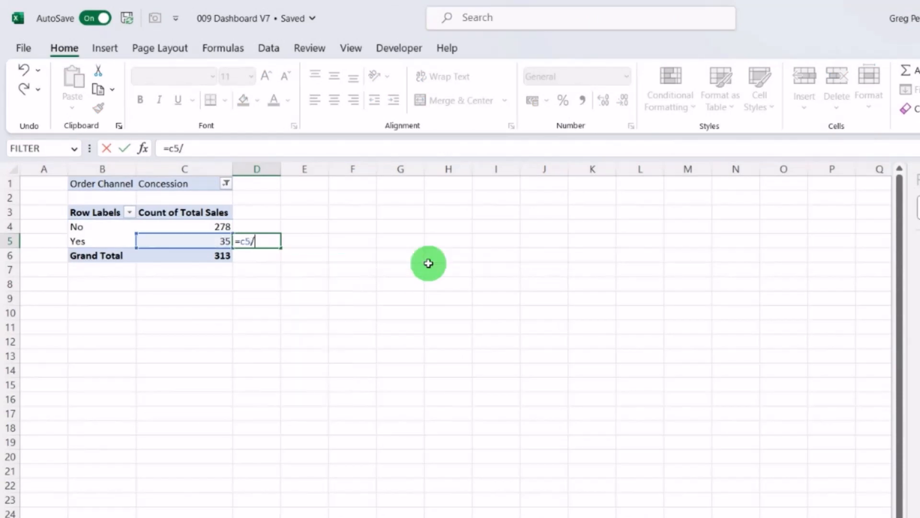
pyautogui.write('c6')
pyautogui.press('Return')
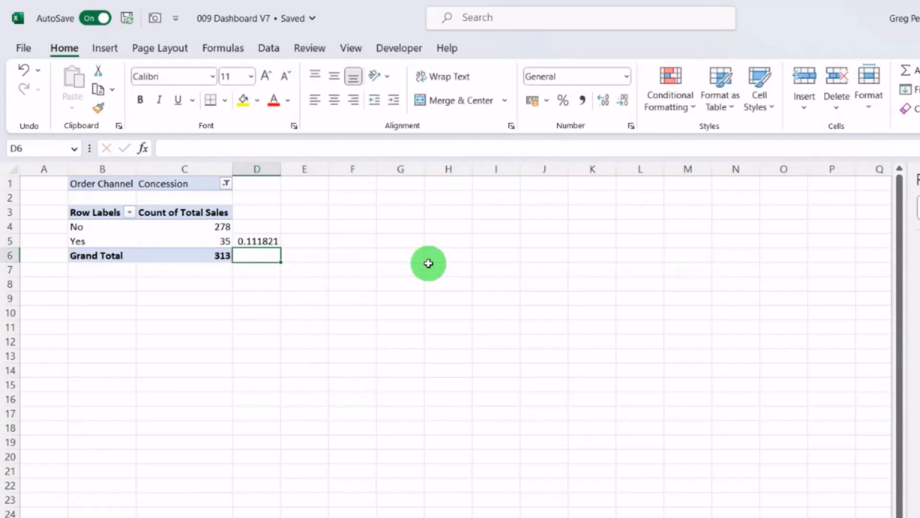
pyautogui.press('Up')
pyautogui.click(564, 100)
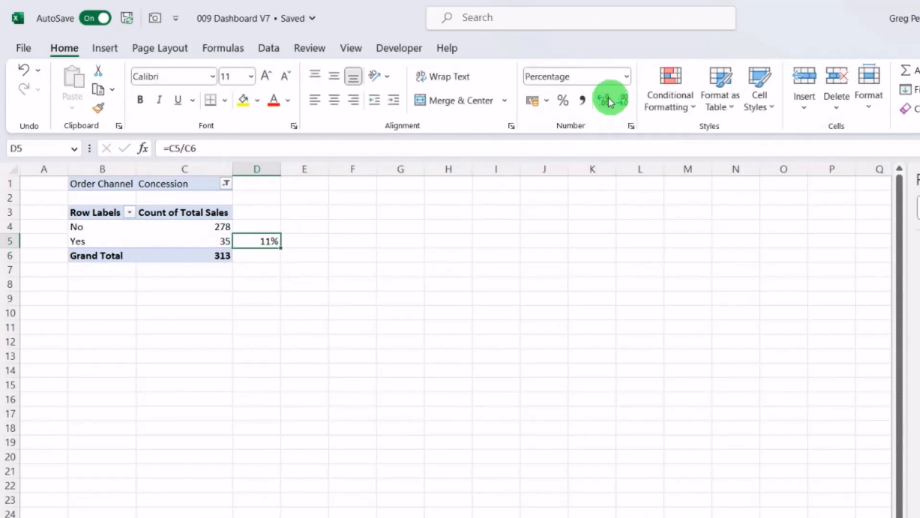
# Step: Copy the Concession PivotTable together with its percentage cell and paste a copy at B11
pyautogui.moveTo(91, 182); pyautogui.dragTo(254, 255)
pyautogui.hotkey('ctrl', 'c')
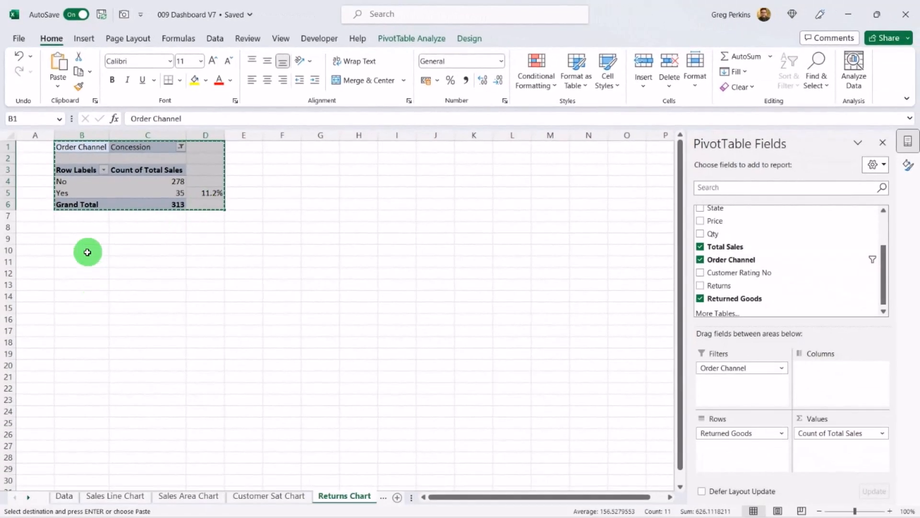
pyautogui.click(87, 261)
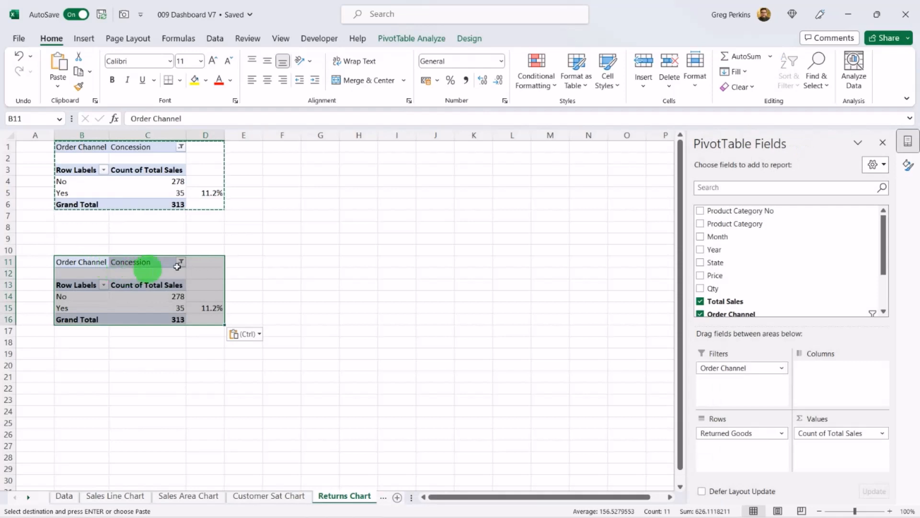
# Step: Filter the copied PivotTable's Order Channel to In store
pyautogui.click(180, 263)
pyautogui.click(75, 310)
pyautogui.click(118, 414)
# Step: Paste another copy of the PivotTable block at B22
pyautogui.hotkey('ctrl', 'c')
pyautogui.click(82, 387)
pyautogui.hotkey('ctrl', 'v')
# Step: Filter the third PivotTable's Order Channel to Online
pyautogui.click(181, 387)
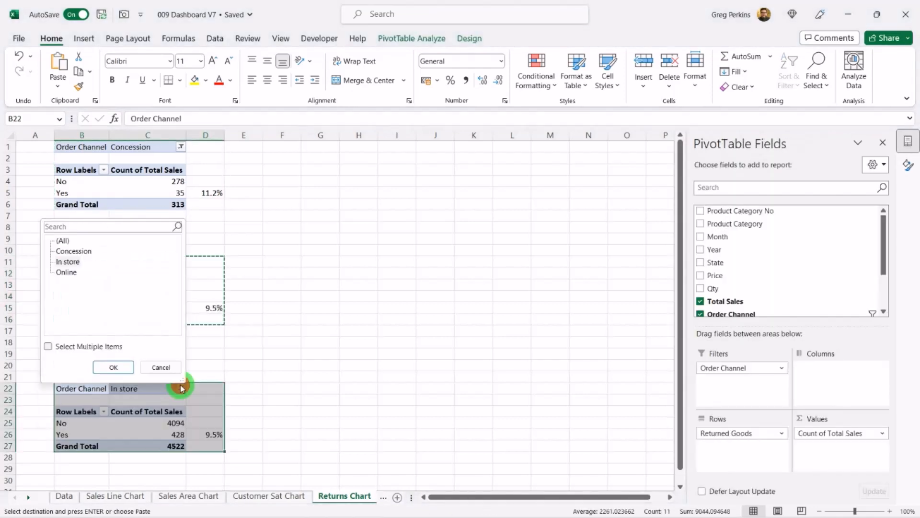
pyautogui.click(66, 272)
pyautogui.click(113, 367)
pyautogui.click(304, 294)
pyautogui.click(123, 180)
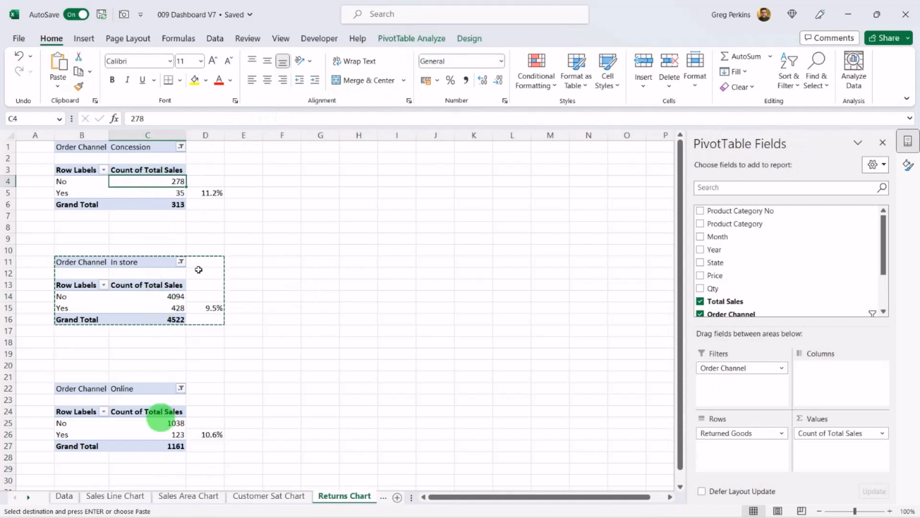
# Step: Insert a doughnut PivotChart for the Concession PivotTable and resize and move it beside the table
pyautogui.click(398, 42)
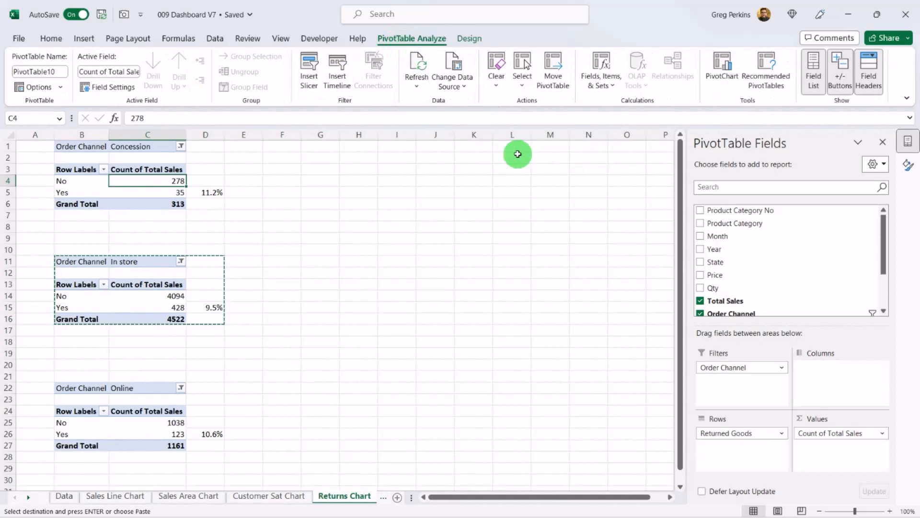
pyautogui.click(720, 67)
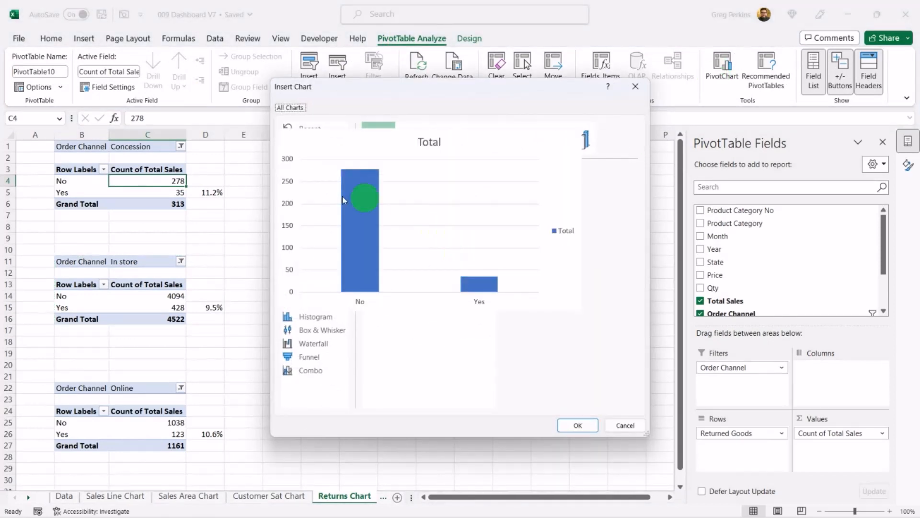
pyautogui.click(304, 182)
pyautogui.click(512, 139)
pyautogui.click(578, 425)
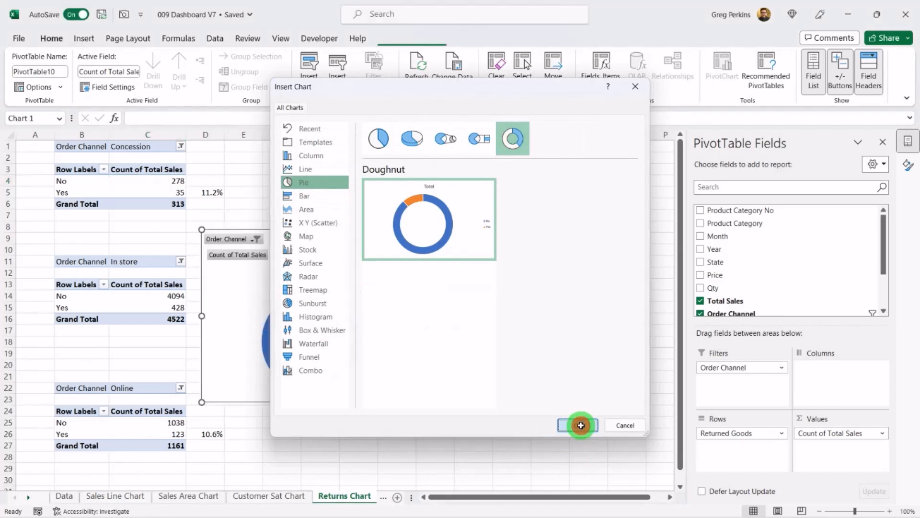
pyautogui.moveTo(202, 402); pyautogui.dragTo(302, 334)
pyautogui.moveTo(436, 246); pyautogui.dragTo(388, 159)
pyautogui.click(129, 294)
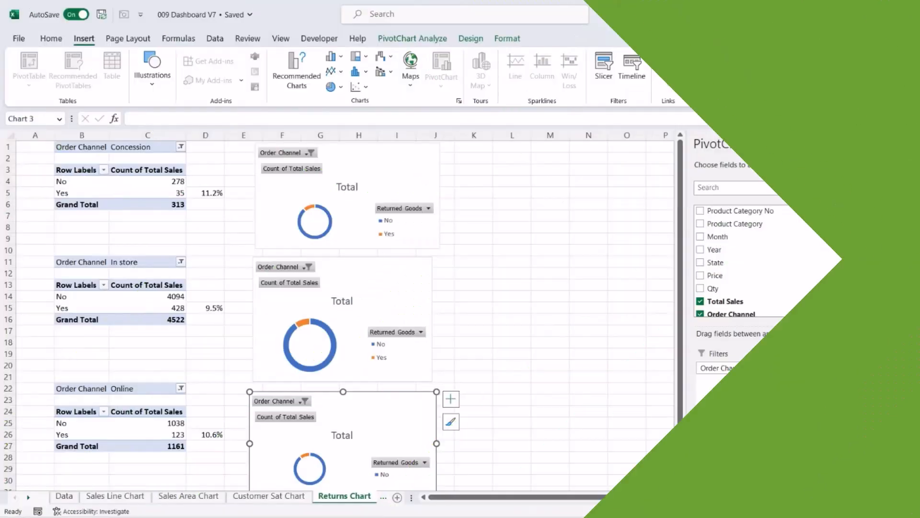
# Step: Draw a text box beside the top chart and link it to cell D5 with =$D$5
pyautogui.click(746, 72)
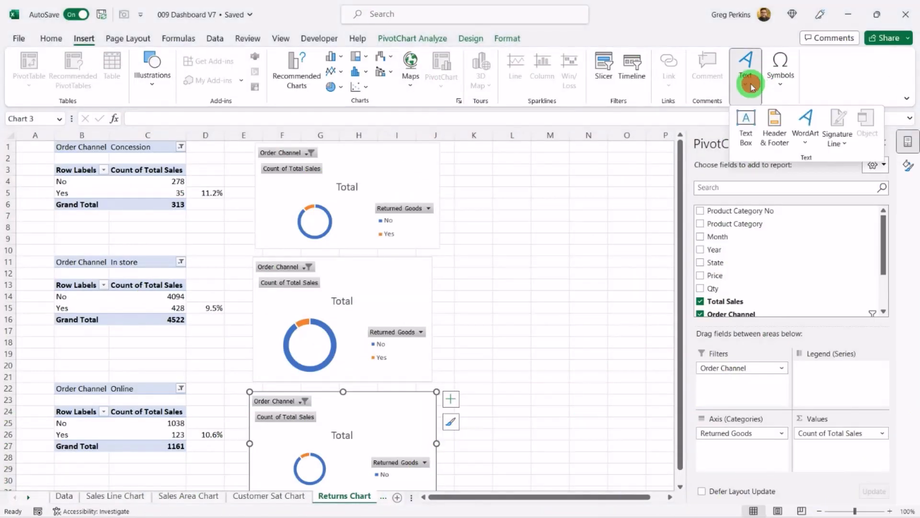
pyautogui.click(747, 121)
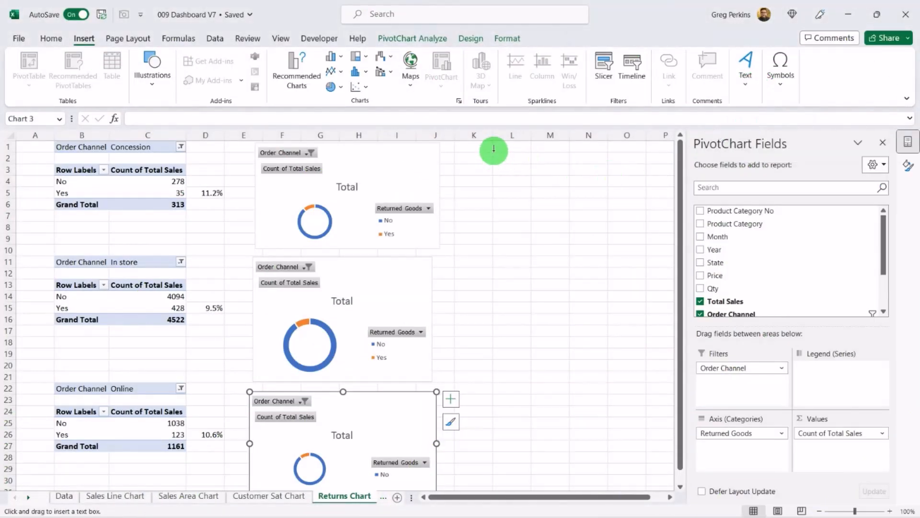
pyautogui.moveTo(493, 150); pyautogui.dragTo(647, 193)
pyautogui.write('=')
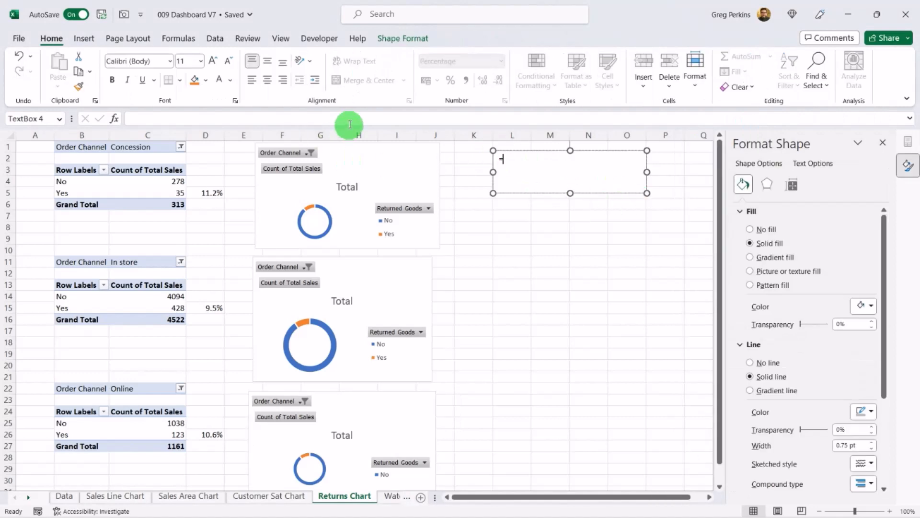
pyautogui.click(353, 122)
pyautogui.write('=')
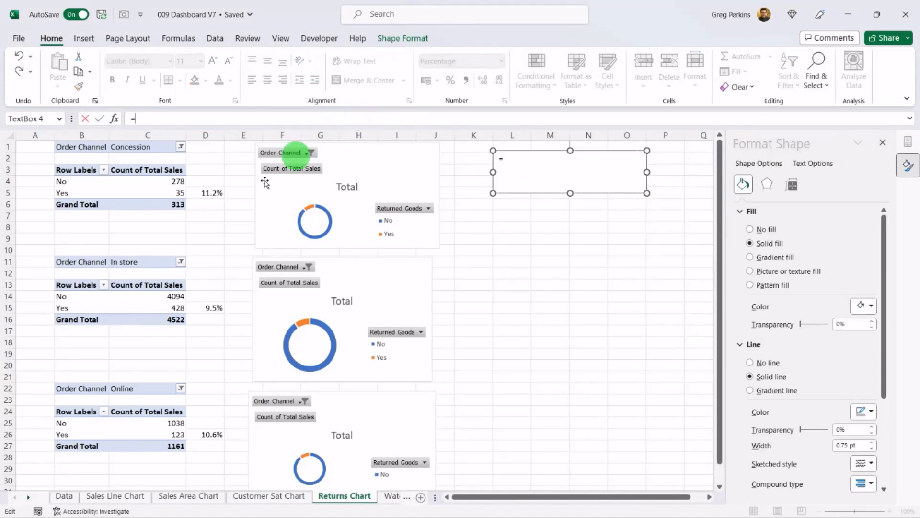
pyautogui.click(213, 193)
pyautogui.press('Return')
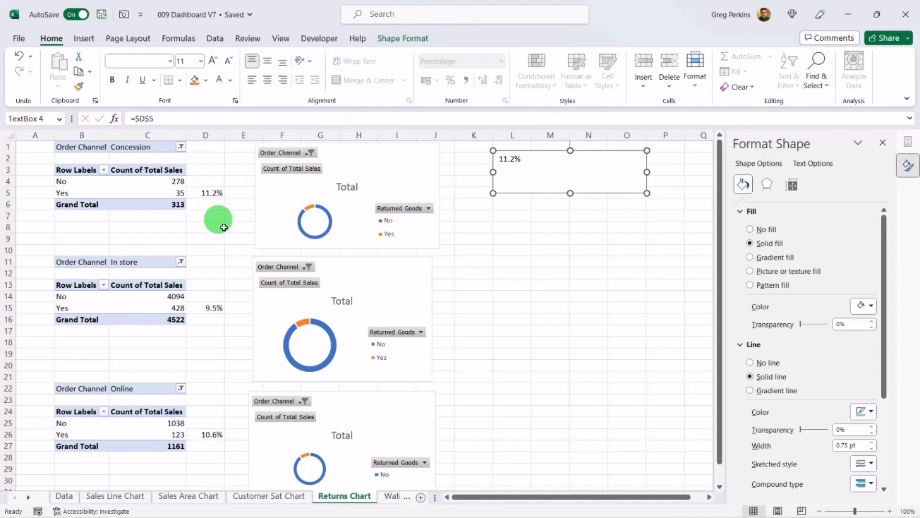
# Step: Center the text box's content and set its font size to 24
pyautogui.click(491, 226)
pyautogui.click(509, 163)
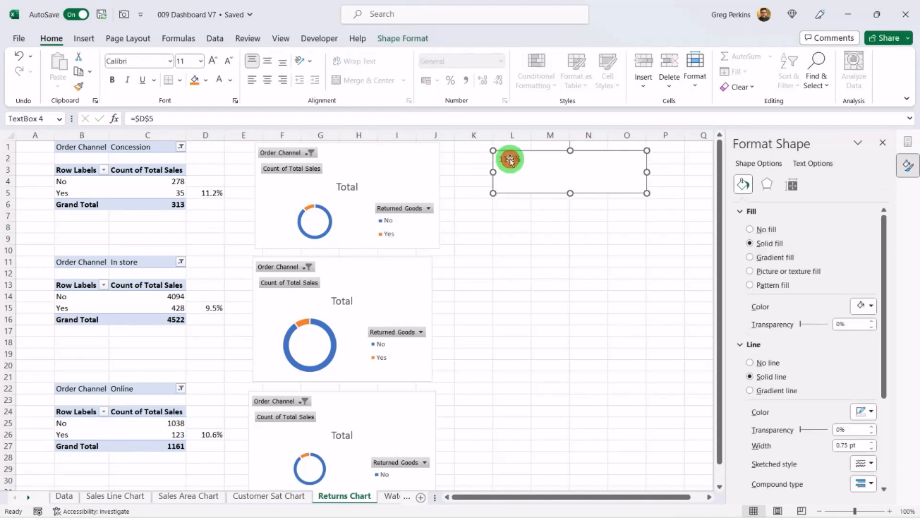
pyautogui.click(268, 81)
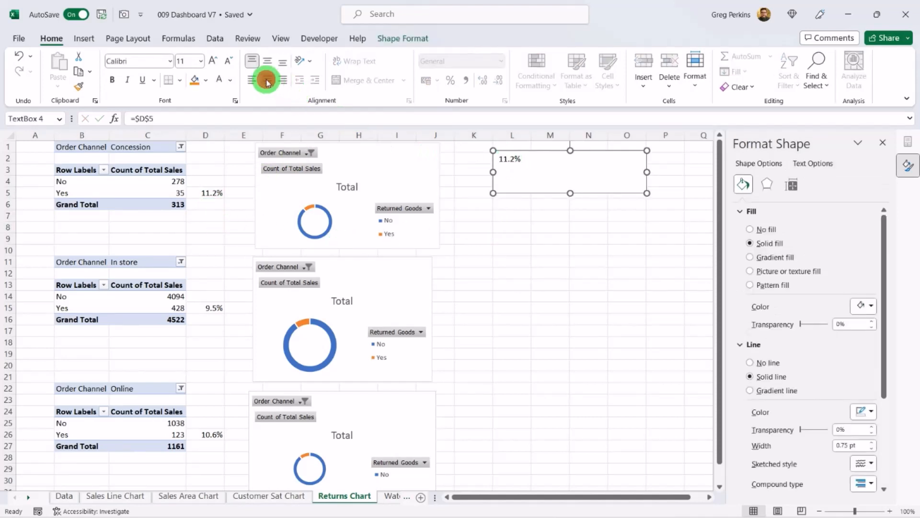
pyautogui.click(198, 63)
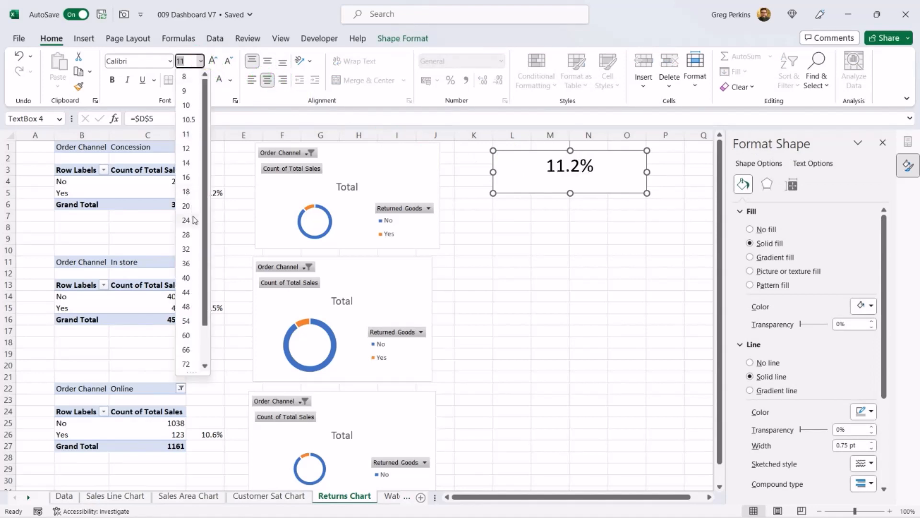
pyautogui.click(186, 220)
pyautogui.click(523, 178)
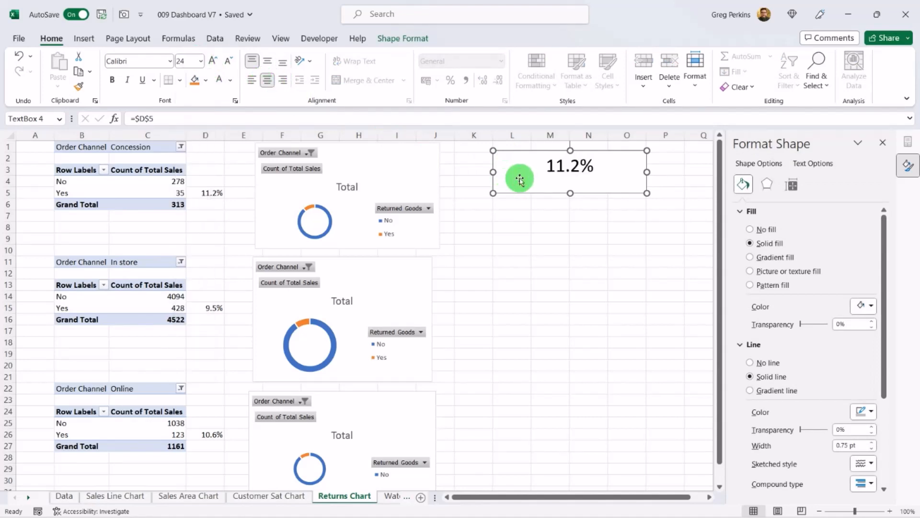
# Step: Duplicate the text box and place the copies beside the middle and bottom charts
pyautogui.click(530, 245)
pyautogui.click(532, 187)
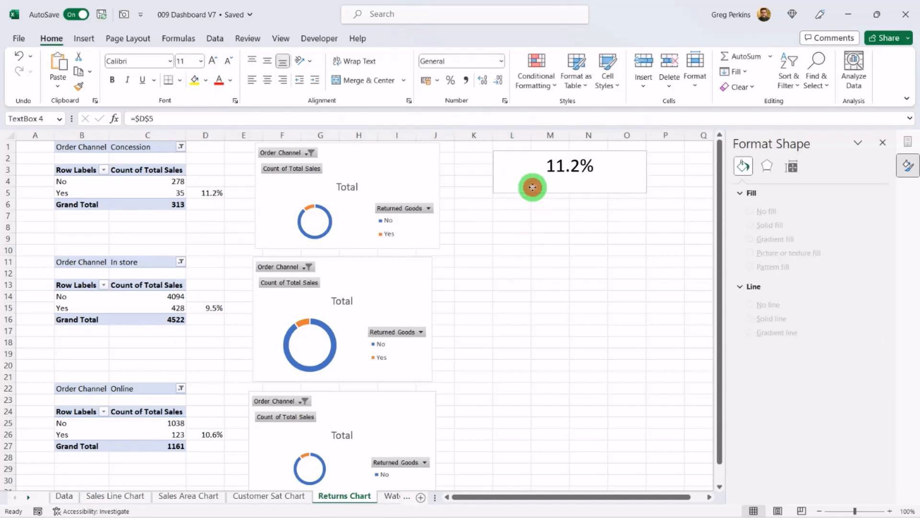
pyautogui.click(520, 220)
pyautogui.hotkey('ctrl', 'v')
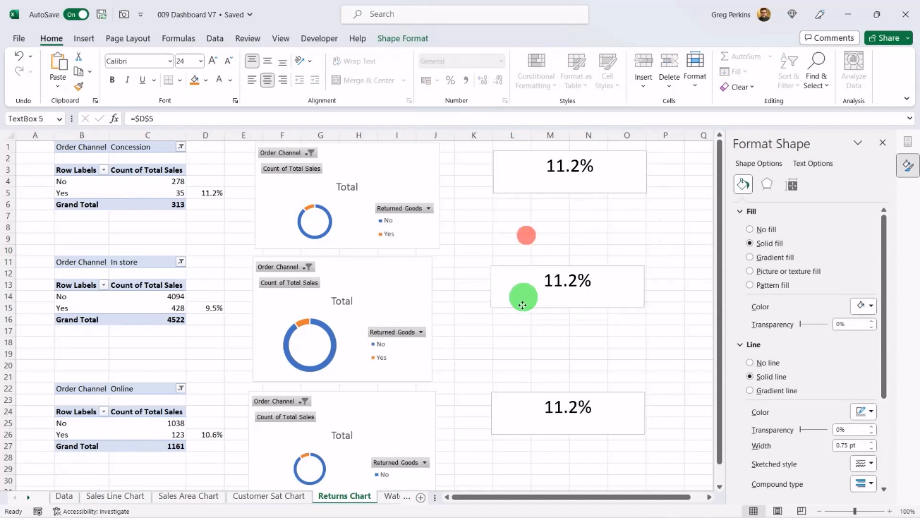
pyautogui.moveTo(522, 295); pyautogui.dragTo(527, 291)
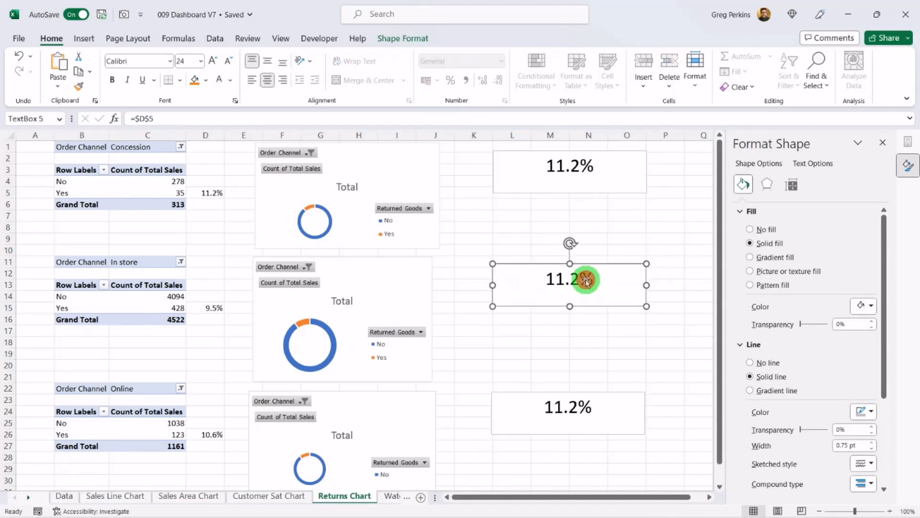
# Step: Link the middle text box to cell D15 with =$D$15
pyautogui.click(587, 280)
pyautogui.click(173, 118)
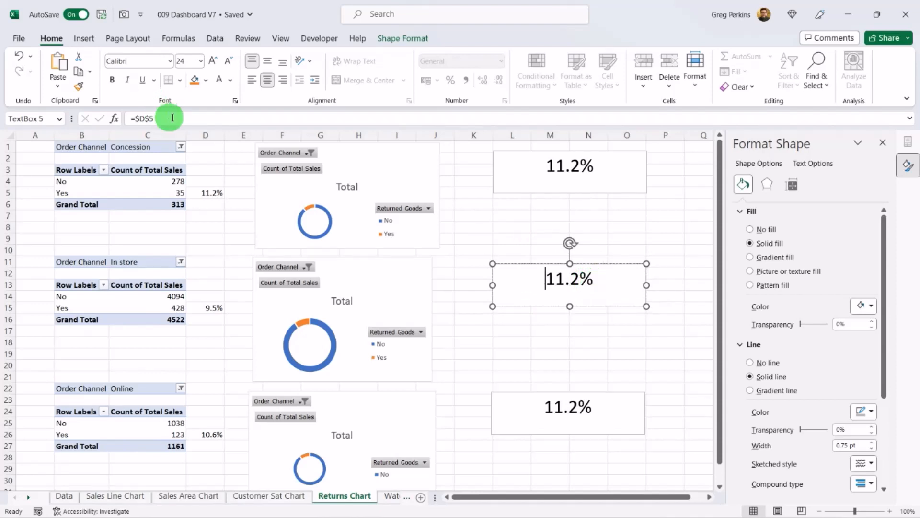
pyautogui.click(170, 121)
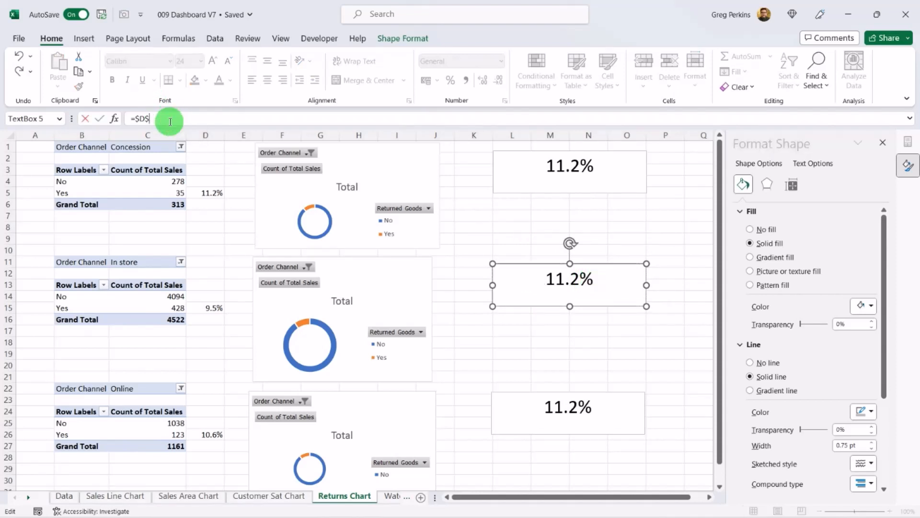
pyautogui.press('Return')
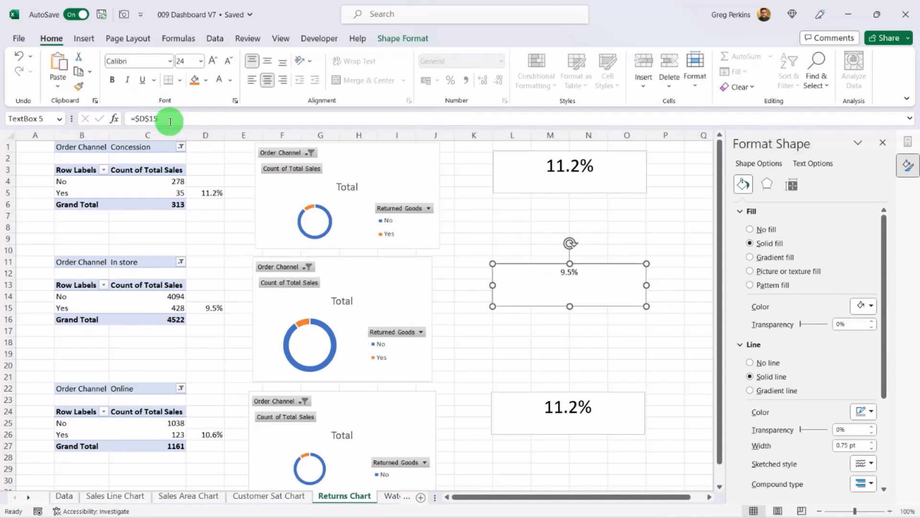
# Step: Link the bottom text box to cell D26 with =$D$26
pyautogui.click(491, 398)
pyautogui.click(190, 115)
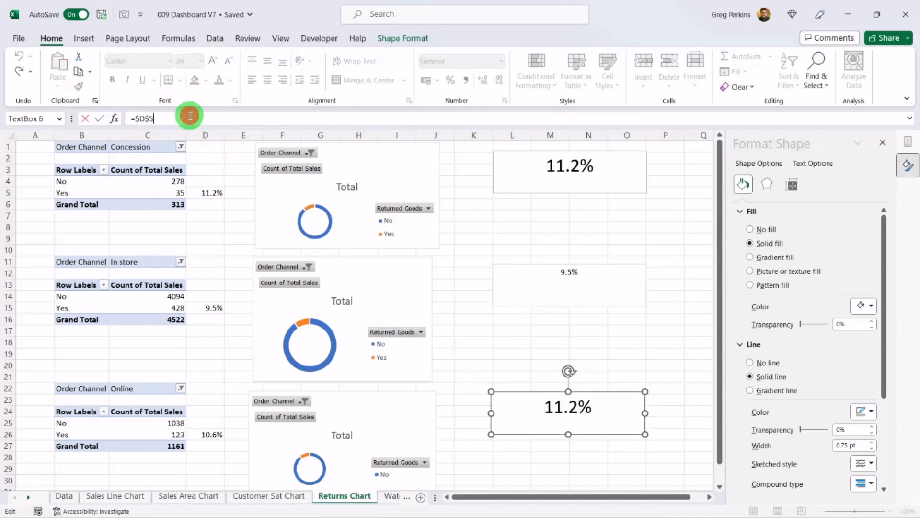
pyautogui.write('26')
pyautogui.press('Return')
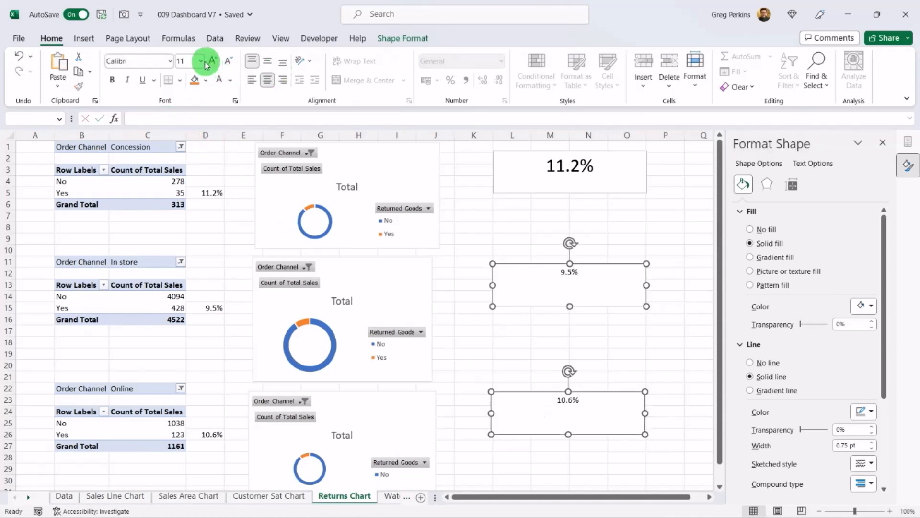
# Step: Set the font size of the middle and bottom text boxes to 24
pyautogui.click(201, 60)
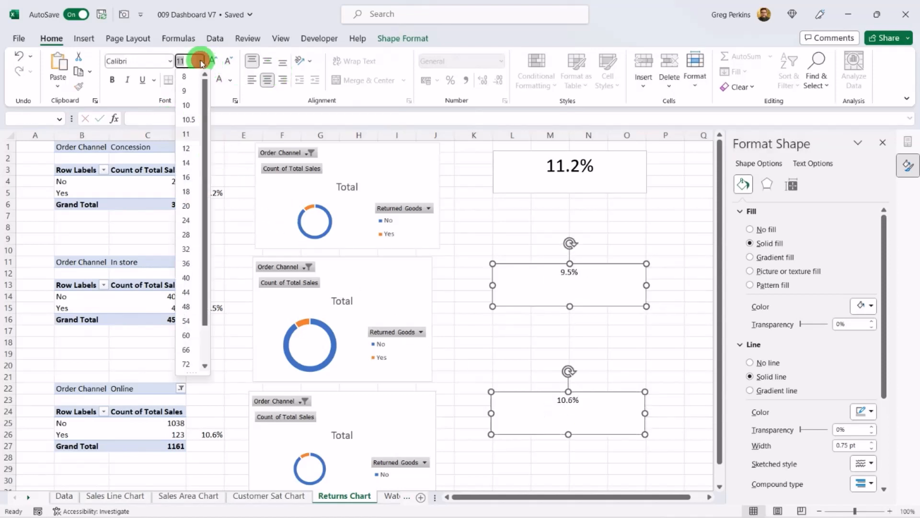
pyautogui.click(189, 220)
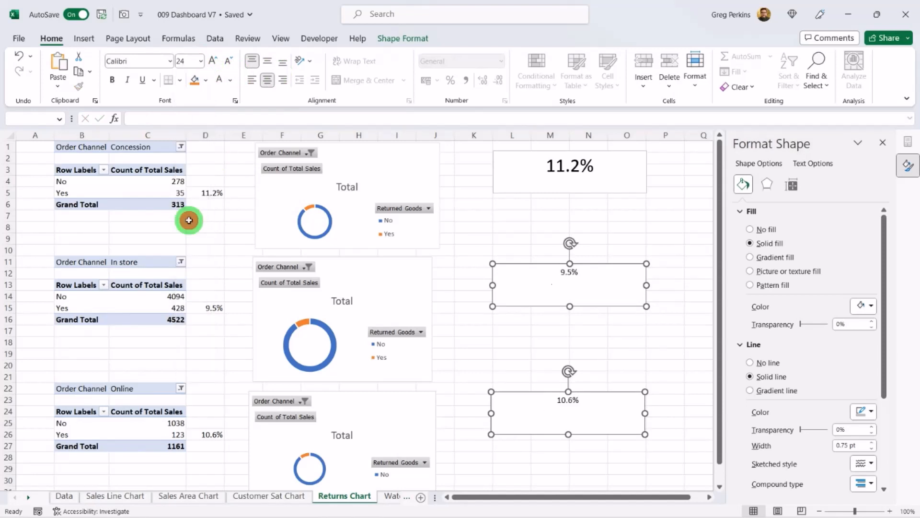
pyautogui.click(515, 228)
# Step: On the Waterfall Chart sheet, insert a PivotTable from SalesData at cell B2
pyautogui.click(390, 496)
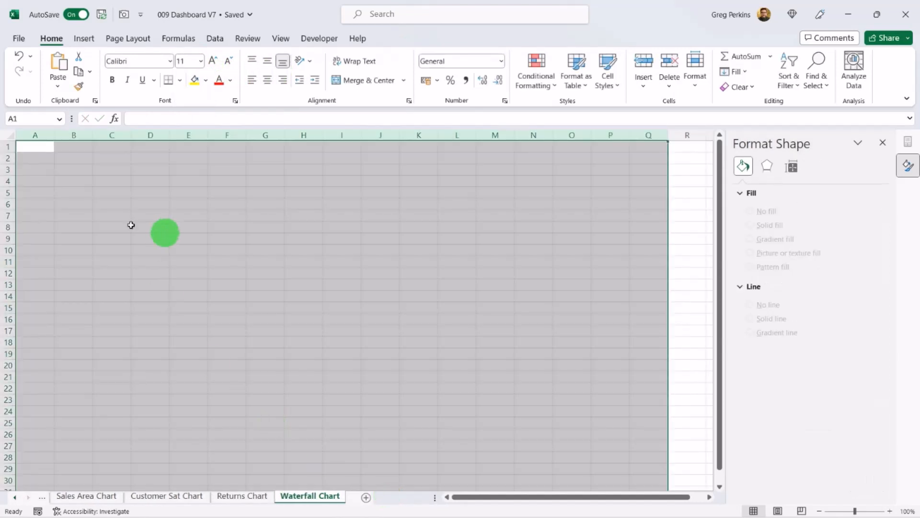
pyautogui.click(81, 161)
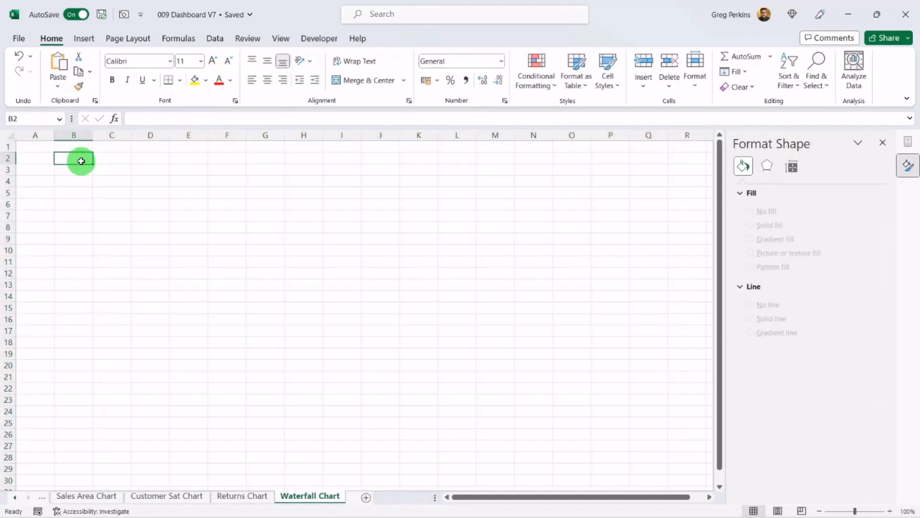
pyautogui.click(86, 41)
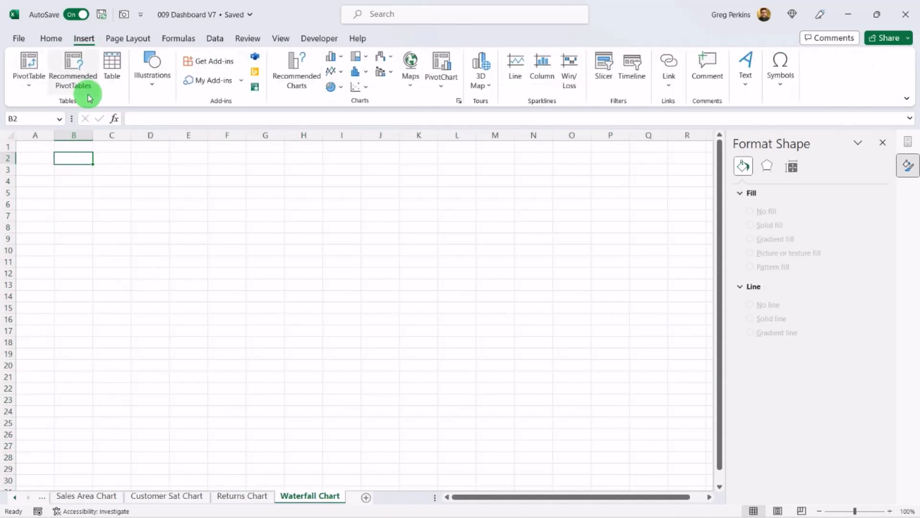
pyautogui.click(29, 79)
pyautogui.click(68, 102)
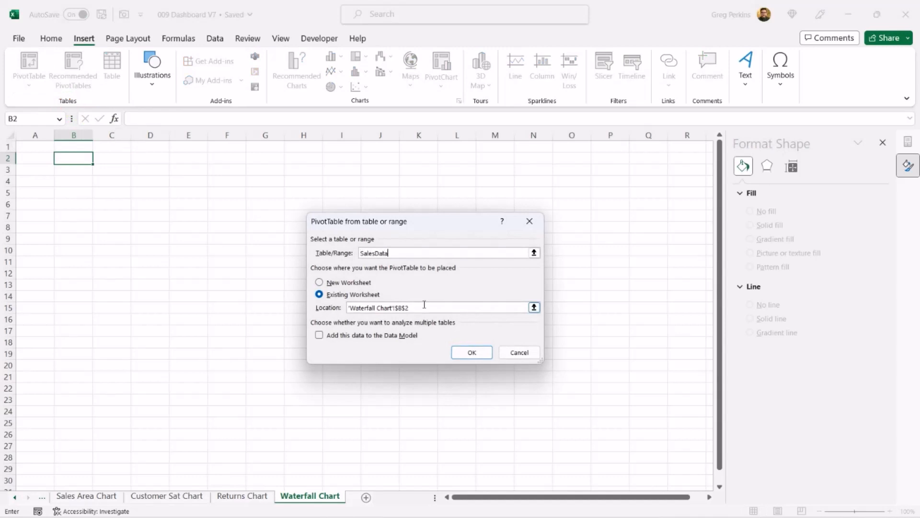
pyautogui.click(472, 353)
# Step: Lay out the PivotTable with Order Channel in rows and Total Sales in values
pyautogui.moveTo(885, 260); pyautogui.dragTo(867, 294)
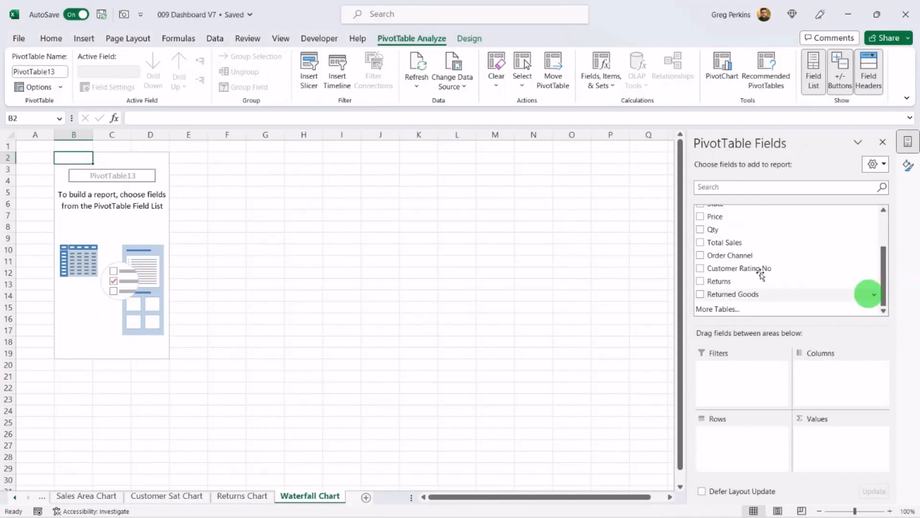
pyautogui.moveTo(758, 261); pyautogui.dragTo(742, 431)
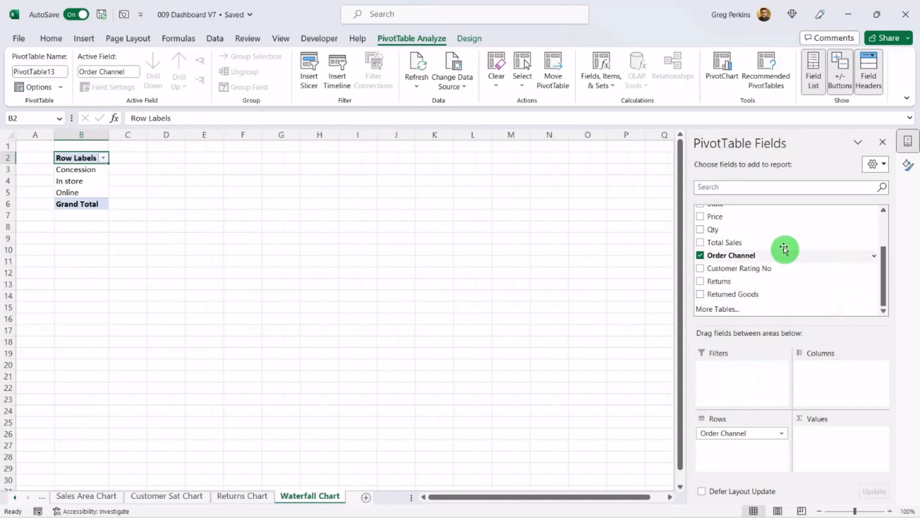
pyautogui.moveTo(782, 243); pyautogui.dragTo(840, 446)
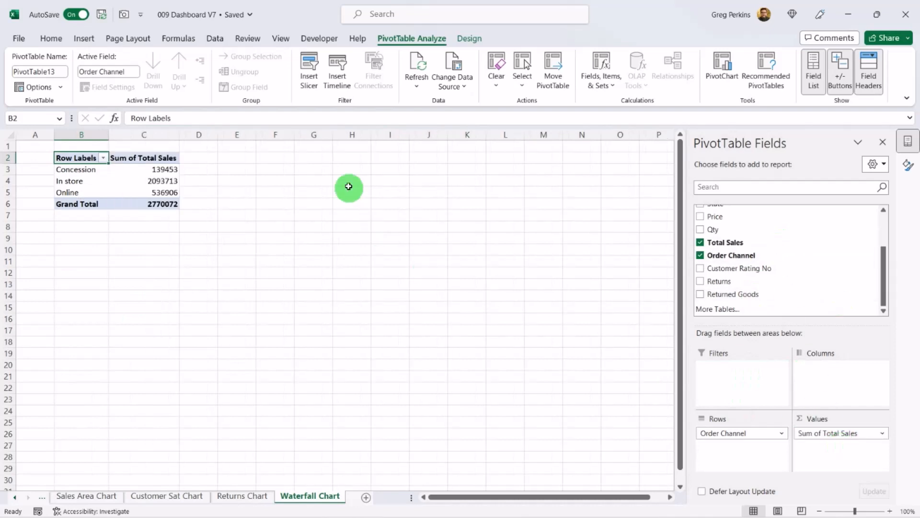
pyautogui.click(245, 170)
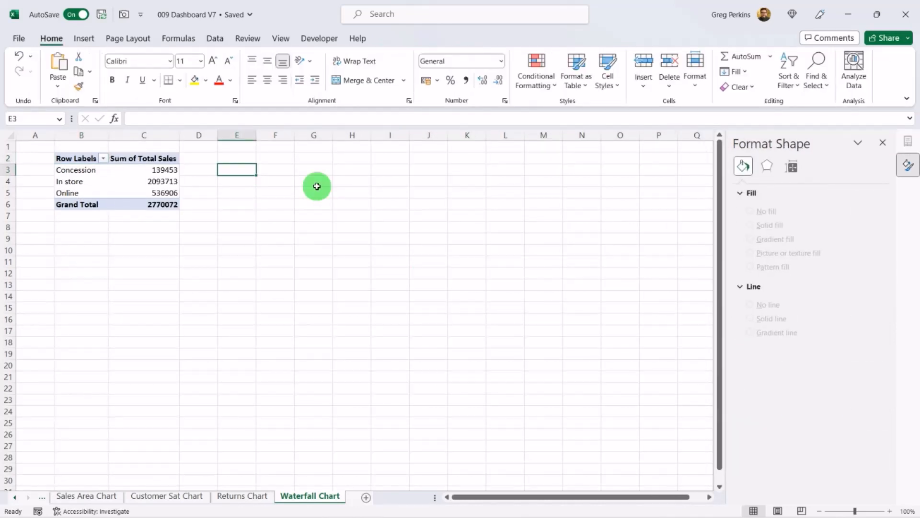
# Step: Enter =B3 in E3 and fill it across to column F and down to row 6 to copy the PivotTable values
pyautogui.write('=')
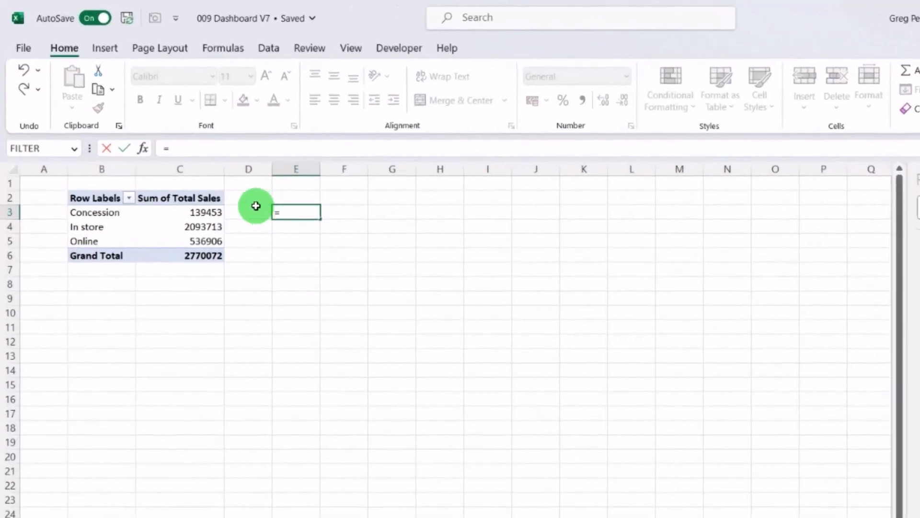
pyautogui.write('b3')
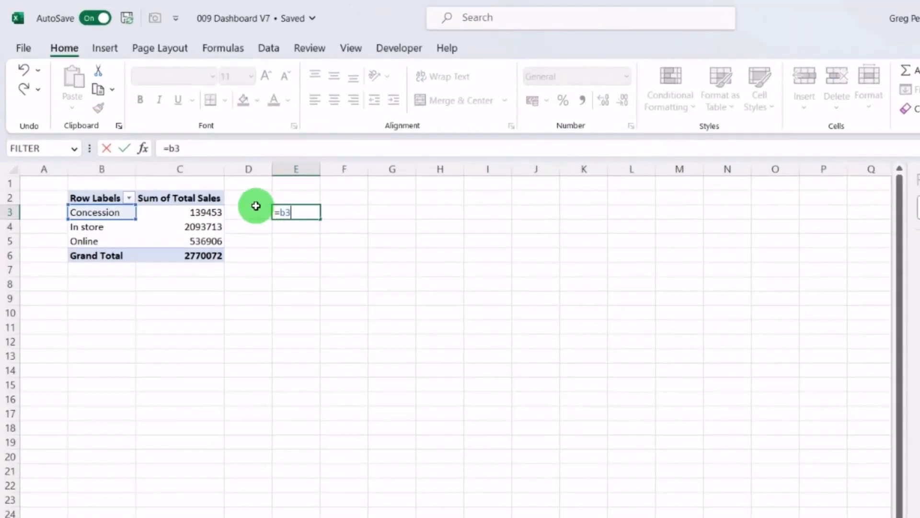
pyautogui.press('Return')
pyautogui.click(296, 212)
pyautogui.moveTo(320, 219); pyautogui.dragTo(368, 219)
pyautogui.moveTo(368, 219); pyautogui.dragTo(365, 259)
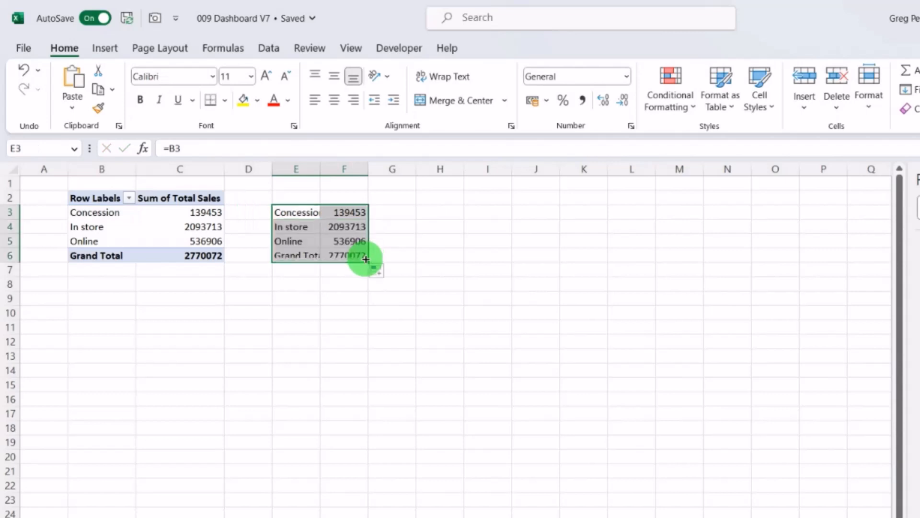
# Step: Insert a Waterfall chart from the copied range E3:F6
pyautogui.click(104, 48)
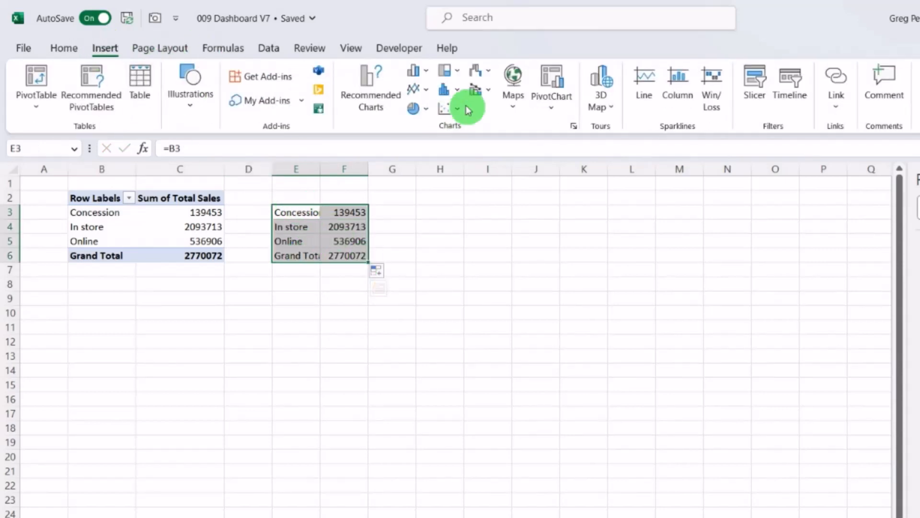
pyautogui.click(486, 72)
pyautogui.click(488, 124)
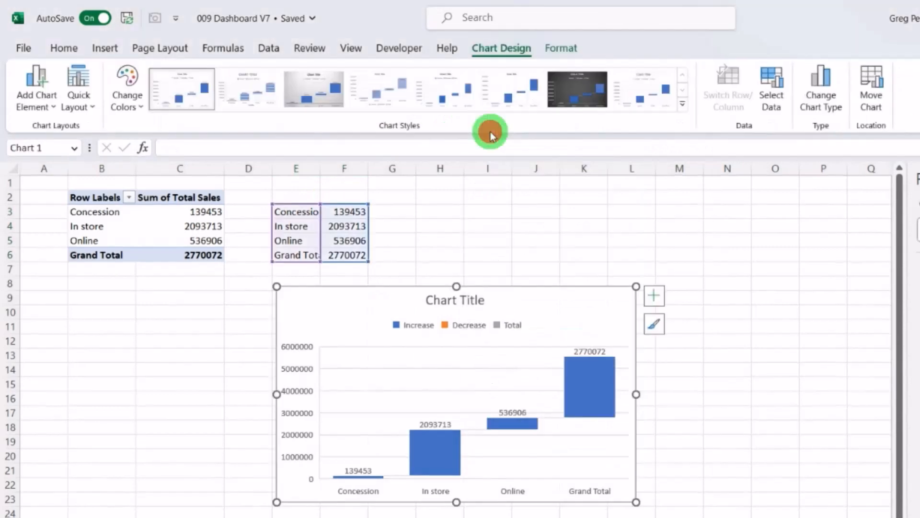
# Step: Remove the chart title, legend and vertical axis from the waterfall chart
pyautogui.click(484, 300)
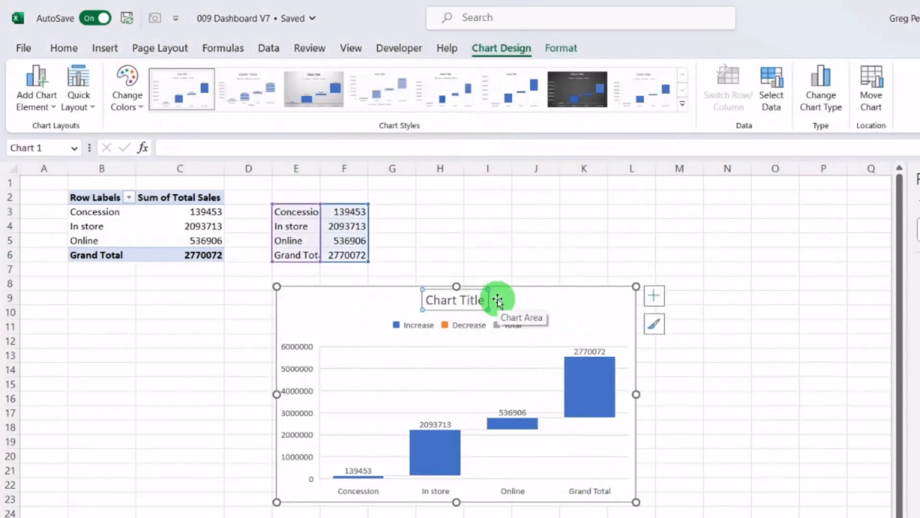
pyautogui.click(498, 302)
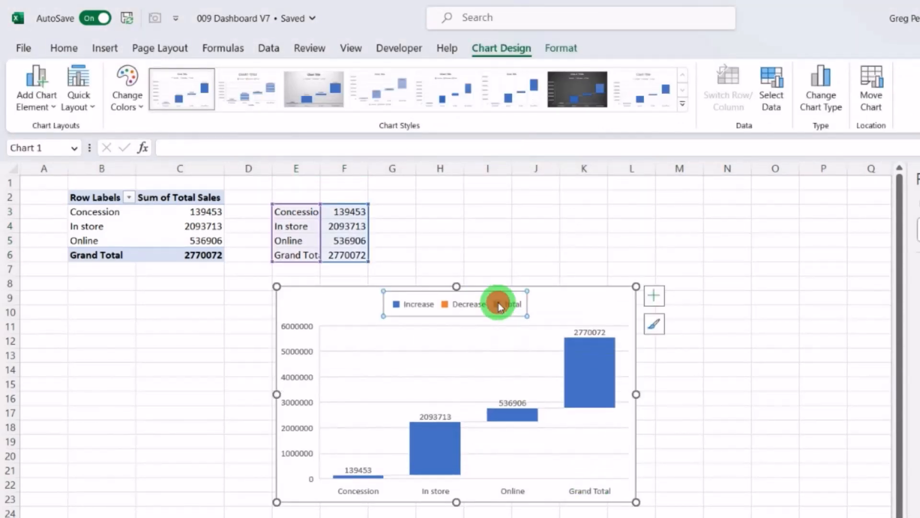
pyautogui.press('Delete')
pyautogui.click(302, 392)
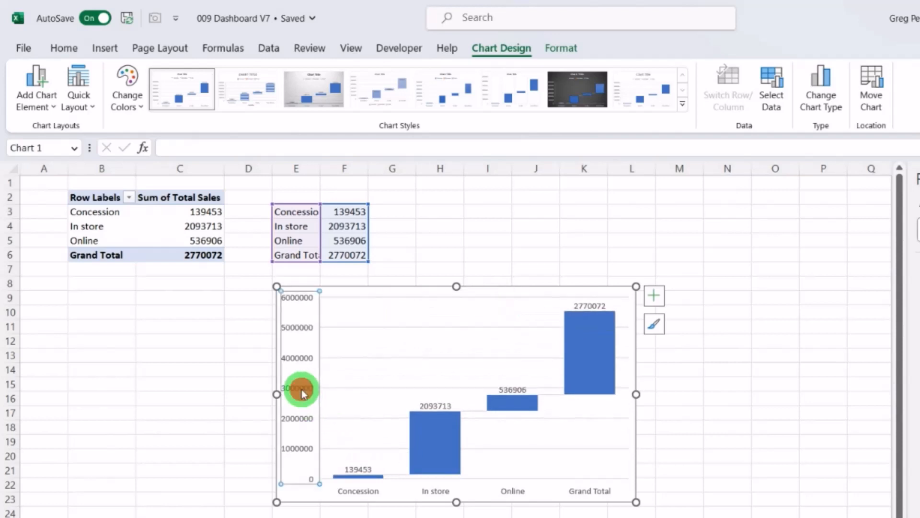
pyautogui.press('Delete')
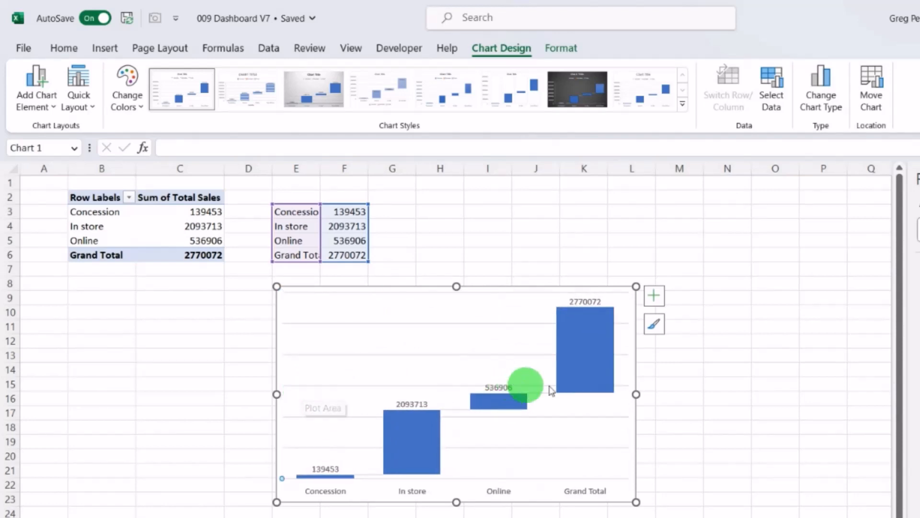
# Step: Set the Grand Total column of the waterfall chart as a total
pyautogui.click(586, 371)
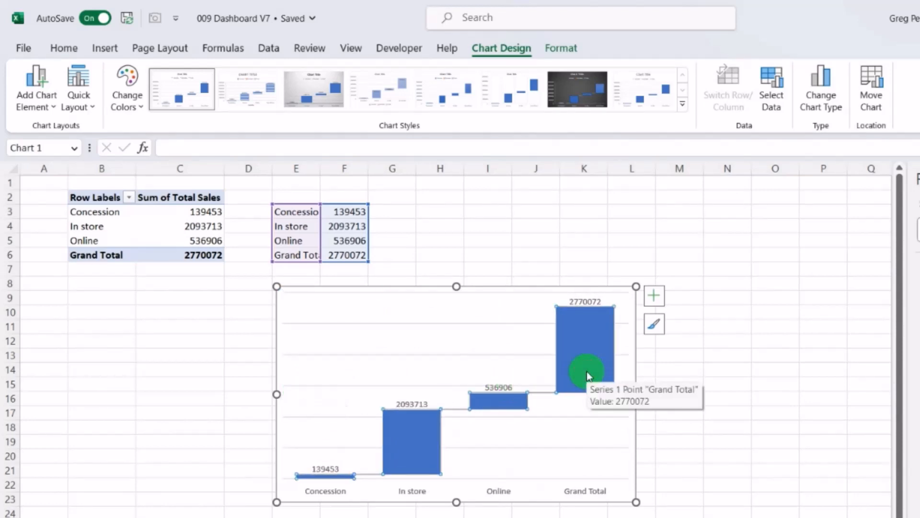
pyautogui.rightClick(587, 371)
pyautogui.click(587, 351)
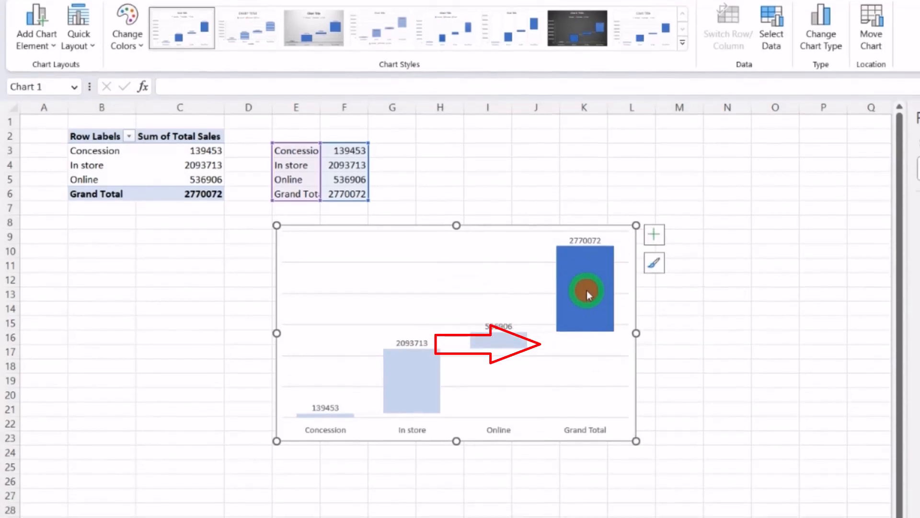
pyautogui.rightClick(587, 339)
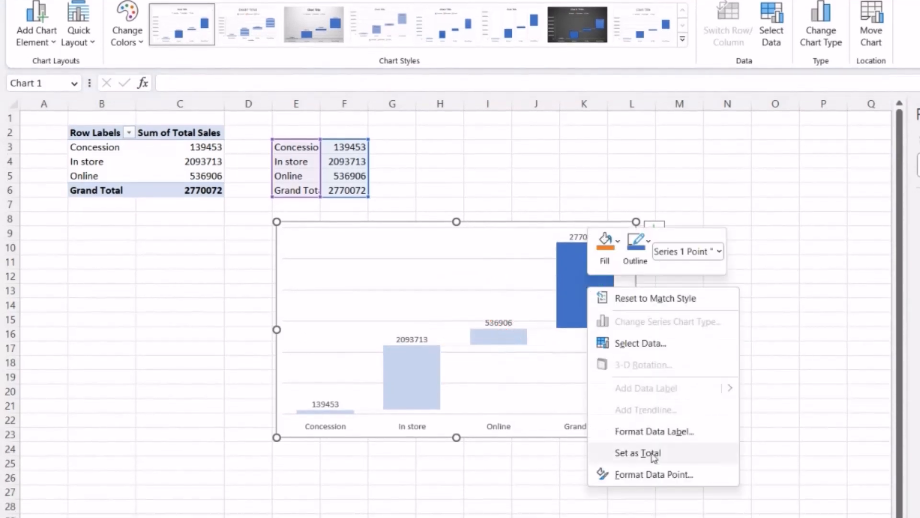
pyautogui.click(650, 502)
# Step: Rename the Grand Total label in E6 to Total
pyautogui.click(313, 194)
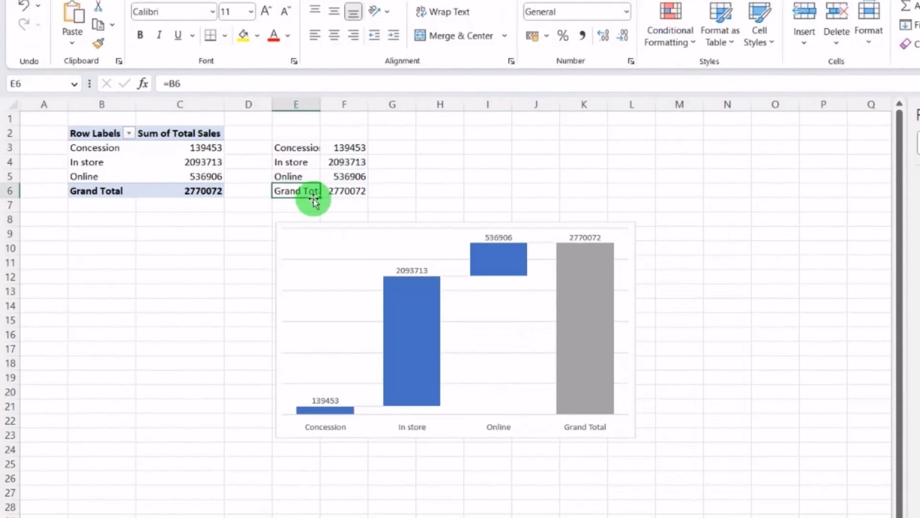
pyautogui.write('Tota')
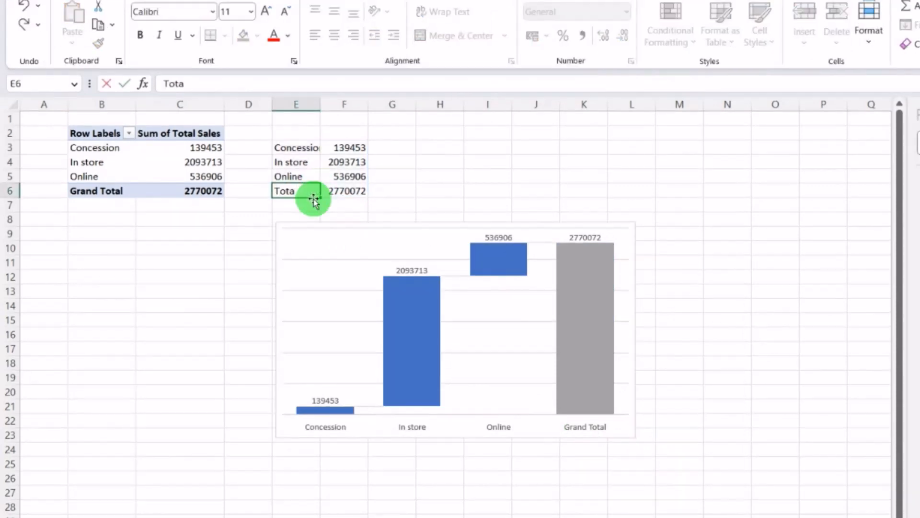
pyautogui.write('l')
# Step: Open the data label formatting and position the labels at Center
pyautogui.click(582, 238)
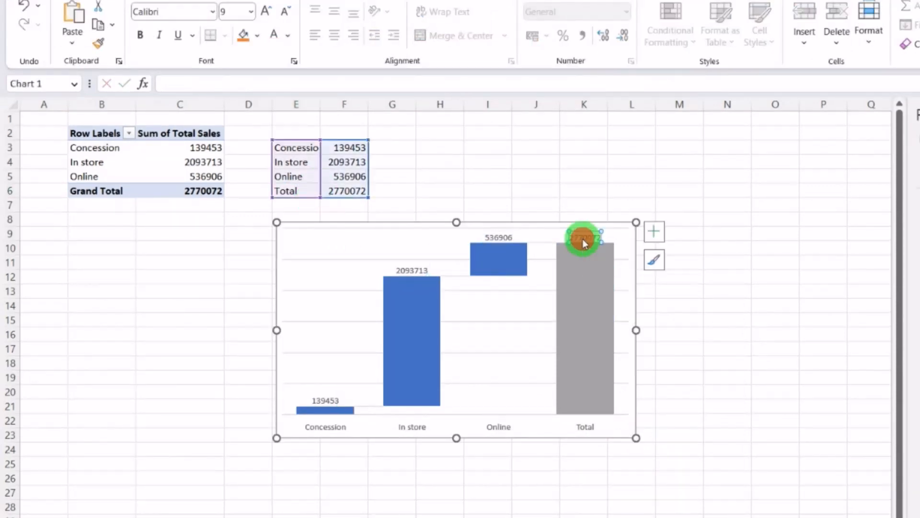
pyautogui.click(583, 237)
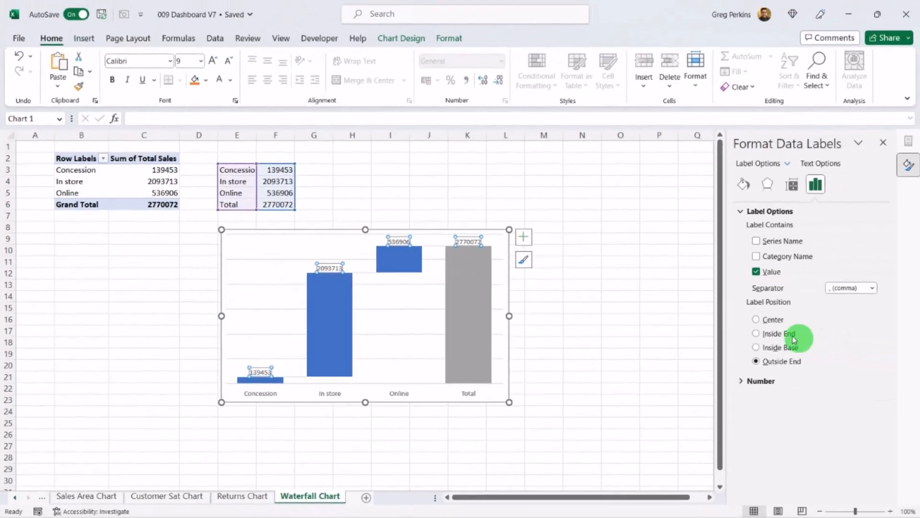
pyautogui.click(778, 320)
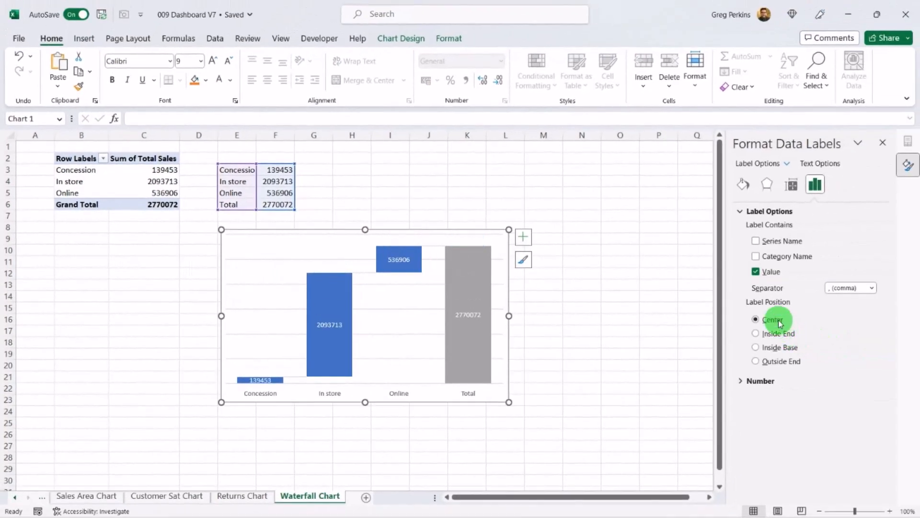
# Step: Give the data labels a Custom number format showing dollars in thousands with a k suffix
pyautogui.click(740, 380)
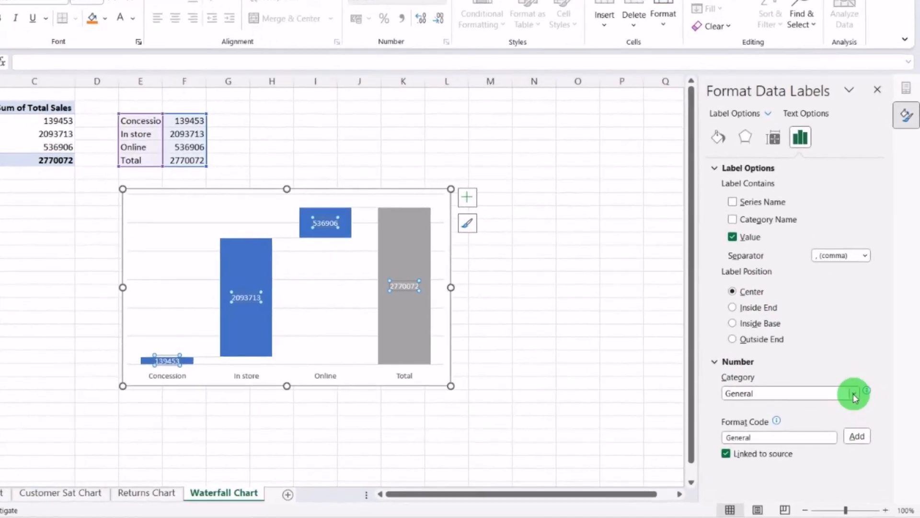
pyautogui.click(861, 408)
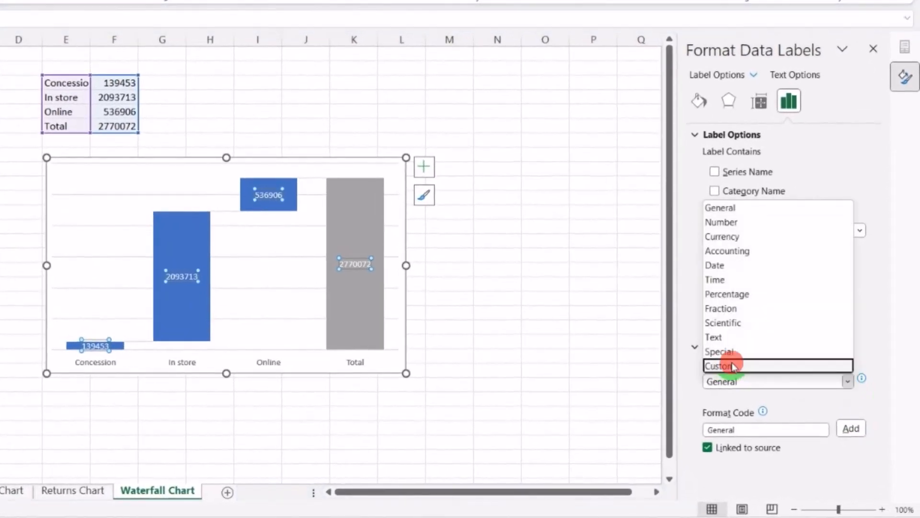
pyautogui.click(769, 396)
pyautogui.click(726, 452)
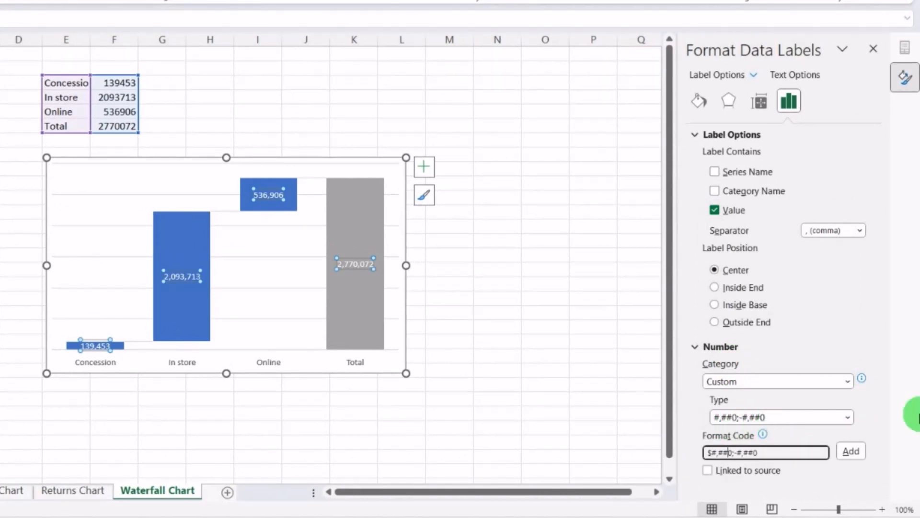
pyautogui.click(244, 97)
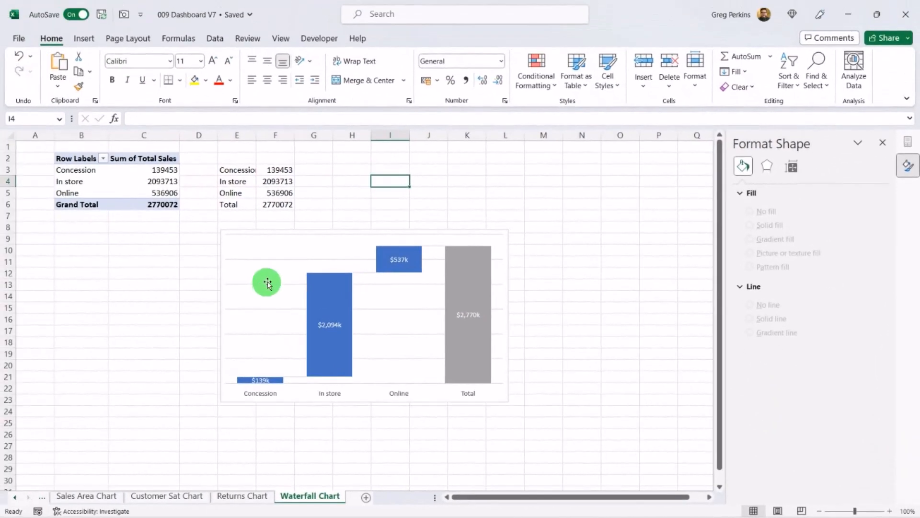
pyautogui.click(104, 230)
pyautogui.click(266, 287)
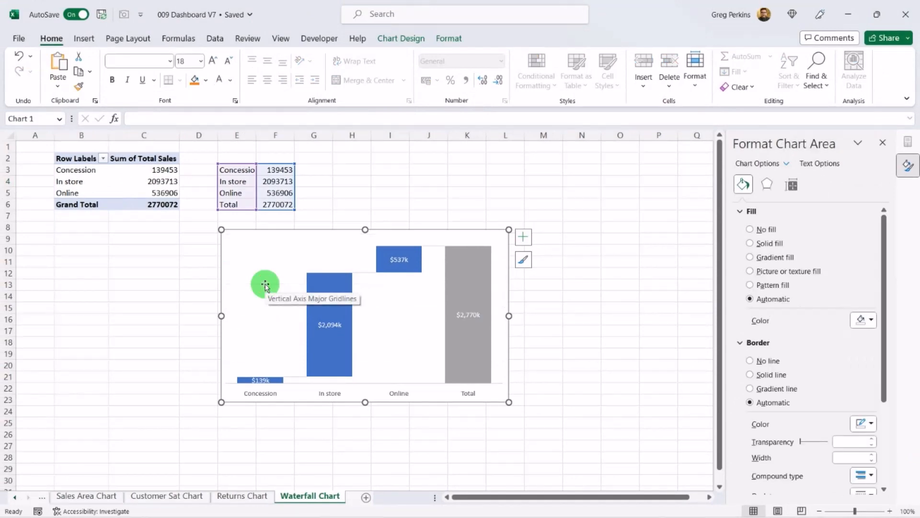
pyautogui.click(413, 181)
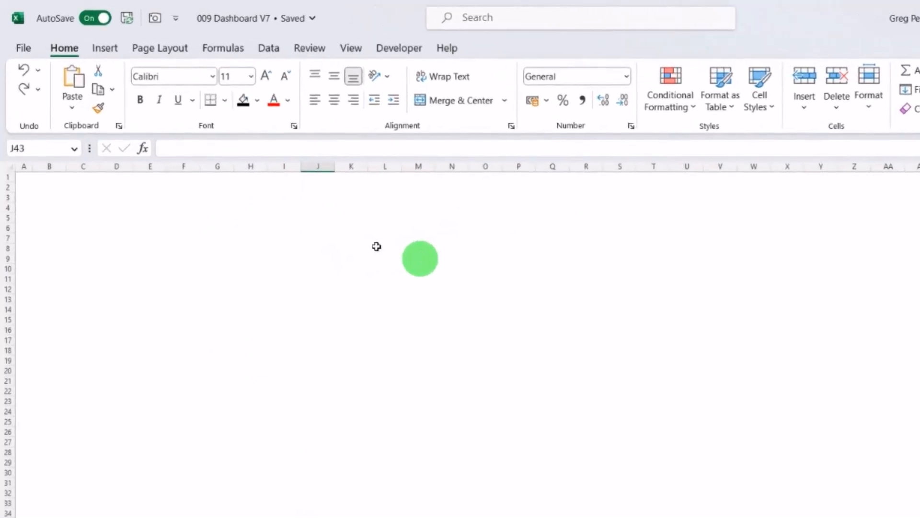
# Step: Set the Dashboard sheet background to the Final Pic image from the Stuff folder
pyautogui.click(175, 48)
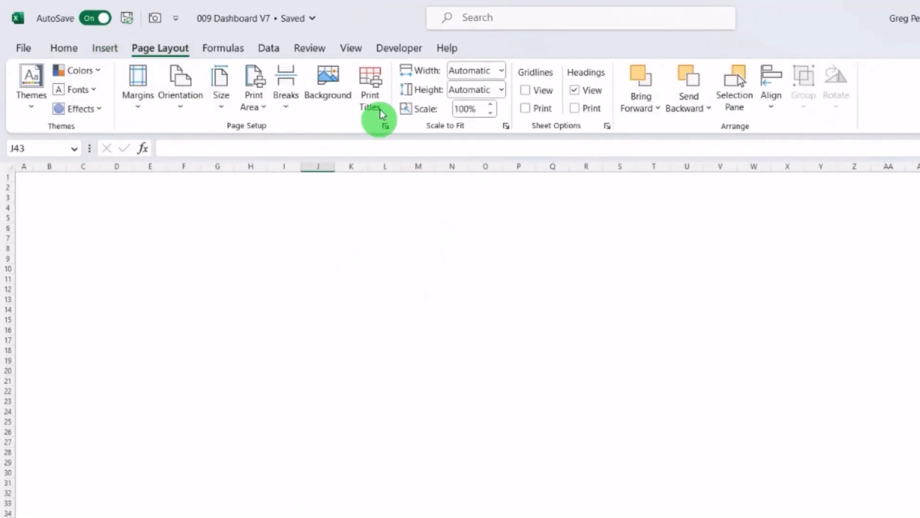
pyautogui.click(334, 88)
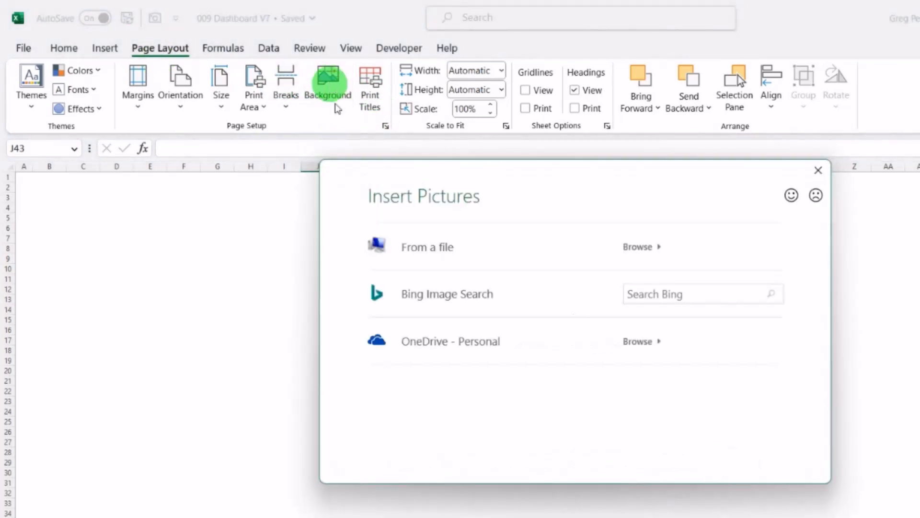
pyautogui.click(448, 250)
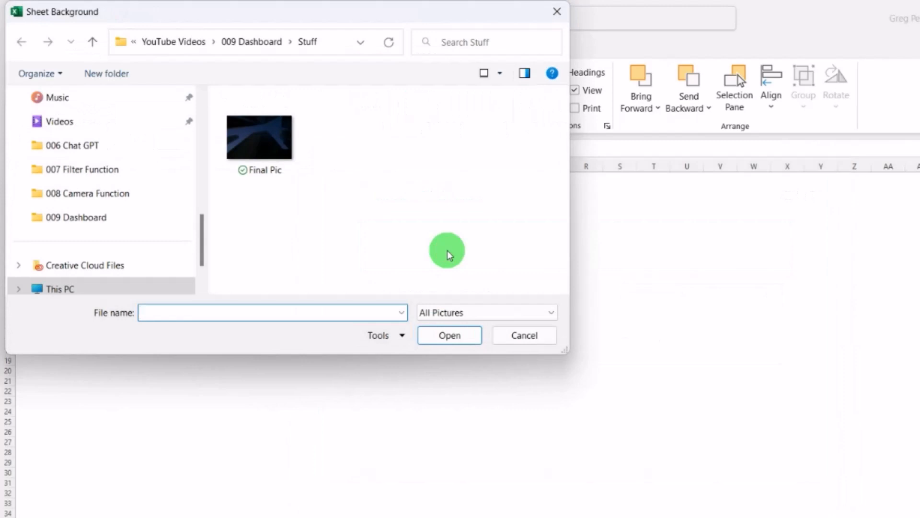
pyautogui.click(280, 141)
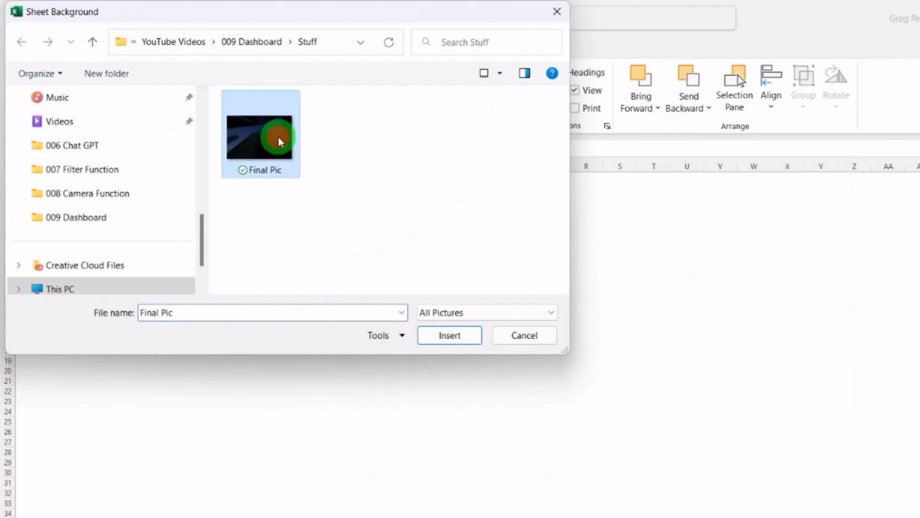
pyautogui.click(460, 332)
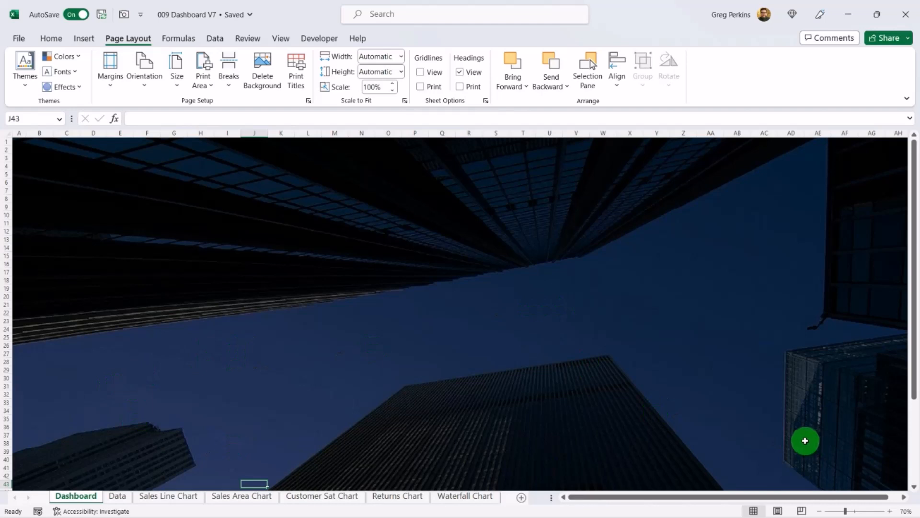
# Step: Draw a rectangle across the top of the Dashboard sheet, about 47.4 cm wide, and shorten it into a header band
pyautogui.click(86, 41)
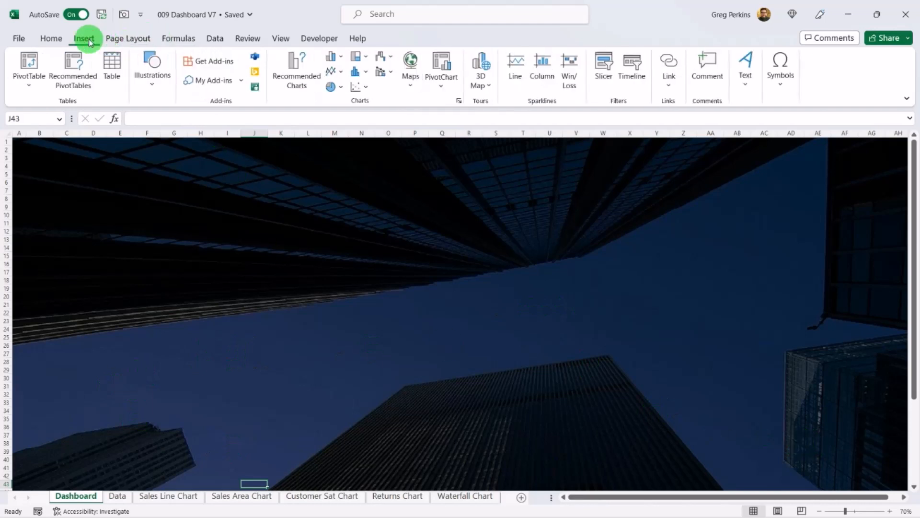
pyautogui.click(152, 72)
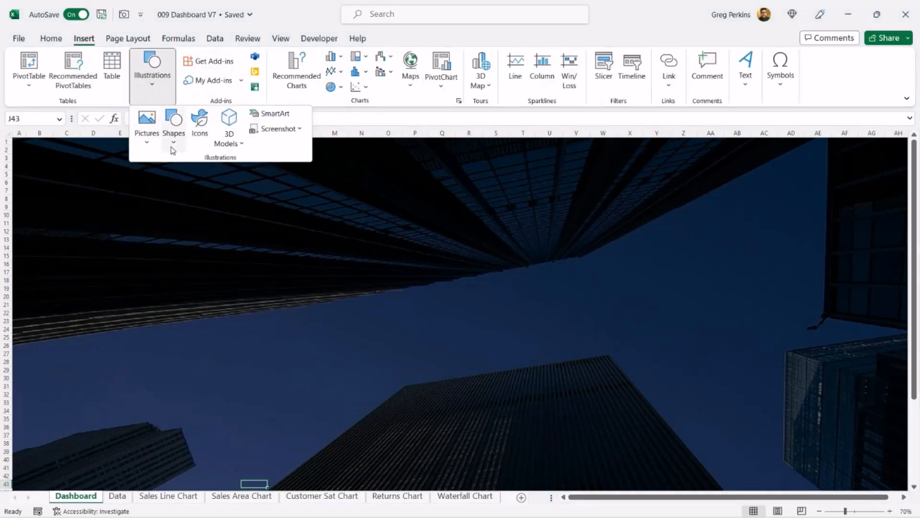
pyautogui.click(174, 136)
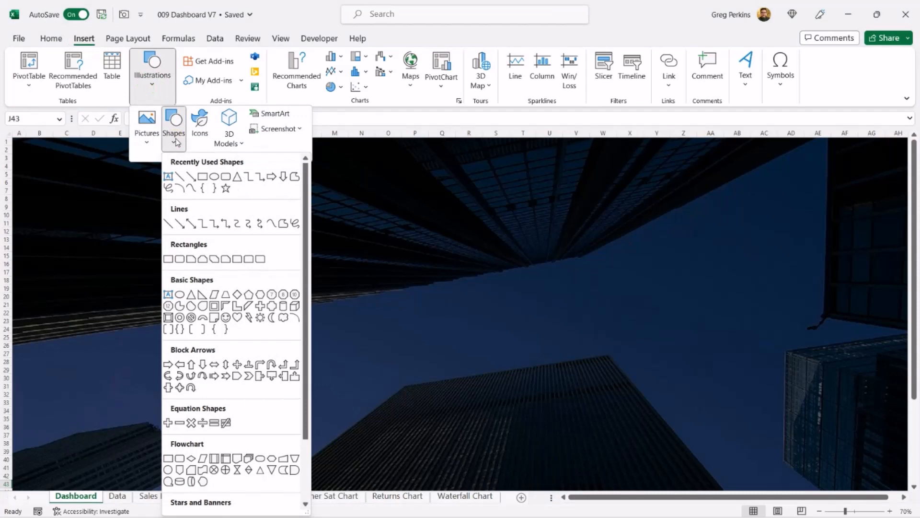
pyautogui.click(202, 177)
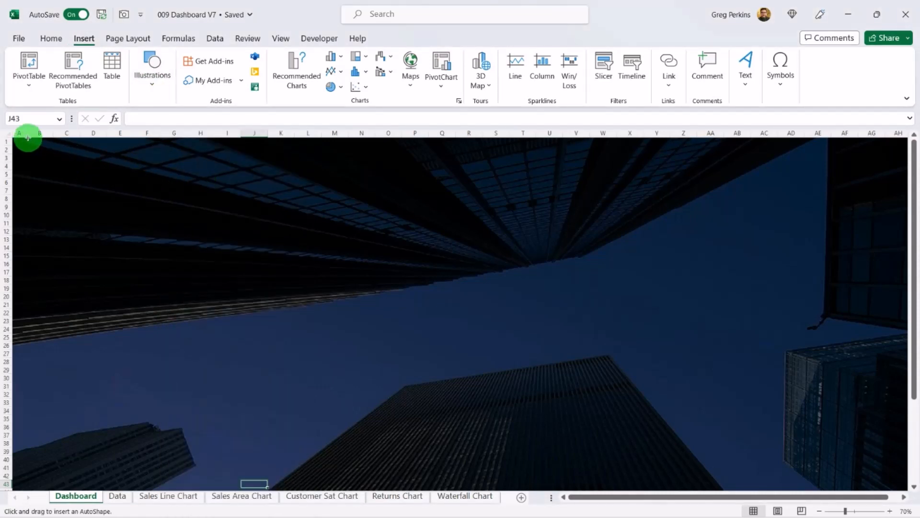
pyautogui.moveTo(28, 140)
pyautogui.mouseDown()
pyautogui.moveTo(152, 179)
pyautogui.moveTo(776, 232)
pyautogui.moveTo(761, 236)
pyautogui.mouseUp()
pyautogui.moveTo(27, 185); pyautogui.dragTo(25, 187)
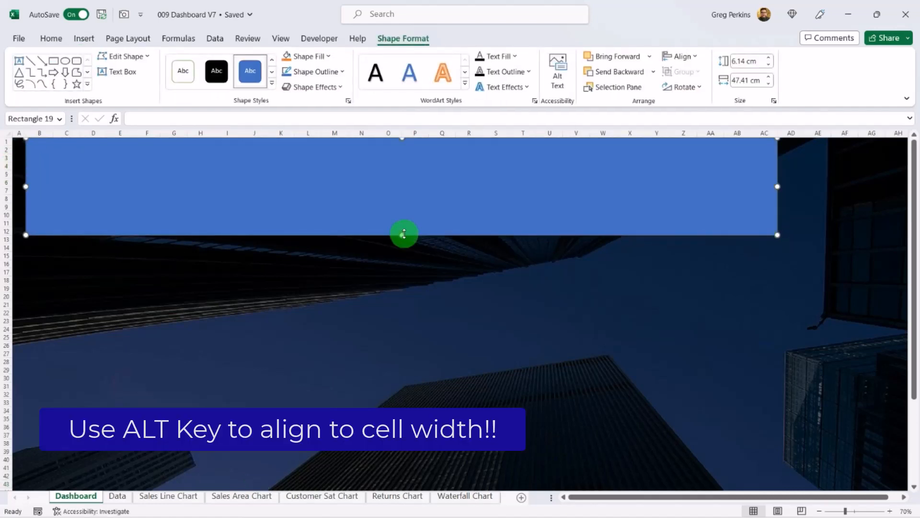
pyautogui.moveTo(402, 233); pyautogui.dragTo(397, 169)
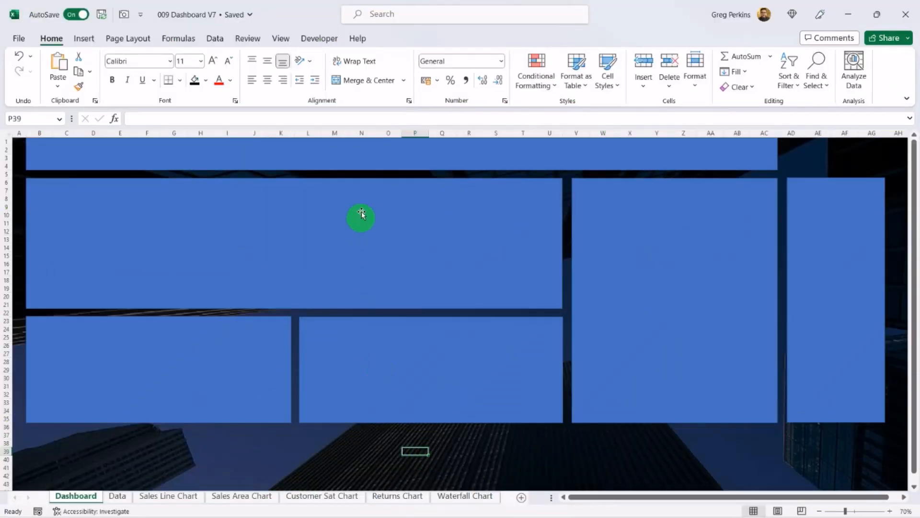
# Step: Select all the panel rectangles and give them a dark blue linear gradient fill
pyautogui.click(372, 156)
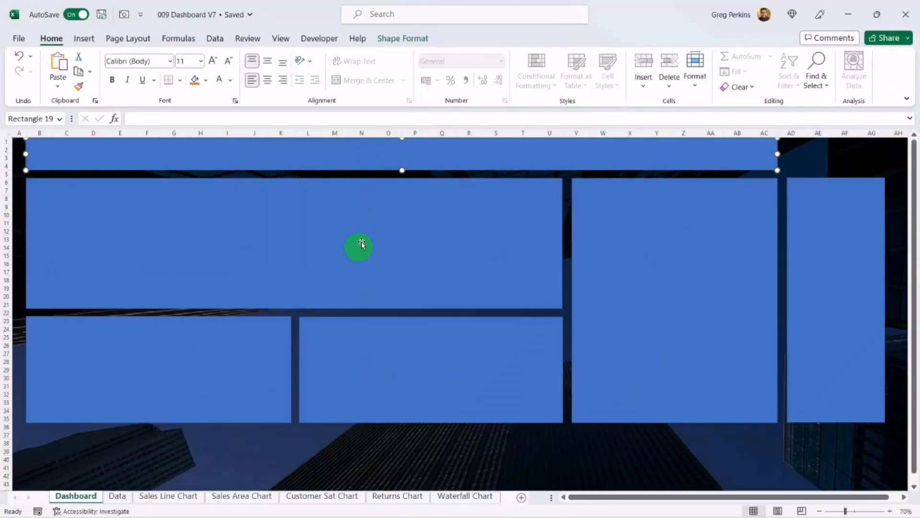
pyautogui.keyDown('shift'); pyautogui.click(362, 240); pyautogui.keyUp('shift')
pyautogui.keyDown('shift'); pyautogui.click(236, 383); pyautogui.keyUp('shift')
pyautogui.keyDown('shift'); pyautogui.click(399, 375); pyautogui.keyUp('shift')
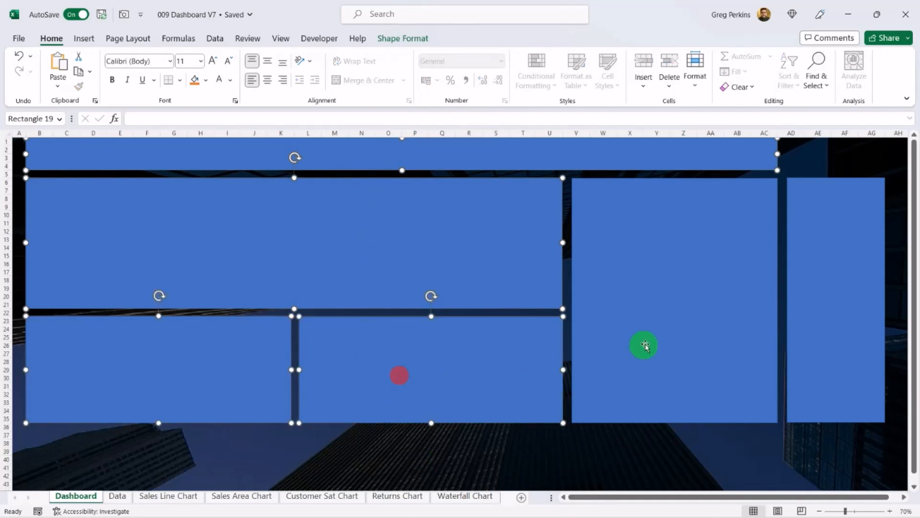
pyautogui.keyDown('shift'); pyautogui.click(645, 344); pyautogui.keyUp('shift')
pyautogui.keyDown('shift'); pyautogui.click(849, 361); pyautogui.keyUp('shift')
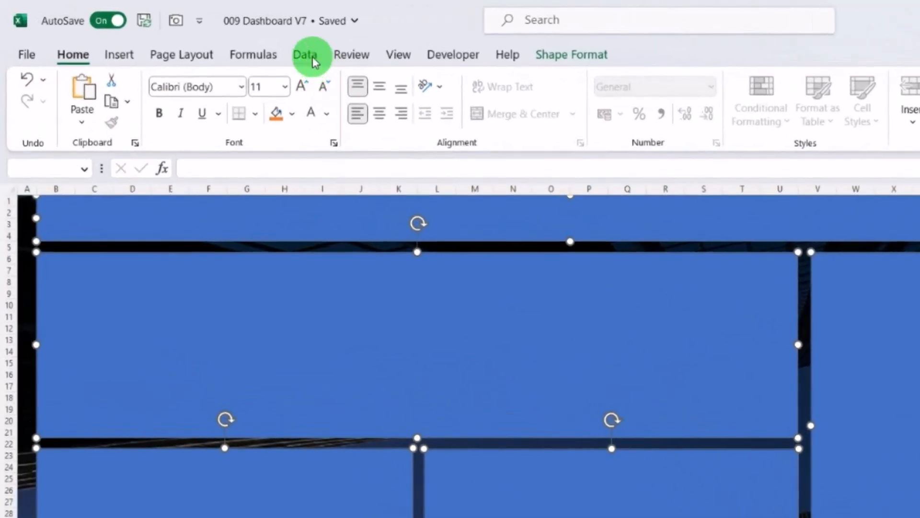
pyautogui.click(553, 58)
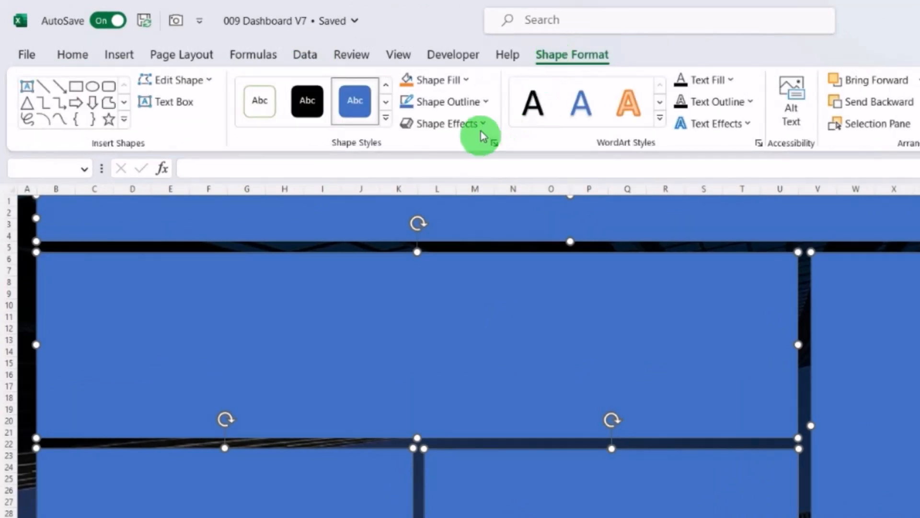
pyautogui.click(464, 79)
pyautogui.moveTo(486, 369)
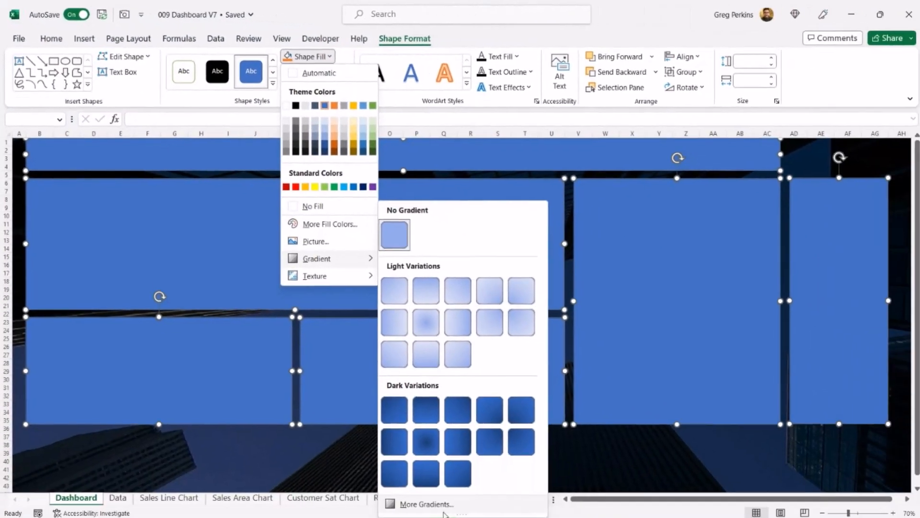
pyautogui.click(613, 517)
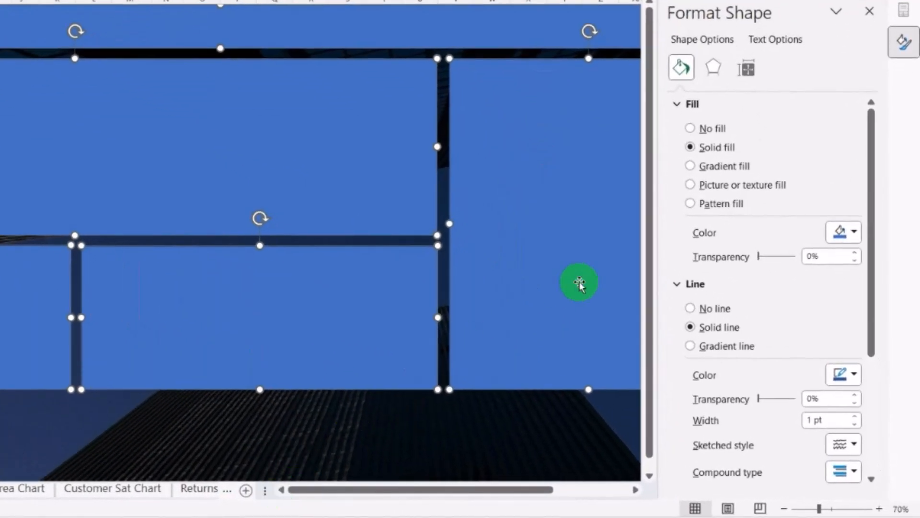
pyautogui.click(690, 166)
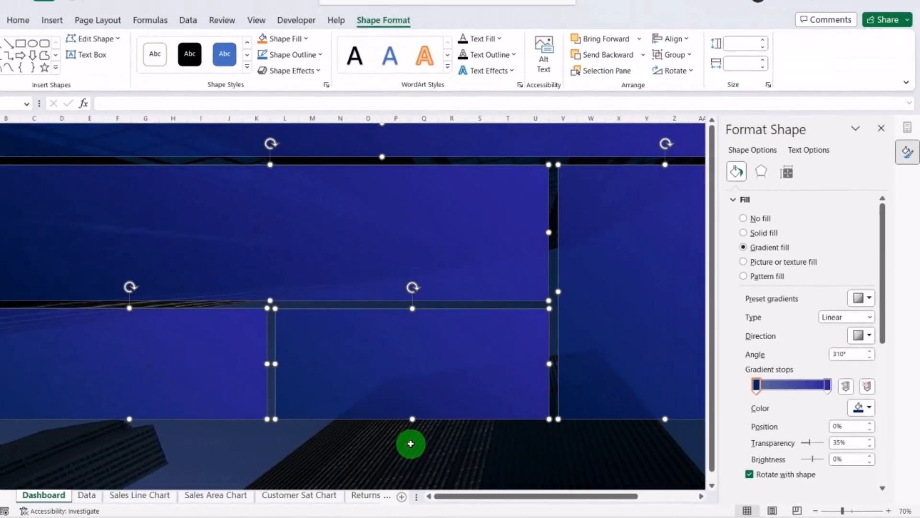
pyautogui.click(257, 424)
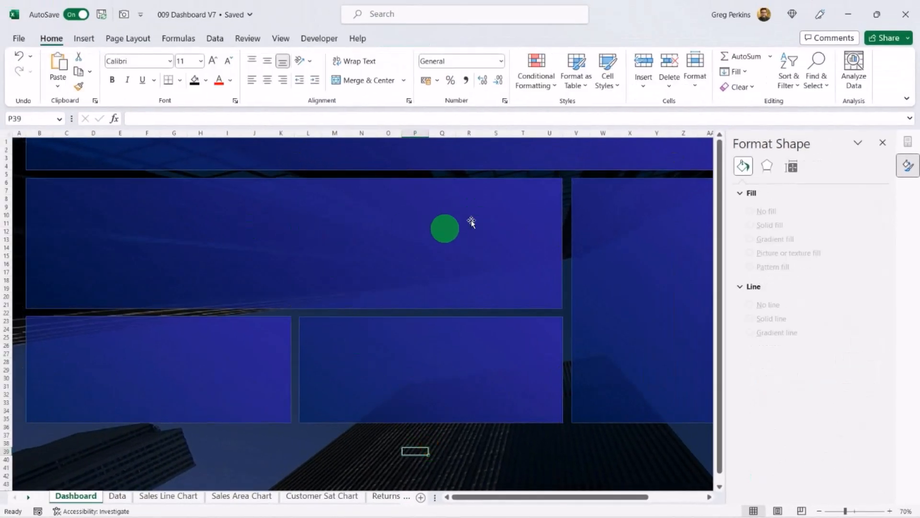
# Step: Select all the panel rectangles again, set their outline to No line, and close the Format Shape pane
pyautogui.click(292, 161)
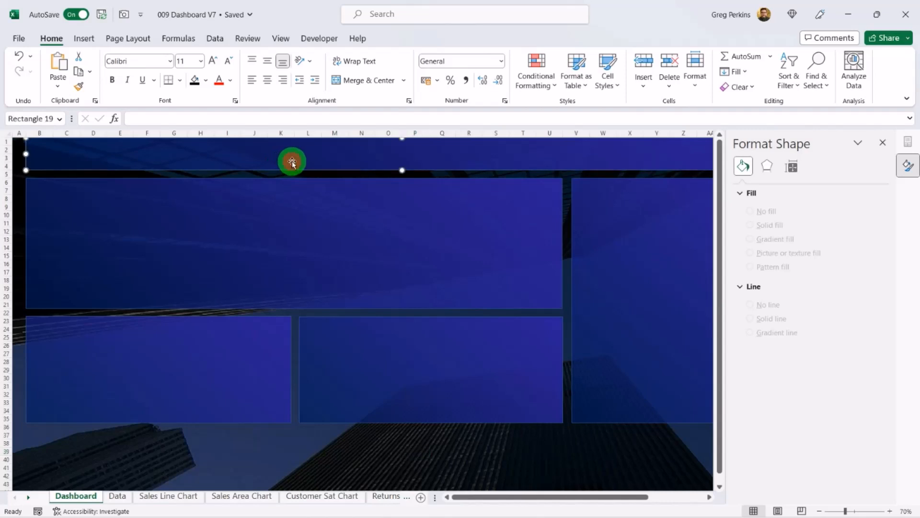
pyautogui.keyDown('ctrl'); pyautogui.click(353, 232); pyautogui.keyUp('ctrl')
pyautogui.keyDown('ctrl'); pyautogui.click(630, 257); pyautogui.keyUp('ctrl')
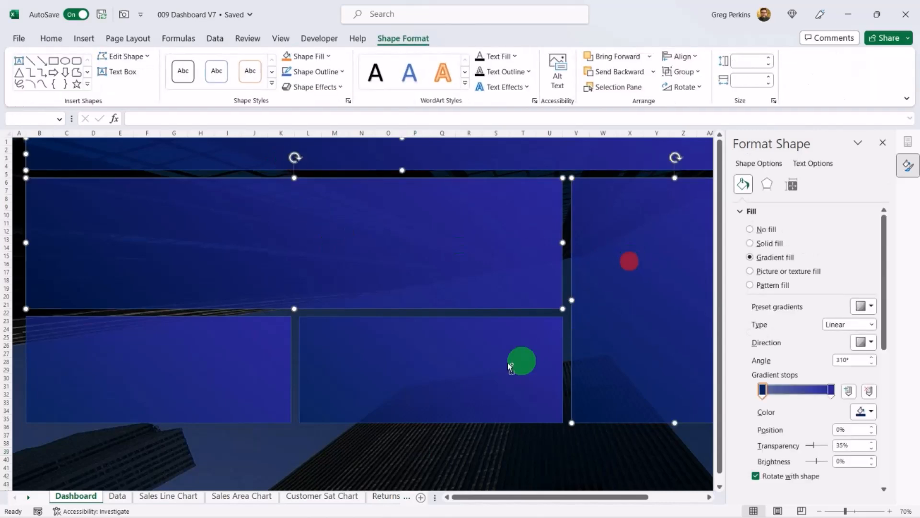
pyautogui.keyDown('ctrl'); pyautogui.click(504, 362); pyautogui.keyUp('ctrl')
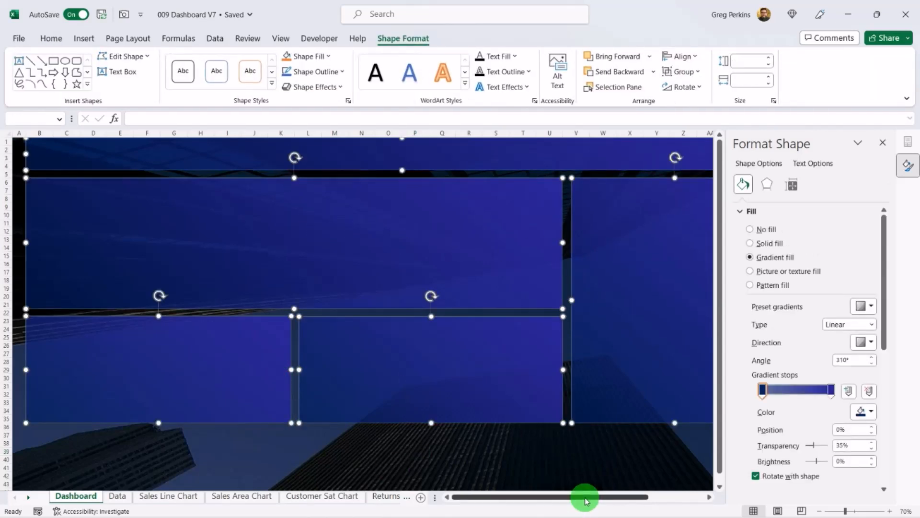
pyautogui.moveTo(585, 497); pyautogui.dragTo(636, 497)
pyautogui.keyDown('ctrl'); pyautogui.click(632, 382); pyautogui.keyUp('ctrl')
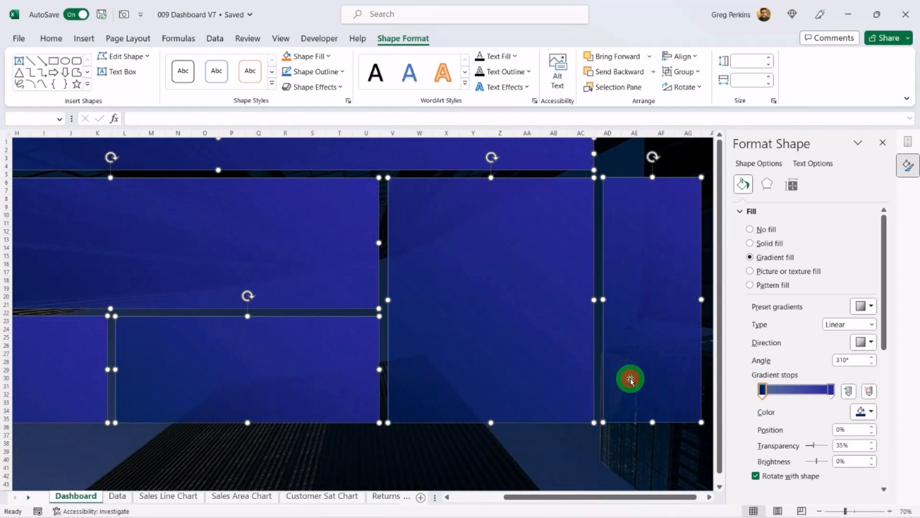
pyautogui.click(741, 212)
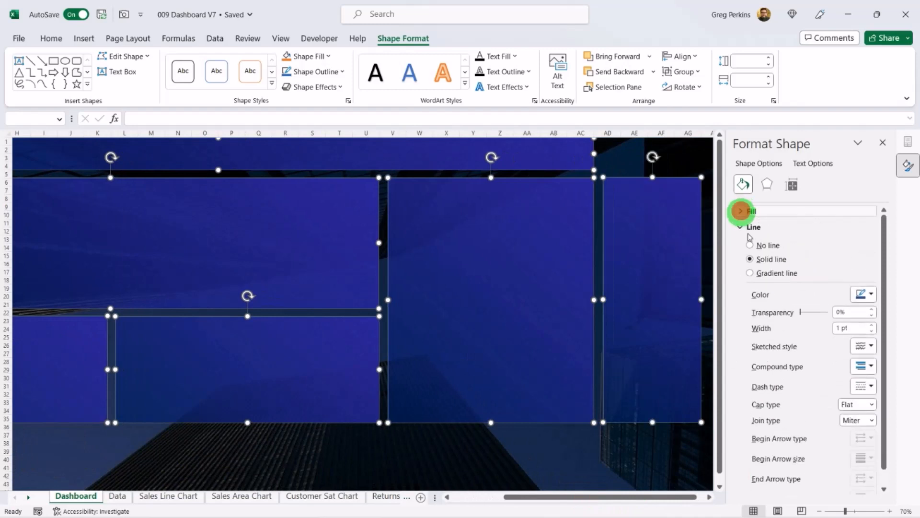
pyautogui.click(751, 246)
pyautogui.click(470, 451)
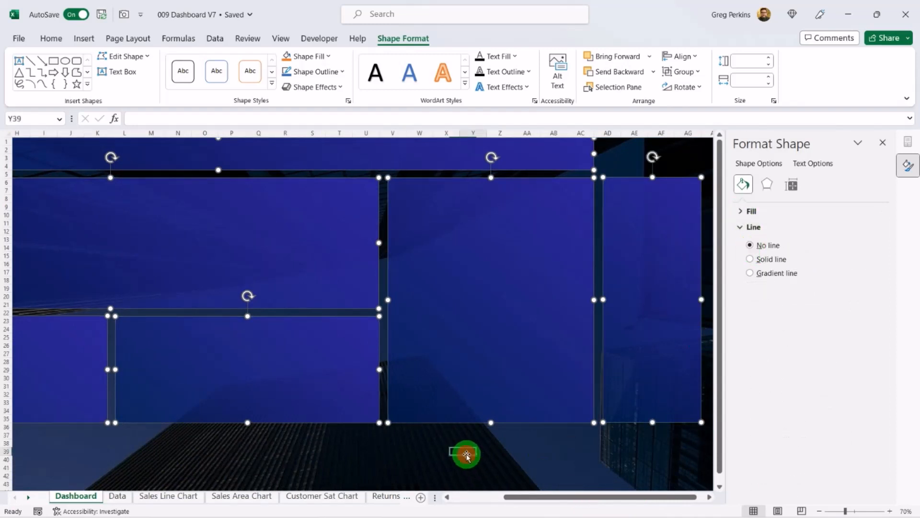
pyautogui.moveTo(530, 498); pyautogui.dragTo(477, 497)
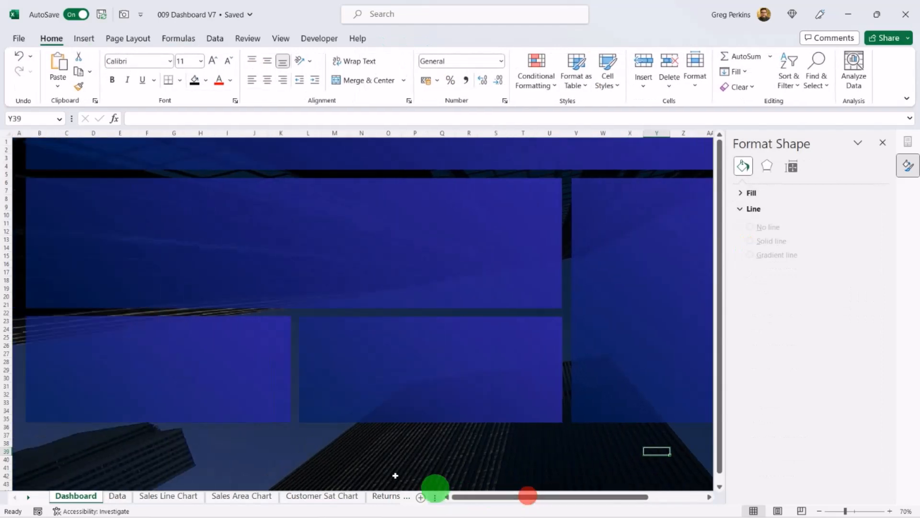
pyautogui.click(364, 447)
pyautogui.click(883, 143)
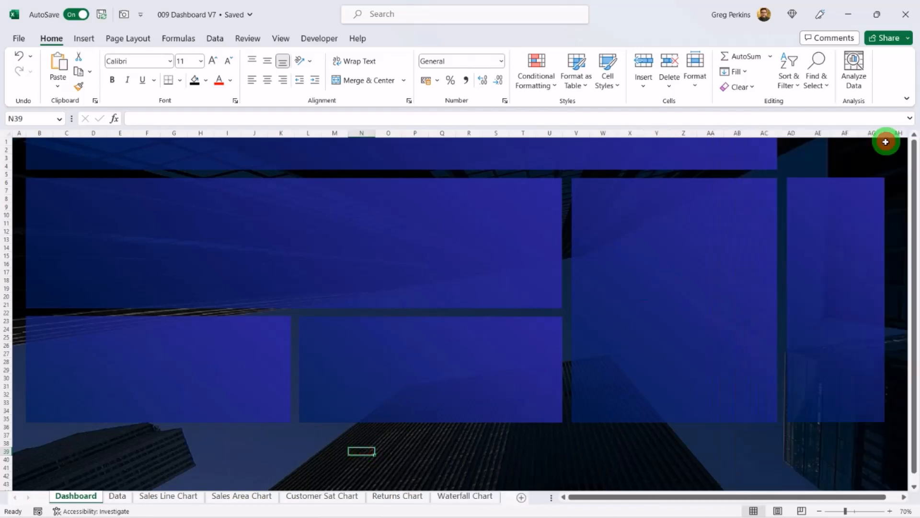
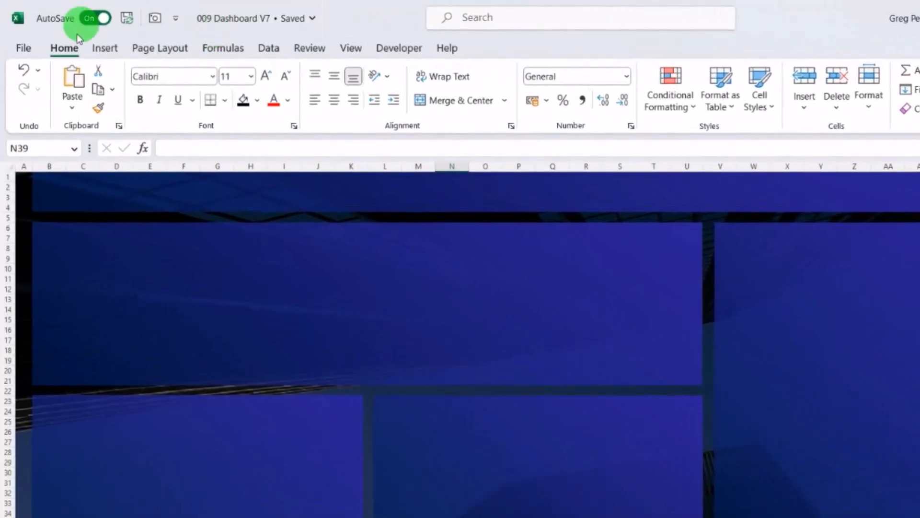
# Step: Draw a small rounded rectangle label and place it at the top-left corner of the large Sales Trend panel
pyautogui.click(100, 43)
pyautogui.click(191, 115)
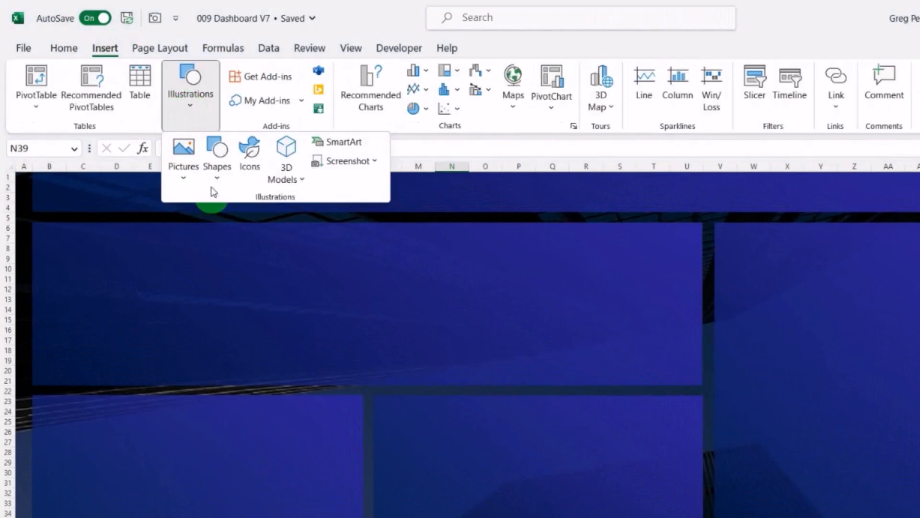
pyautogui.click(217, 173)
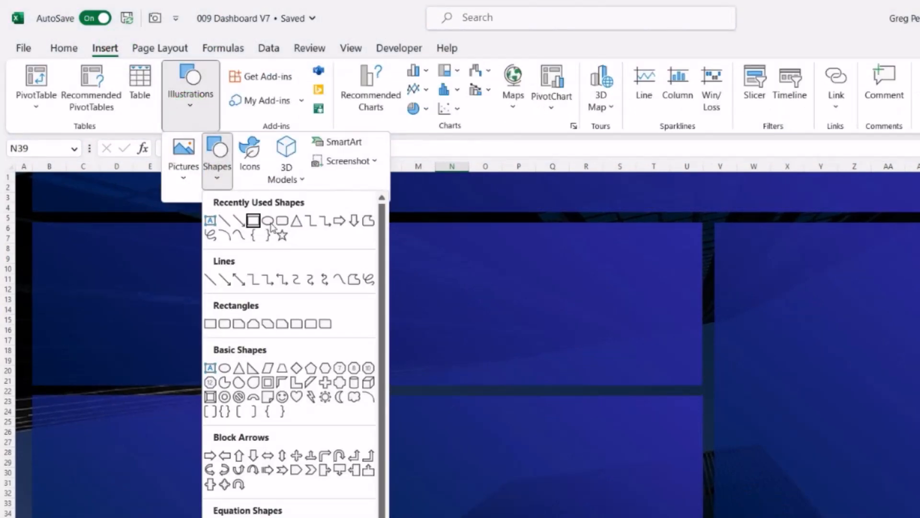
pyautogui.click(271, 227)
pyautogui.moveTo(113, 257); pyautogui.dragTo(207, 290)
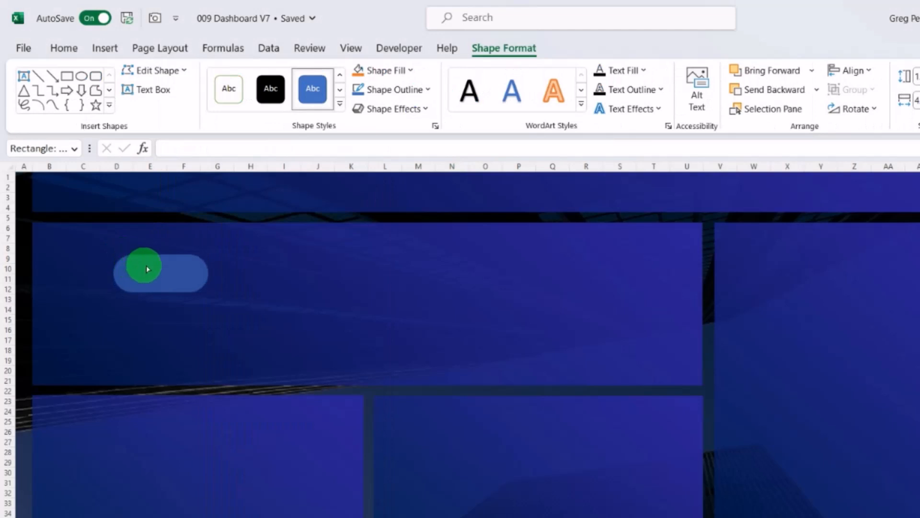
pyautogui.click(129, 259)
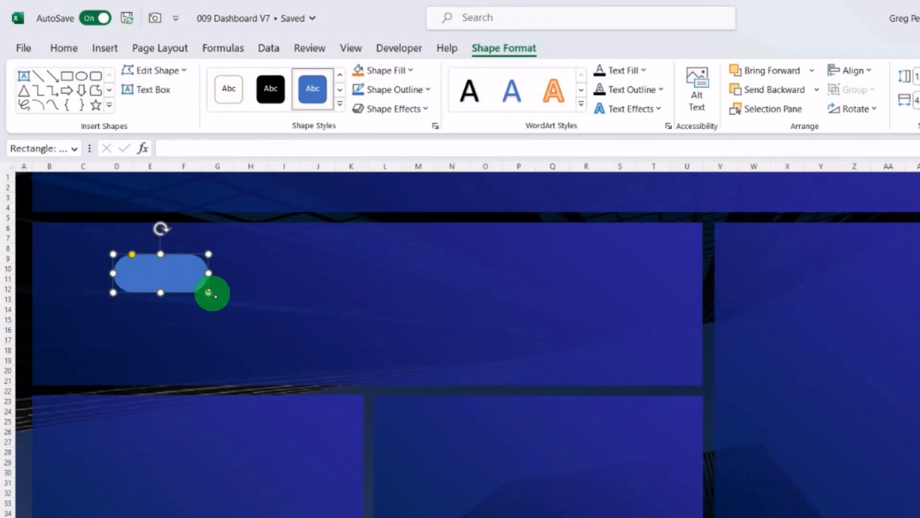
pyautogui.moveTo(208, 293); pyautogui.dragTo(101, 245)
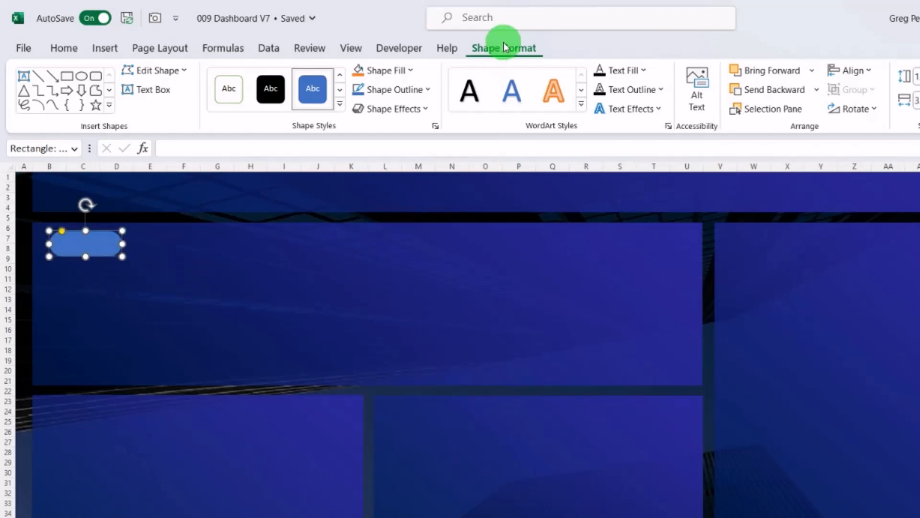
# Step: Give the rounded label a white solid fill with 80% transparency
pyautogui.click(393, 70)
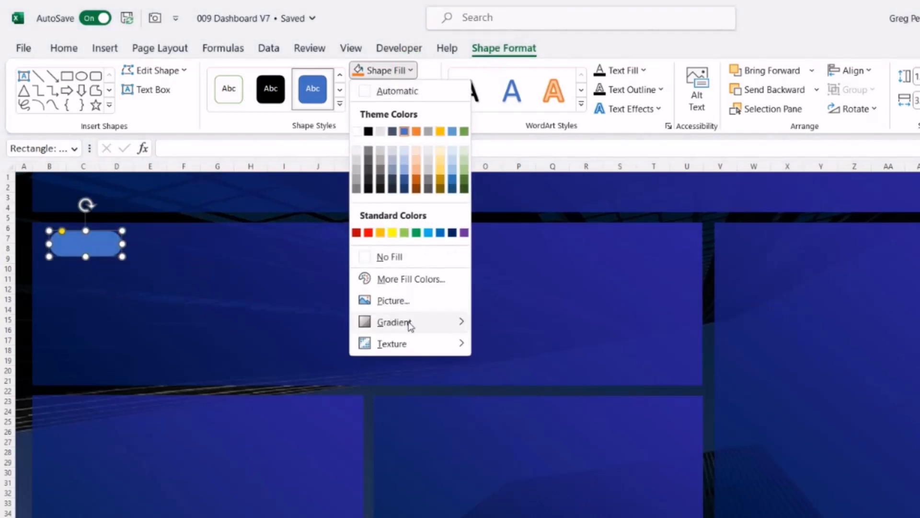
pyautogui.moveTo(404, 322)
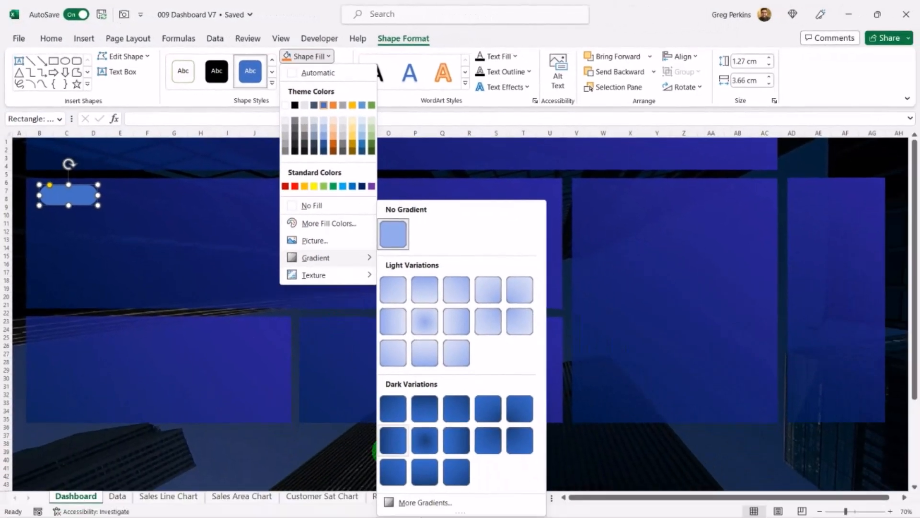
pyautogui.click(425, 501)
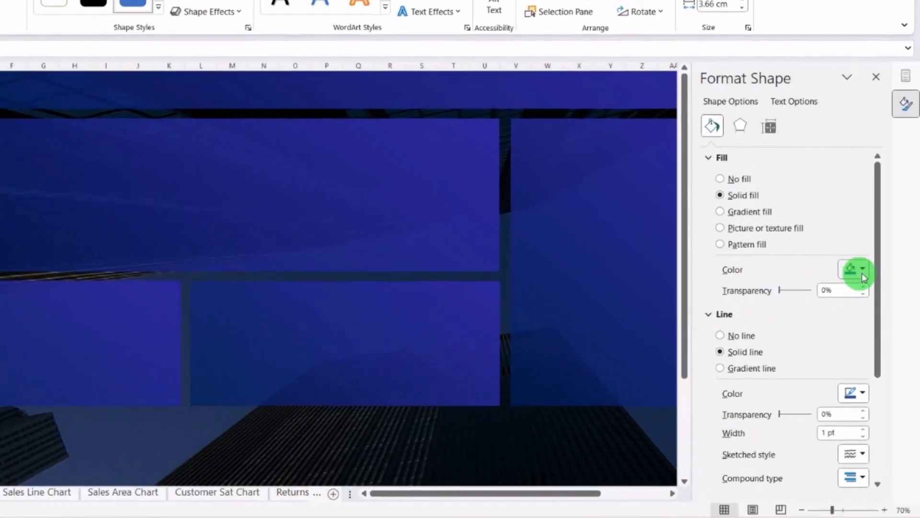
pyautogui.click(867, 307)
pyautogui.click(828, 338)
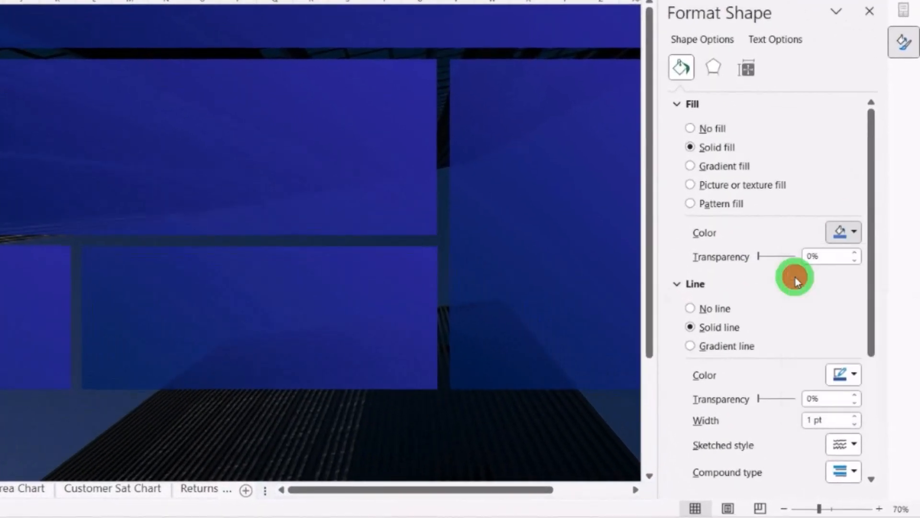
pyautogui.click(812, 255)
pyautogui.write('80')
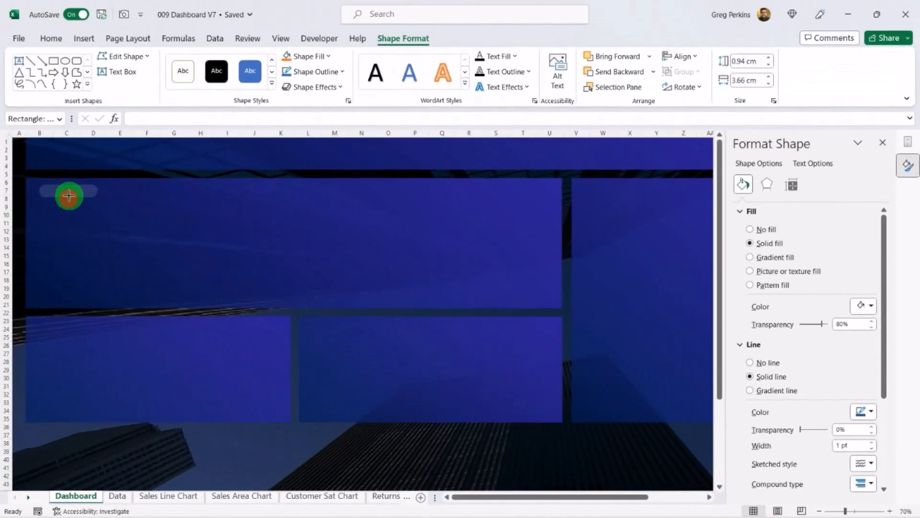
# Step: Insert a text box reading Sales Trend above the top panel
pyautogui.click(83, 39)
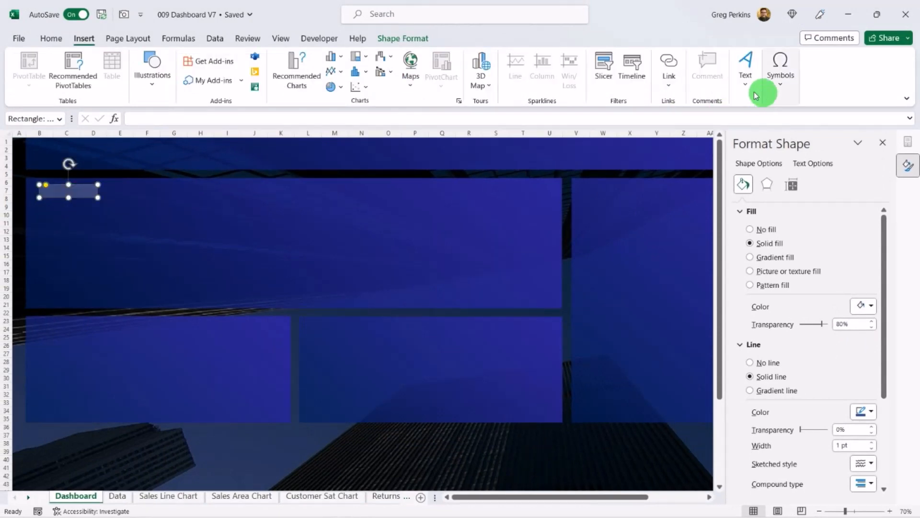
pyautogui.click(748, 79)
pyautogui.click(746, 127)
pyautogui.moveTo(164, 192); pyautogui.dragTo(218, 206)
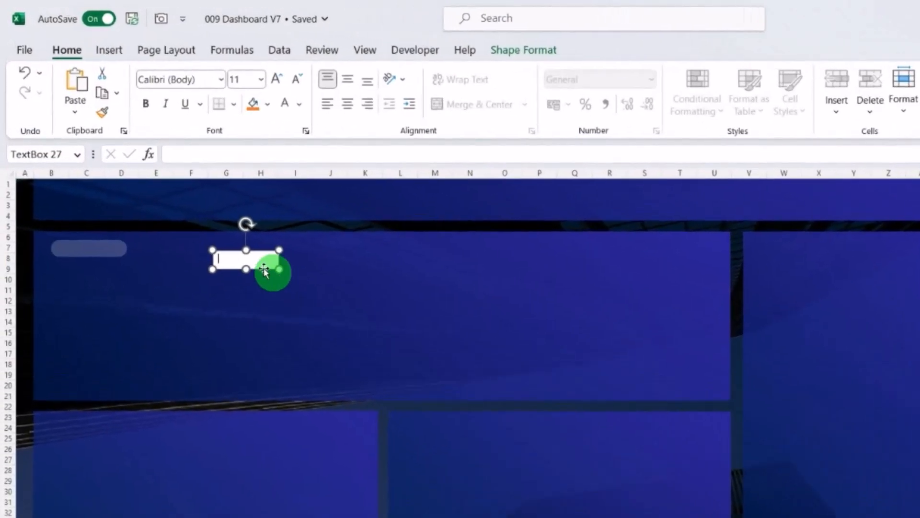
pyautogui.click(232, 240)
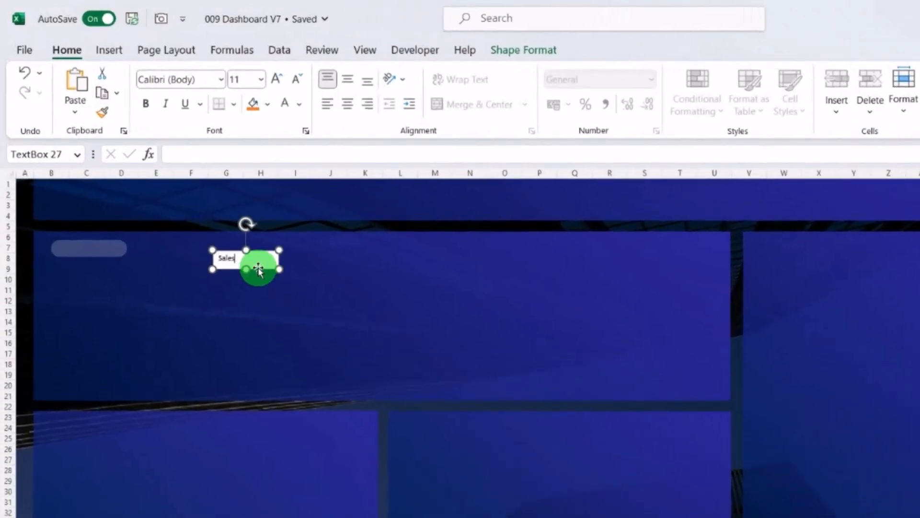
# Step: Set the Sales Trend text colour to white
pyautogui.click(299, 103)
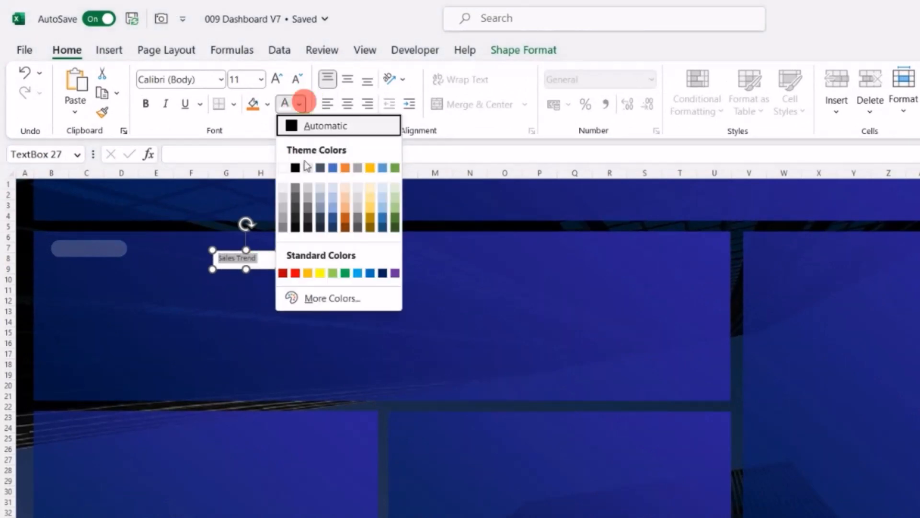
pyautogui.click(285, 167)
pyautogui.click(259, 330)
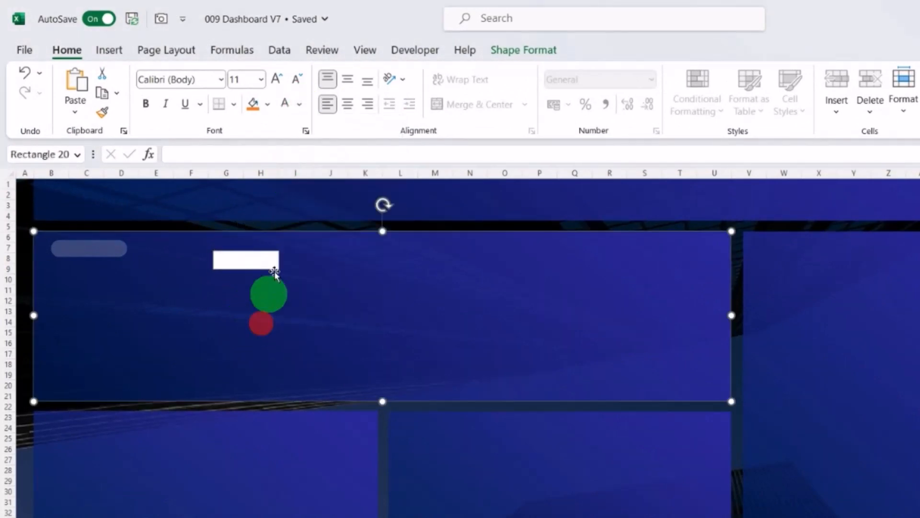
pyautogui.click(274, 263)
pyautogui.click(360, 300)
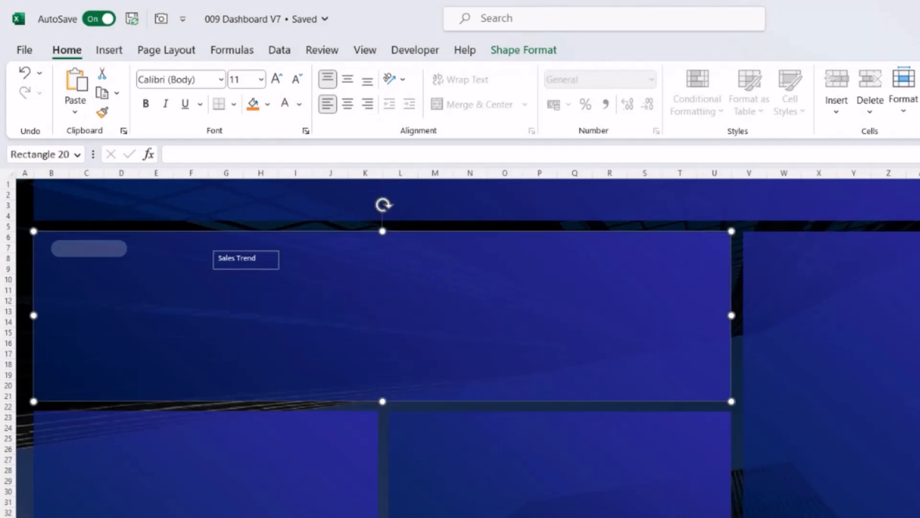
# Step: Move the Sales Trend text box onto the rounded label
pyautogui.click(262, 259)
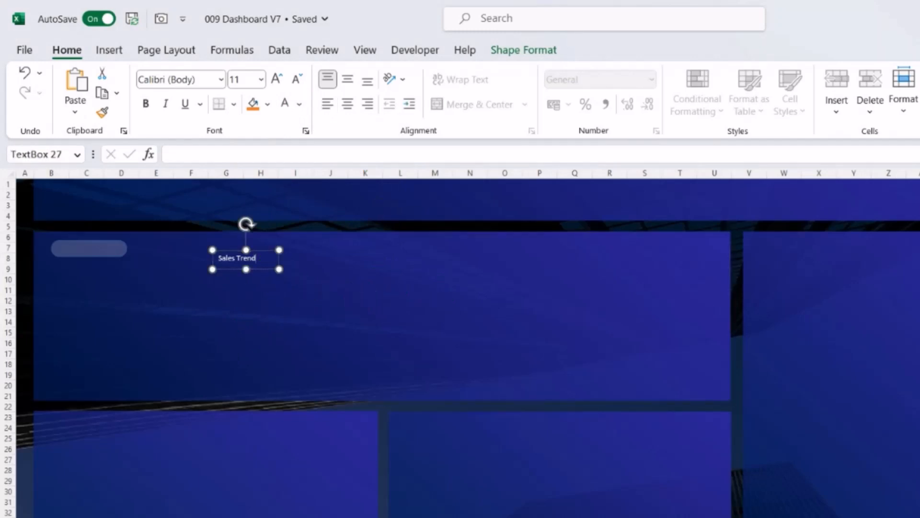
pyautogui.click(314, 304)
pyautogui.moveTo(262, 249); pyautogui.dragTo(124, 239)
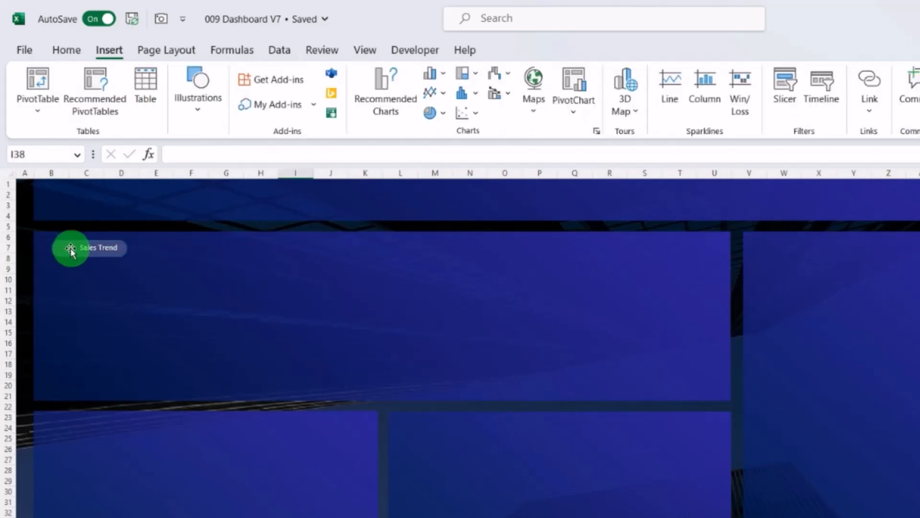
# Step: Insert a bar chart icon from the Business icon category
pyautogui.click(199, 109)
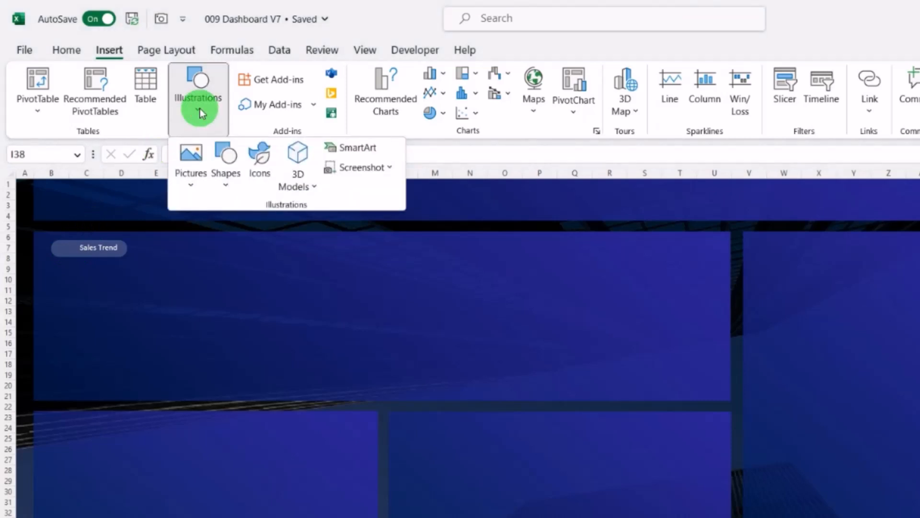
pyautogui.click(261, 158)
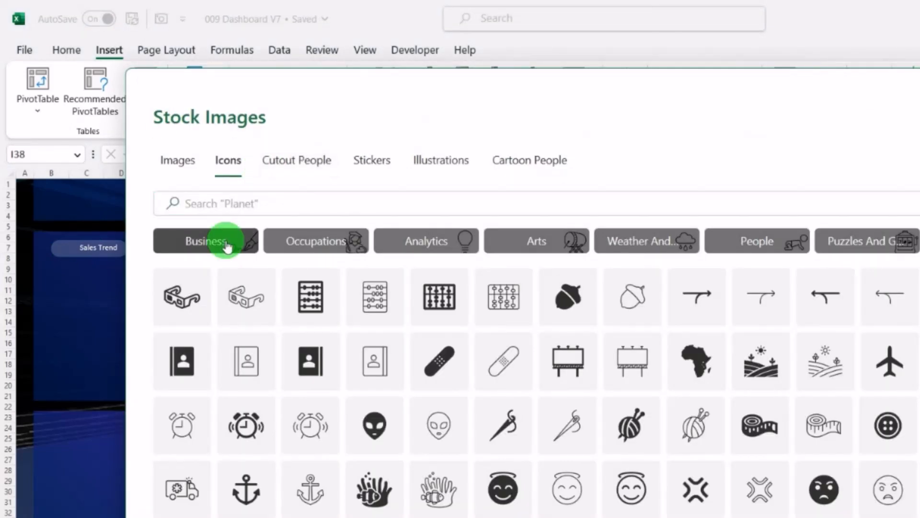
pyautogui.click(223, 242)
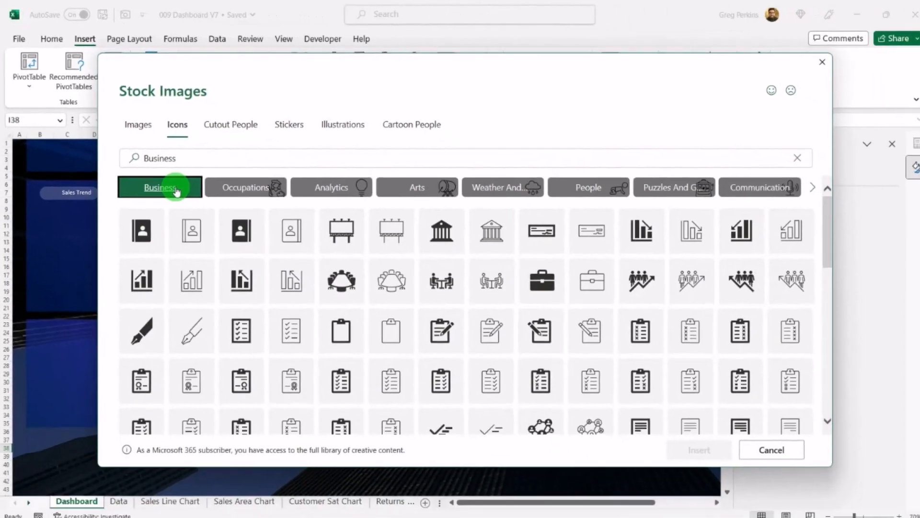
pyautogui.click(182, 360)
pyautogui.click(709, 446)
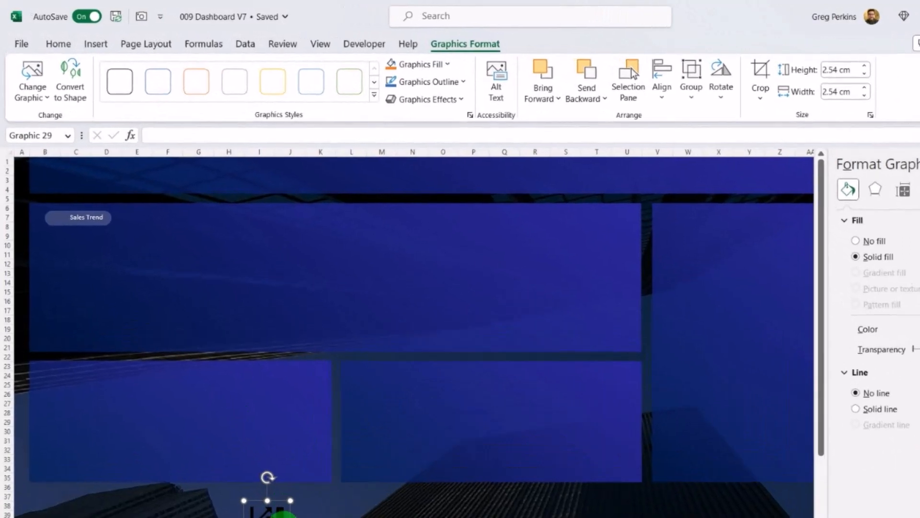
pyautogui.moveTo(283, 513); pyautogui.dragTo(259, 253)
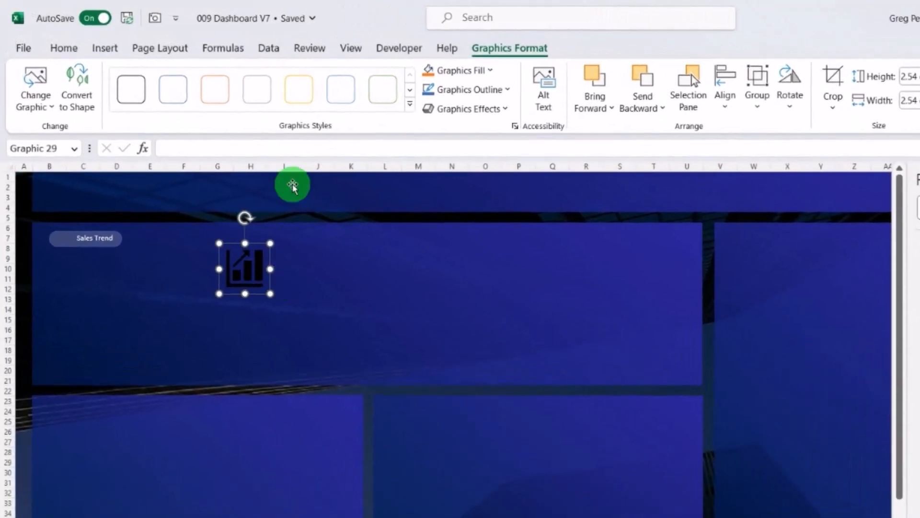
# Step: Fill the bar chart icon white and move it onto the left end of the Sales Trend label
pyautogui.click(58, 44)
pyautogui.click(259, 101)
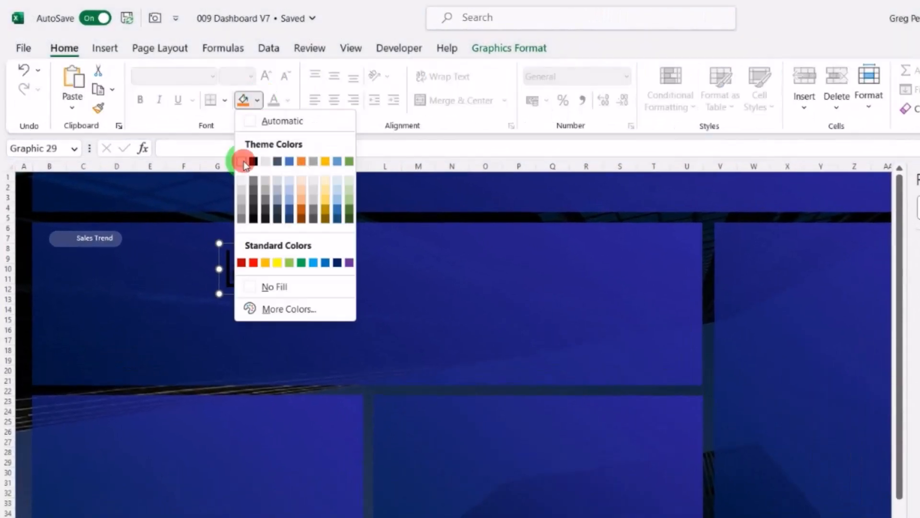
pyautogui.click(245, 159)
pyautogui.moveTo(270, 243); pyautogui.dragTo(63, 239)
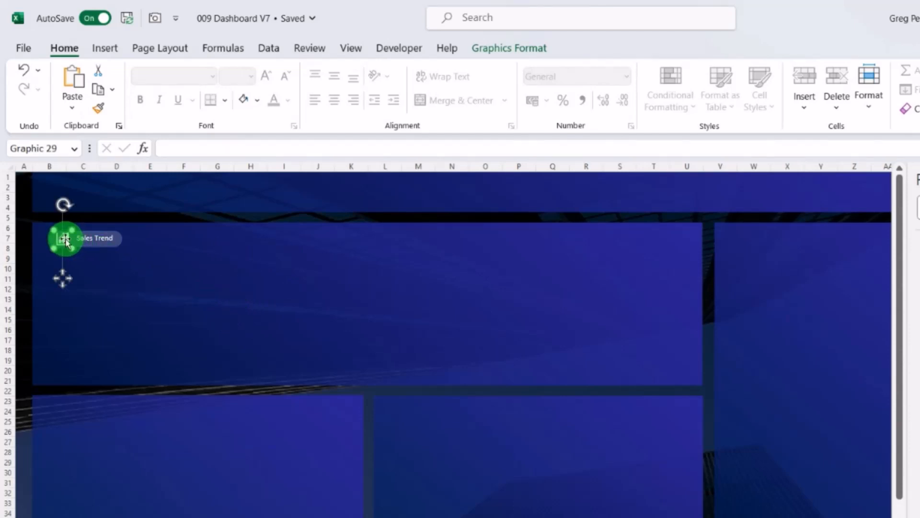
pyautogui.press('Escape')
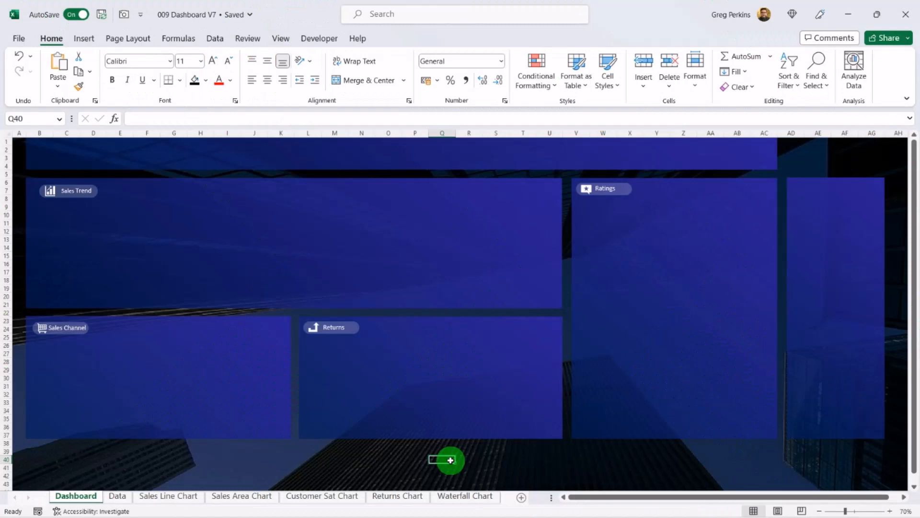
# Step: Copy the line chart from the Sales Line Chart sheet and paste it onto the Dashboard sheet
pyautogui.click(181, 498)
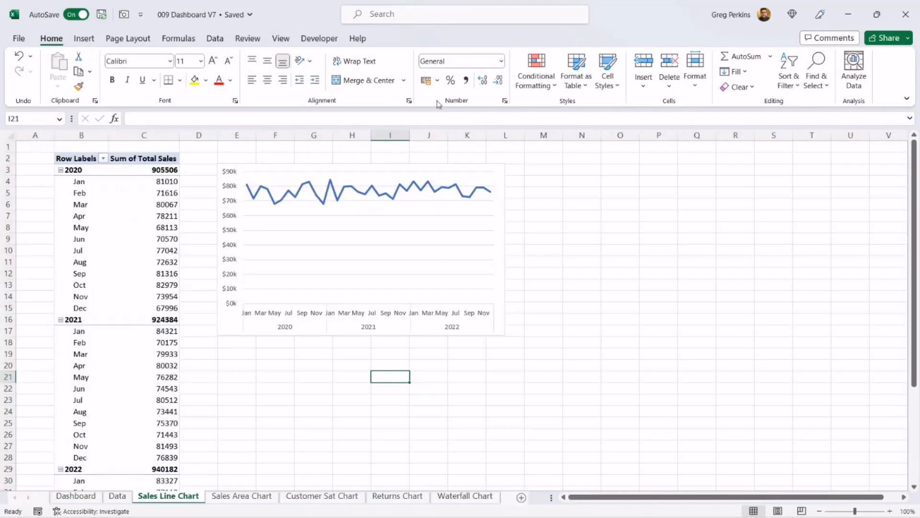
pyautogui.rightClick(411, 171)
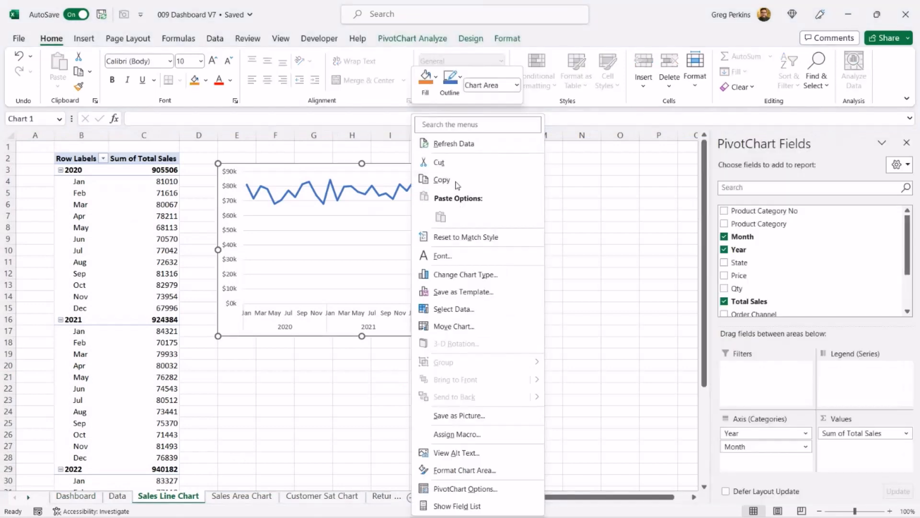
pyautogui.click(453, 181)
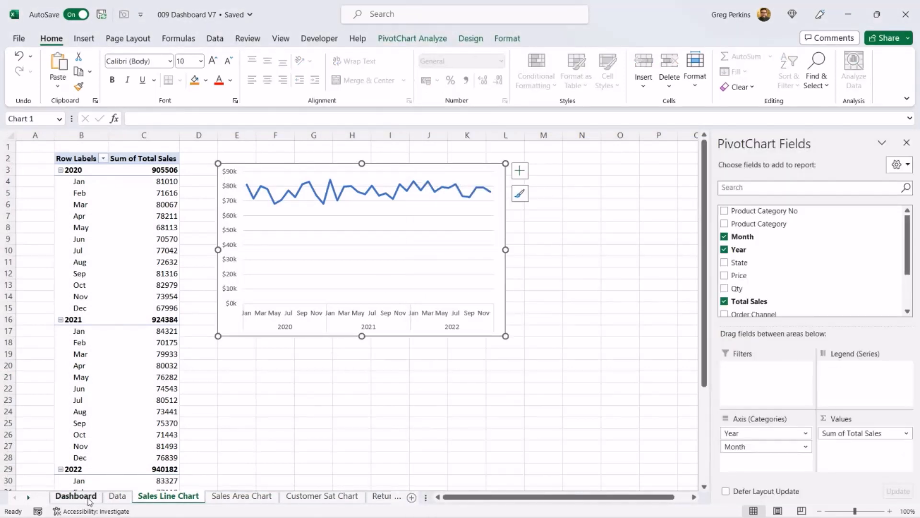
pyautogui.click(77, 496)
pyautogui.rightClick(415, 221)
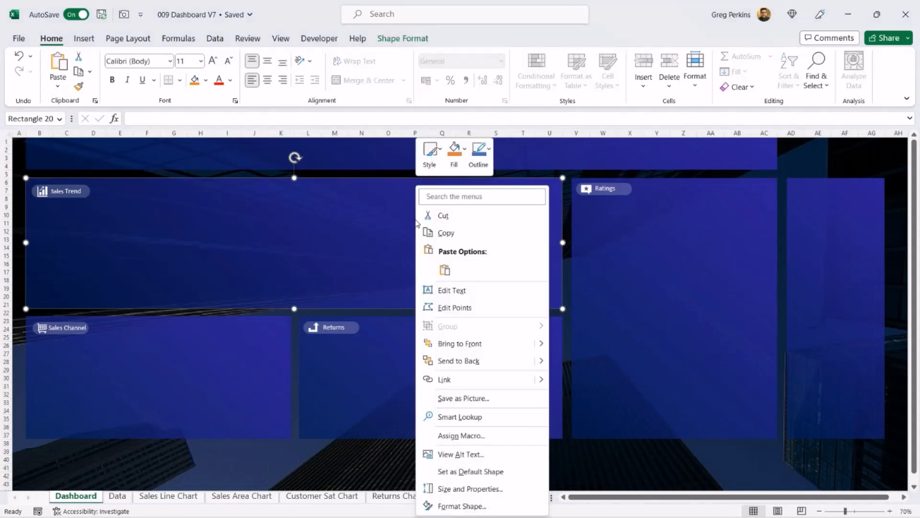
pyautogui.click(445, 270)
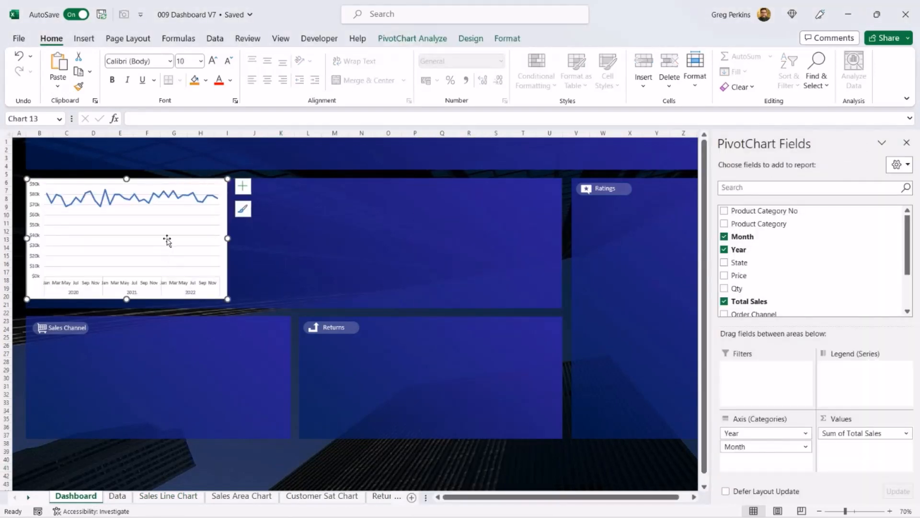
# Step: Move the pasted chart into the Sales Trend panel and close the PivotChart Fields pane
pyautogui.moveTo(214, 181); pyautogui.dragTo(540, 186)
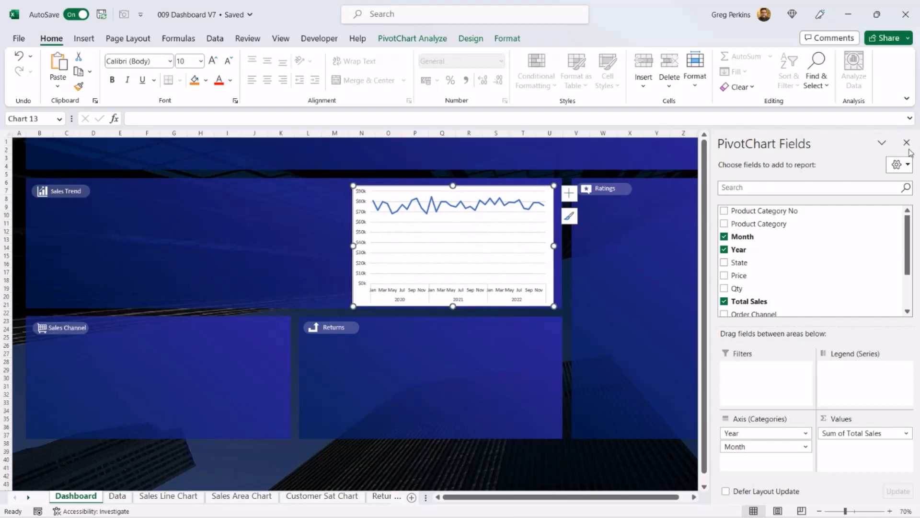
pyautogui.click(907, 143)
# Step: Set the chart area fill to No fill
pyautogui.rightClick(363, 302)
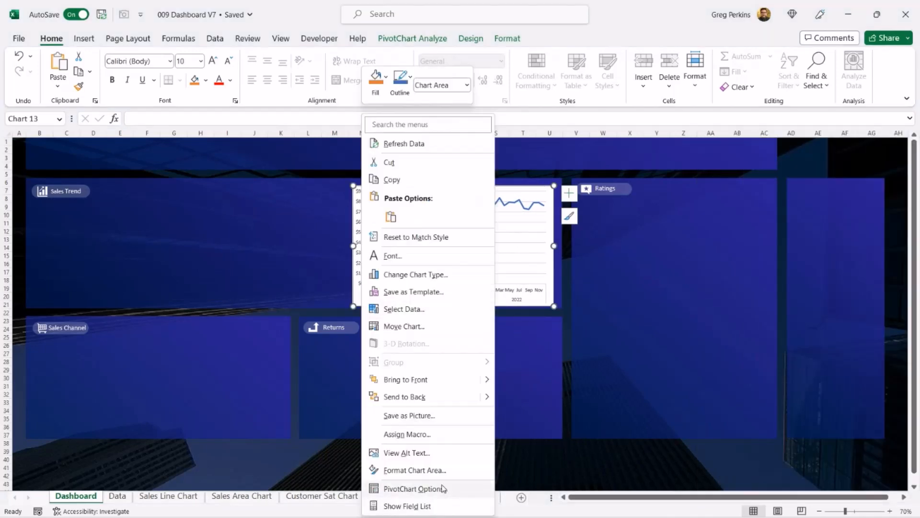
pyautogui.click(439, 470)
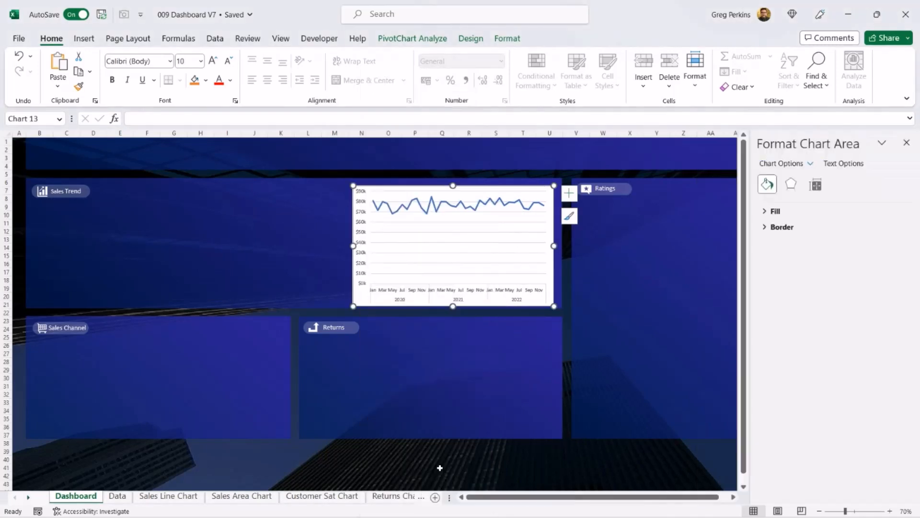
pyautogui.click(775, 211)
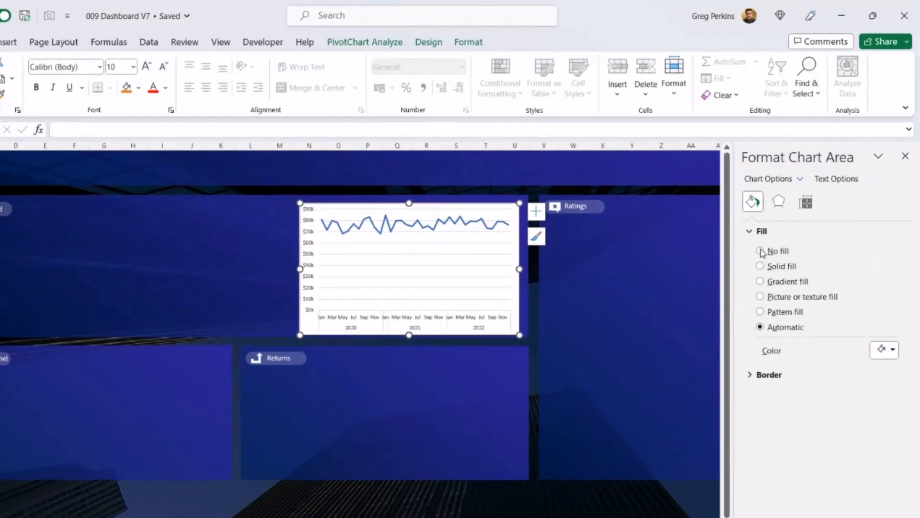
pyautogui.click(775, 229)
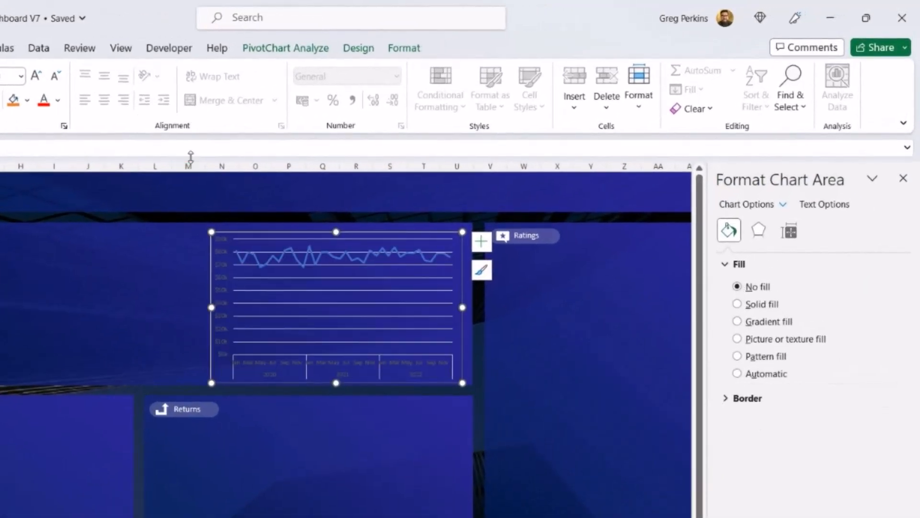
# Step: Apply the second chart style to the sales line chart and set its chart area fill back to No fill
pyautogui.click(363, 47)
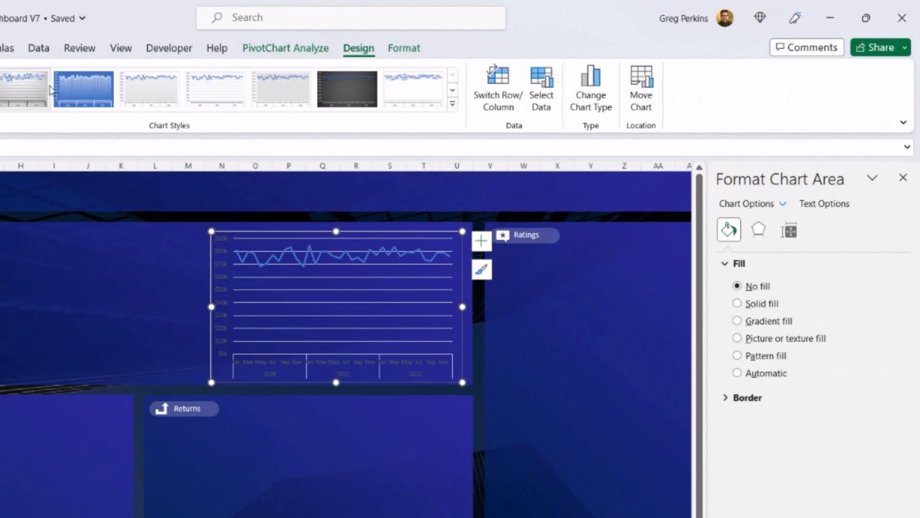
pyautogui.click(80, 89)
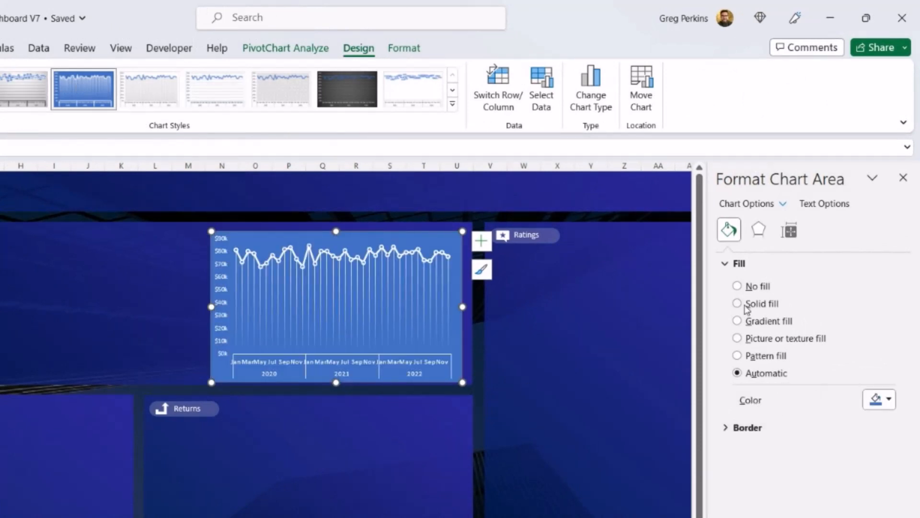
pyautogui.click(738, 286)
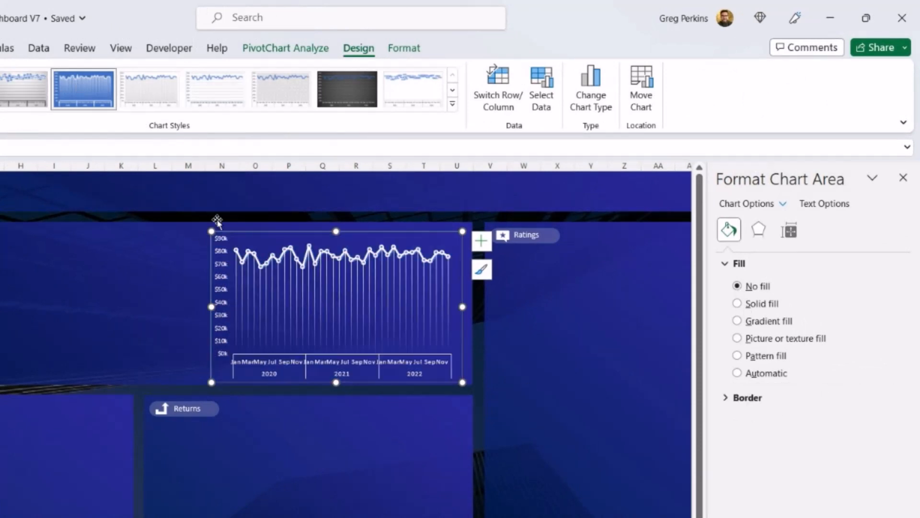
# Step: Widen the line chart slightly on both sides within the panel and set its border to No line
pyautogui.moveTo(463, 307); pyautogui.dragTo(472, 307)
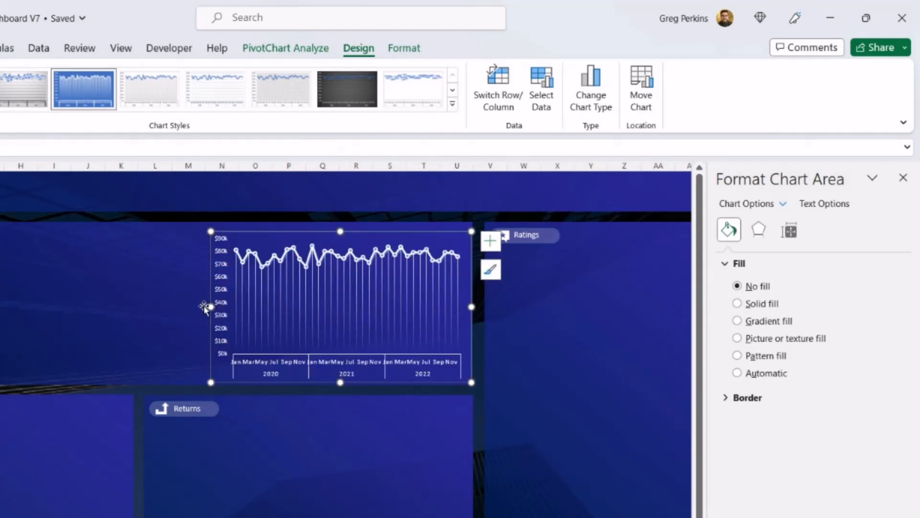
pyautogui.moveTo(211, 307); pyautogui.dragTo(202, 306)
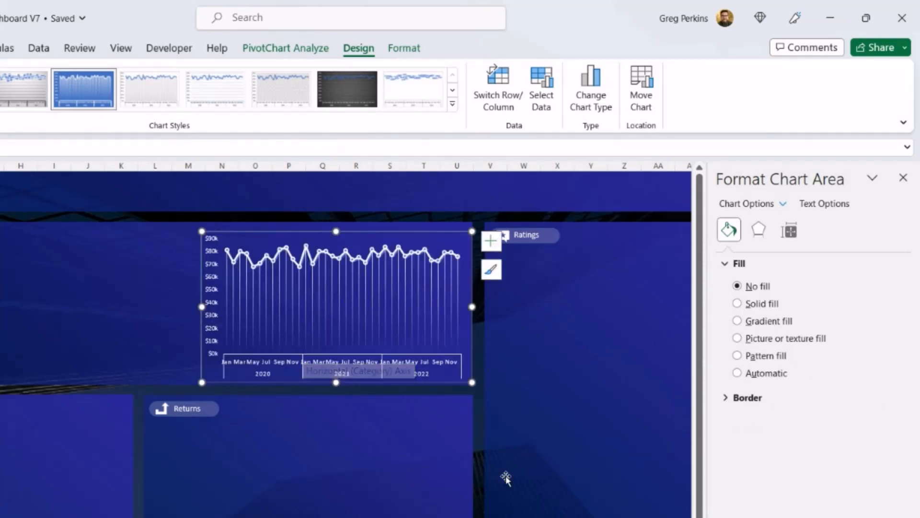
pyautogui.click(726, 399)
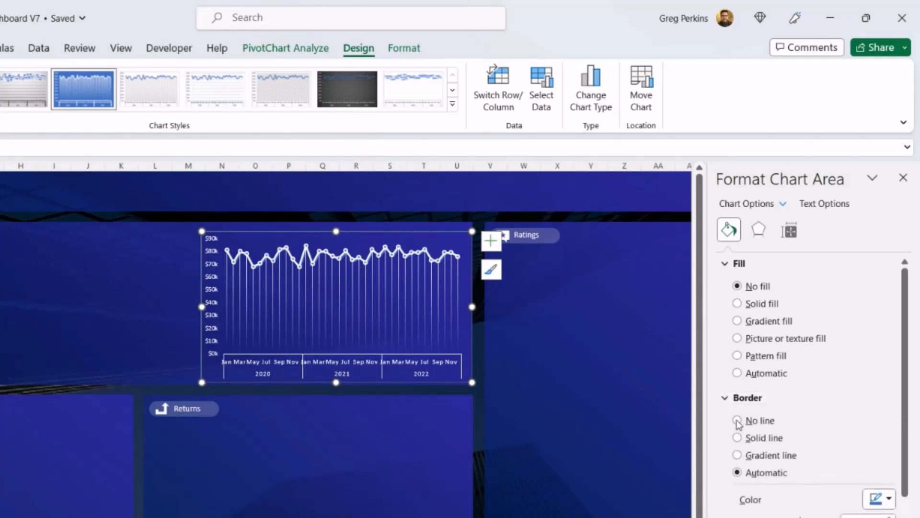
pyautogui.click(737, 420)
pyautogui.click(388, 422)
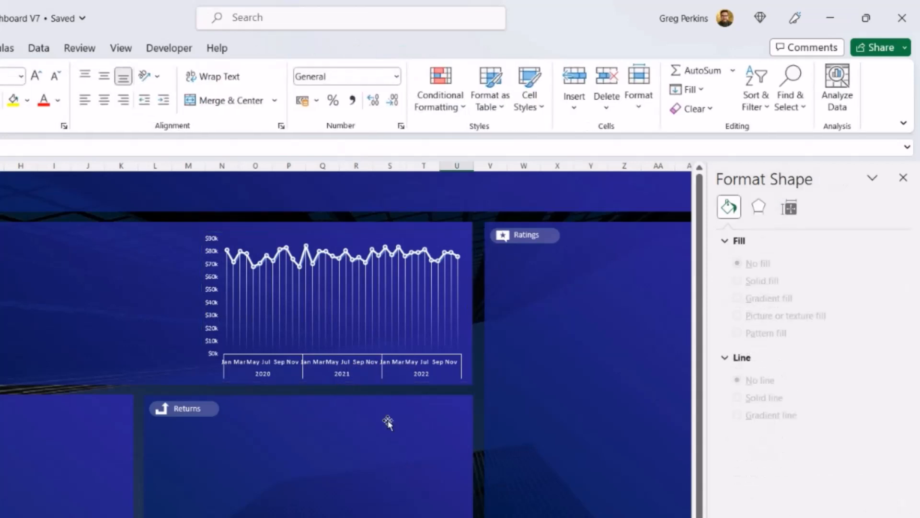
# Step: Select the sales line series and remove the extra gradient stops from its gradient line, leaving two stops
pyautogui.click(334, 245)
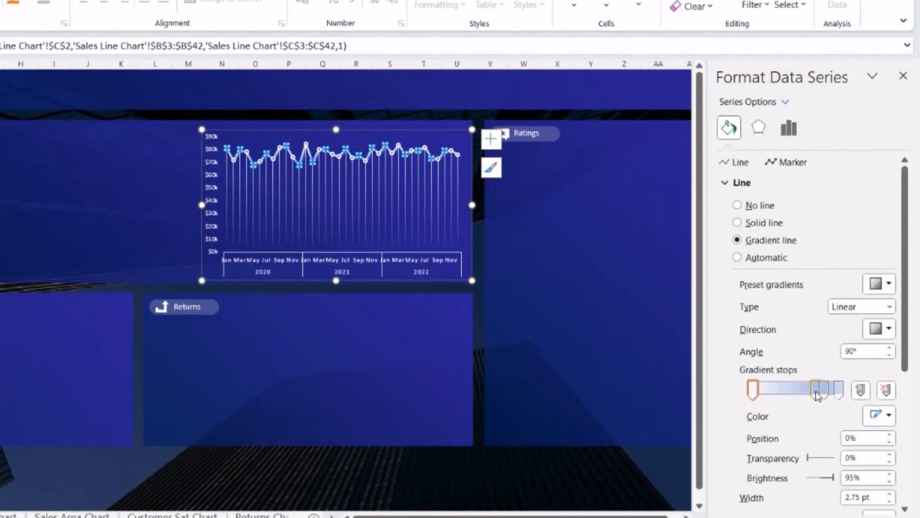
pyautogui.click(818, 395)
pyautogui.click(886, 390)
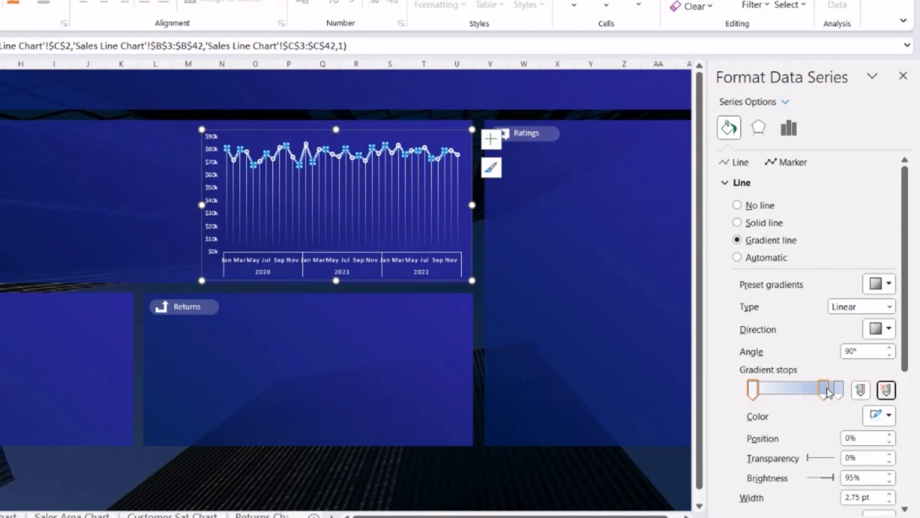
pyautogui.click(886, 391)
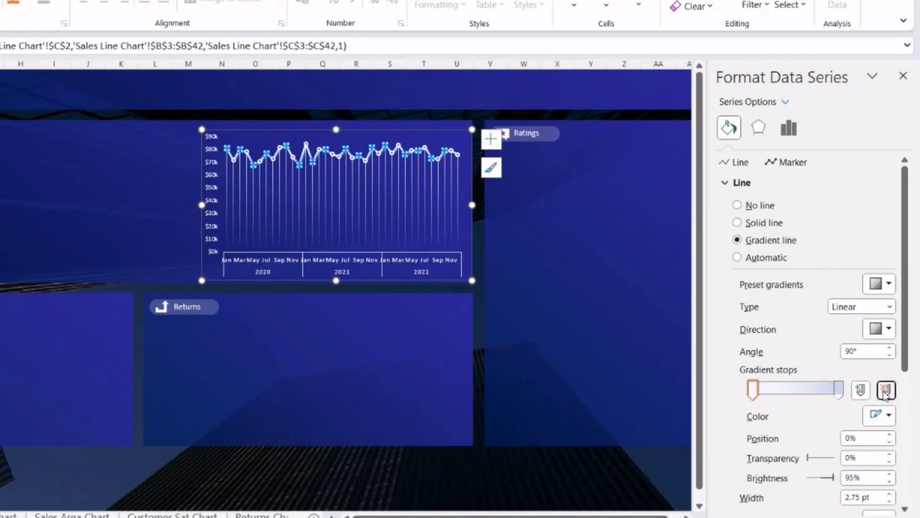
# Step: Set the end gradient stop of the sales line to red
pyautogui.click(837, 391)
pyautogui.click(890, 417)
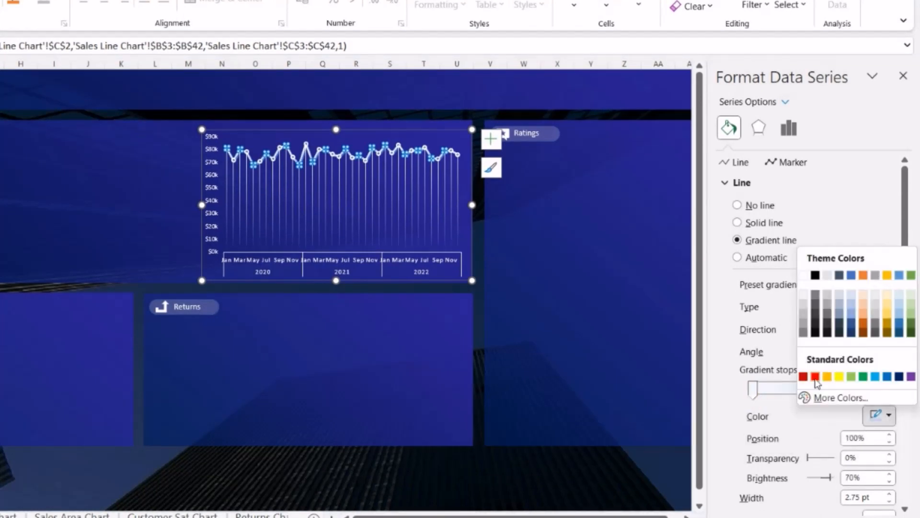
pyautogui.click(816, 375)
# Step: Set the start gradient stop to green and move it to the 52% position
pyautogui.click(753, 389)
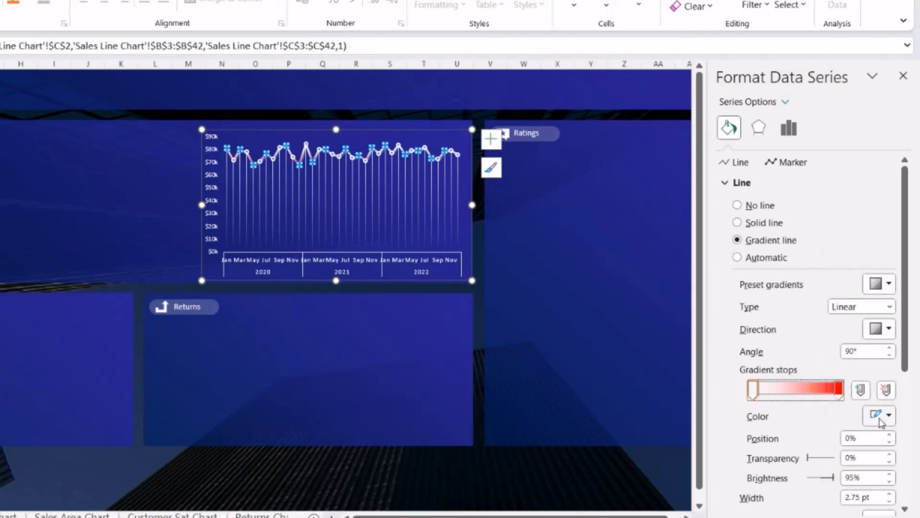
pyautogui.click(889, 416)
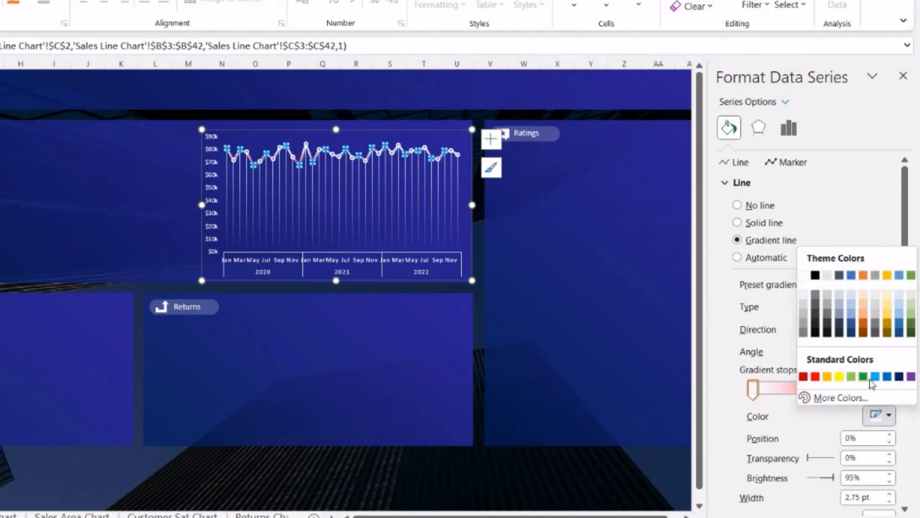
pyautogui.click(863, 377)
pyautogui.moveTo(752, 390); pyautogui.dragTo(800, 394)
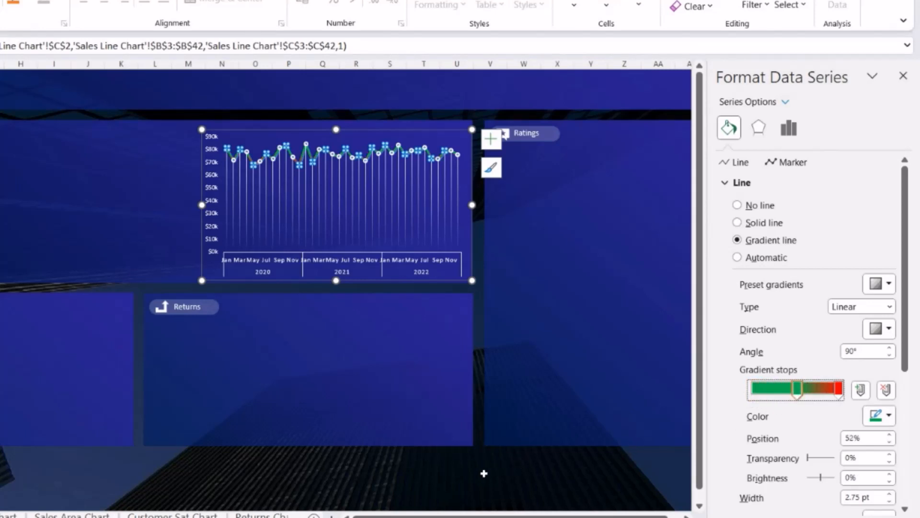
pyautogui.click(476, 474)
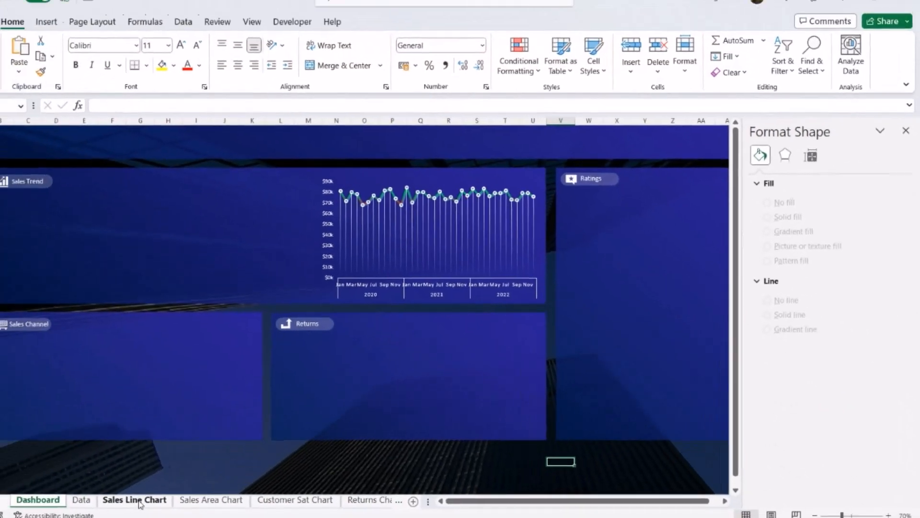
# Step: Copy the US map chart from the Sales Area Chart sheet and paste it onto the Dashboard sheet
pyautogui.click(77, 514)
pyautogui.scroll(-3, 554, 350)
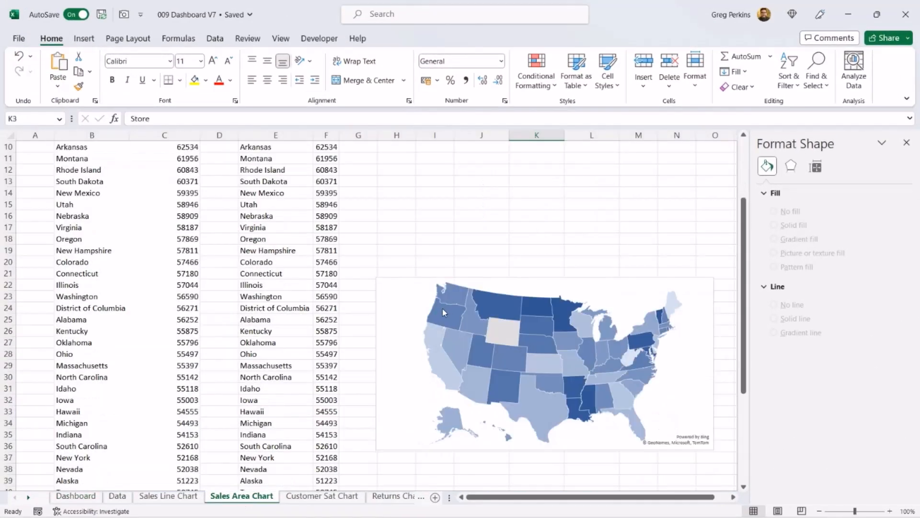
pyautogui.click(410, 297)
pyautogui.rightClick(421, 278)
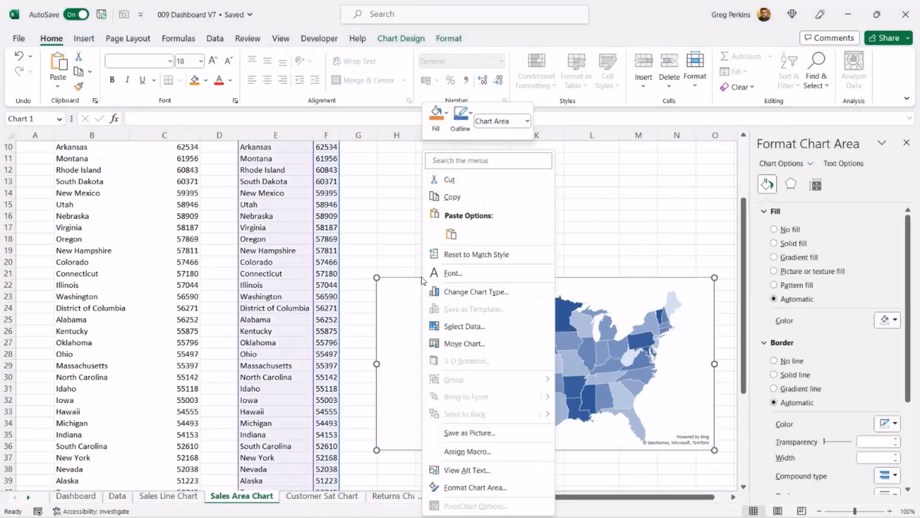
pyautogui.click(471, 197)
pyautogui.click(76, 496)
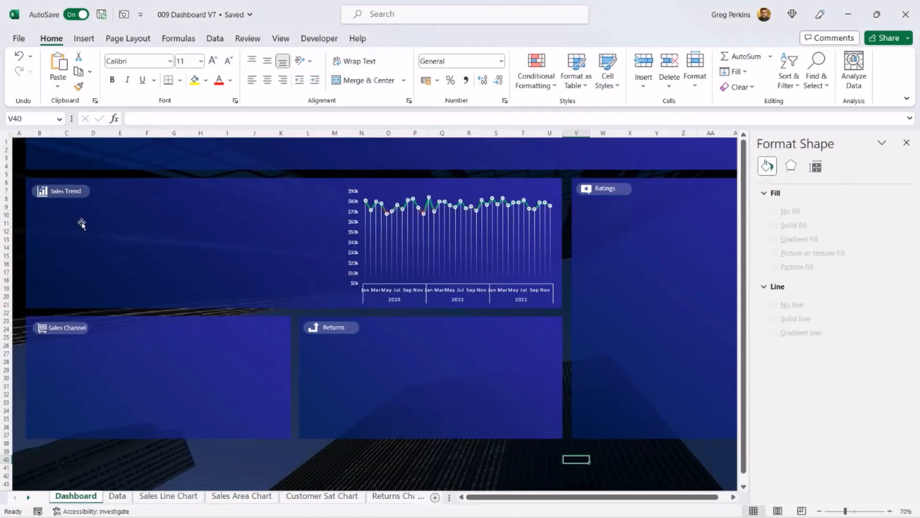
pyautogui.rightClick(81, 221)
pyautogui.click(111, 269)
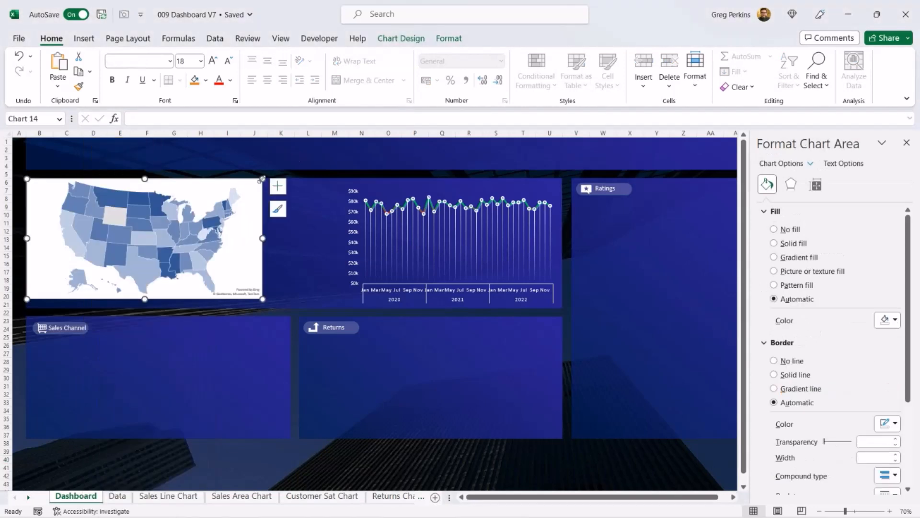
# Step: Resize the map chart and position it in the left part of the Sales Trend panel
pyautogui.moveTo(263, 176); pyautogui.dragTo(232, 201)
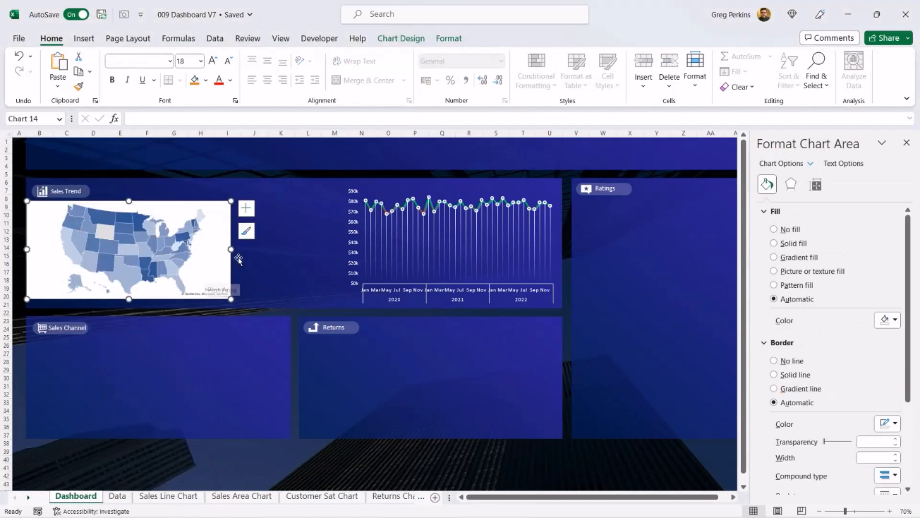
pyautogui.moveTo(231, 298); pyautogui.dragTo(216, 299)
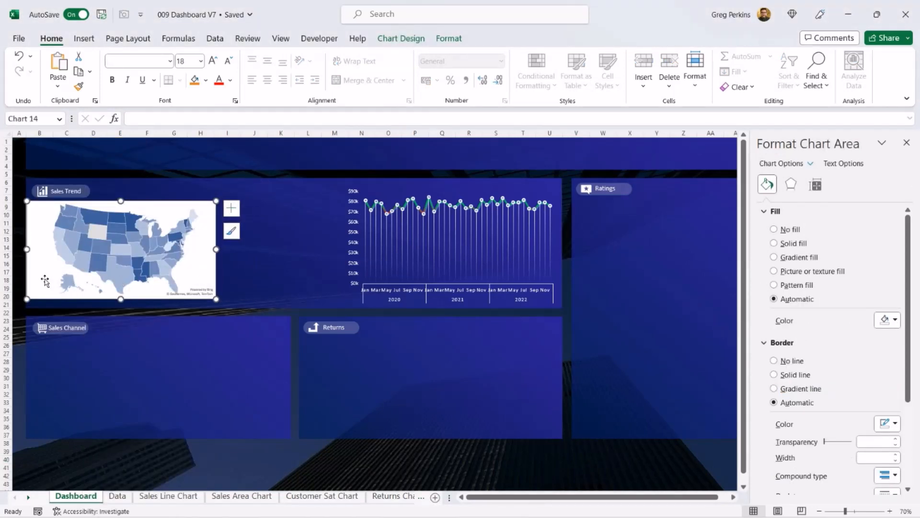
pyautogui.moveTo(45, 280); pyautogui.dragTo(50, 284)
pyautogui.click(209, 207)
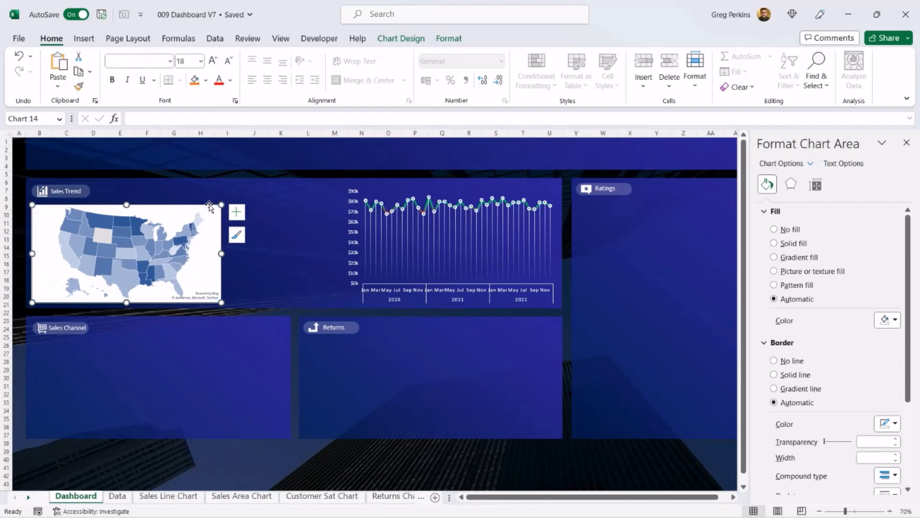
# Step: Set the map chart area to No fill and its border to No line
pyautogui.click(774, 229)
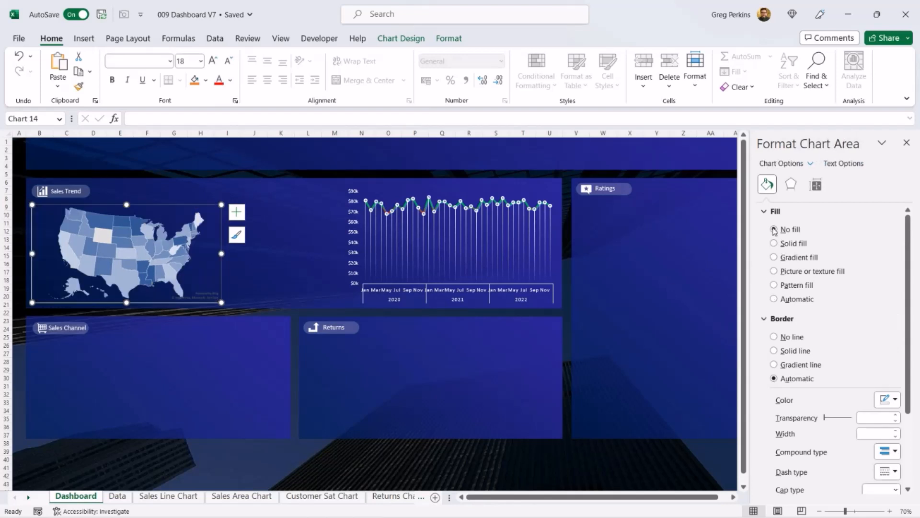
pyautogui.click(774, 337)
pyautogui.click(194, 459)
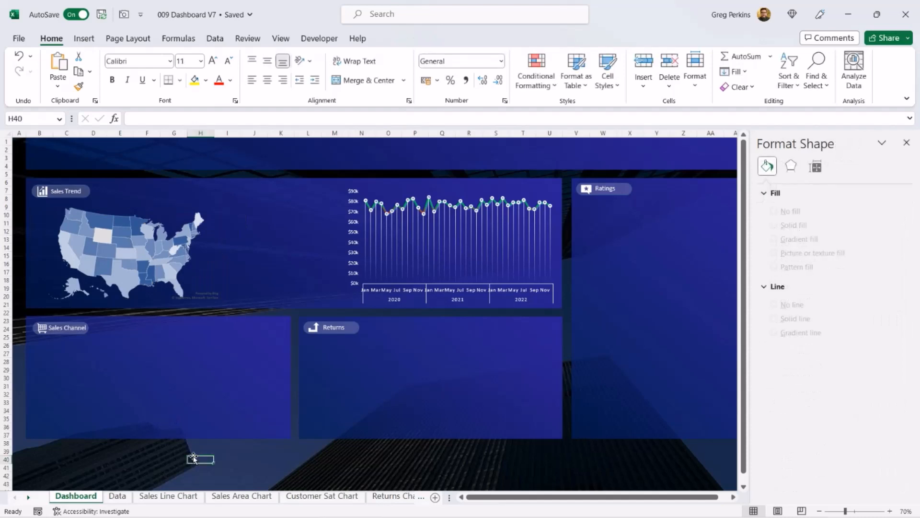
# Step: Take a Camera picture of the Top Performing Stores range J2:L8 and place it in the Sales Trend panel on the Dashboard
pyautogui.click(251, 497)
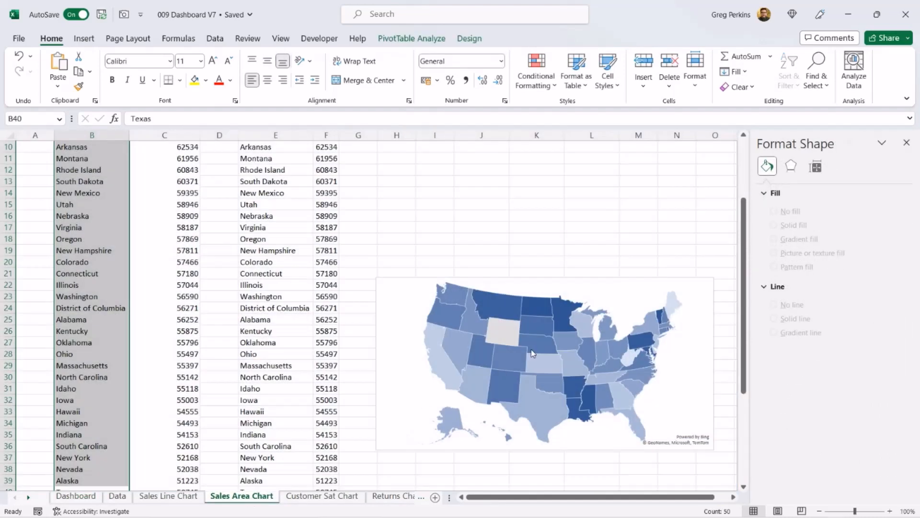
pyautogui.scroll(3, 532, 353)
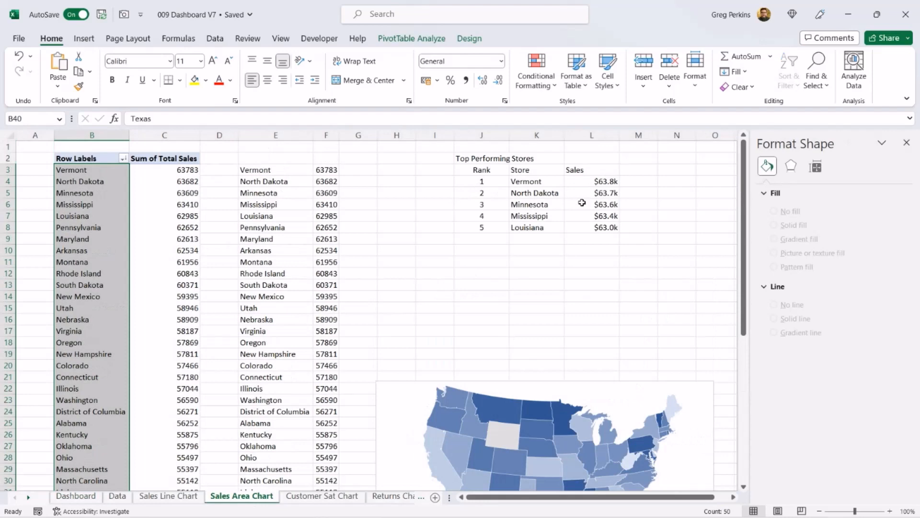
pyautogui.click(508, 263)
pyautogui.click(279, 41)
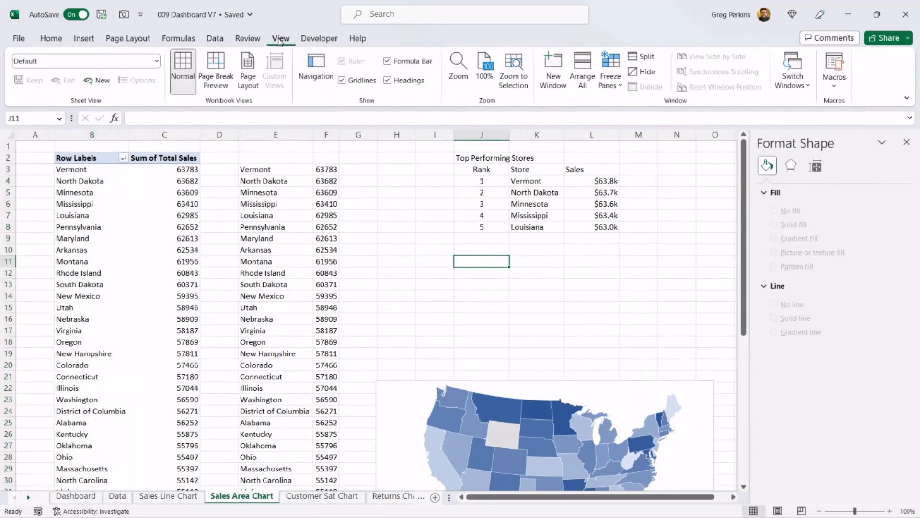
pyautogui.click(367, 80)
pyautogui.scroll(1, 369, 81)
pyautogui.click(561, 275)
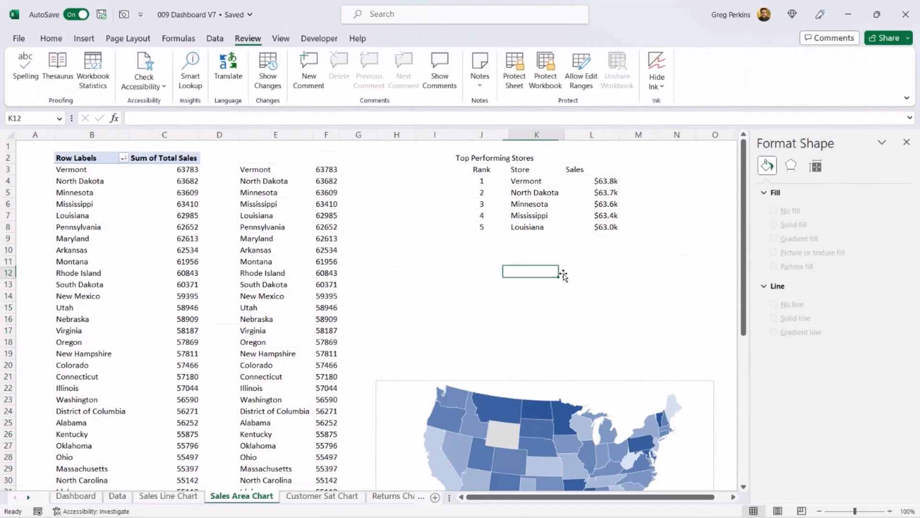
pyautogui.moveTo(481, 158); pyautogui.dragTo(611, 230)
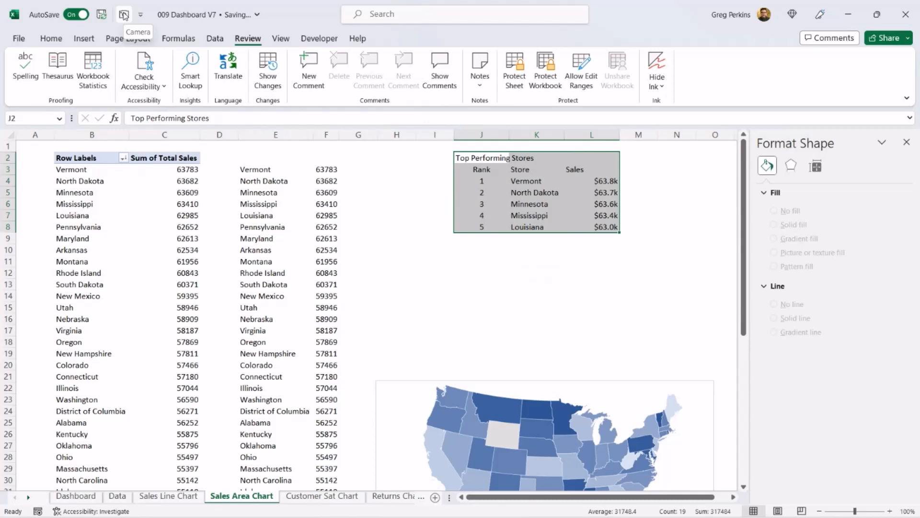
pyautogui.click(124, 15)
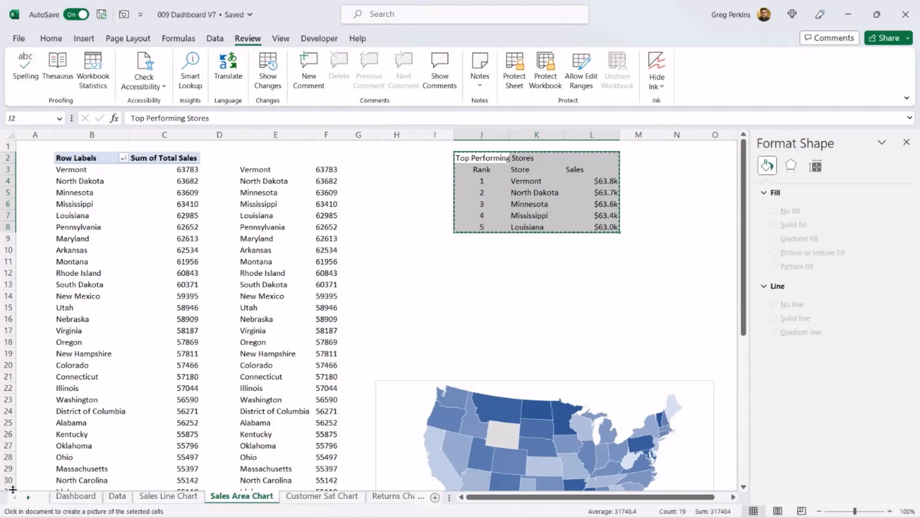
pyautogui.click(75, 496)
pyautogui.rightClick(245, 218)
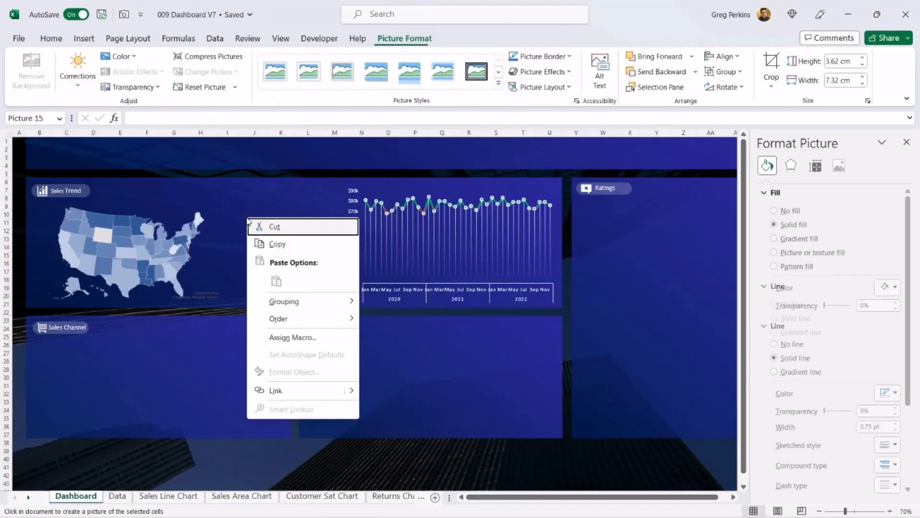
pyautogui.moveTo(337, 261); pyautogui.dragTo(311, 232)
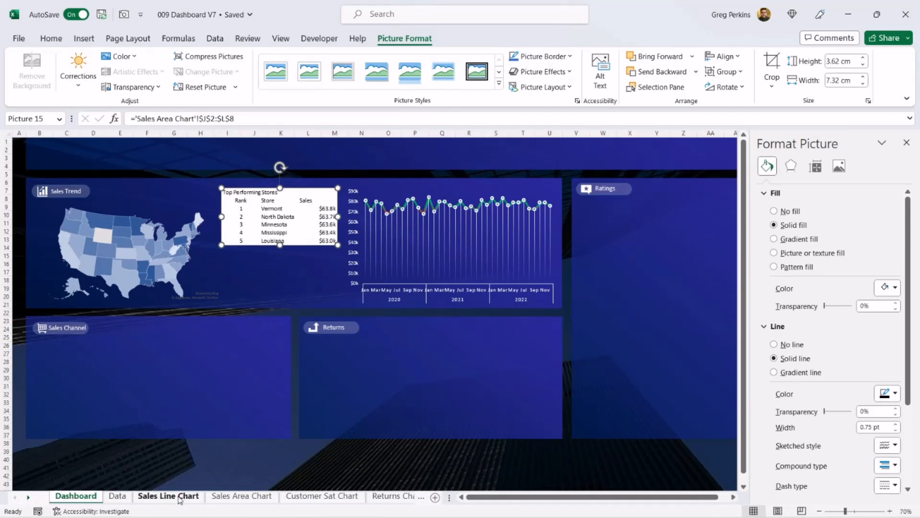
# Step: Add a border to the Rank, Store, Sales header row of the Top Performing Stores table
pyautogui.click(241, 496)
pyautogui.click(483, 260)
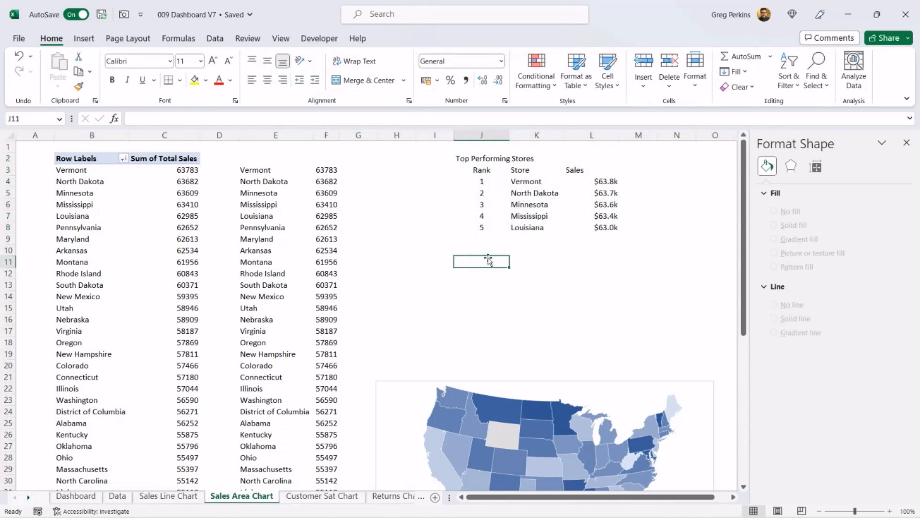
pyautogui.moveTo(466, 159)
pyautogui.mouseDown()
pyautogui.moveTo(605, 235)
pyautogui.moveTo(594, 225)
pyautogui.mouseUp()
pyautogui.moveTo(458, 170); pyautogui.dragTo(612, 172)
pyautogui.click(168, 80)
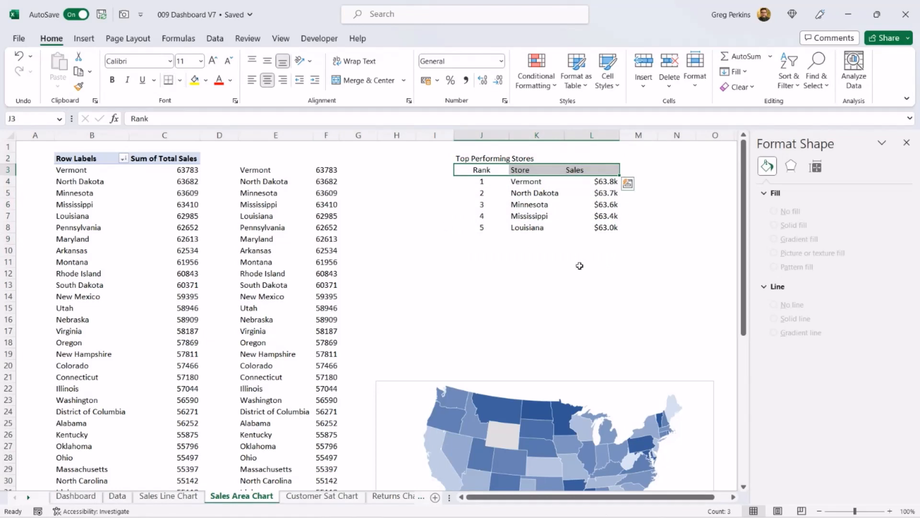
# Step: Change the border colour of the Rank, Store, Sales header row to white
pyautogui.click(570, 252)
pyautogui.moveTo(467, 158); pyautogui.dragTo(594, 228)
pyautogui.moveTo(466, 169); pyautogui.dragTo(599, 170)
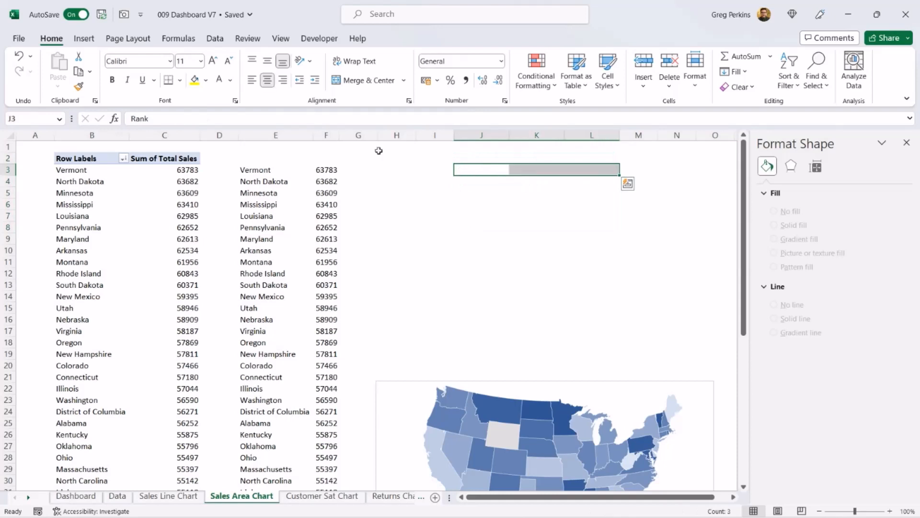
pyautogui.click(180, 82)
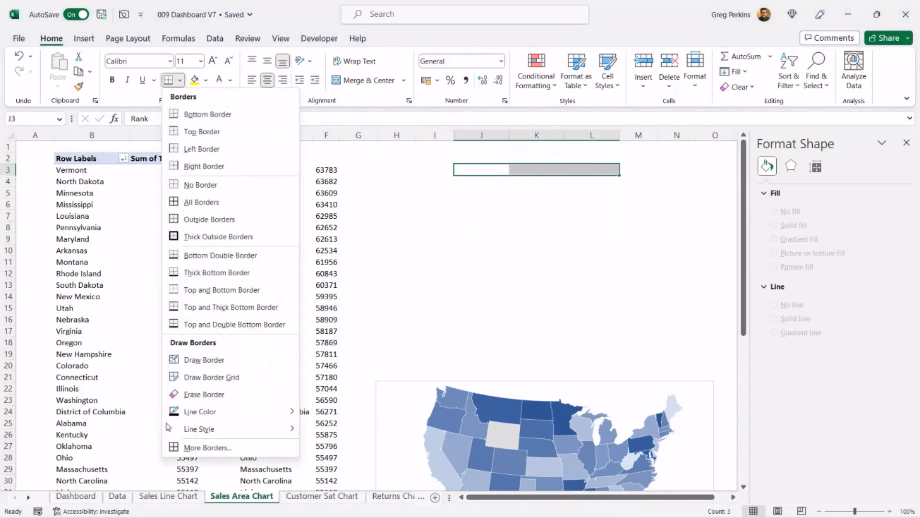
pyautogui.click(216, 448)
pyautogui.click(331, 276)
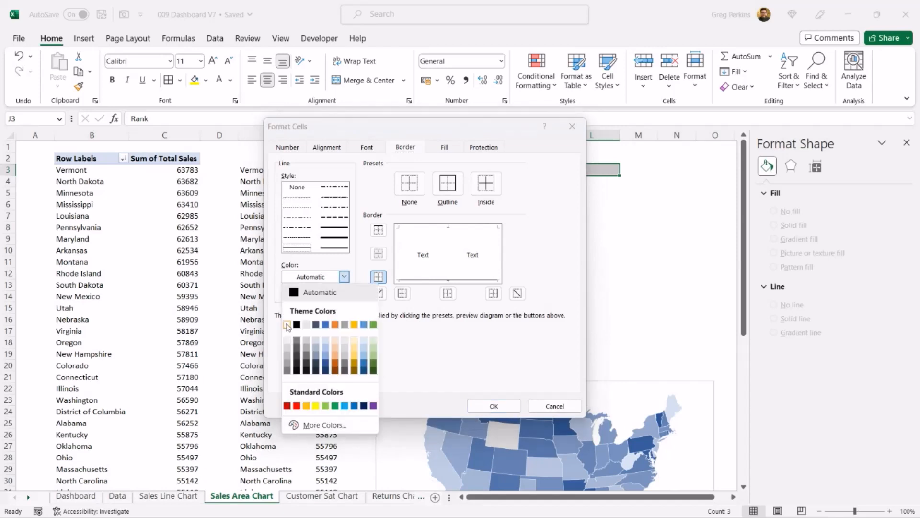
pyautogui.click(296, 322)
pyautogui.click(299, 248)
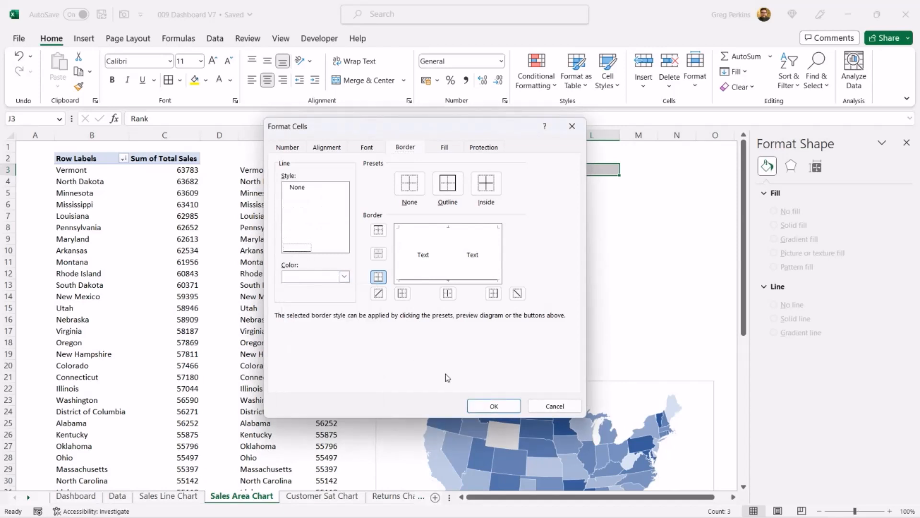
pyautogui.click(493, 406)
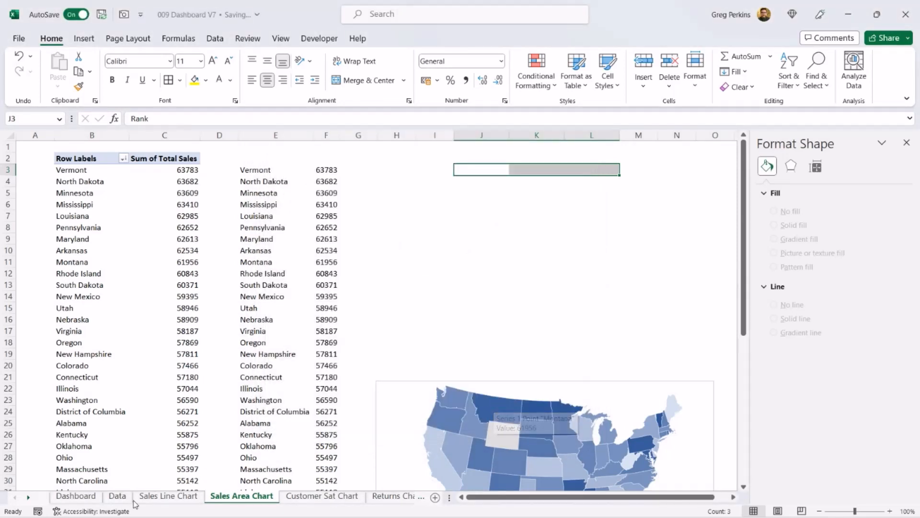
# Step: On the Dashboard, set the Top Performing Stores camera picture to No fill and No line
pyautogui.click(76, 496)
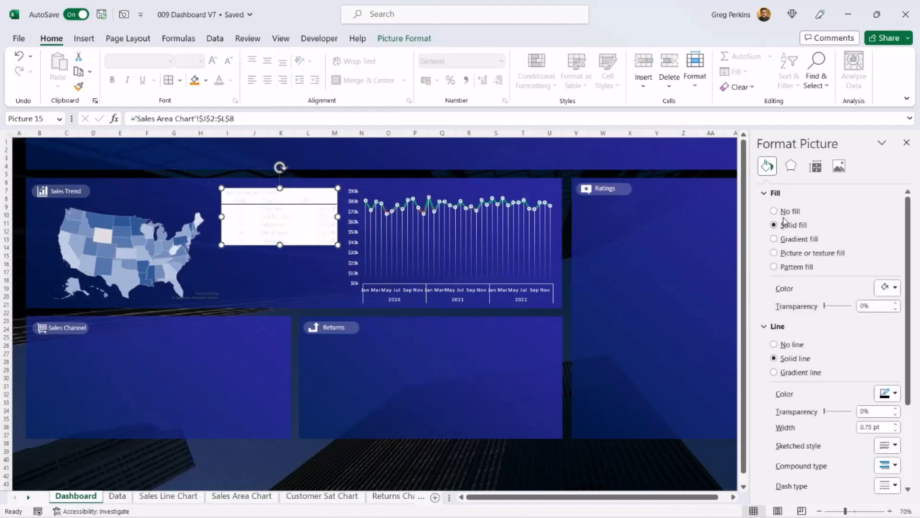
pyautogui.click(774, 211)
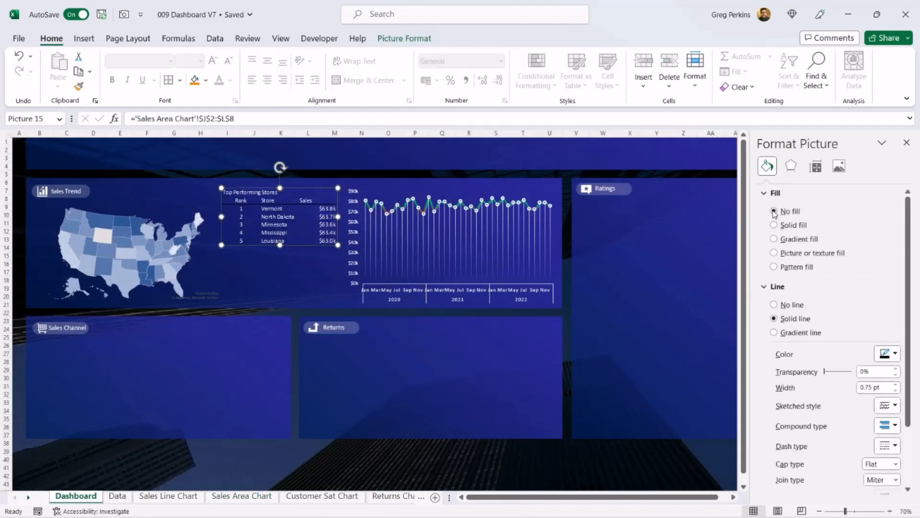
pyautogui.click(386, 473)
pyautogui.click(277, 208)
pyautogui.click(793, 305)
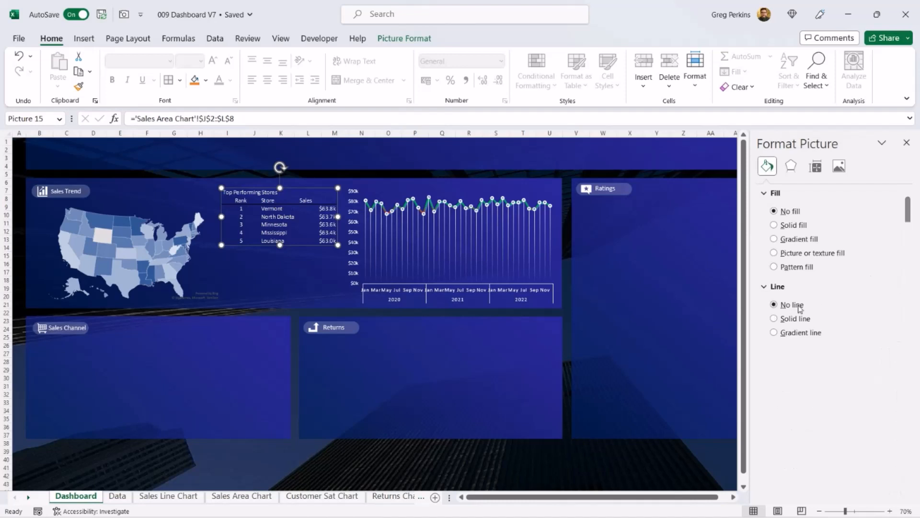
# Step: Stretch the camera picture slightly taller so the whole table shows
pyautogui.click(442, 446)
pyautogui.click(282, 235)
pyautogui.moveTo(279, 245); pyautogui.dragTo(279, 253)
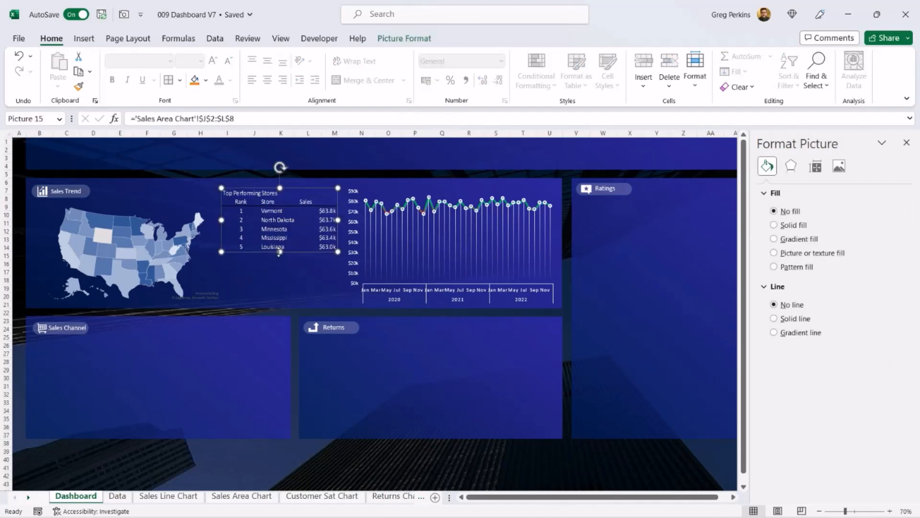
pyautogui.click(355, 465)
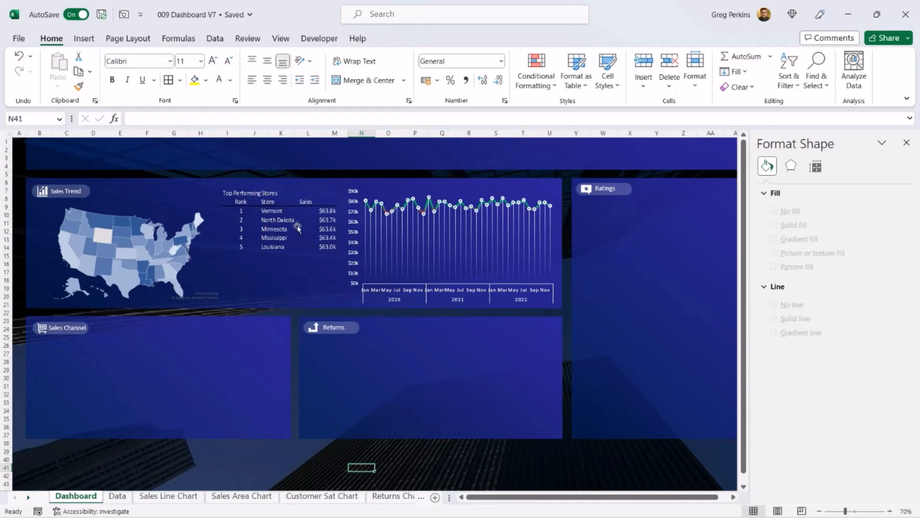
# Step: Copy the customer satisfaction bar chart and paste it into the Ratings panel on the Dashboard
pyautogui.click(118, 496)
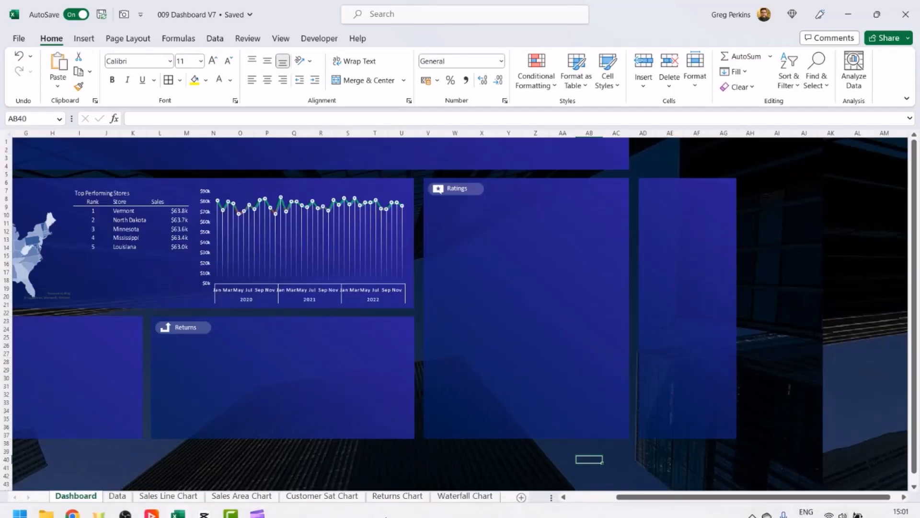
pyautogui.click(337, 496)
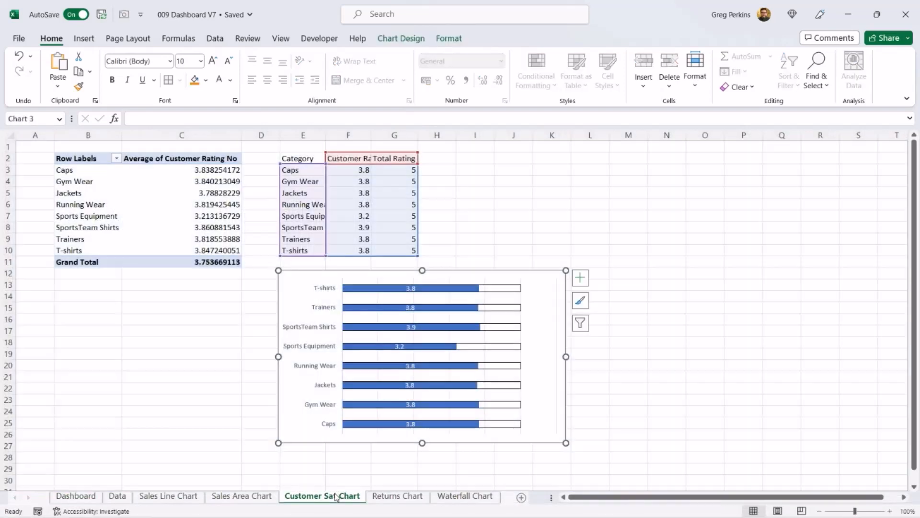
pyautogui.rightClick(540, 274)
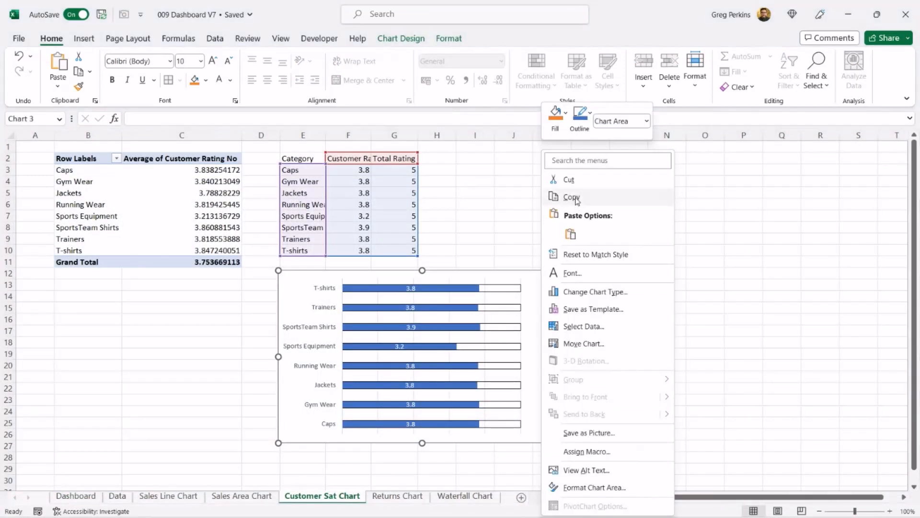
pyautogui.click(565, 201)
pyautogui.click(88, 498)
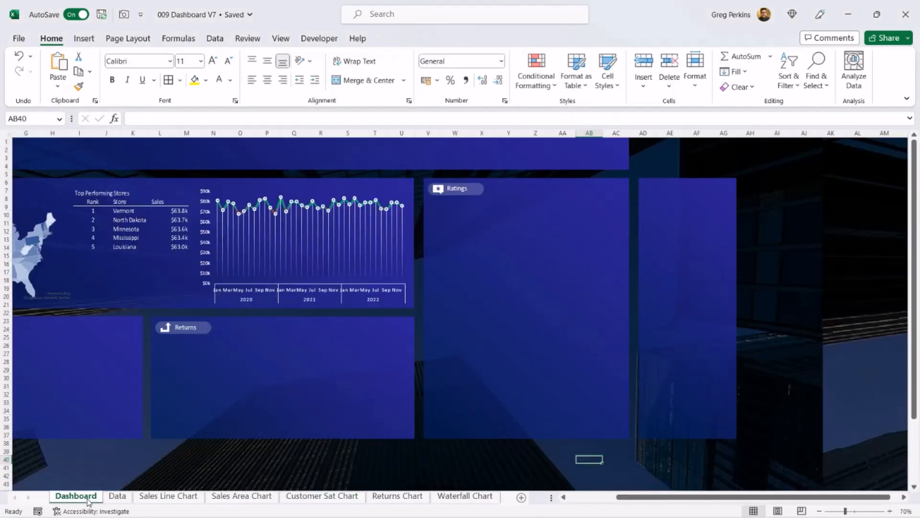
pyautogui.rightClick(457, 216)
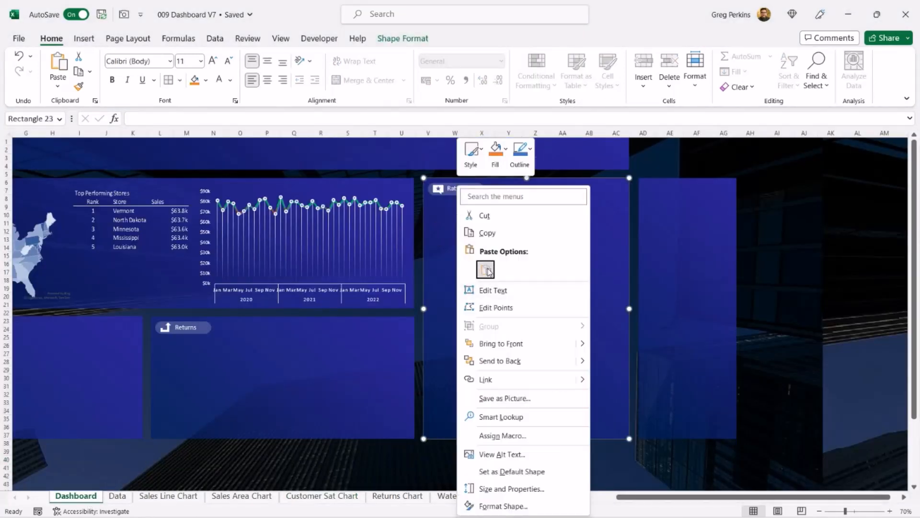
pyautogui.click(486, 270)
pyautogui.moveTo(523, 371); pyautogui.dragTo(565, 415)
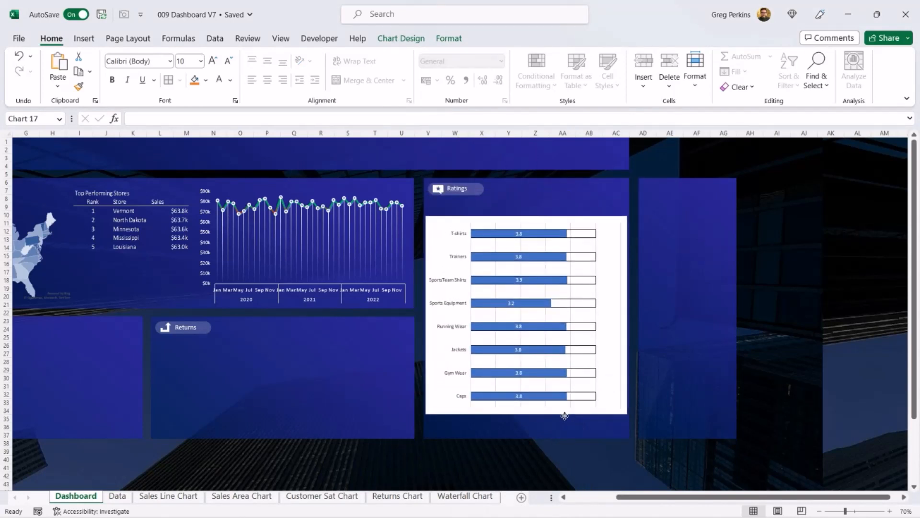
# Step: Delete the pasted chart's gridlines and set its plot area to No fill
pyautogui.click(570, 237)
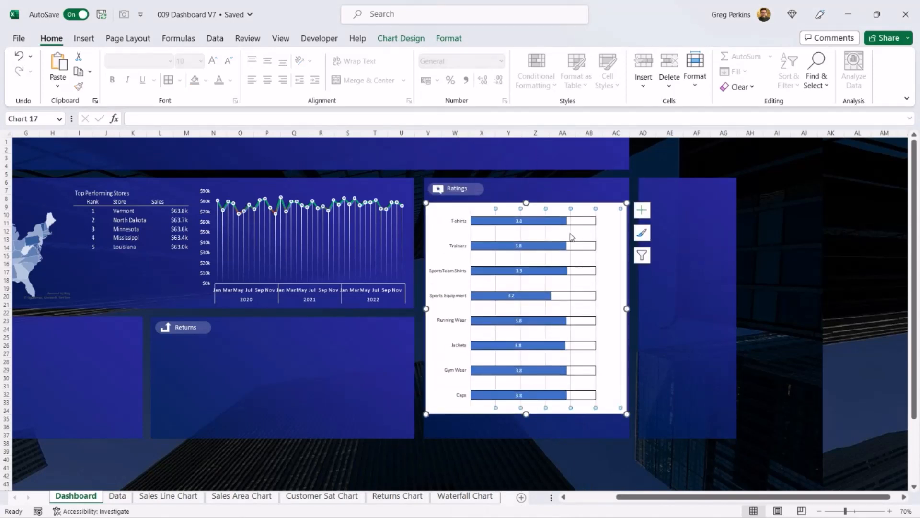
pyautogui.press('Delete')
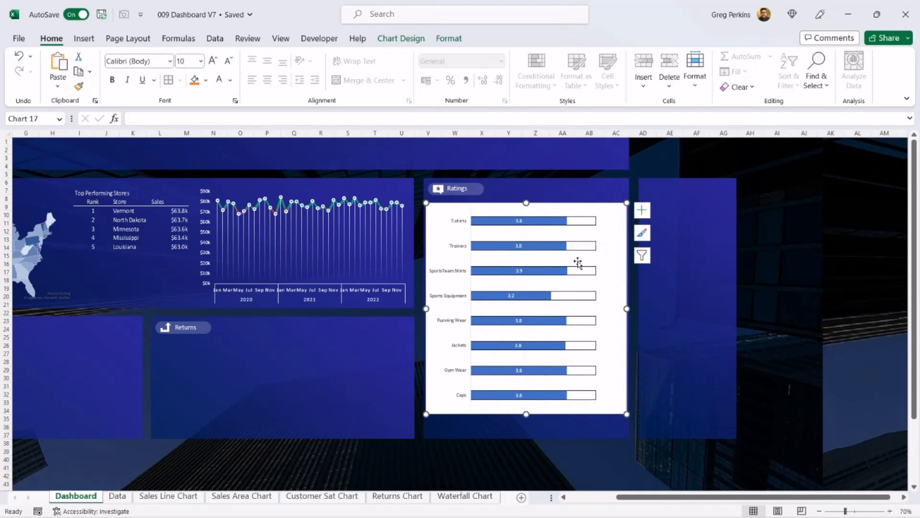
pyautogui.rightClick(588, 216)
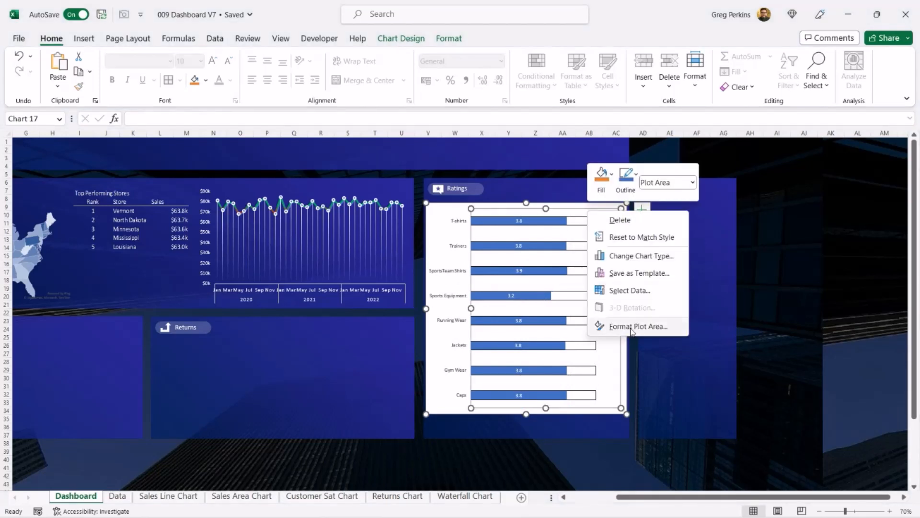
pyautogui.click(631, 327)
pyautogui.click(775, 229)
# Step: Set the chart's category axis label text colour to white
pyautogui.click(544, 297)
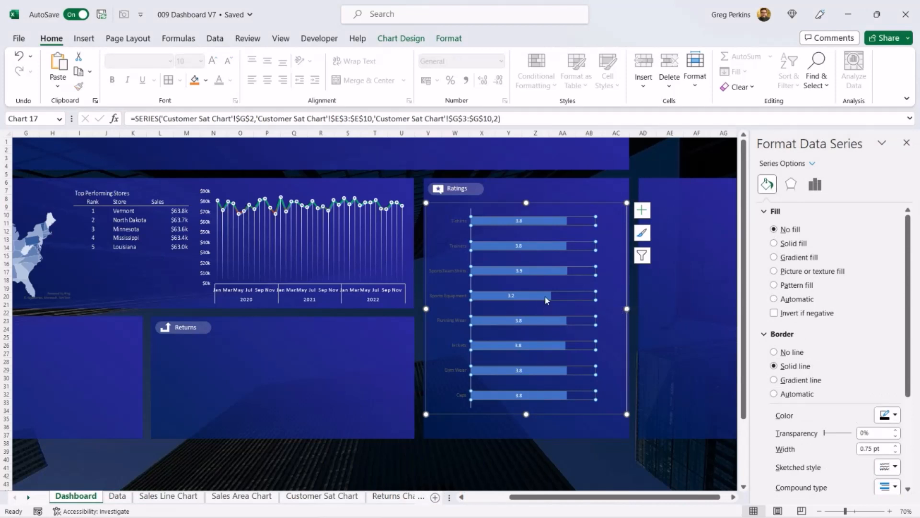
pyautogui.click(889, 415)
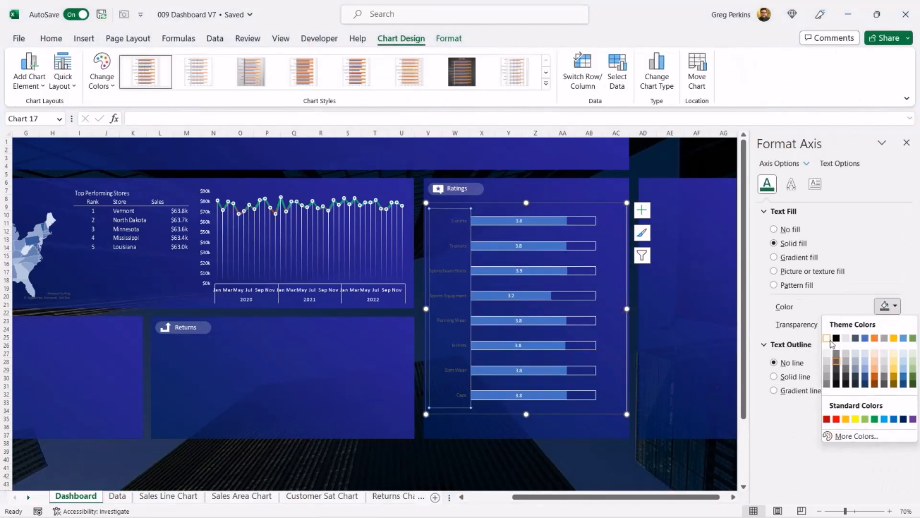
pyautogui.click(828, 338)
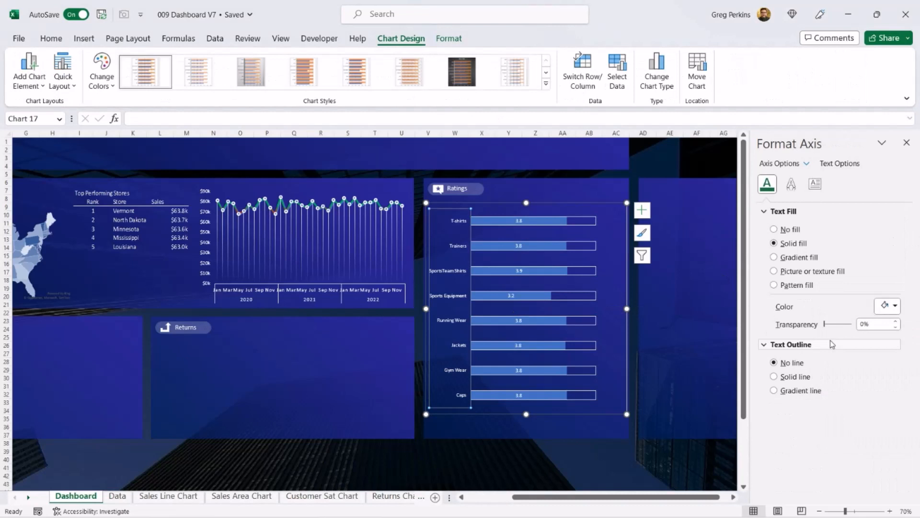
# Step: Give the Customer Rating bars a gradient fill and set the first gradient stop to red
pyautogui.click(558, 221)
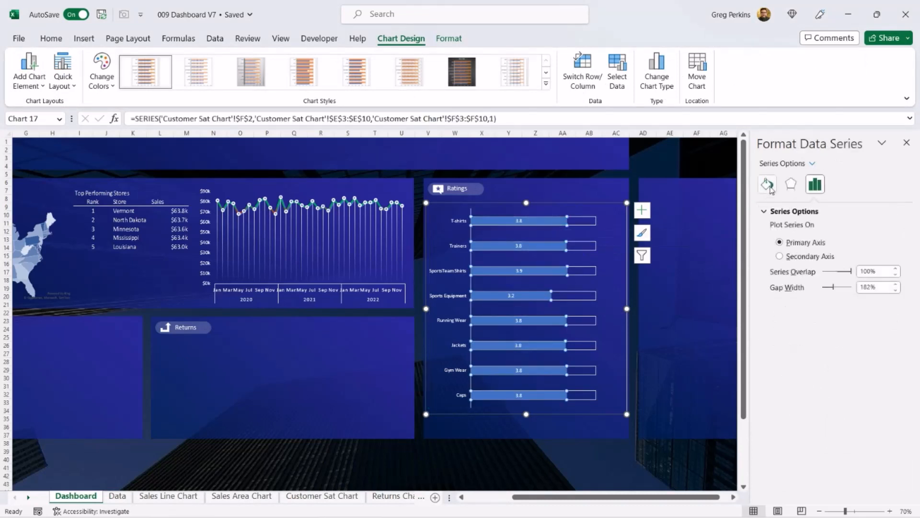
pyautogui.click(768, 185)
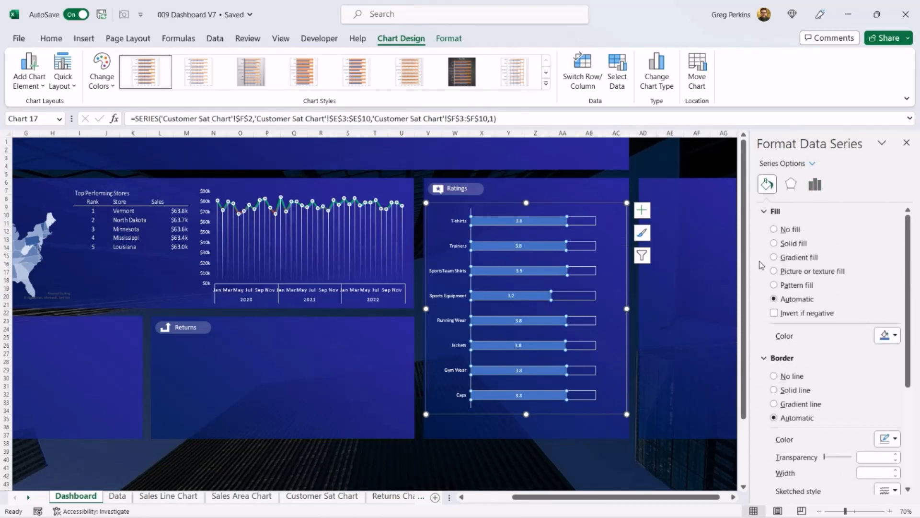
pyautogui.click(774, 258)
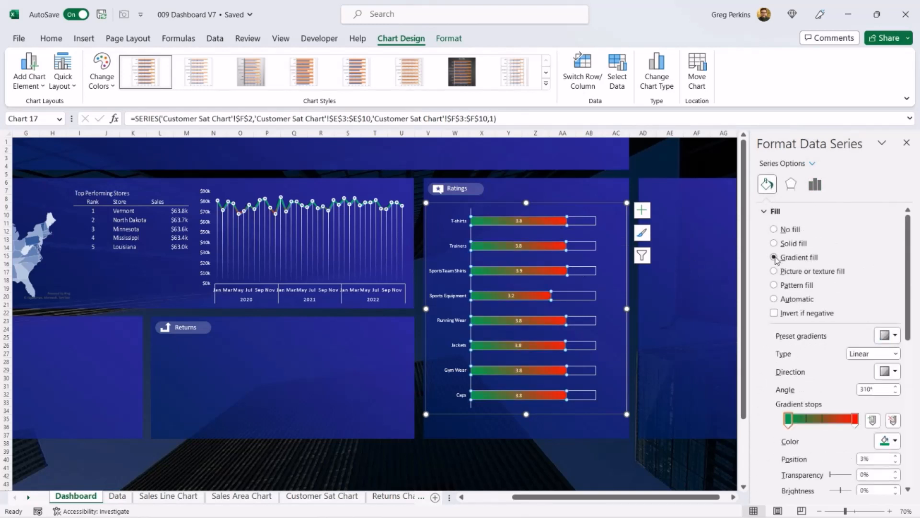
pyautogui.click(790, 420)
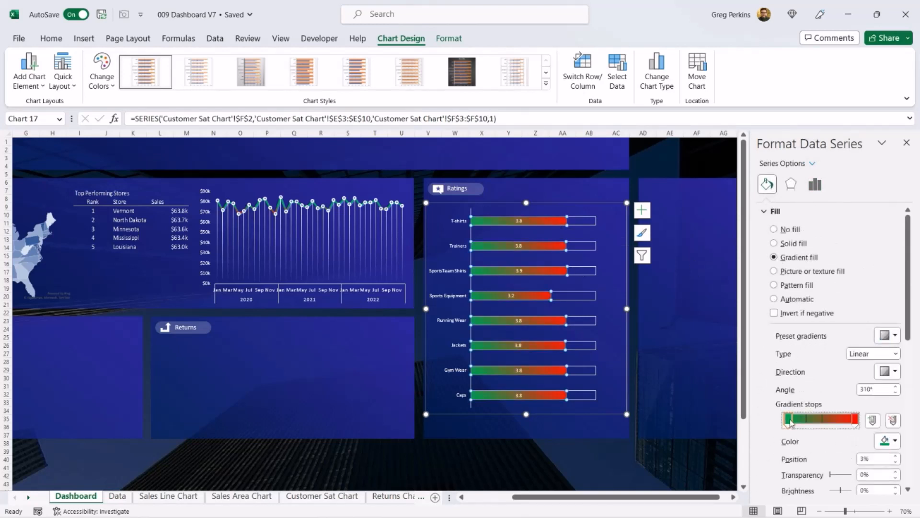
pyautogui.click(888, 441)
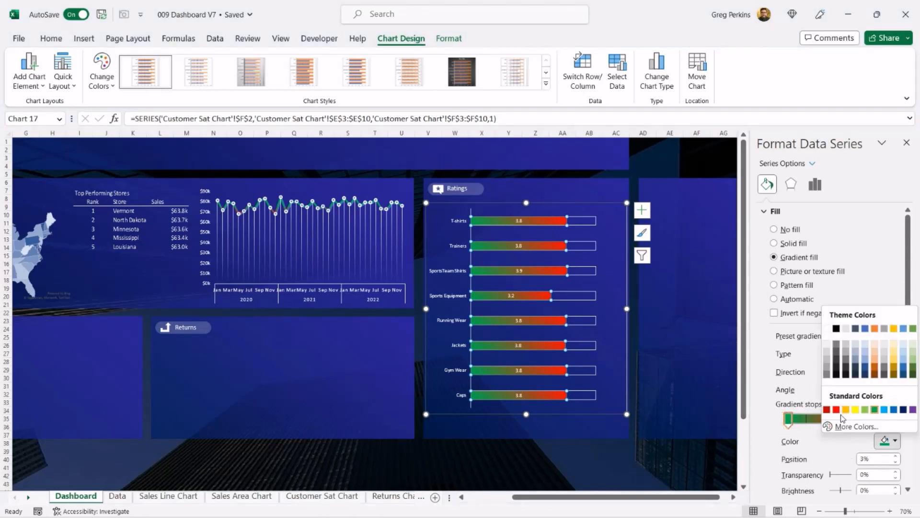
pyautogui.click(837, 409)
# Step: Set the last gradient stop of the rating bars to green
pyautogui.click(814, 420)
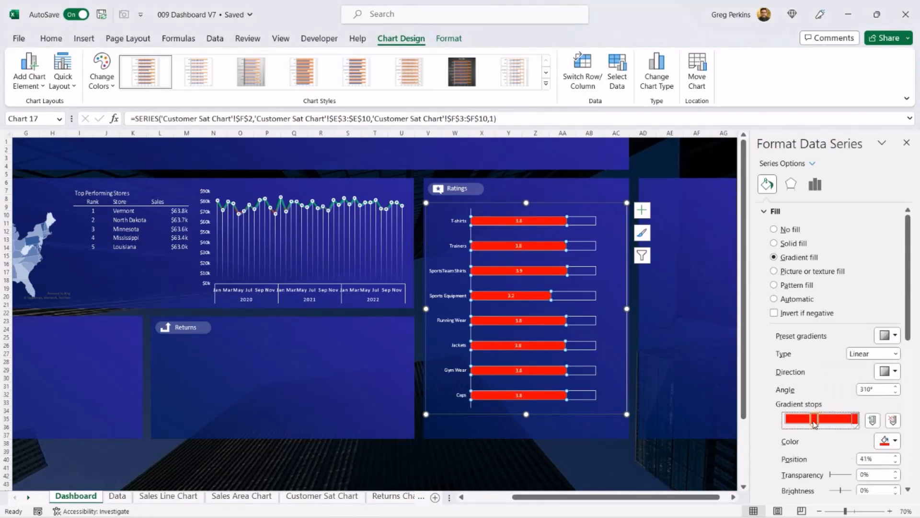
pyautogui.moveTo(814, 424); pyautogui.dragTo(819, 423)
pyautogui.click(855, 421)
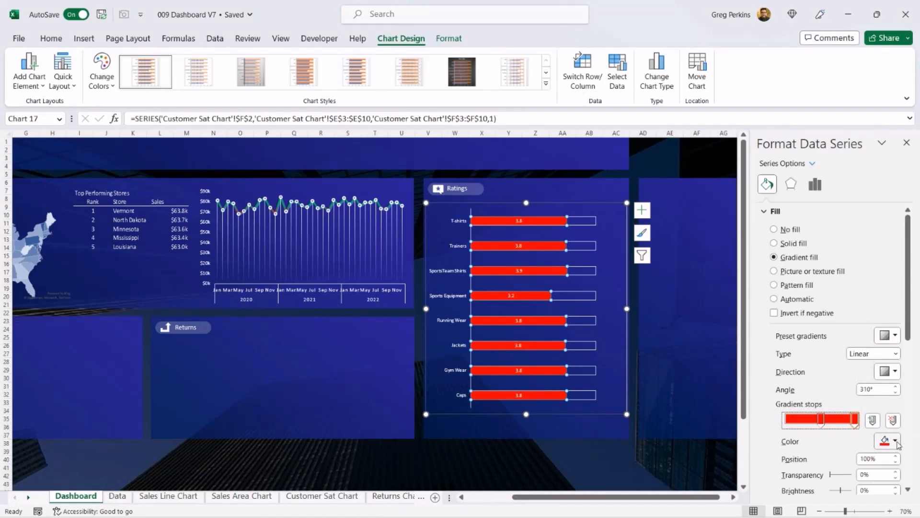
pyautogui.click(895, 441)
pyautogui.click(873, 410)
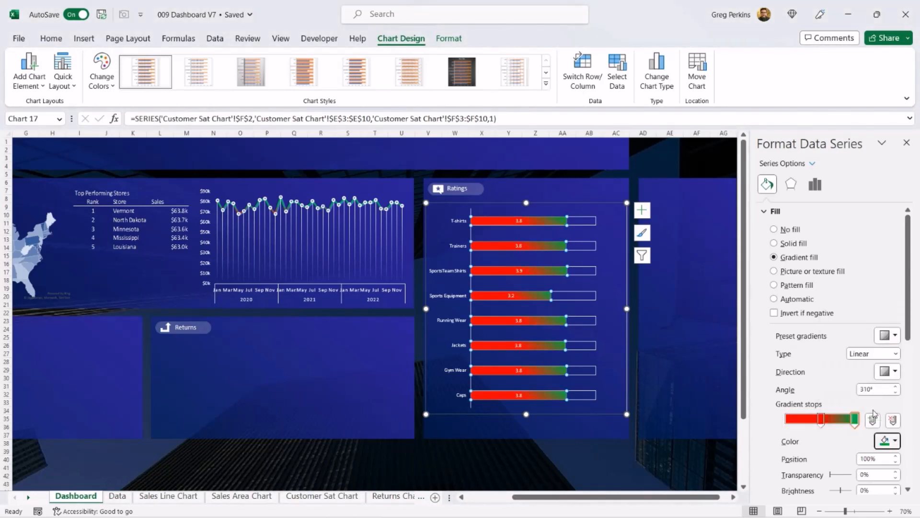
# Step: Move a gradient stop to 22% and colour the stop at 57% light orange
pyautogui.moveTo(820, 420); pyautogui.dragTo(801, 420)
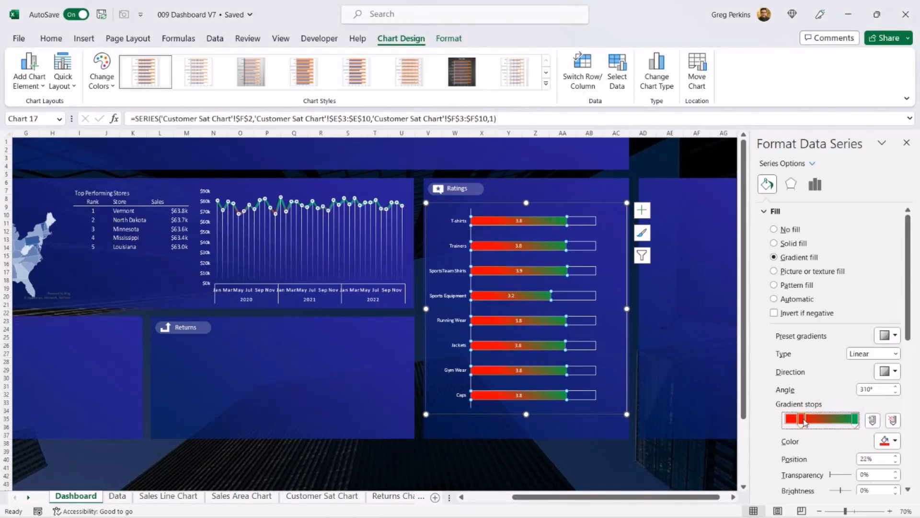
pyautogui.click(872, 421)
pyautogui.click(895, 441)
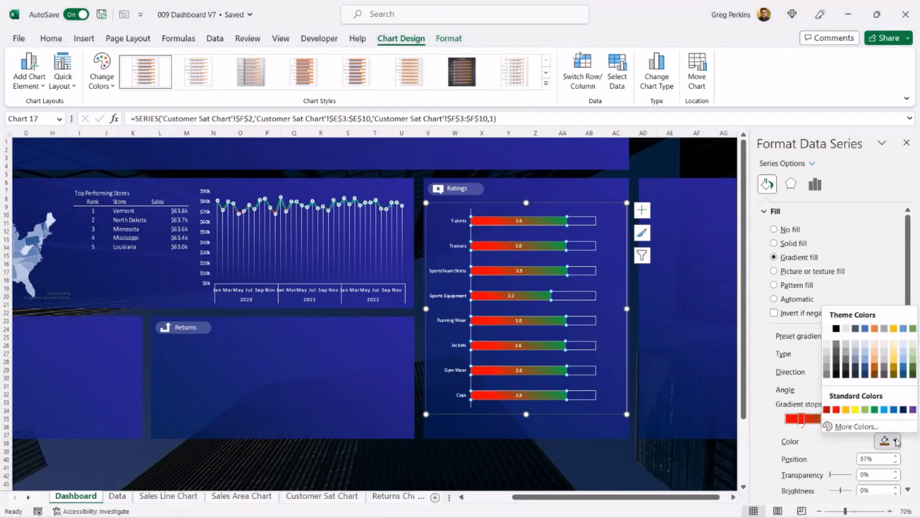
pyautogui.click(875, 363)
pyautogui.click(519, 220)
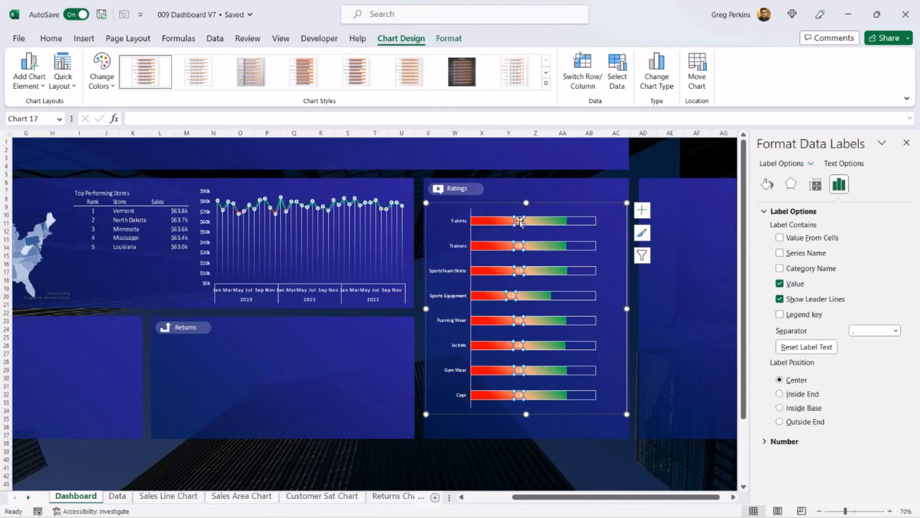
pyautogui.click(531, 451)
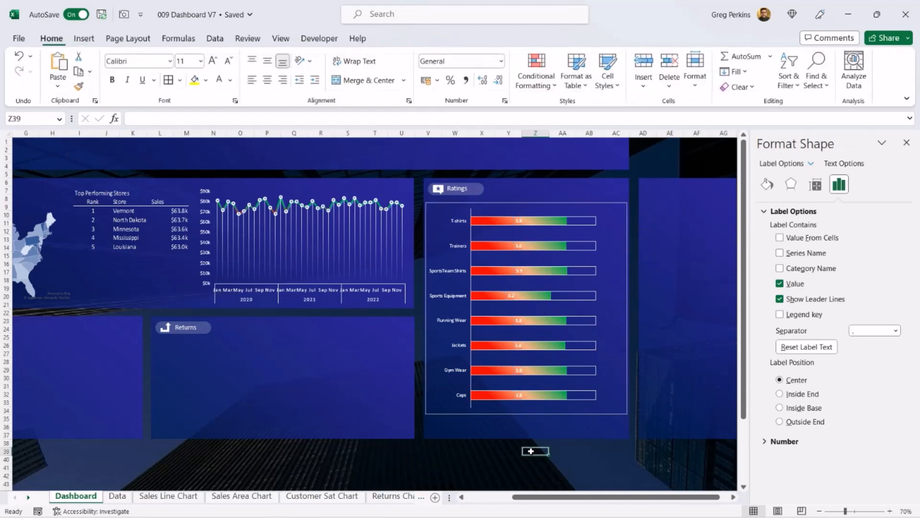
pyautogui.click(613, 233)
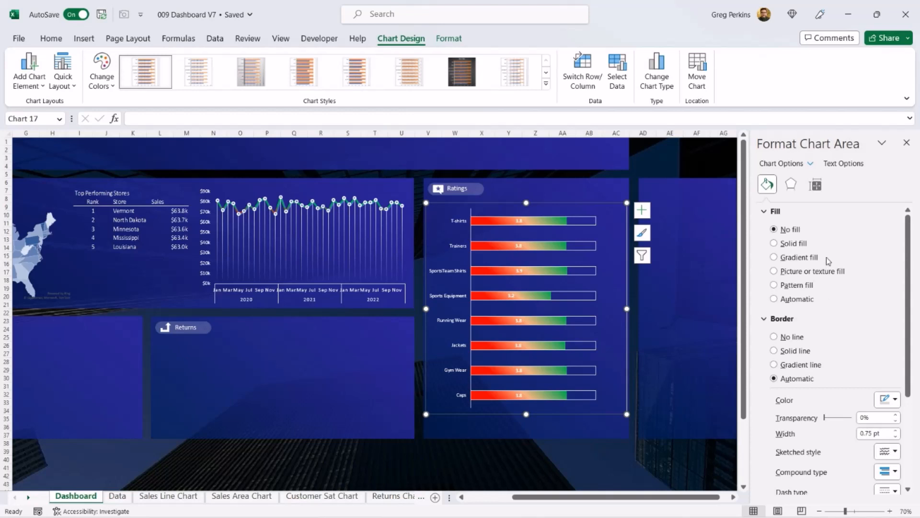
pyautogui.click(588, 458)
# Step: Copy the Concession returns doughnut PivotChart from the Returns Chart sheet and paste it onto the Dashboard
pyautogui.moveTo(551, 497); pyautogui.dragTo(507, 497)
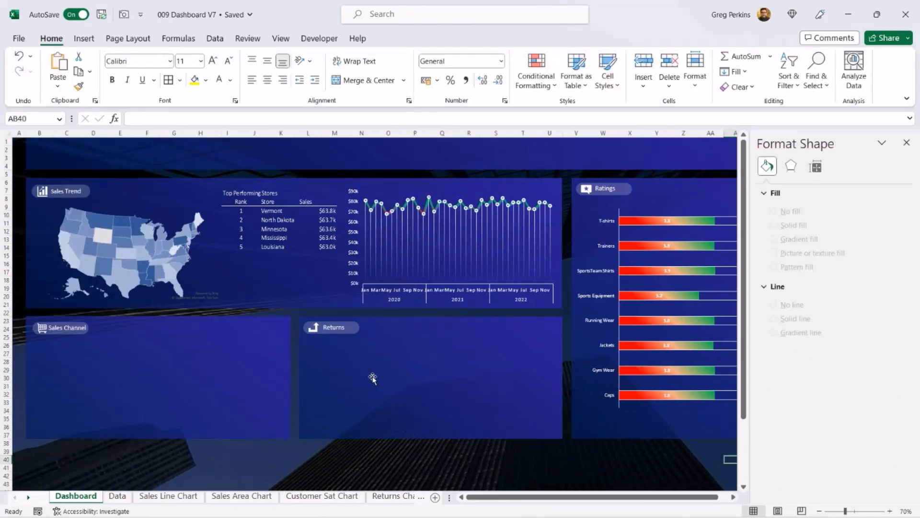
pyautogui.click(29, 497)
pyautogui.click(315, 496)
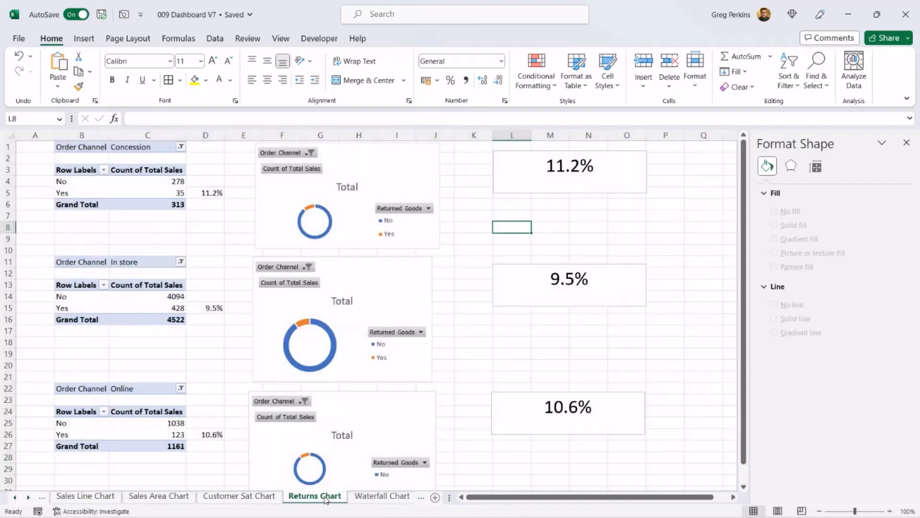
pyautogui.click(395, 164)
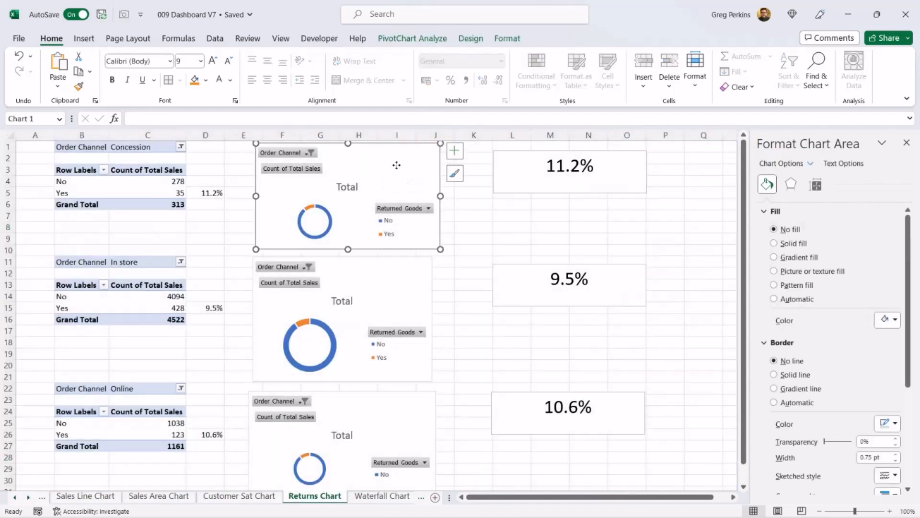
pyautogui.rightClick(396, 165)
pyautogui.click(427, 179)
pyautogui.click(14, 497)
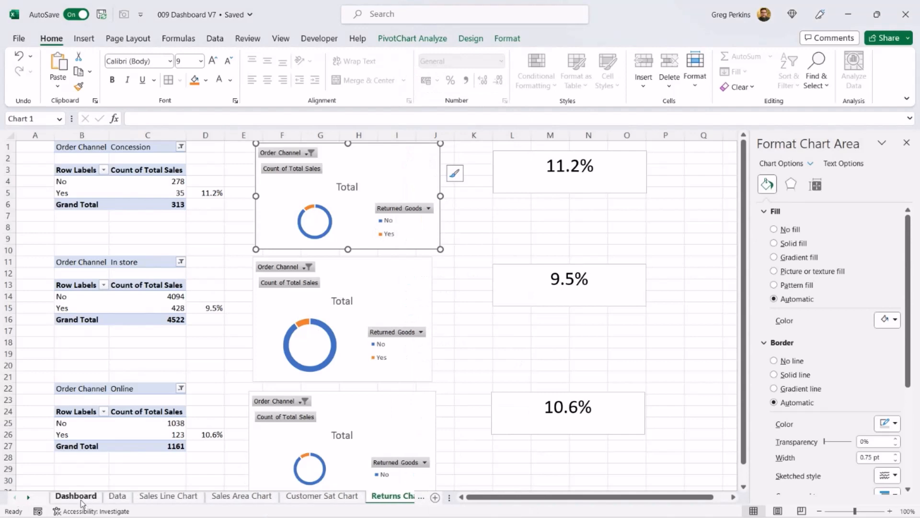
pyautogui.click(74, 495)
pyautogui.hotkey('ctrl', 'v')
# Step: Hide all field buttons on the pasted doughnut chart and delete its legend
pyautogui.click(412, 39)
pyautogui.click(674, 72)
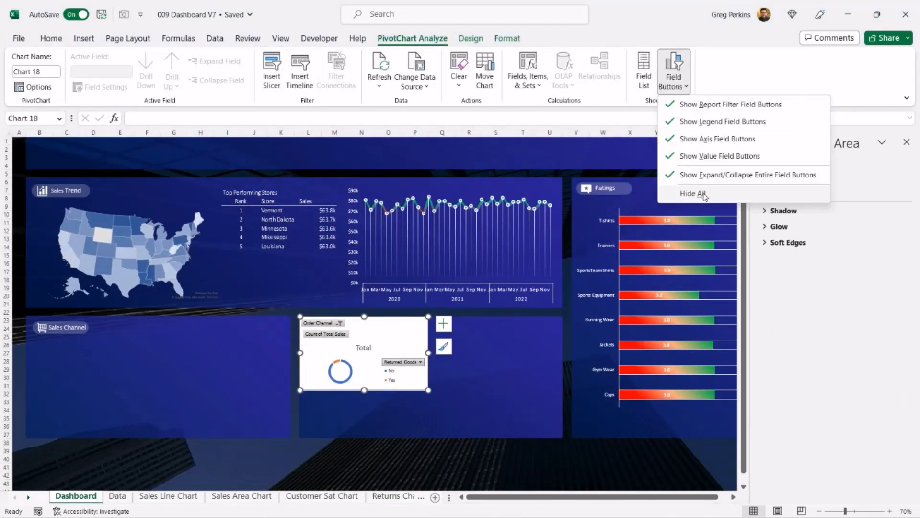
pyautogui.click(693, 193)
pyautogui.click(417, 353)
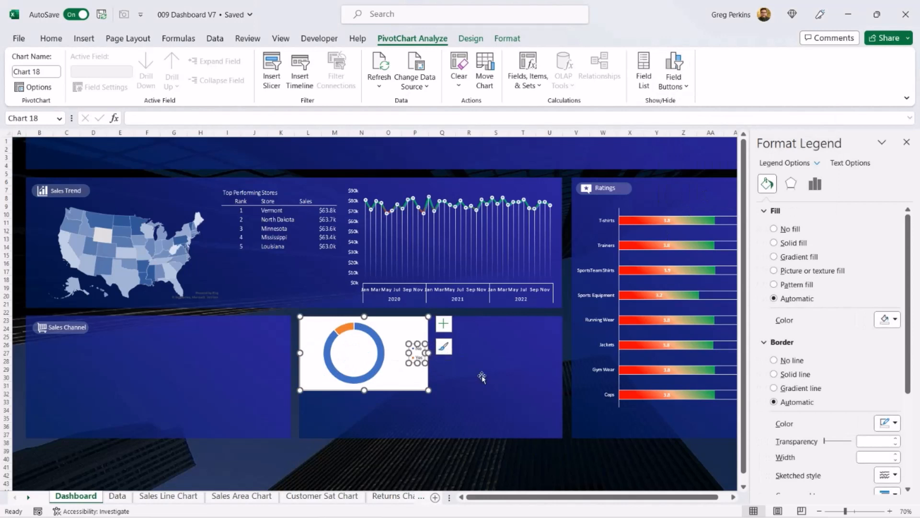
pyautogui.press('Delete')
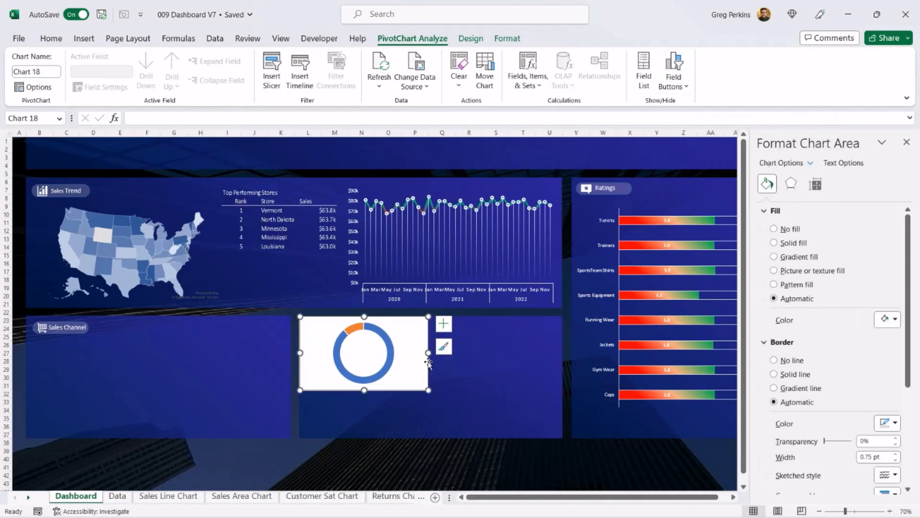
# Step: Resize the doughnut chart smaller within the Returns panel
pyautogui.moveTo(428, 389)
pyautogui.mouseDown()
pyautogui.moveTo(378, 393)
pyautogui.moveTo(381, 415)
pyautogui.moveTo(390, 416)
pyautogui.mouseUp()
pyautogui.click(381, 415)
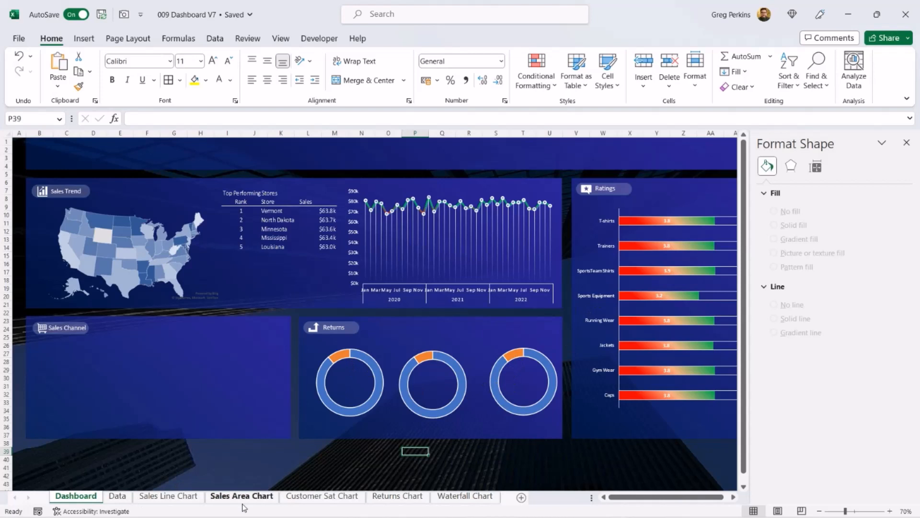
# Step: Sort the Returned Goods row labels of the Returns Chart PivotTables in descending order
pyautogui.click(412, 497)
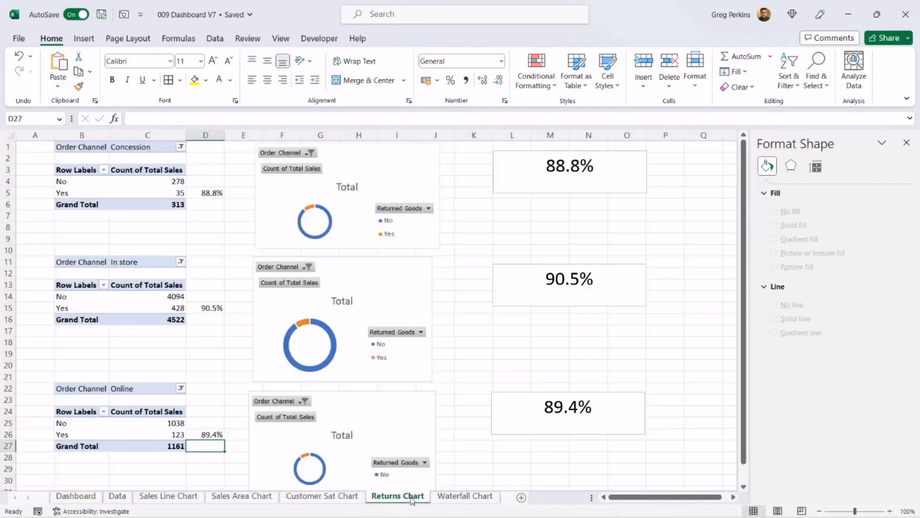
pyautogui.click(103, 170)
pyautogui.click(87, 218)
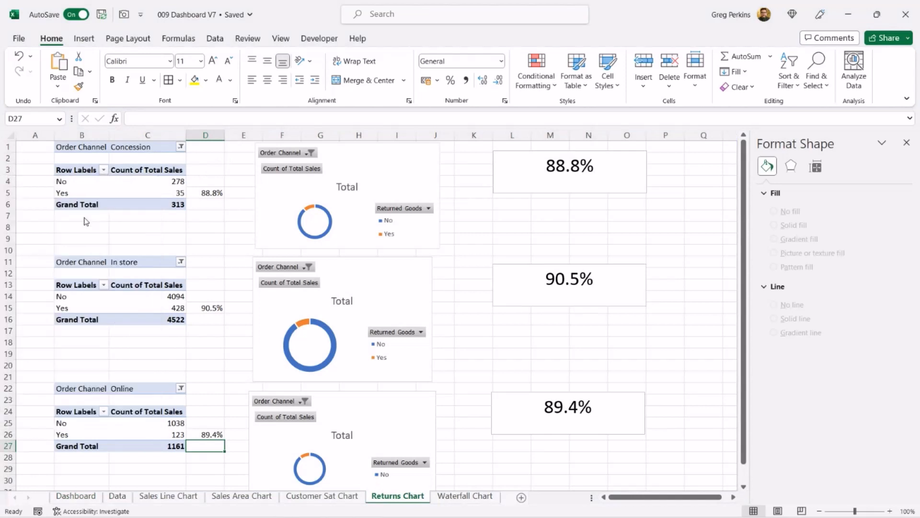
pyautogui.click(415, 349)
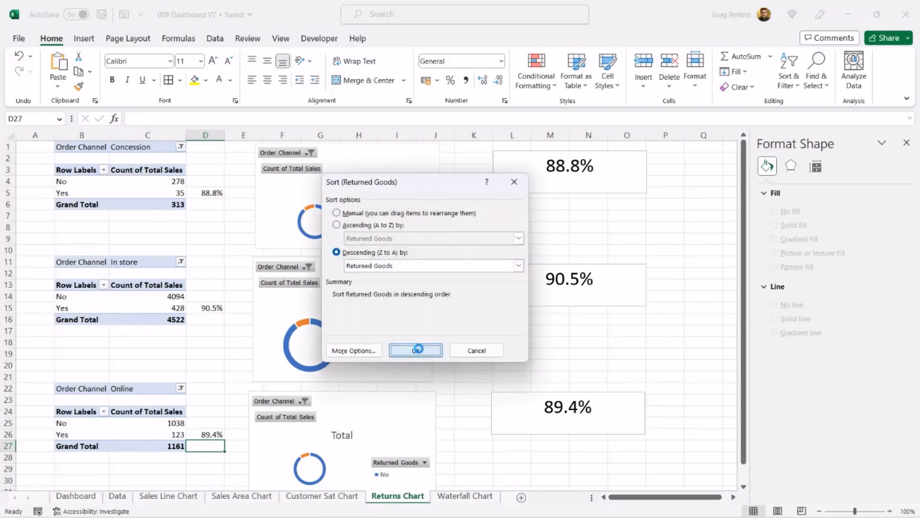
pyautogui.click(338, 252)
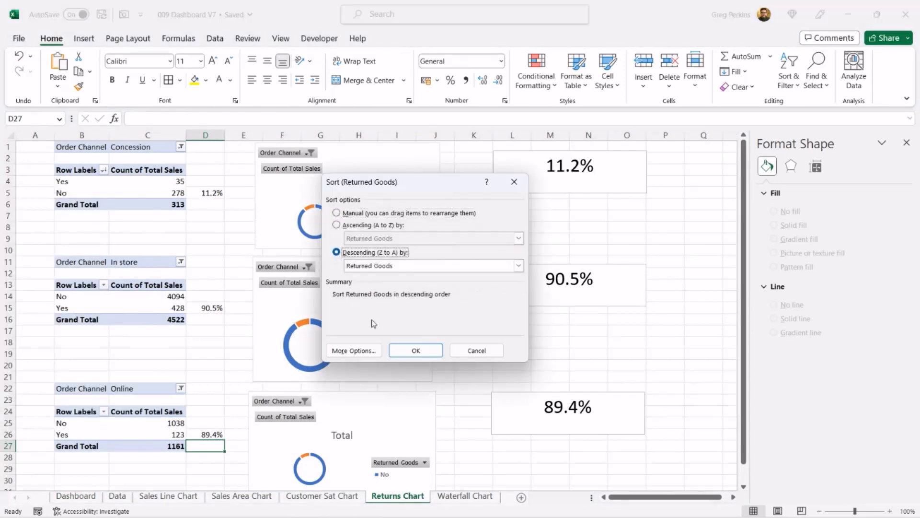
pyautogui.click(417, 352)
pyautogui.click(103, 411)
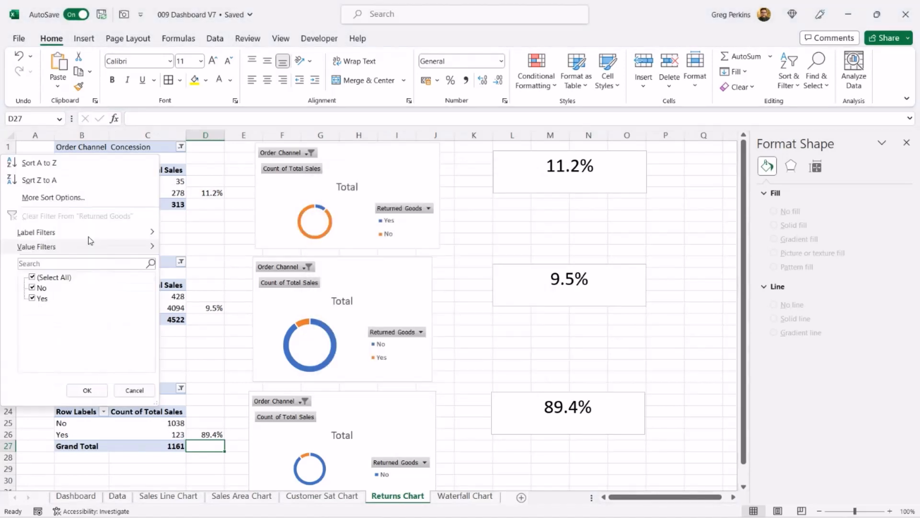
pyautogui.click(88, 197)
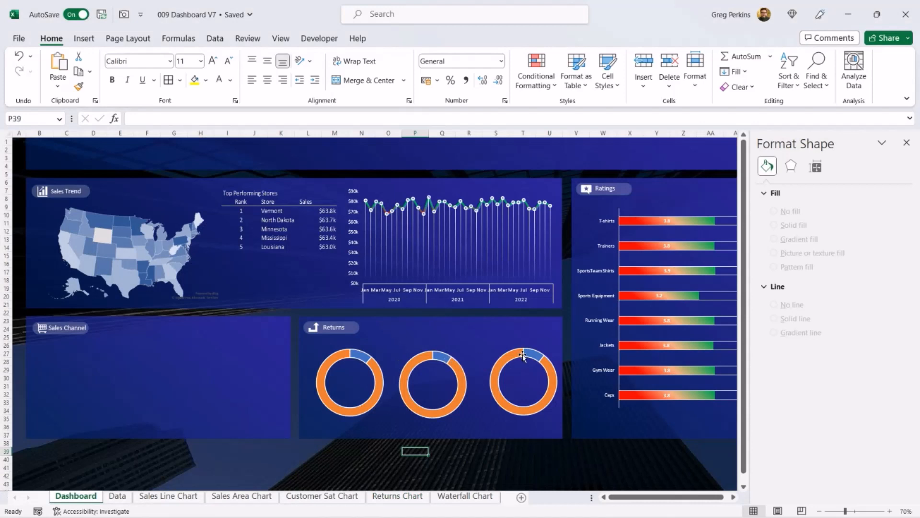
# Step: Set the doughnut hole size of the first Returns doughnut to 85%
pyautogui.click(334, 360)
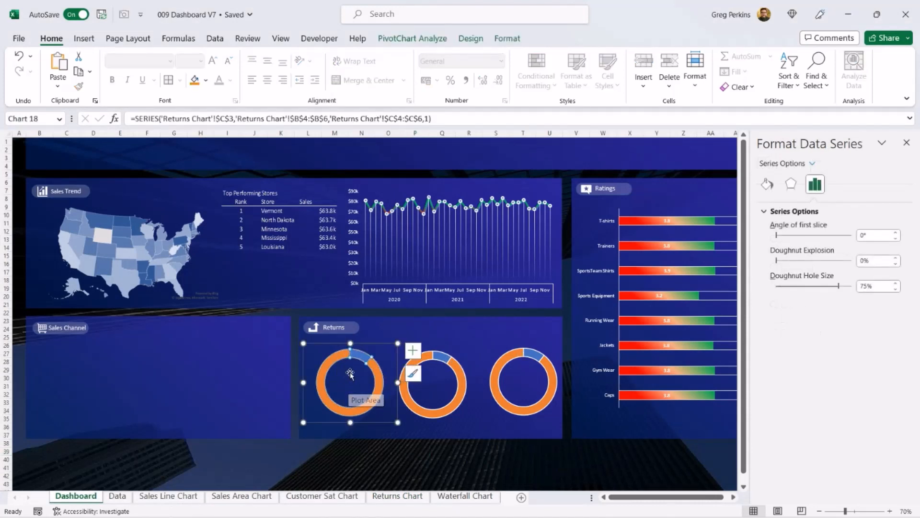
pyautogui.click(896, 283)
pyautogui.click(896, 283)
pyautogui.click(896, 283)
pyautogui.click(895, 283)
pyautogui.click(896, 284)
pyautogui.click(895, 283)
pyautogui.click(895, 283)
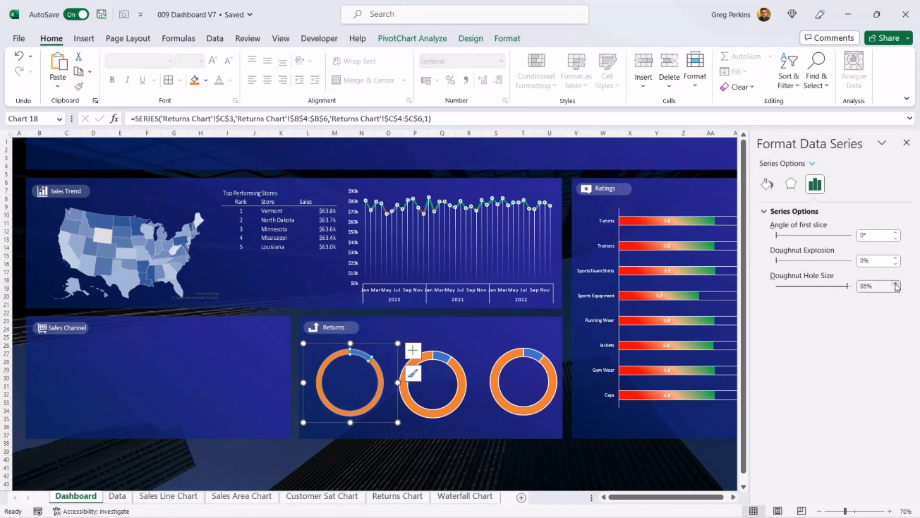
# Step: Set the doughnut hole size of the second and third Returns doughnuts to 85%
pyautogui.click(447, 386)
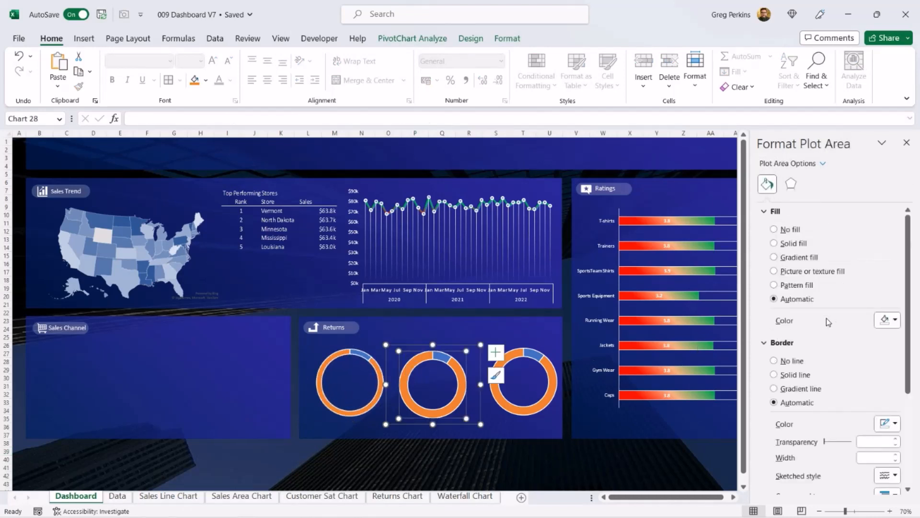
pyautogui.click(456, 371)
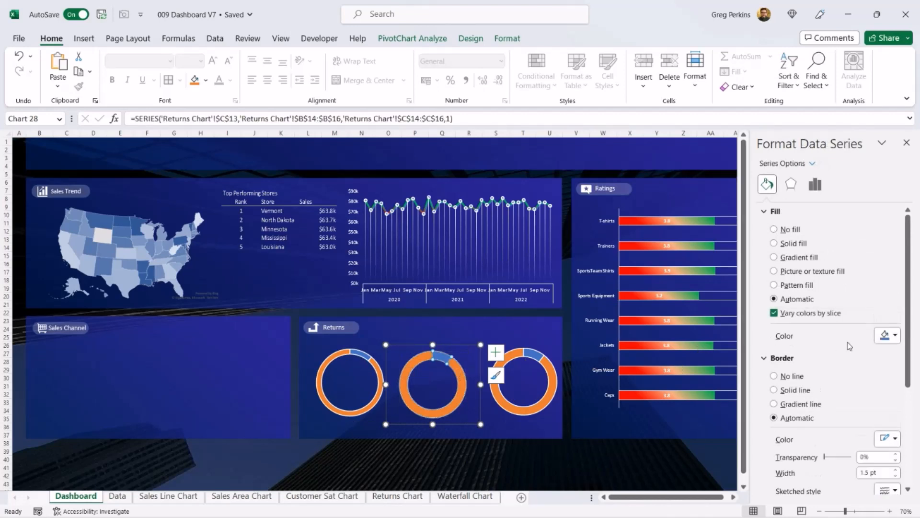
pyautogui.click(814, 184)
pyautogui.moveTo(868, 287); pyautogui.dragTo(847, 288)
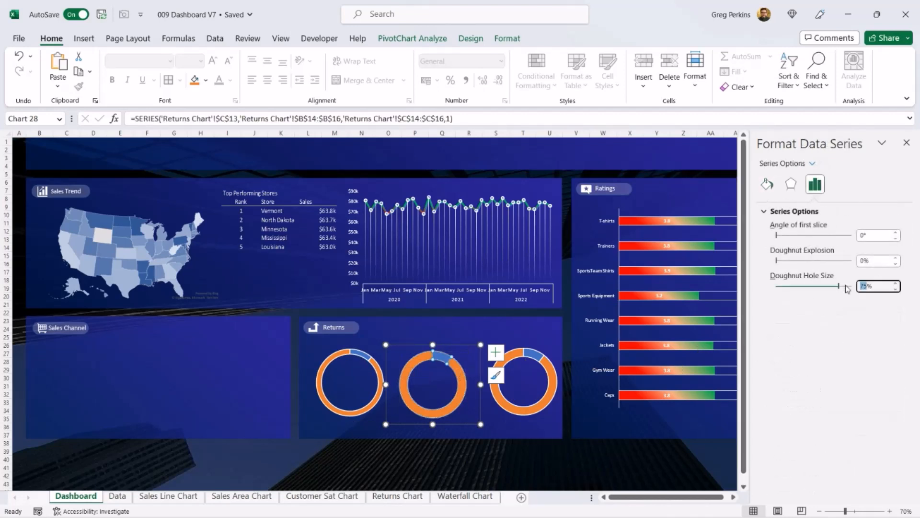
pyautogui.write('85')
pyautogui.press('Return')
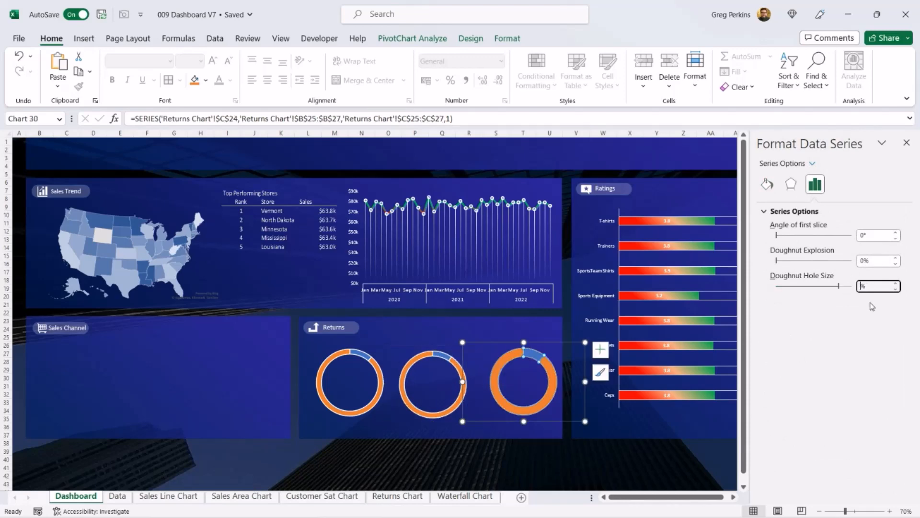
pyautogui.write('85')
pyautogui.press('Return')
pyautogui.click(348, 427)
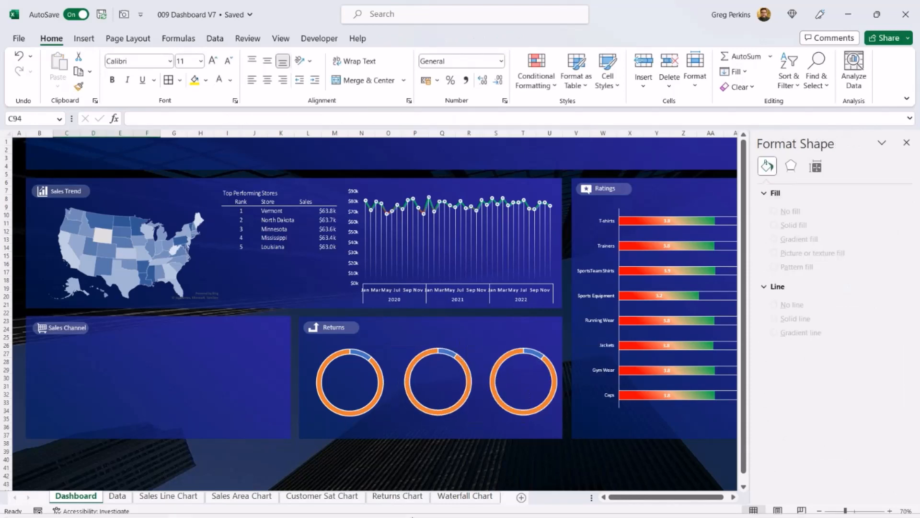
# Step: Copy the three percentage text boxes from the Returns Chart sheet and paste them onto the Dashboard
pyautogui.click(418, 497)
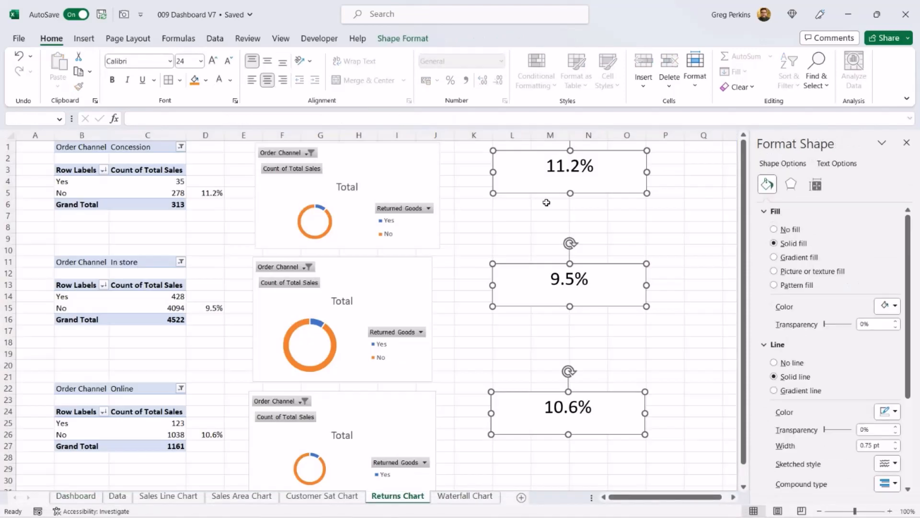
pyautogui.rightClick(608, 181)
pyautogui.press('Escape')
pyautogui.click(85, 500)
pyautogui.click(324, 320)
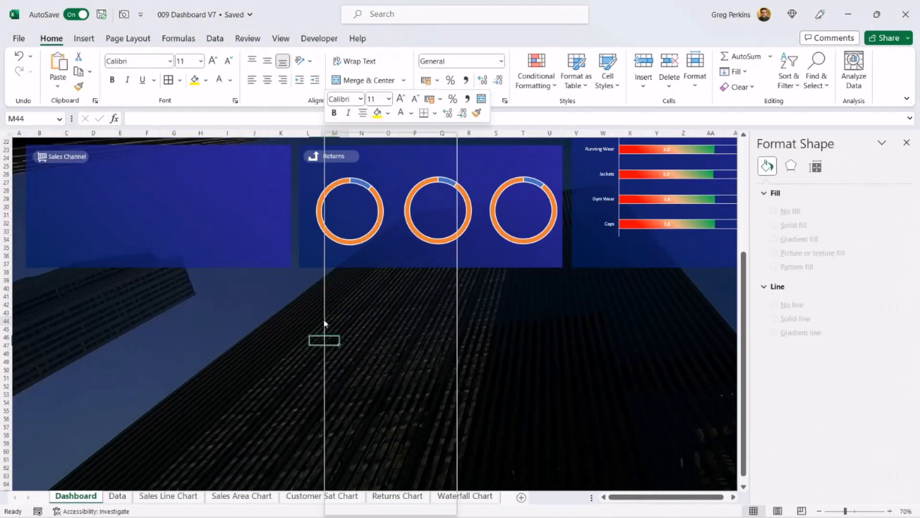
pyautogui.rightClick(324, 321)
pyautogui.click(354, 217)
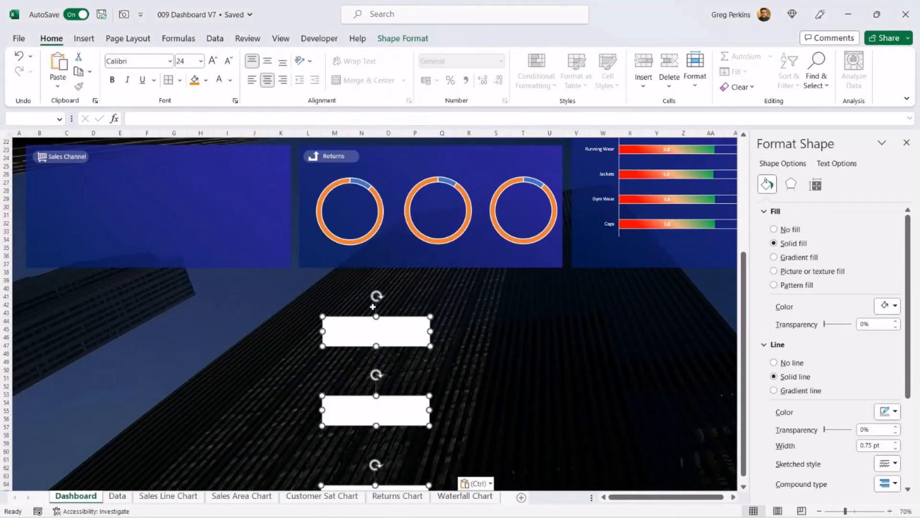
pyautogui.click(353, 335)
pyautogui.click(134, 118)
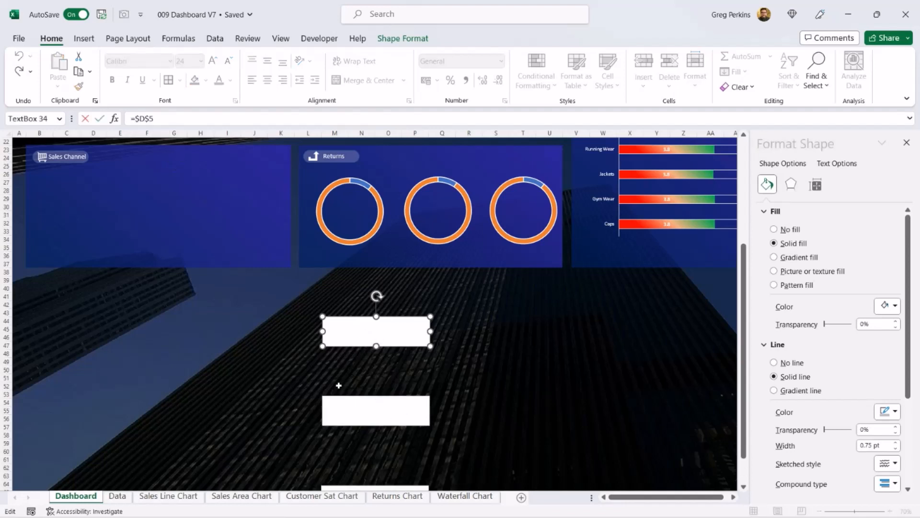
pyautogui.click(415, 498)
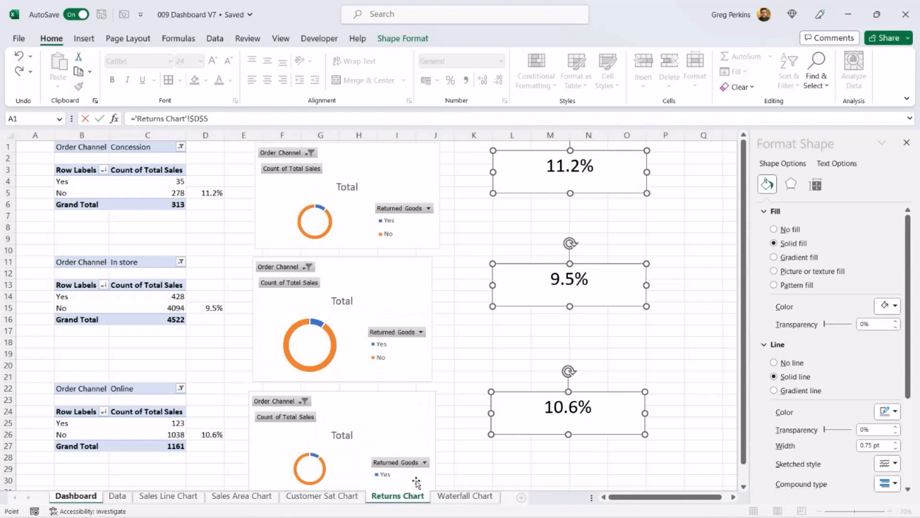
pyautogui.click(92, 499)
pyautogui.click(511, 378)
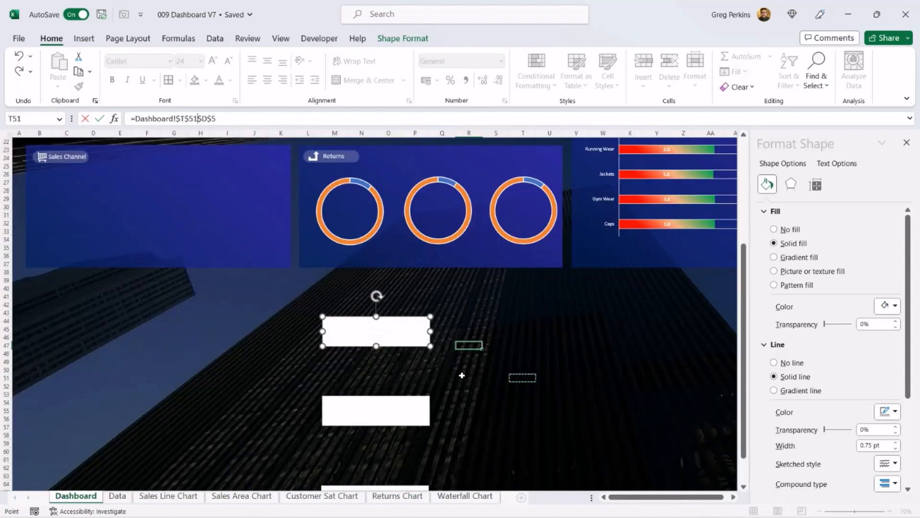
pyautogui.click(420, 356)
pyautogui.press('Escape')
# Step: Link the first pasted text box to cell D5 on the Returns Chart sheet
pyautogui.click(134, 119)
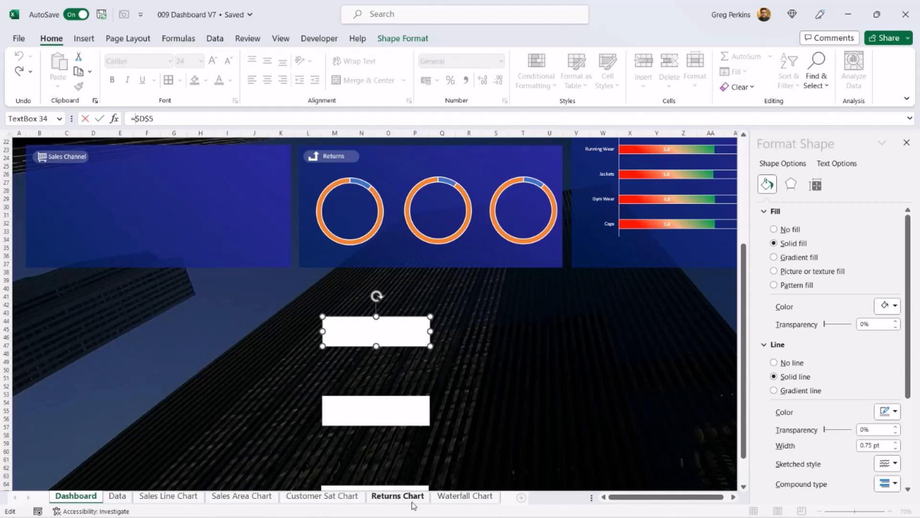
pyautogui.click(398, 496)
pyautogui.click(230, 166)
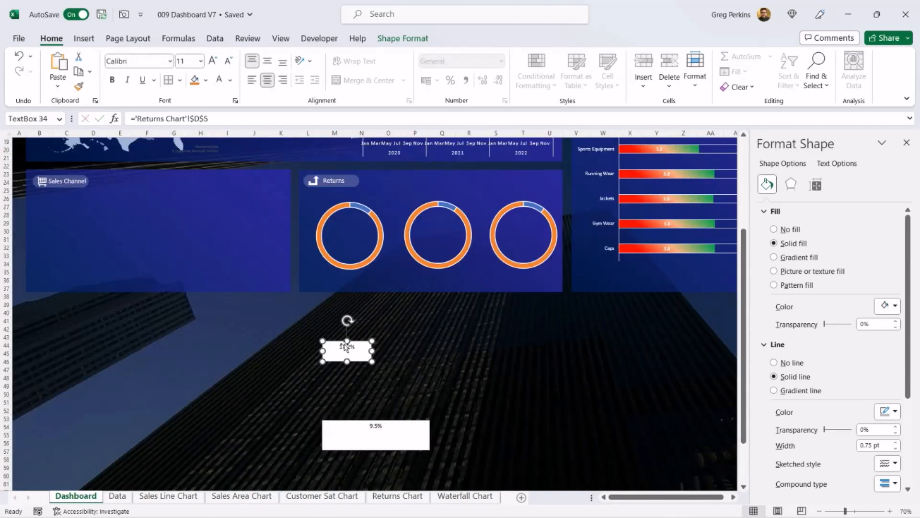
# Step: Set the text box font size to 18 and move it inside the first doughnut
pyautogui.click(200, 61)
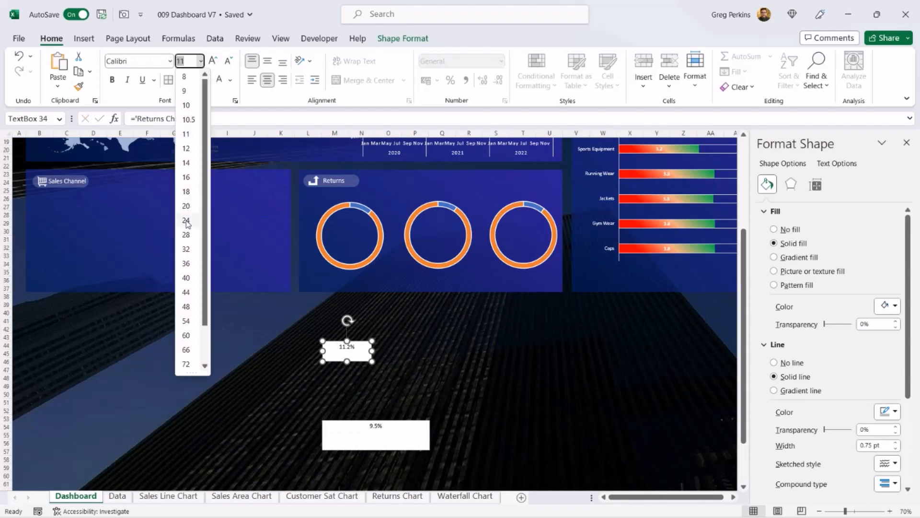
pyautogui.click(190, 211)
pyautogui.moveTo(371, 351); pyautogui.dragTo(372, 224)
# Step: Remove the text box's fill and outline
pyautogui.click(773, 229)
pyautogui.click(773, 322)
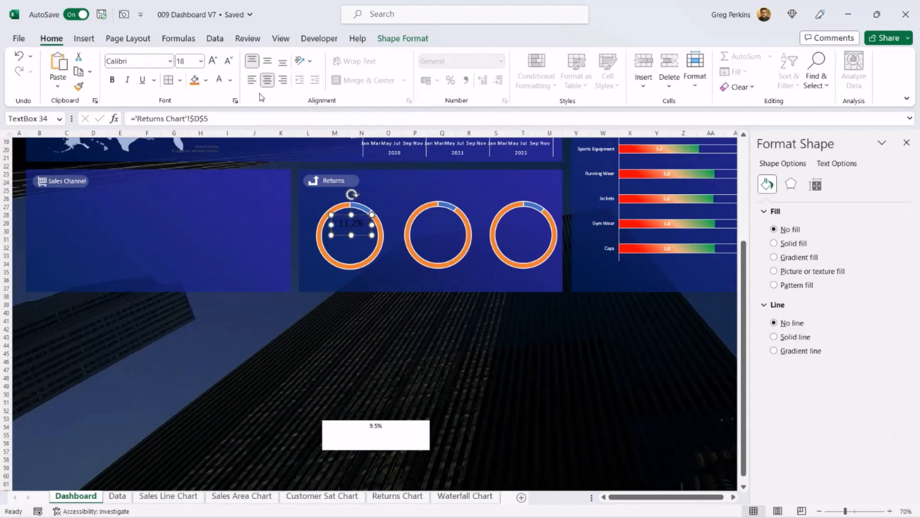
pyautogui.press('Escape')
pyautogui.press('Left')
pyautogui.press('Left')
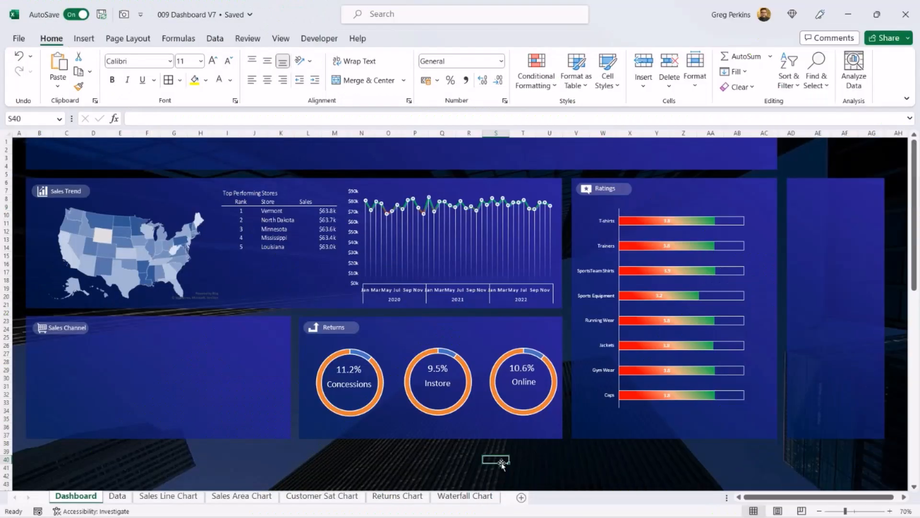
# Step: Copy the waterfall chart from the Waterfall Chart sheet and paste it onto the Dashboard
pyautogui.click(465, 497)
pyautogui.click(250, 252)
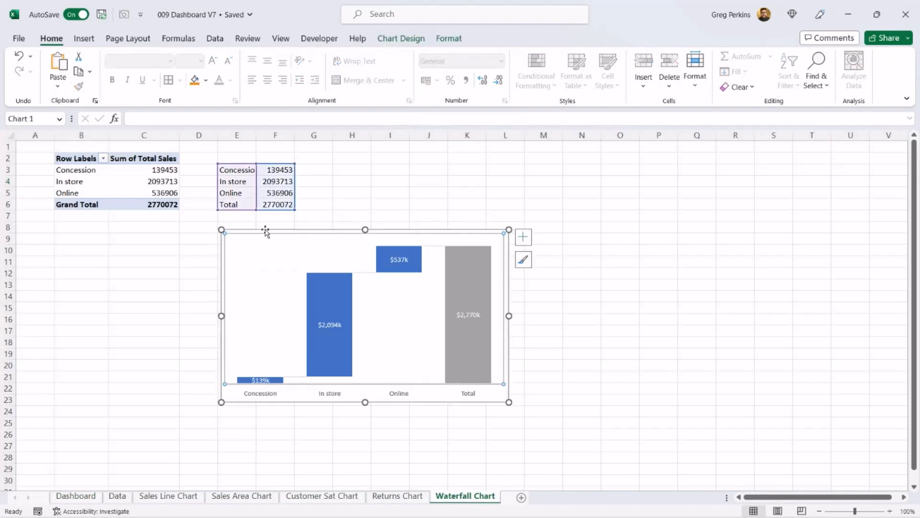
pyautogui.rightClick(265, 231)
pyautogui.click(295, 197)
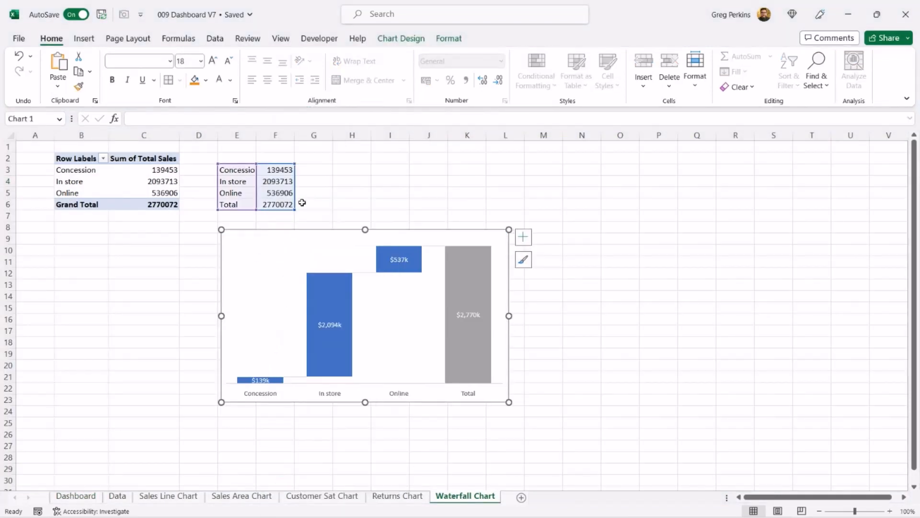
pyautogui.click(76, 496)
pyautogui.hotkey('ctrl', 'v')
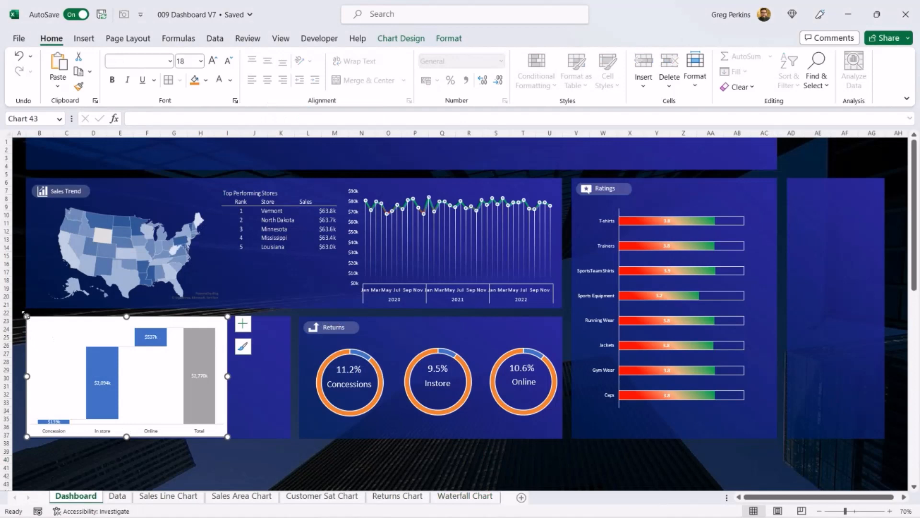
# Step: Resize the pasted waterfall chart to fit the Sales Channel panel and remove its fill and border
pyautogui.moveTo(26, 317); pyautogui.dragTo(41, 335)
pyautogui.moveTo(228, 437); pyautogui.dragTo(265, 430)
pyautogui.rightClick(211, 339)
pyautogui.click(263, 487)
pyautogui.click(775, 230)
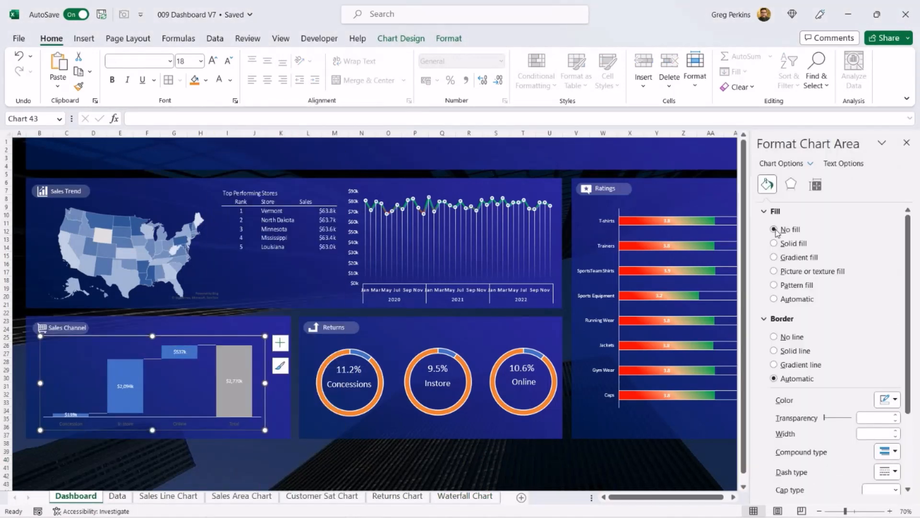
pyautogui.click(773, 337)
pyautogui.click(228, 465)
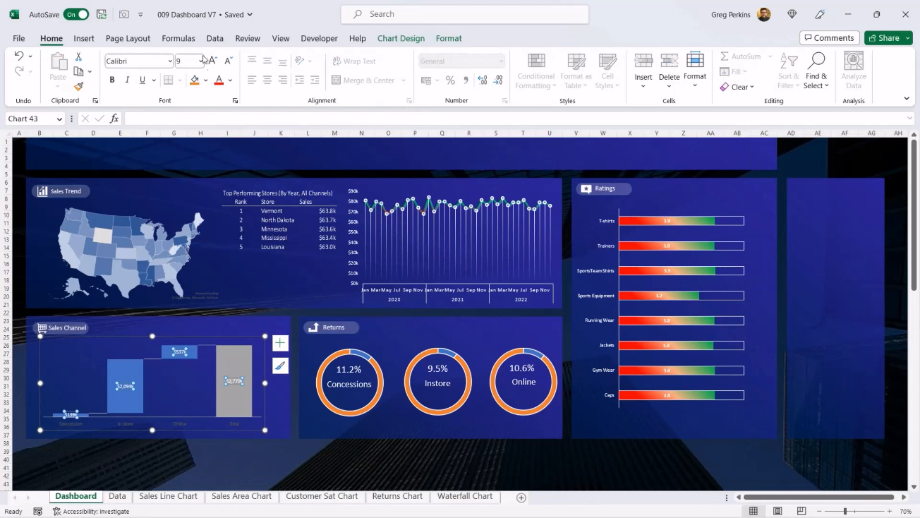
# Step: Set the waterfall chart's data labels to font size 12 in white
pyautogui.click(202, 61)
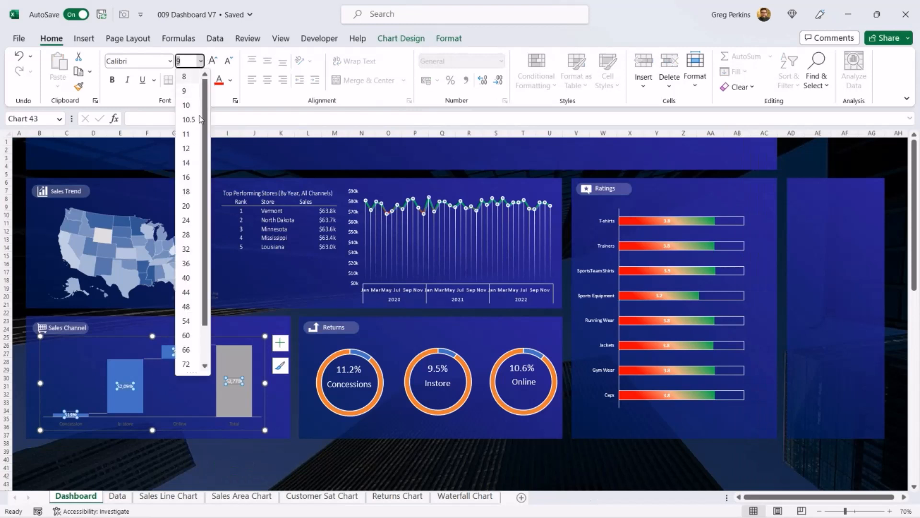
pyautogui.click(187, 149)
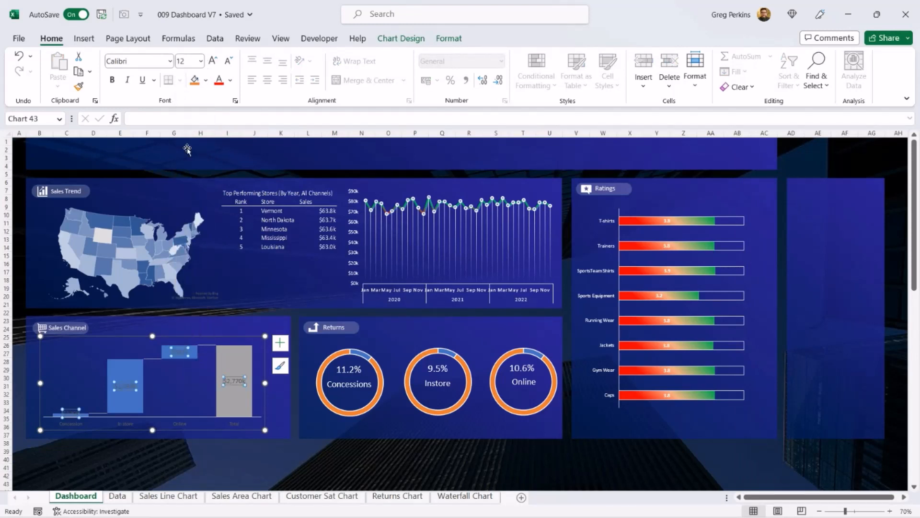
pyautogui.click(231, 80)
pyautogui.click(218, 130)
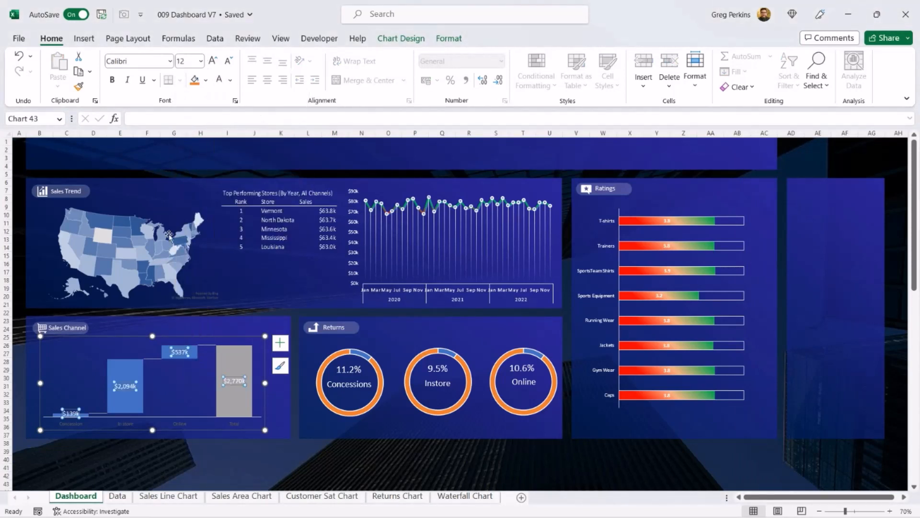
# Step: Make the waterfall chart's horizontal axis labels white
pyautogui.doubleClick(180, 421)
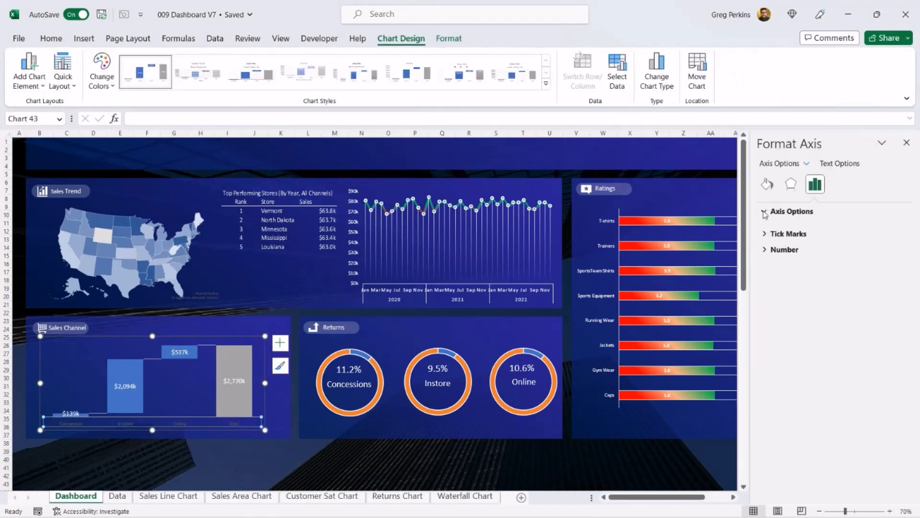
pyautogui.click(51, 38)
pyautogui.click(231, 81)
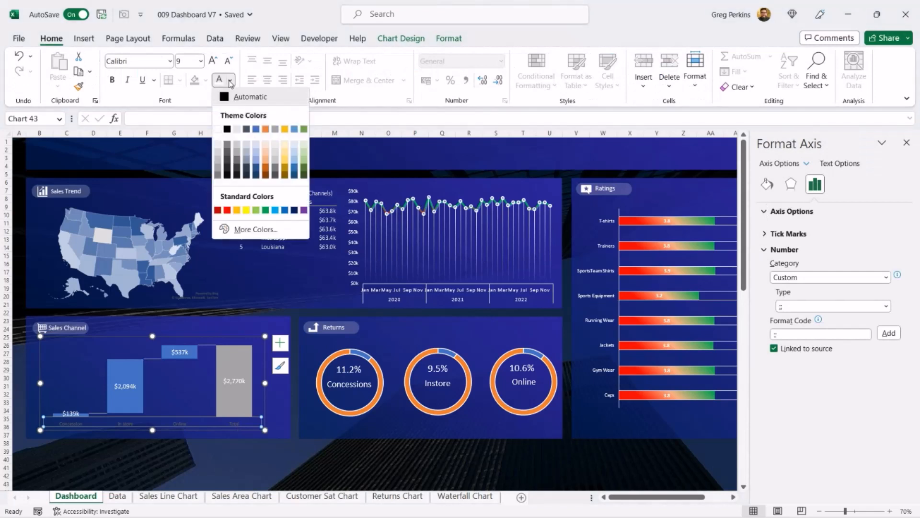
pyautogui.click(217, 128)
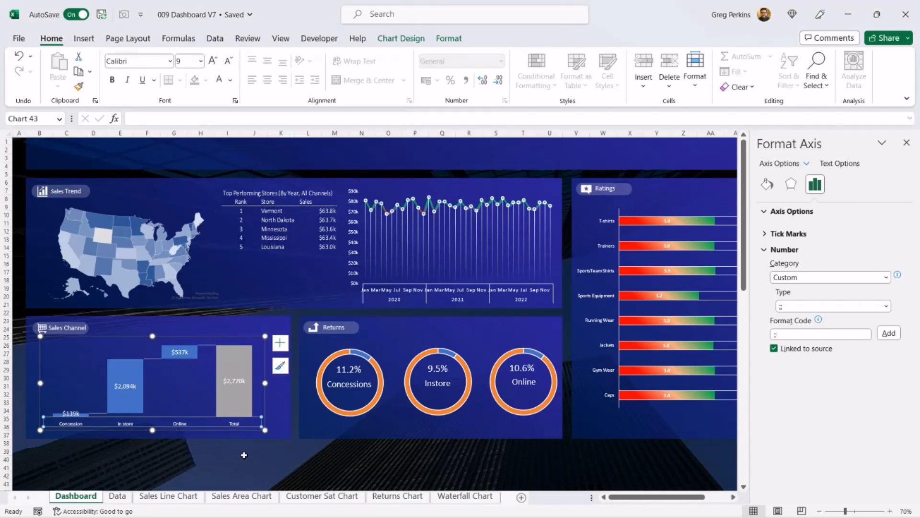
# Step: Give the waterfall bars a linear gradient fill with the first stop at 50% transparency and a 90° direction
pyautogui.click(243, 455)
pyautogui.click(242, 386)
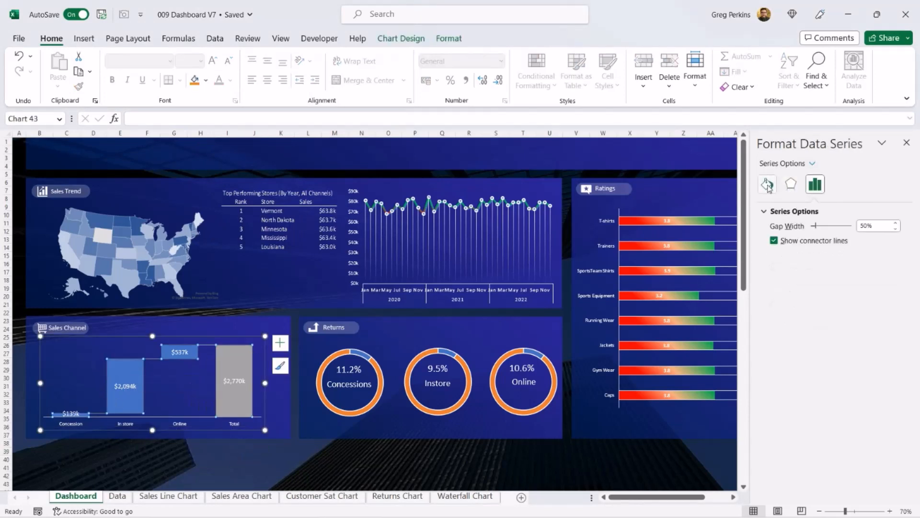
pyautogui.click(767, 185)
pyautogui.click(774, 257)
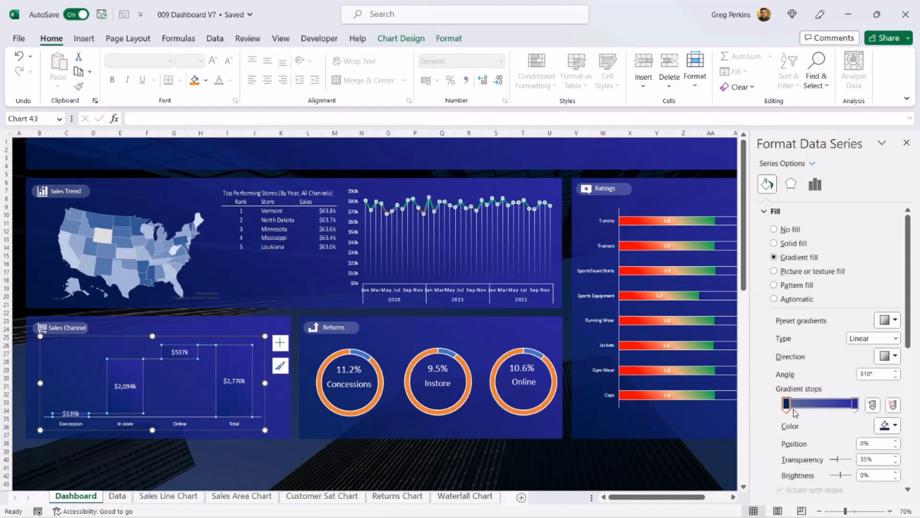
pyautogui.click(787, 404)
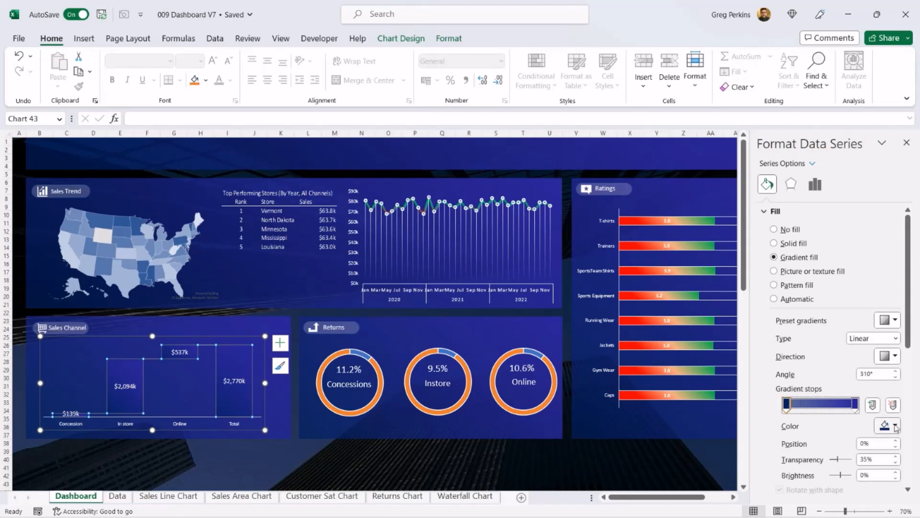
pyautogui.click(895, 425)
pyautogui.click(842, 373)
pyautogui.write('120')
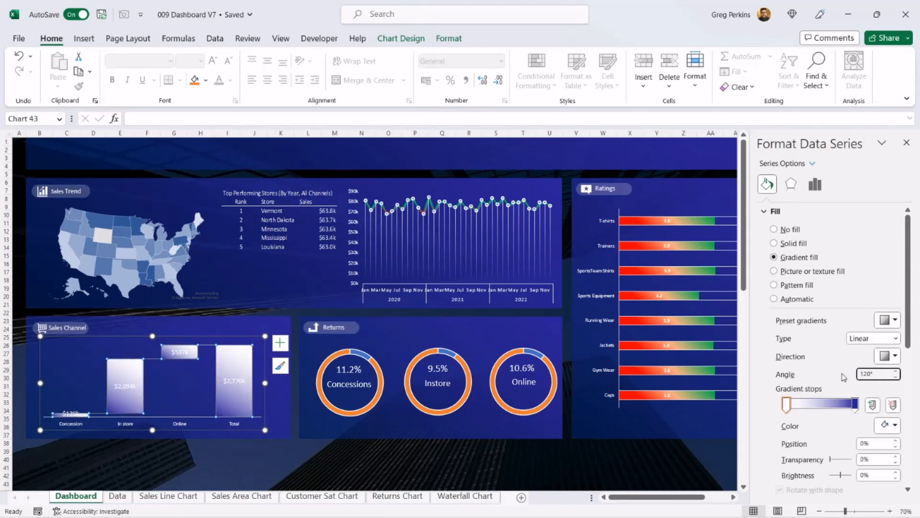
pyautogui.moveTo(878, 459); pyautogui.dragTo(861, 463)
pyautogui.write('50')
pyautogui.click(894, 356)
pyautogui.click(810, 376)
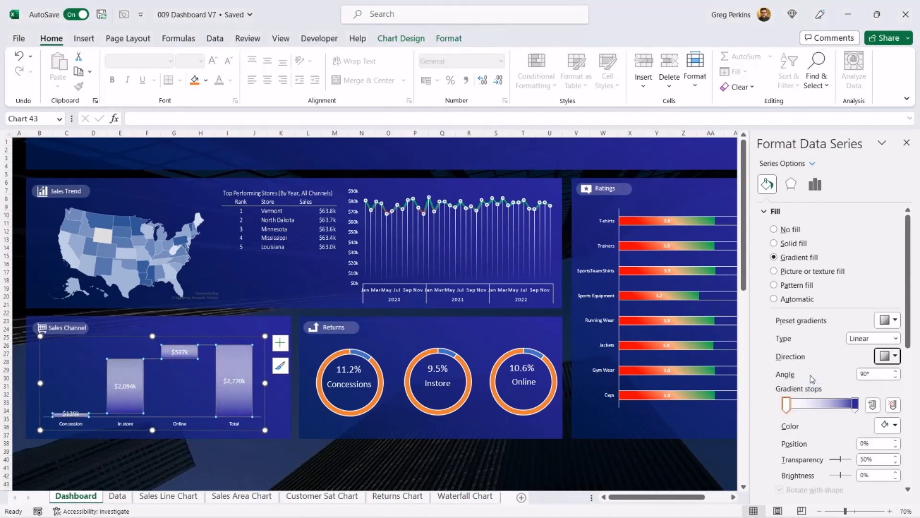
# Step: Change the Total bar's gradient stop colour to green and pick a new gradient direction
pyautogui.click(358, 405)
pyautogui.click(238, 363)
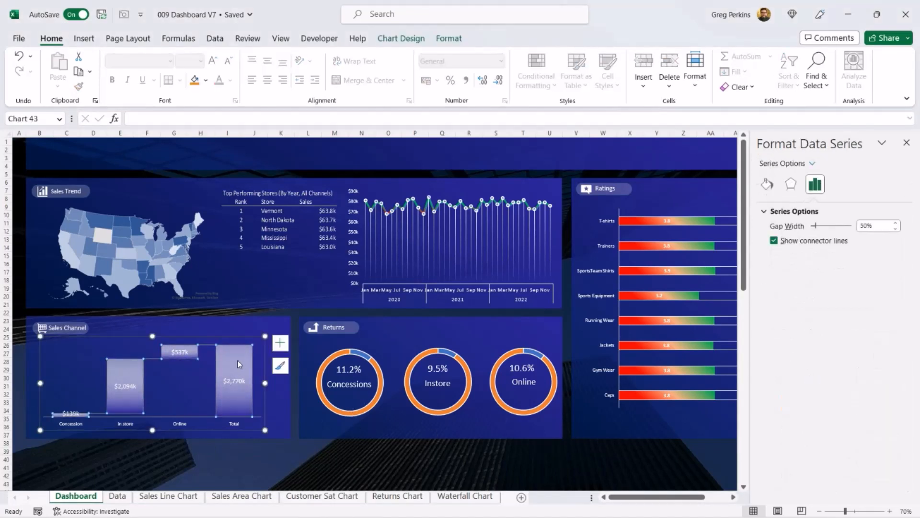
pyautogui.click(237, 361)
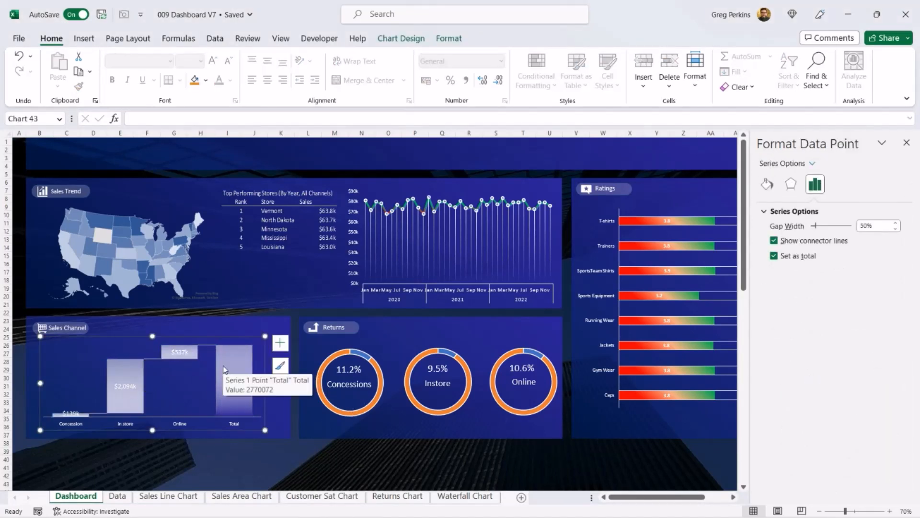
pyautogui.click(766, 184)
pyautogui.click(887, 424)
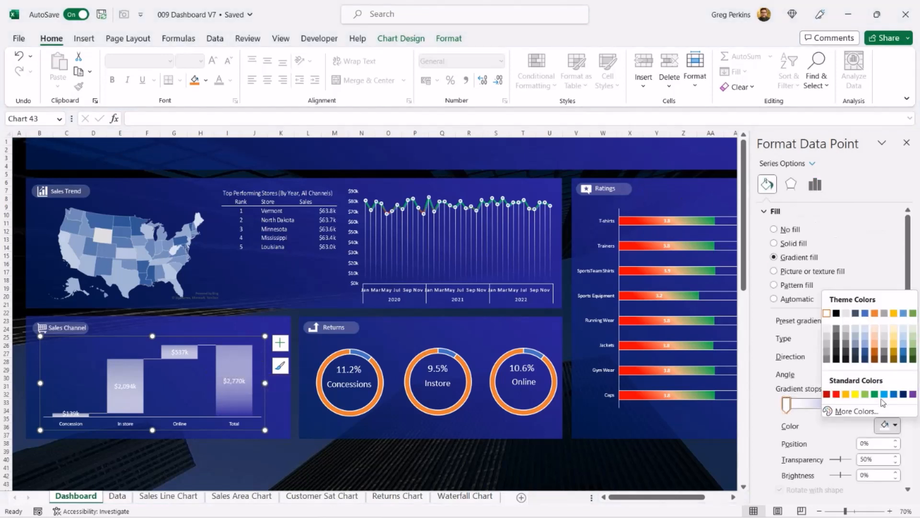
pyautogui.click(875, 395)
pyautogui.click(895, 356)
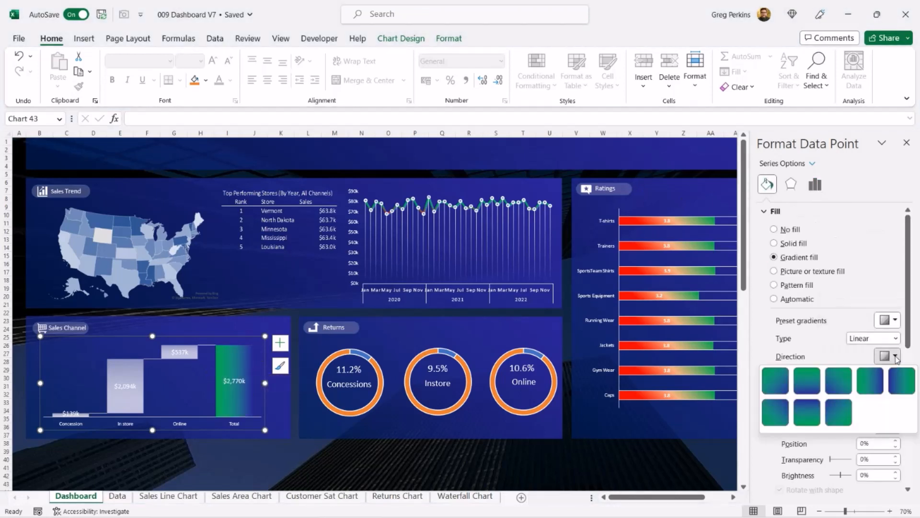
pyautogui.click(813, 380)
# Step: Set the waterfall chart's horizontal axis font size to 10
pyautogui.click(143, 423)
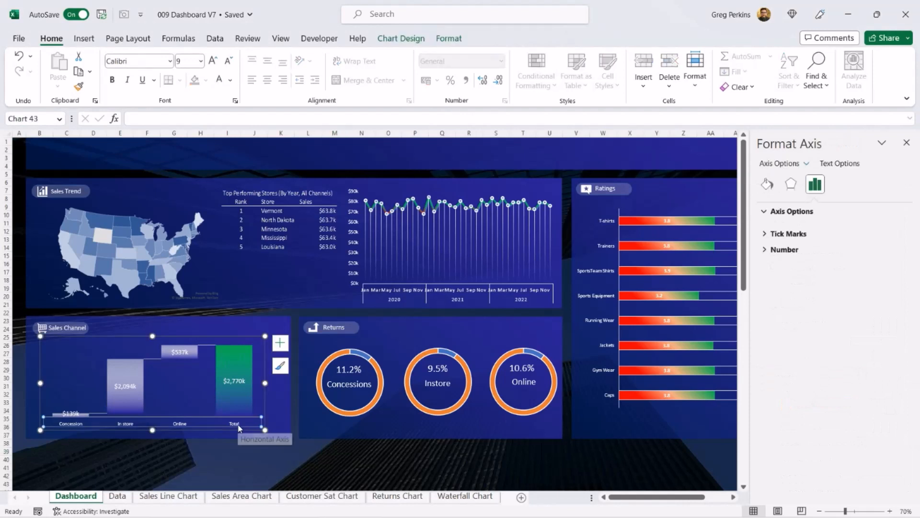
pyautogui.click(200, 60)
pyautogui.click(192, 107)
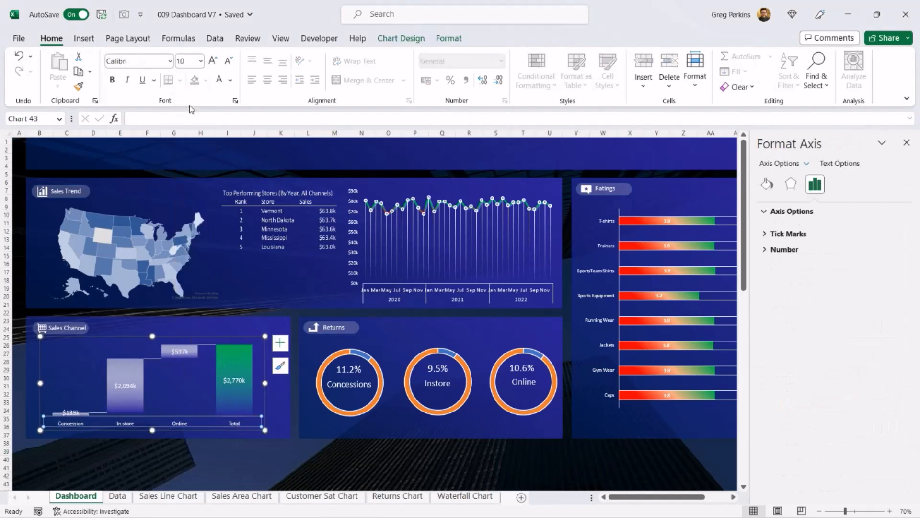
pyautogui.click(297, 459)
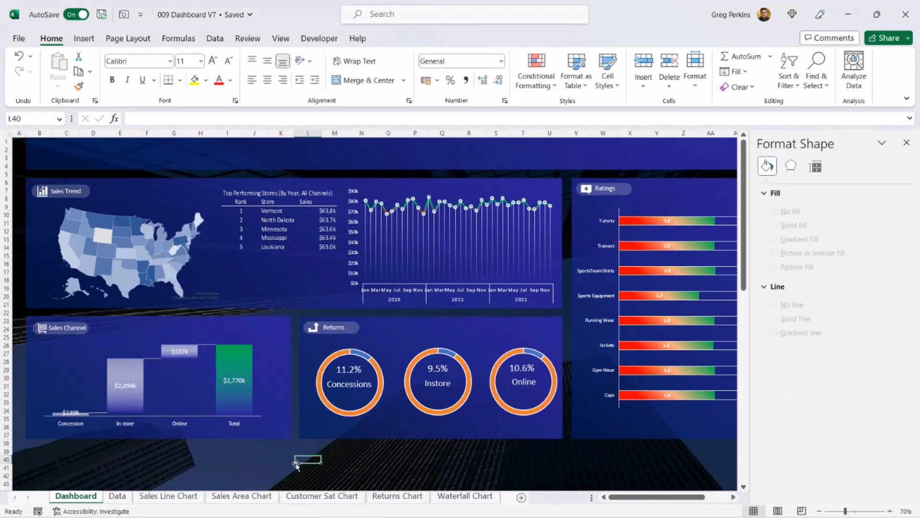
# Step: In the Concessions doughnut, remove the fill from the large slice and colour the returns slice red
pyautogui.click(365, 410)
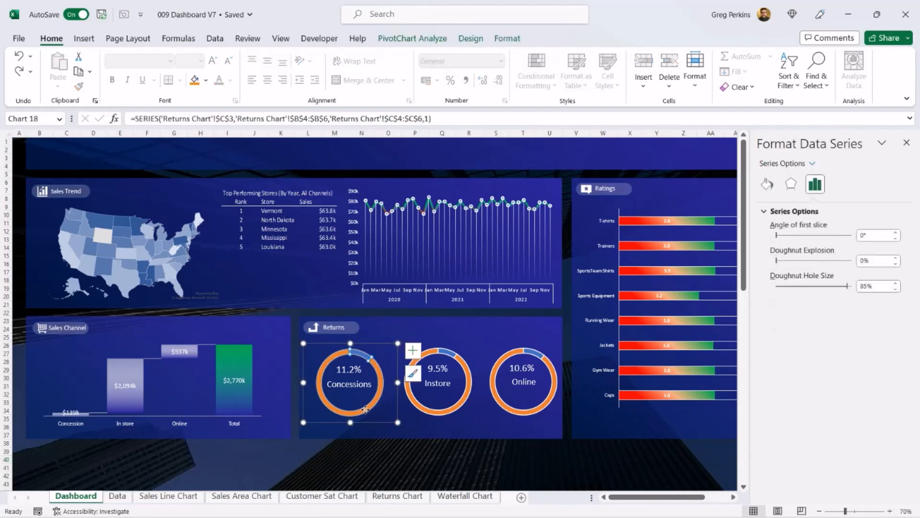
pyautogui.click(365, 410)
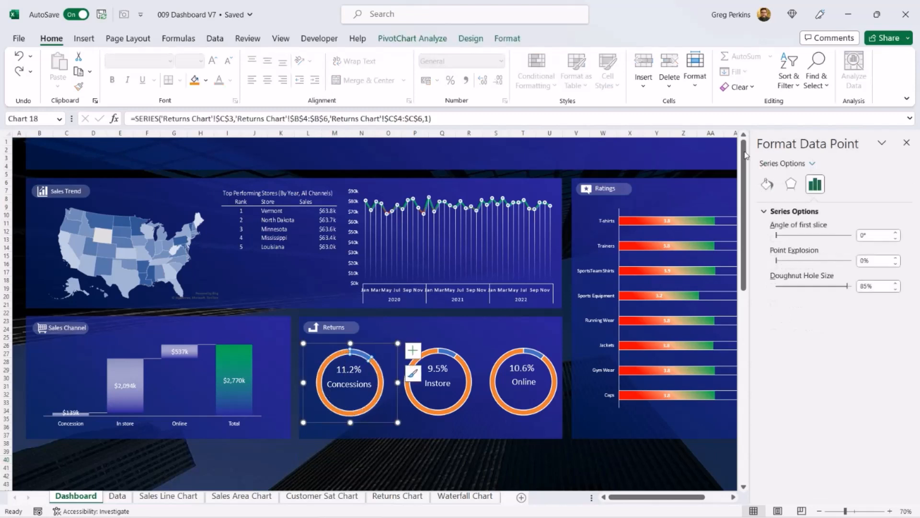
pyautogui.click(768, 184)
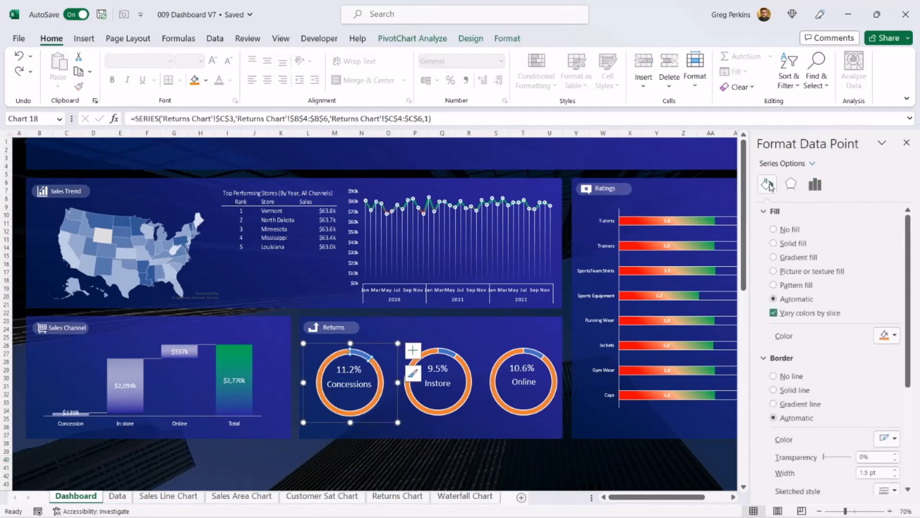
pyautogui.click(774, 230)
pyautogui.click(365, 357)
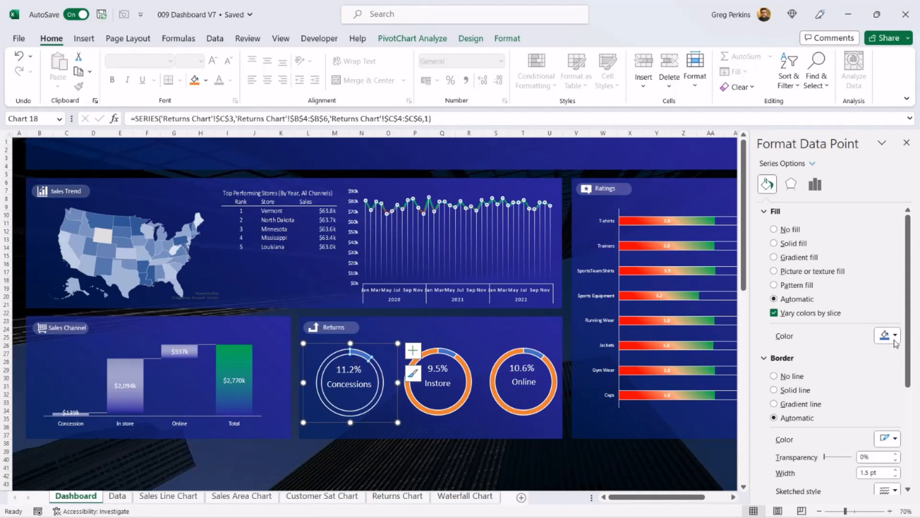
pyautogui.click(894, 336)
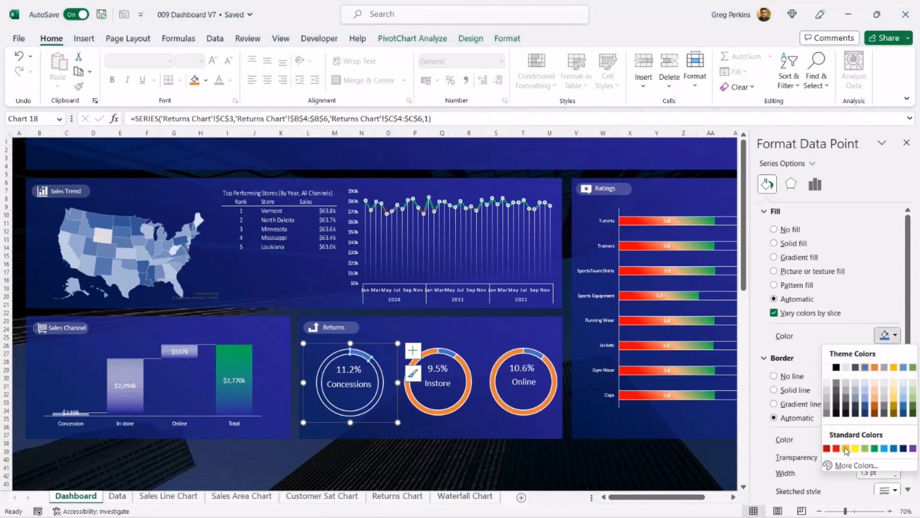
pyautogui.click(836, 448)
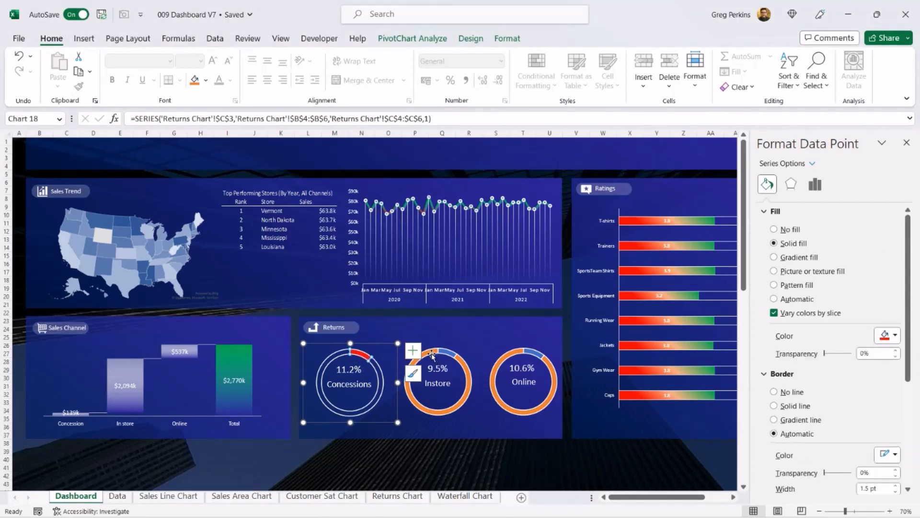
# Step: In the Instore doughnut, remove the large slice's fill and colour the returns slice red
pyautogui.click(432, 356)
pyautogui.click(432, 356)
pyautogui.click(767, 184)
pyautogui.click(774, 230)
pyautogui.click(447, 353)
pyautogui.click(894, 336)
pyautogui.click(836, 448)
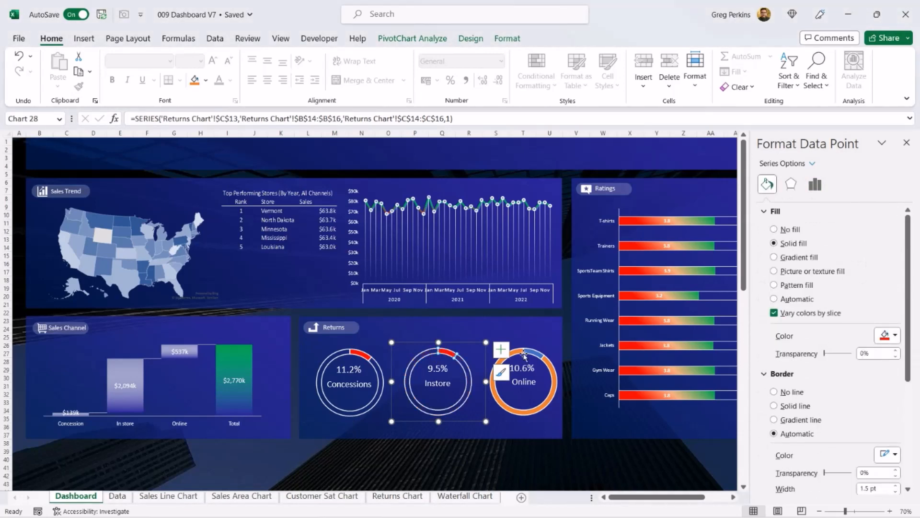
# Step: In the Online doughnut, remove the large slice's fill and colour the returns slice red
pyautogui.click(524, 355)
pyautogui.click(524, 354)
pyautogui.click(774, 230)
pyautogui.click(533, 354)
pyautogui.click(894, 335)
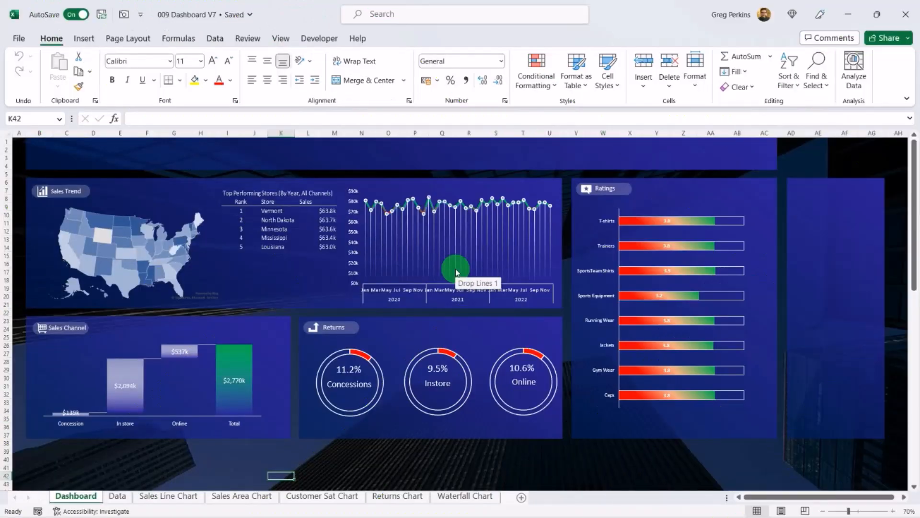
# Step: Insert Year, Product Category and Order Channel slicers from the sales trend line chart
pyautogui.click(448, 221)
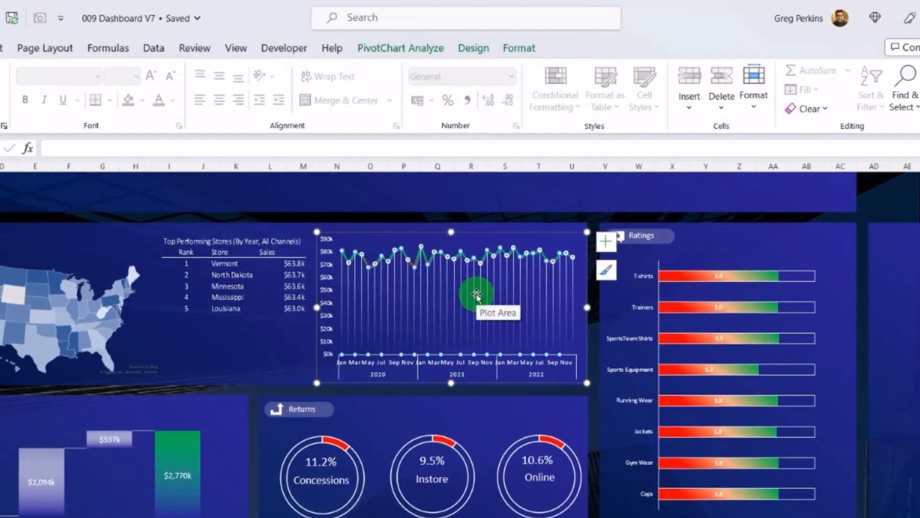
pyautogui.click(410, 61)
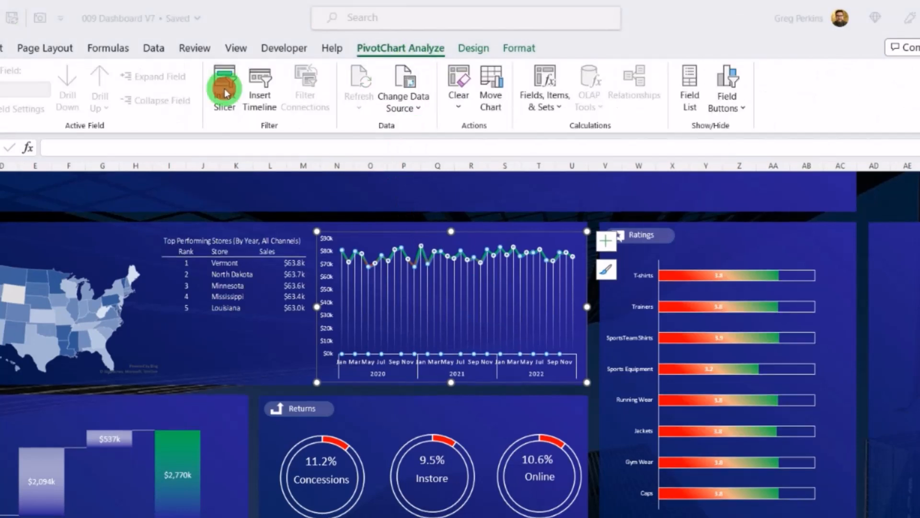
pyautogui.click(225, 93)
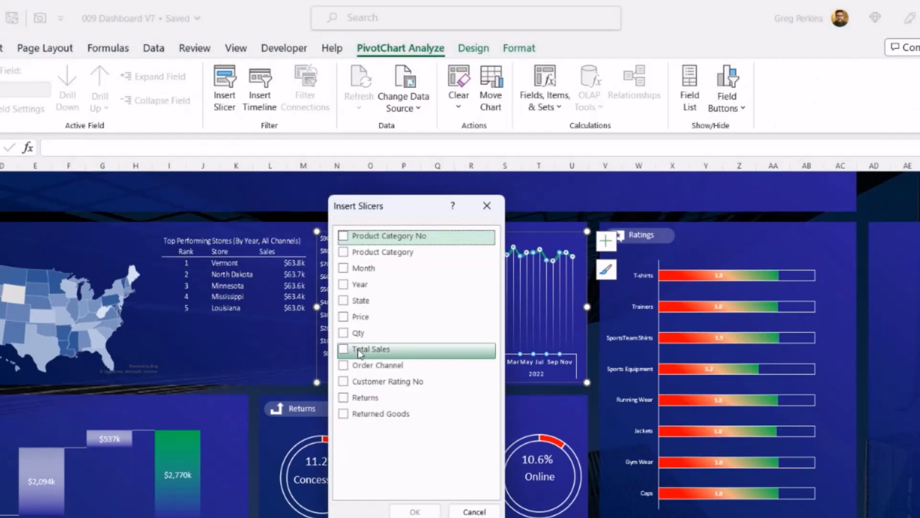
pyautogui.click(344, 284)
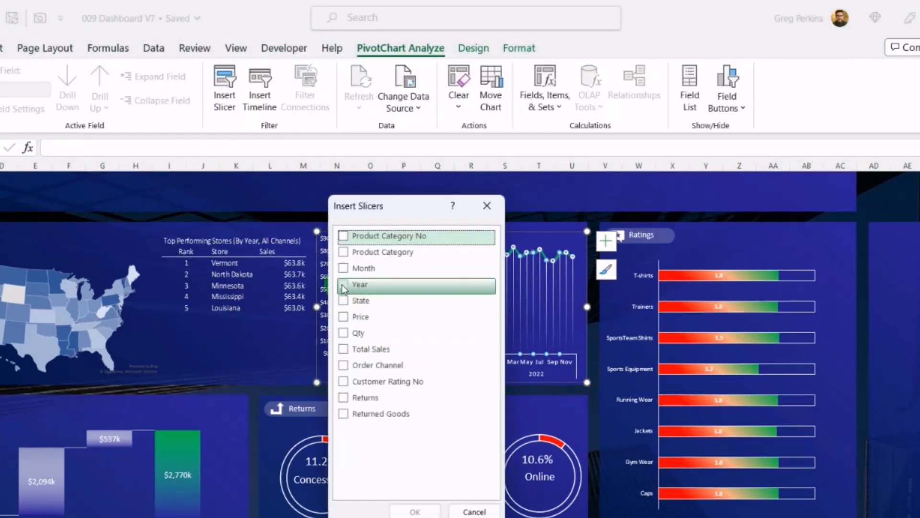
pyautogui.click(344, 253)
pyautogui.click(343, 365)
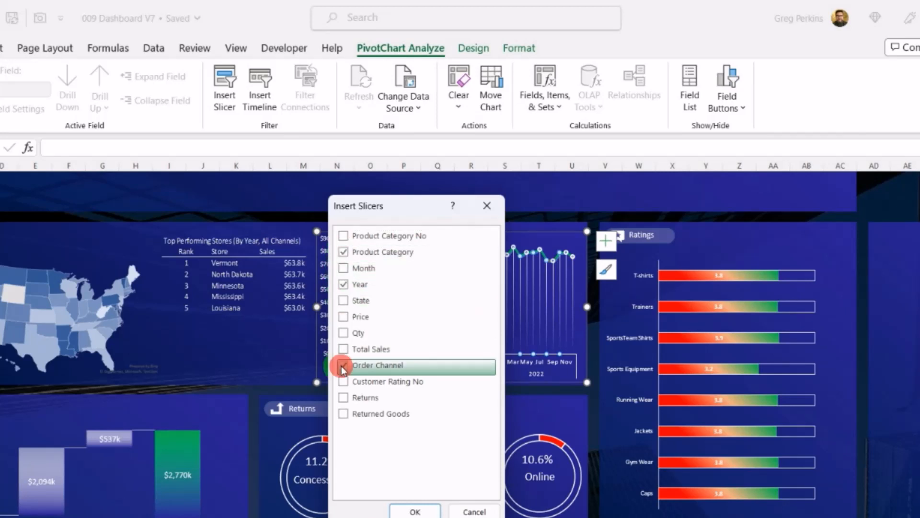
pyautogui.click(417, 510)
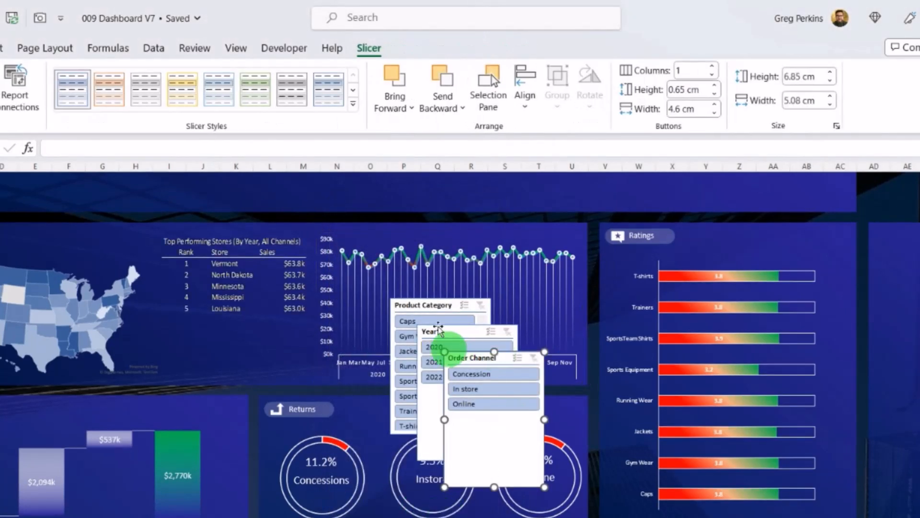
# Step: Move the three slicers into the empty panel beside Ratings, stacking Year, Order Channel and Product Category and shortening the first two
pyautogui.moveTo(429, 330); pyautogui.dragTo(915, 242)
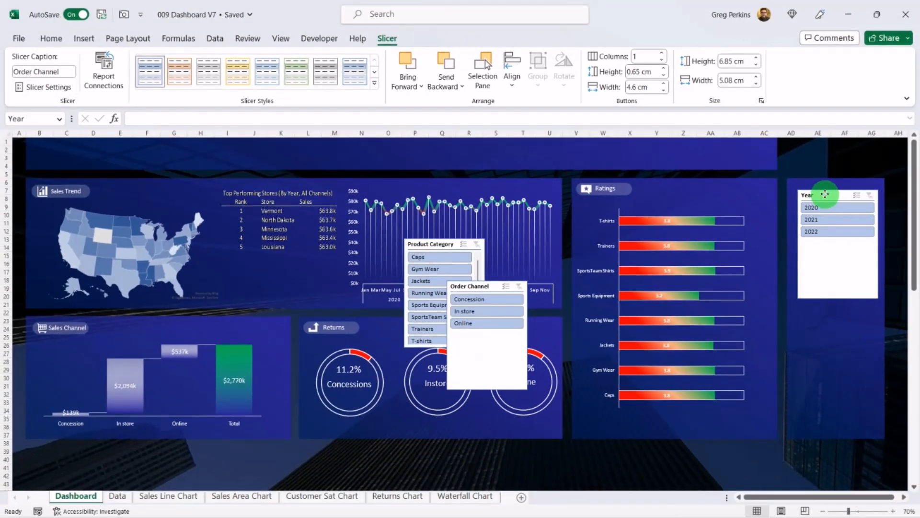
pyautogui.moveTo(824, 194); pyautogui.dragTo(822, 189)
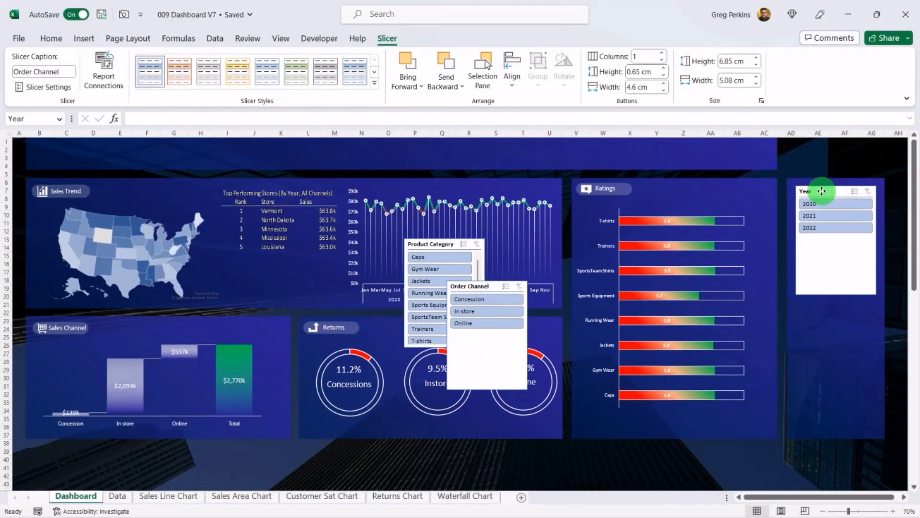
pyautogui.moveTo(835, 293); pyautogui.dragTo(836, 236)
pyautogui.moveTo(472, 290); pyautogui.dragTo(820, 252)
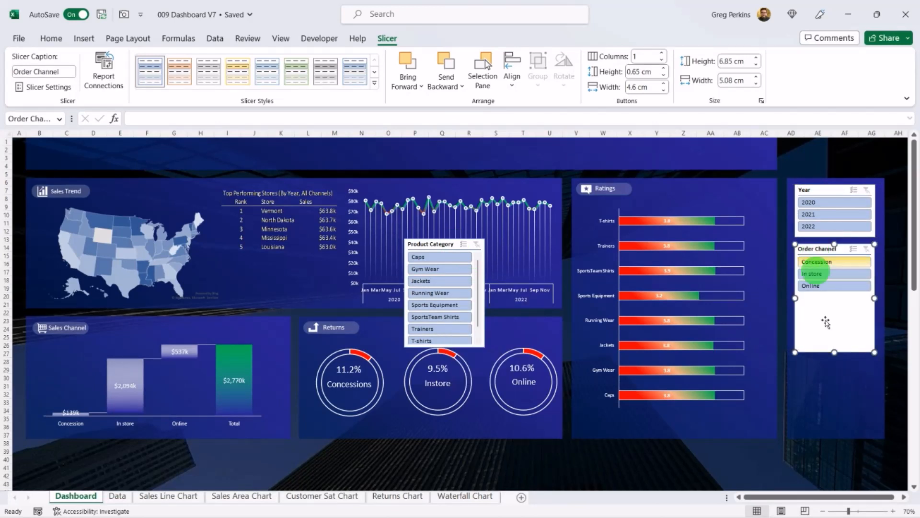
pyautogui.moveTo(836, 353); pyautogui.dragTo(836, 301)
pyautogui.moveTo(433, 244); pyautogui.dragTo(826, 319)
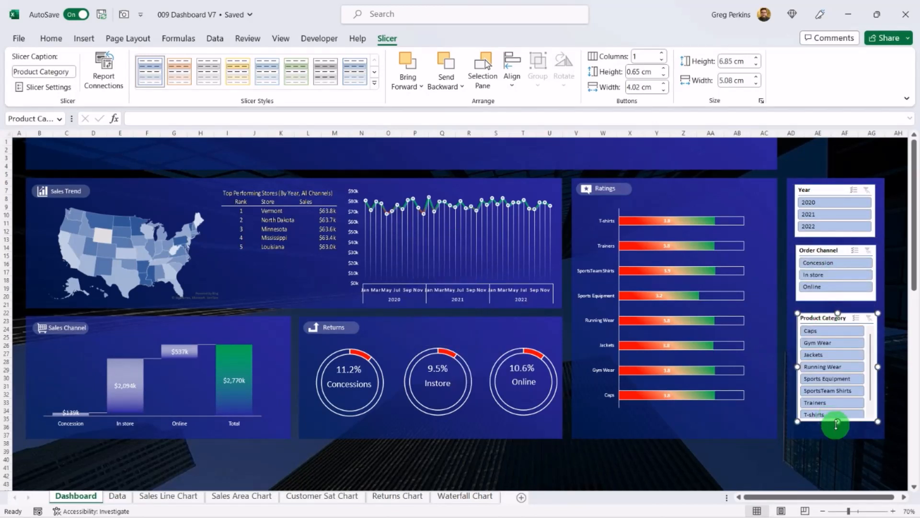
pyautogui.moveTo(836, 424); pyautogui.dragTo(836, 422)
# Step: Connect the Year slicer to all seven PivotTables and test it by filtering 2020 and then 2021
pyautogui.click(822, 189)
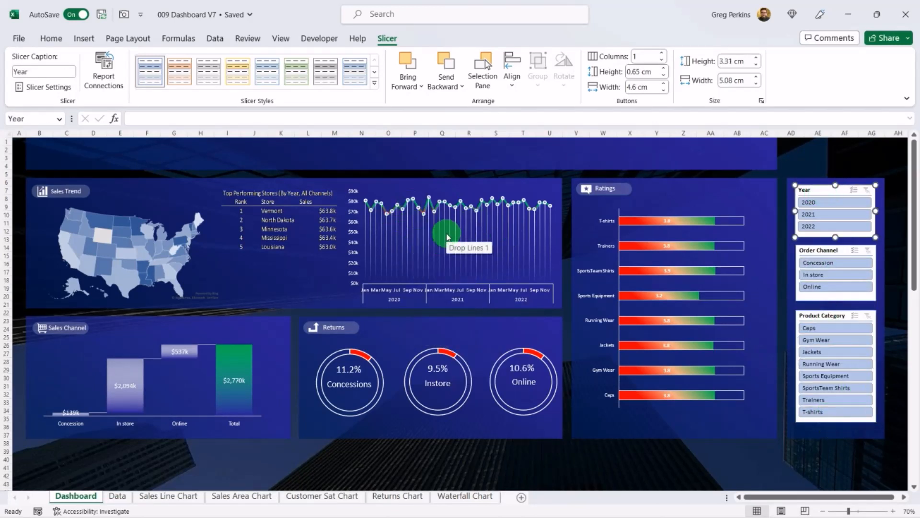
pyautogui.rightClick(821, 193)
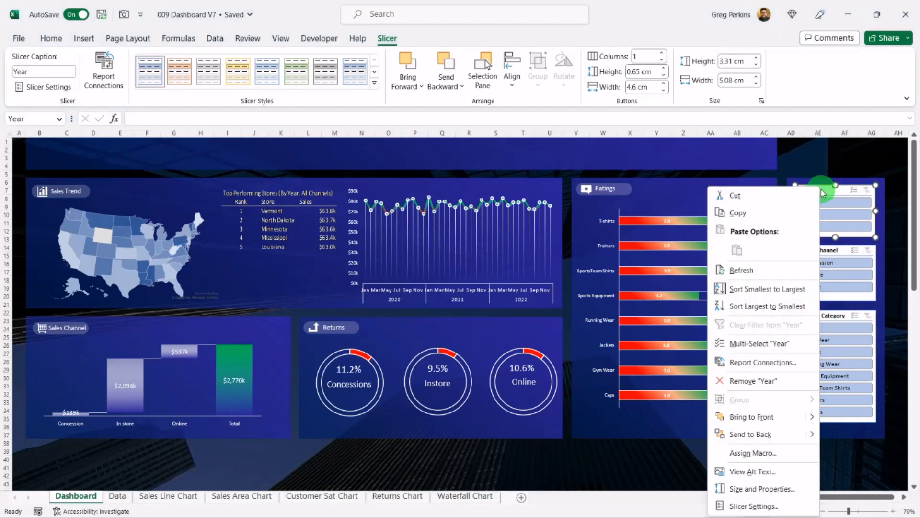
pyautogui.click(764, 362)
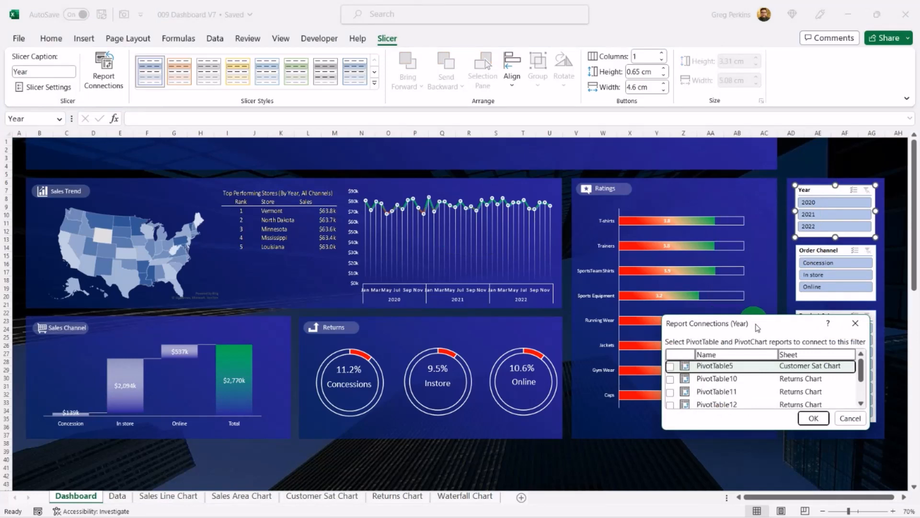
pyautogui.moveTo(757, 328); pyautogui.dragTo(448, 184)
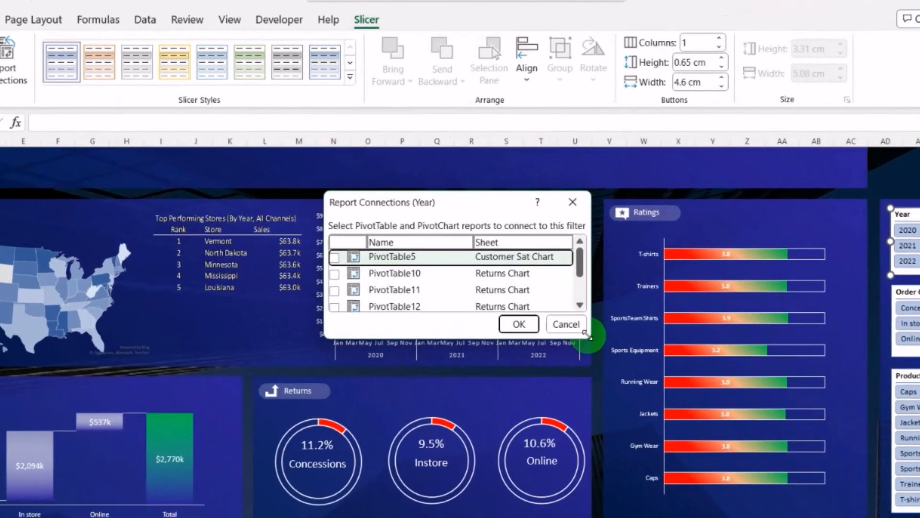
pyautogui.moveTo(586, 333); pyautogui.dragTo(678, 408)
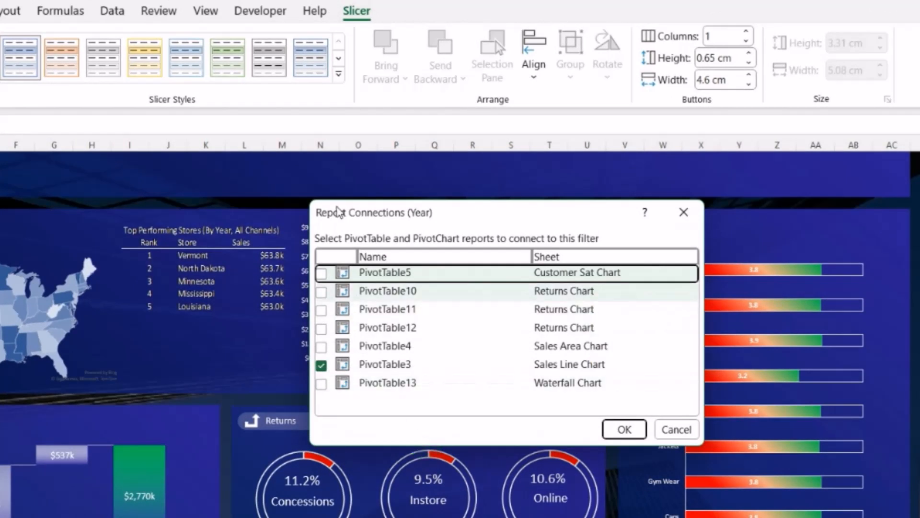
pyautogui.click(321, 272)
pyautogui.click(321, 290)
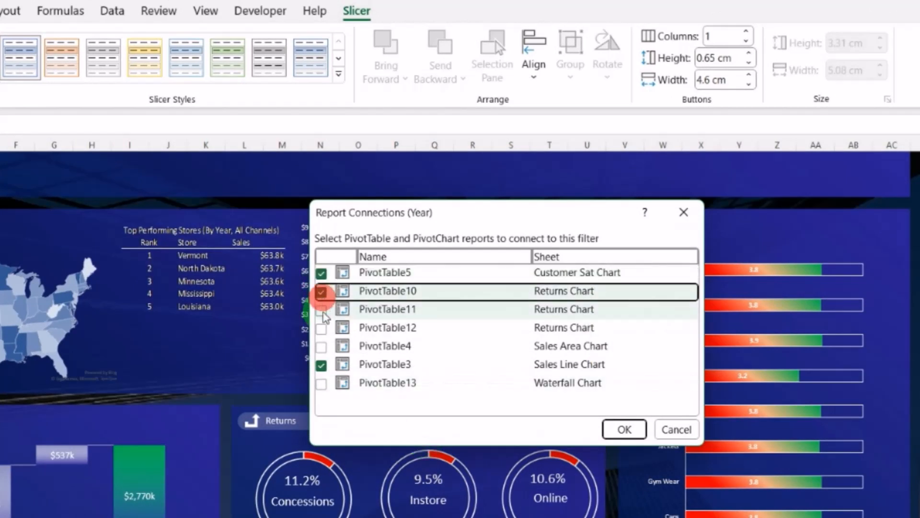
pyautogui.click(321, 309)
pyautogui.click(321, 328)
pyautogui.click(322, 346)
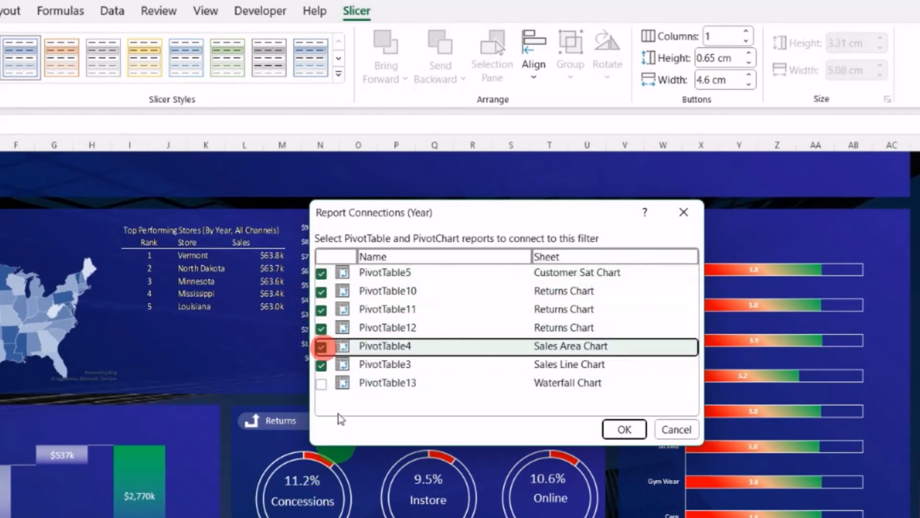
pyautogui.click(321, 383)
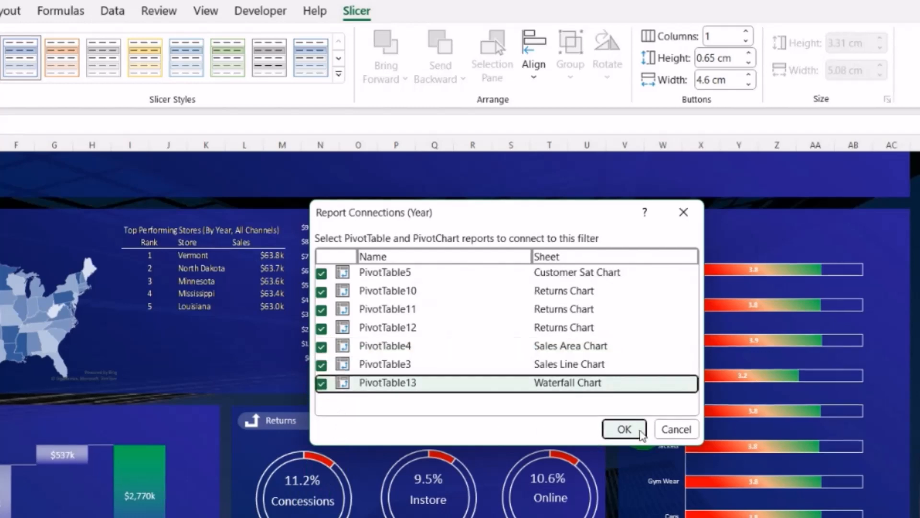
pyautogui.click(629, 429)
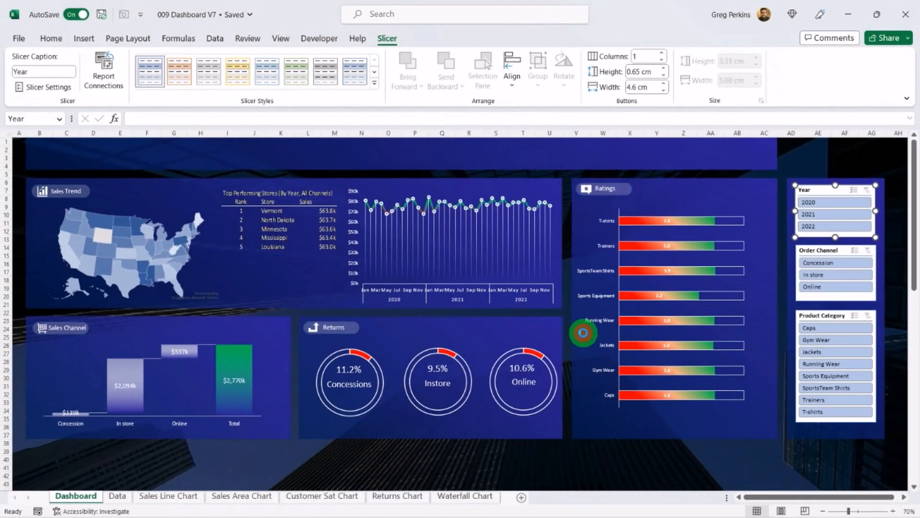
pyautogui.click(832, 215)
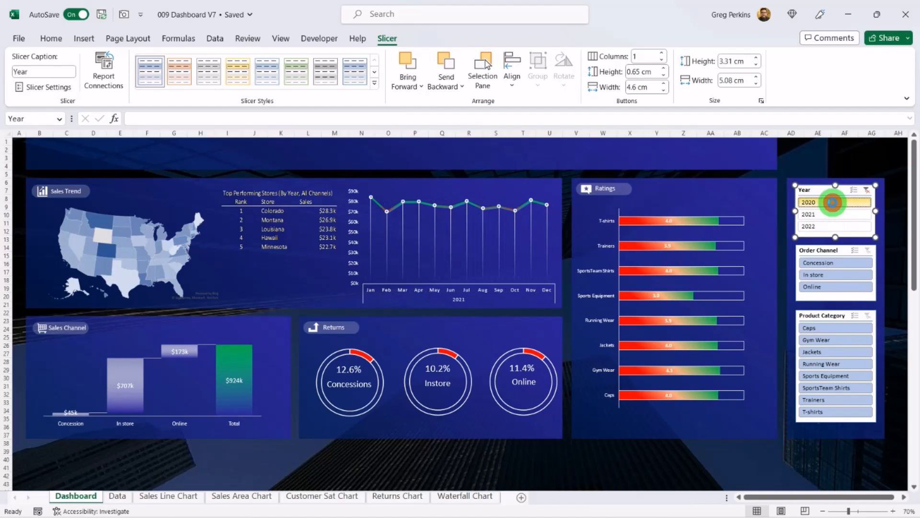
pyautogui.click(828, 215)
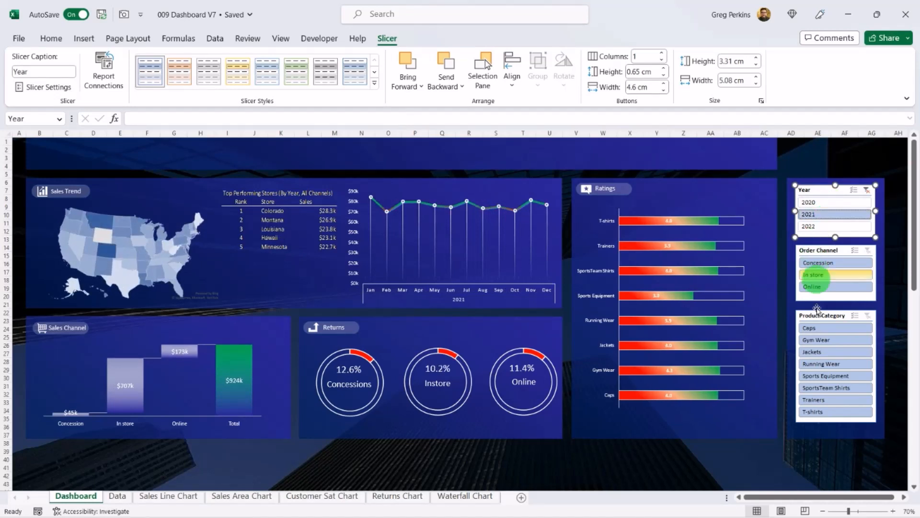
# Step: Connect the Order Channel slicer to additional PivotTables, including PivotTable5 and PivotTable4
pyautogui.rightClick(819, 251)
pyautogui.click(726, 361)
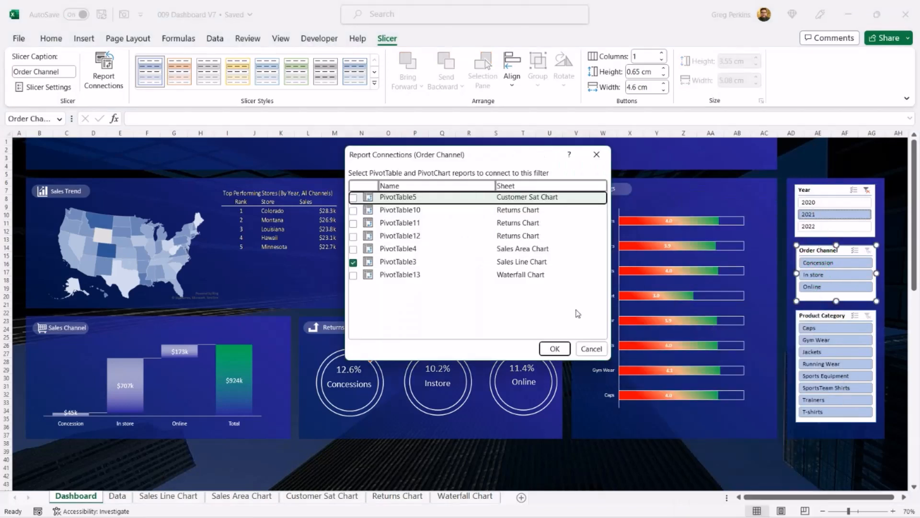
pyautogui.click(353, 198)
pyautogui.click(353, 223)
pyautogui.click(353, 236)
pyautogui.click(353, 249)
pyautogui.click(353, 224)
pyautogui.click(554, 349)
# Step: Connect the Product Category slicer to every PivotTable except PivotTable5
pyautogui.rightClick(822, 316)
pyautogui.click(733, 367)
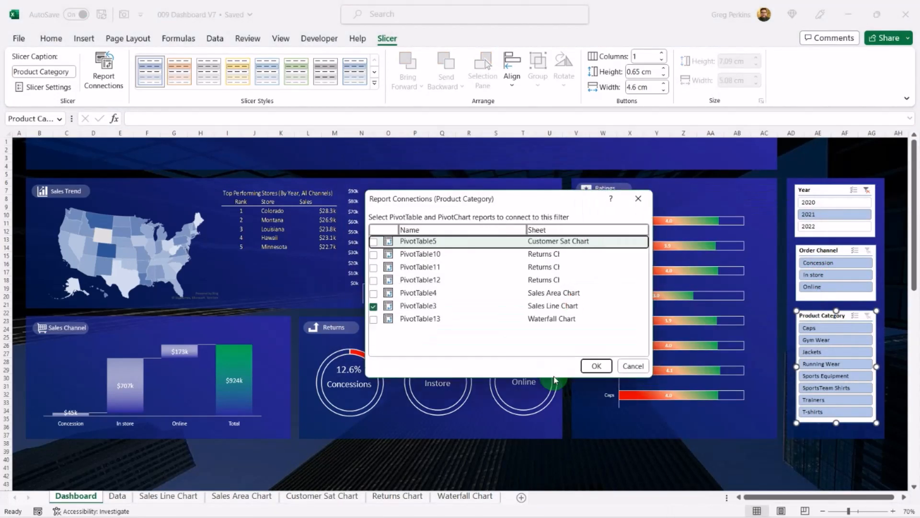
pyautogui.click(374, 320)
pyautogui.click(374, 294)
pyautogui.click(374, 281)
pyautogui.click(374, 255)
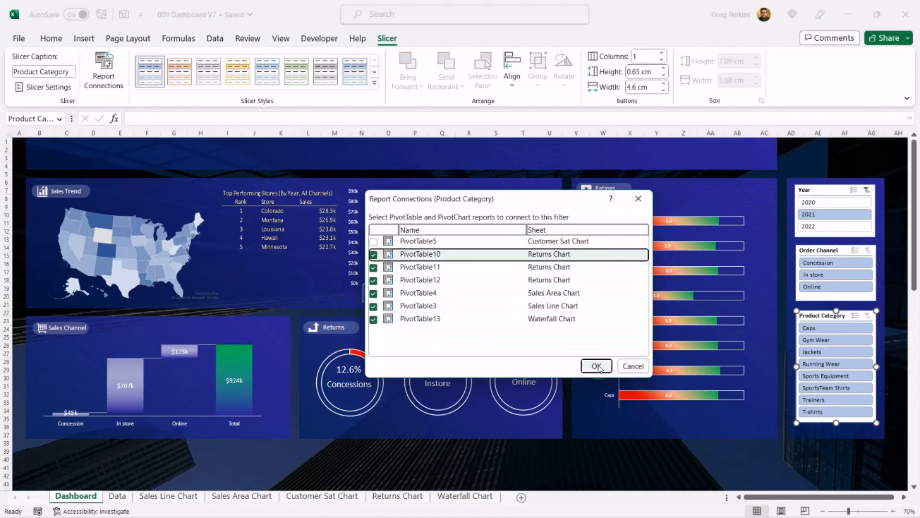
pyautogui.click(596, 366)
# Step: Test the Product Category slicer with Caps, then clear the category and year filters
pyautogui.click(832, 327)
pyautogui.click(868, 317)
pyautogui.click(869, 191)
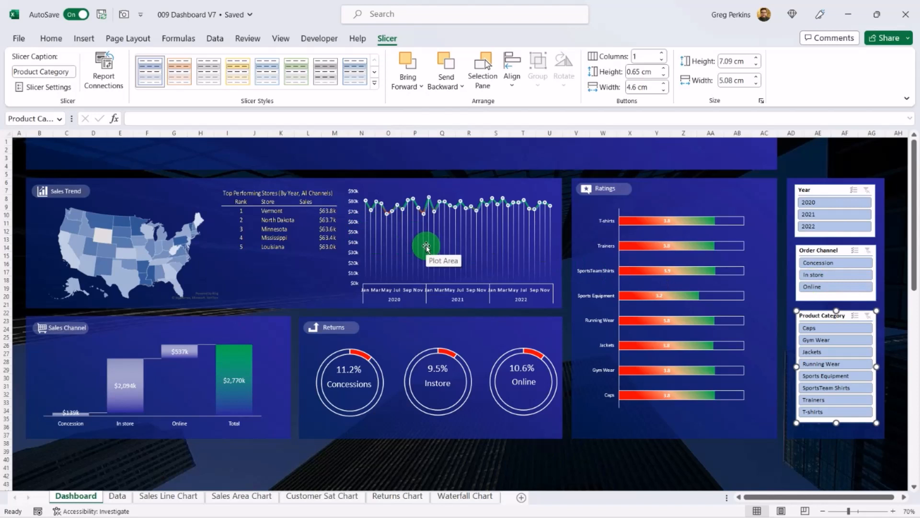
# Step: Duplicate the Light Blue slicer style and name the copy Dashboard
pyautogui.click(823, 190)
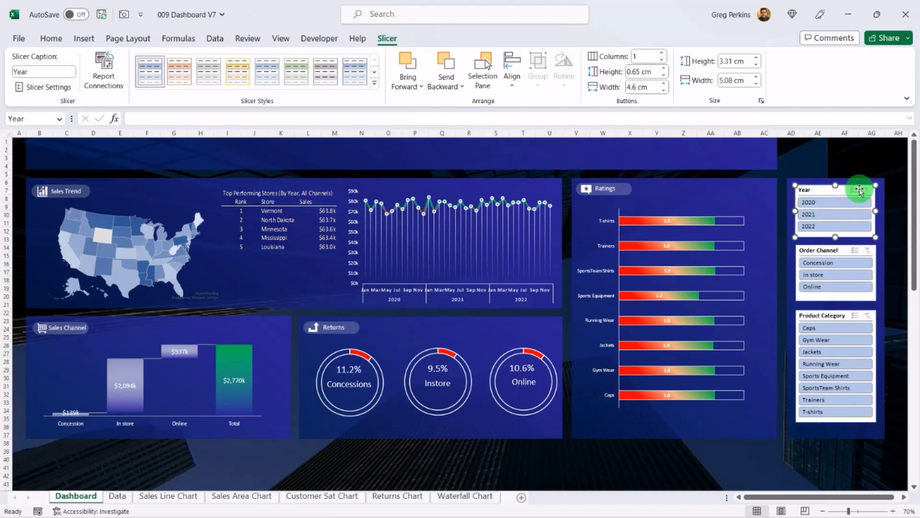
pyautogui.click(155, 72)
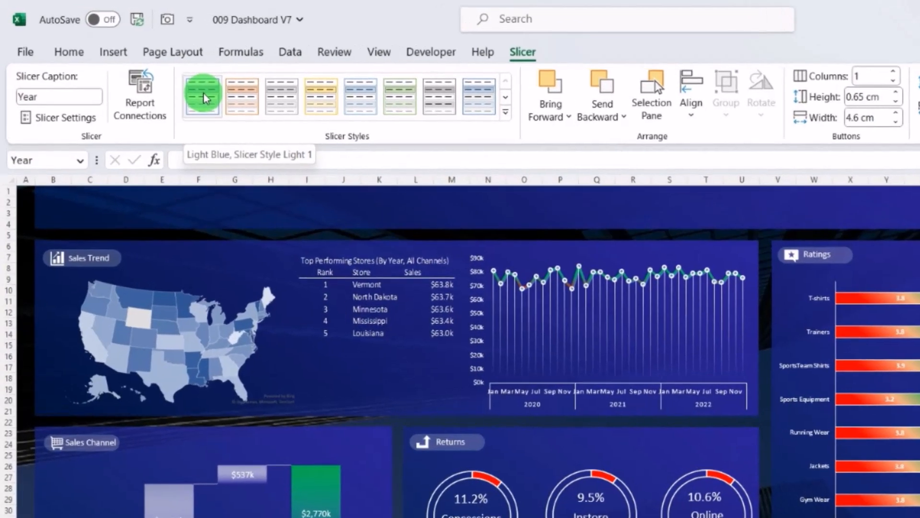
pyautogui.rightClick(203, 97)
pyautogui.click(286, 129)
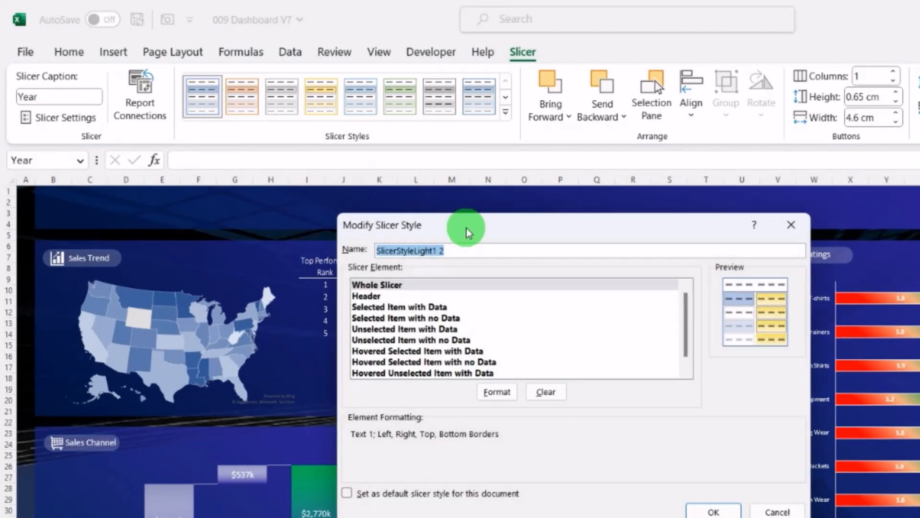
pyautogui.write('Dashboard')
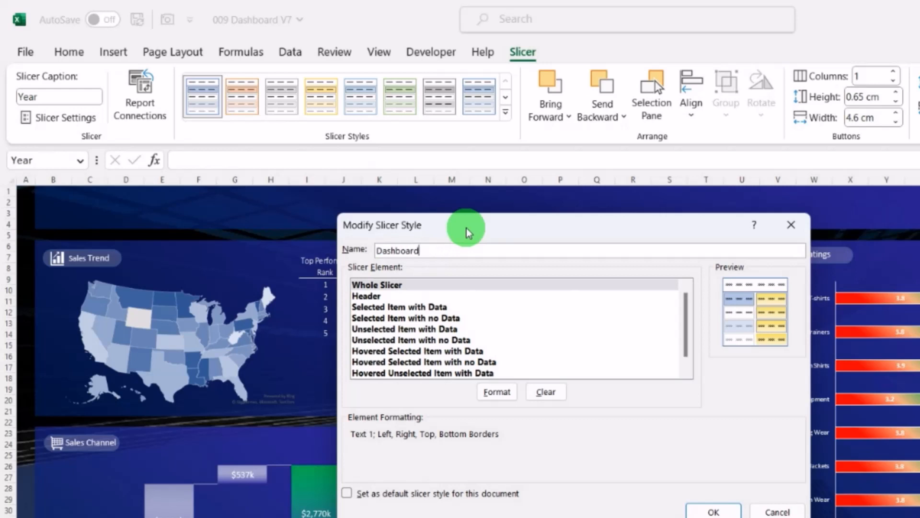
pyautogui.press('Return')
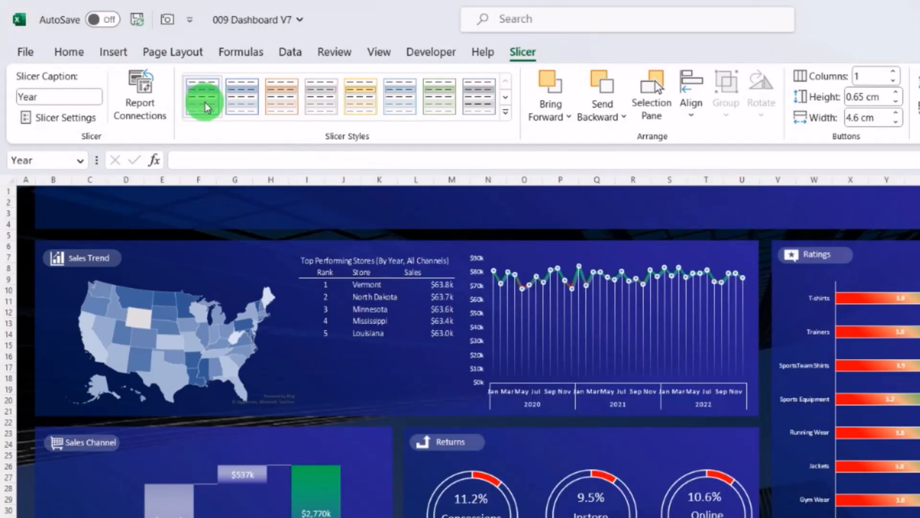
# Step: Modify the Dashboard slicer style, giving the whole slicer a fill using the pasted dark blue hex colour
pyautogui.rightClick(206, 104)
pyautogui.click(258, 115)
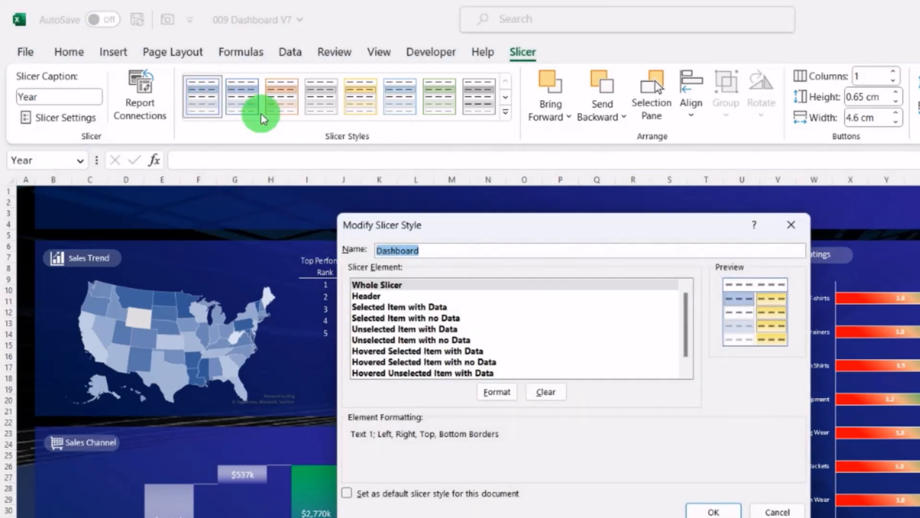
pyautogui.click(504, 394)
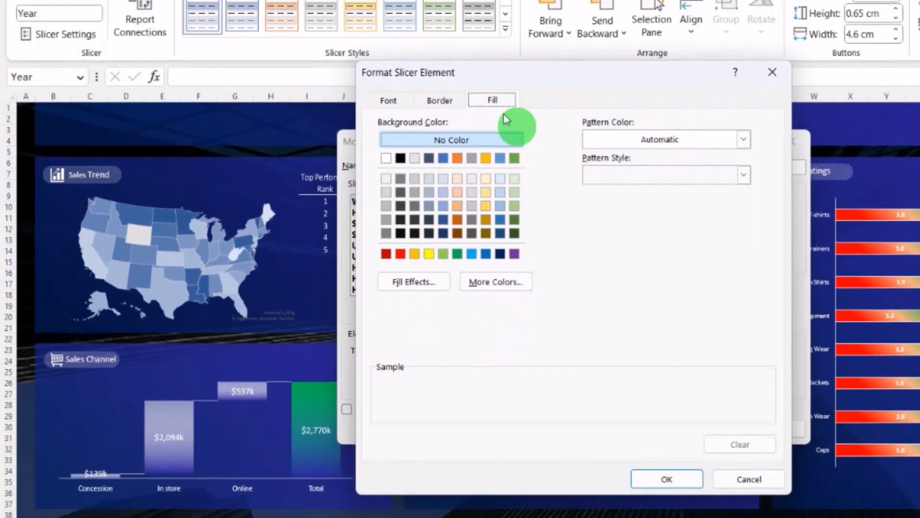
pyautogui.click(491, 286)
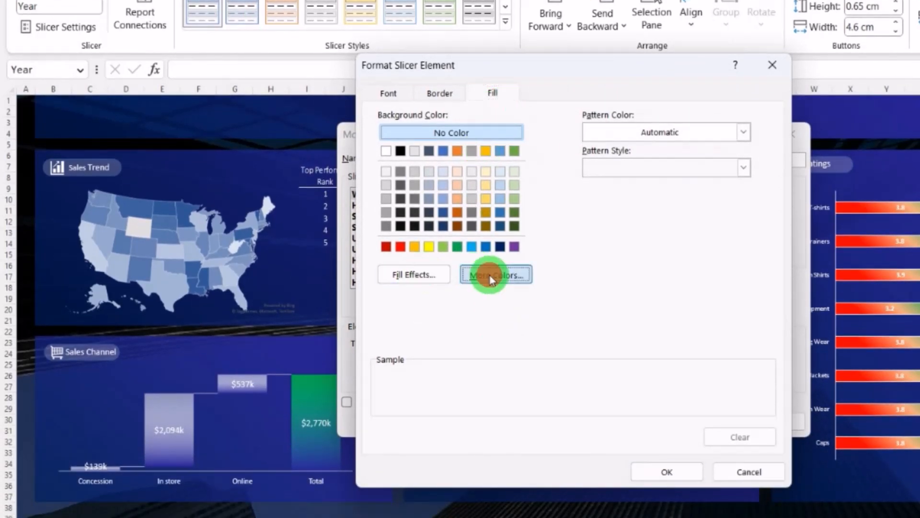
pyautogui.click(529, 174)
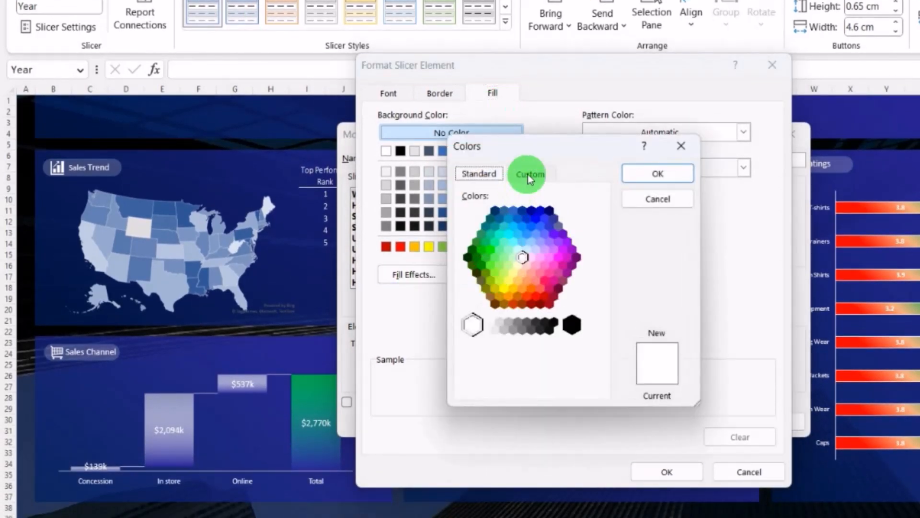
pyautogui.moveTo(554, 383); pyautogui.dragTo(498, 380)
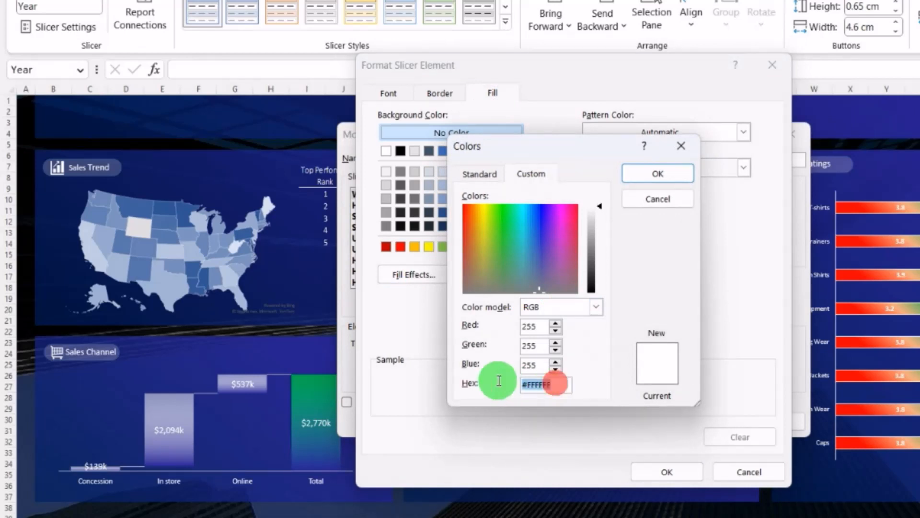
pyautogui.press('BackSpace')
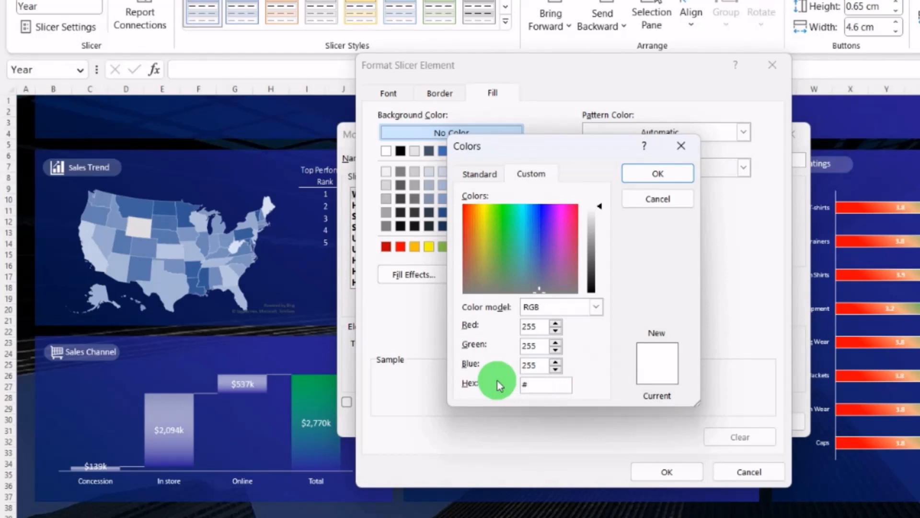
pyautogui.write('#2B2A9E')
pyautogui.click(666, 172)
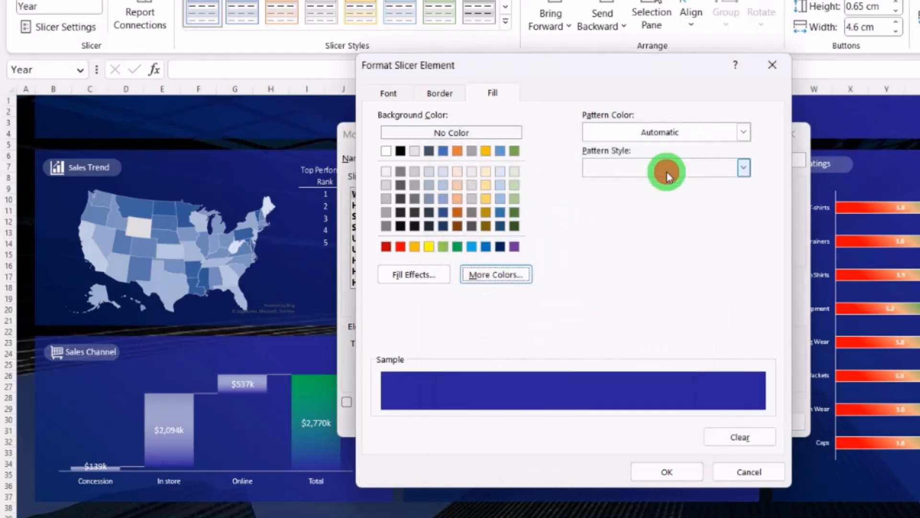
pyautogui.click(677, 472)
# Step: Format the Dashboard style's whole slicer element with no borders and a white font colour, and confirm the style
pyautogui.click(495, 300)
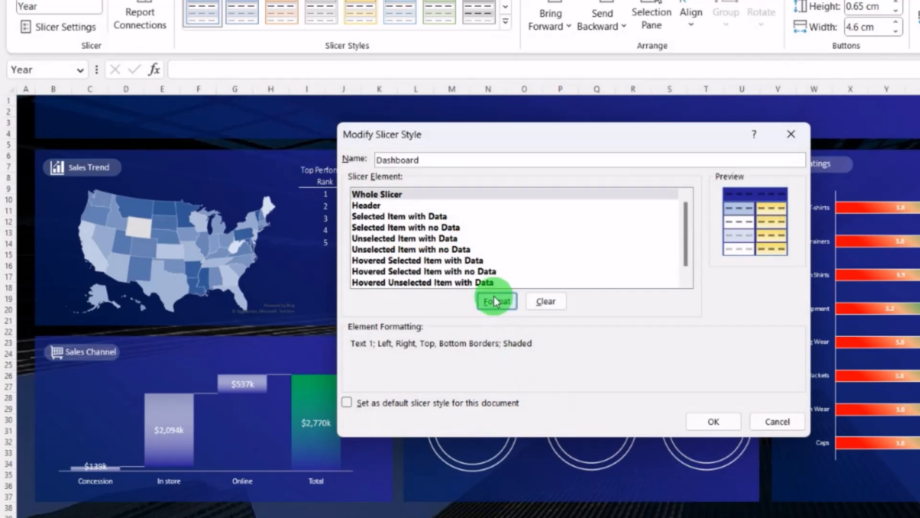
pyautogui.click(422, 91)
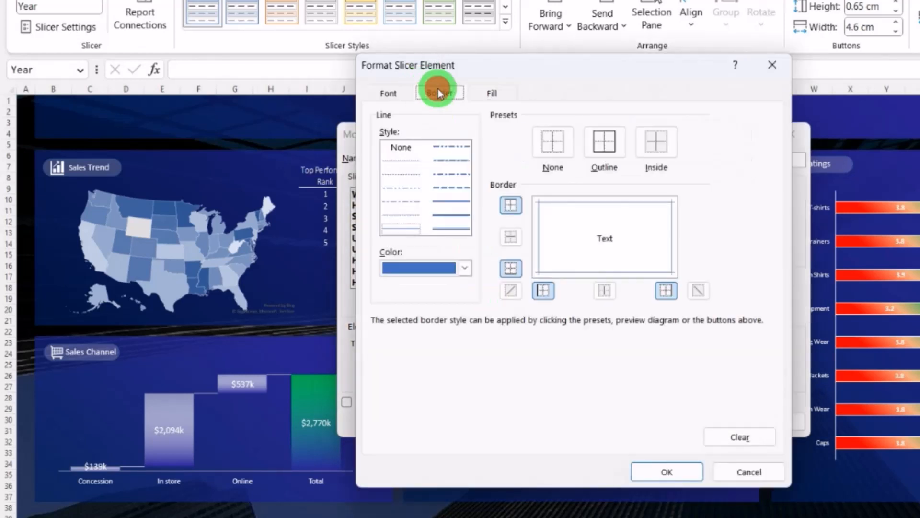
pyautogui.click(465, 270)
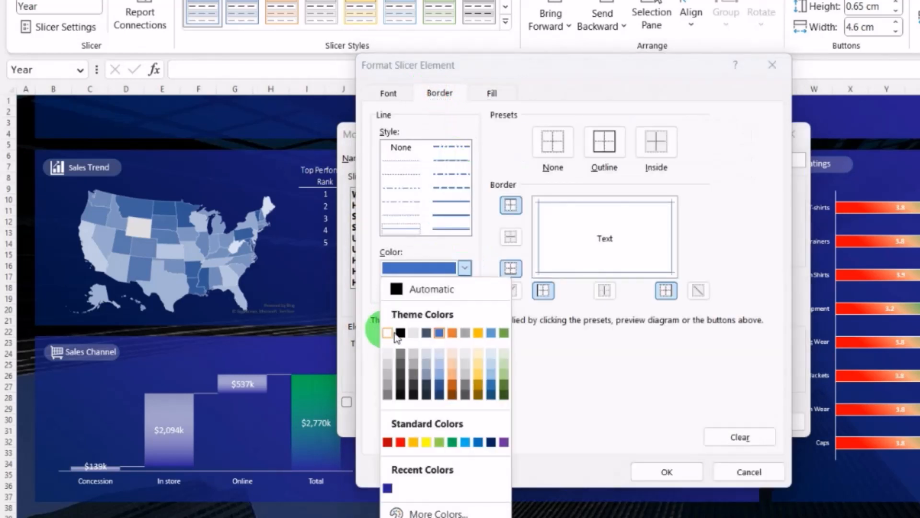
pyautogui.click(389, 335)
pyautogui.click(555, 146)
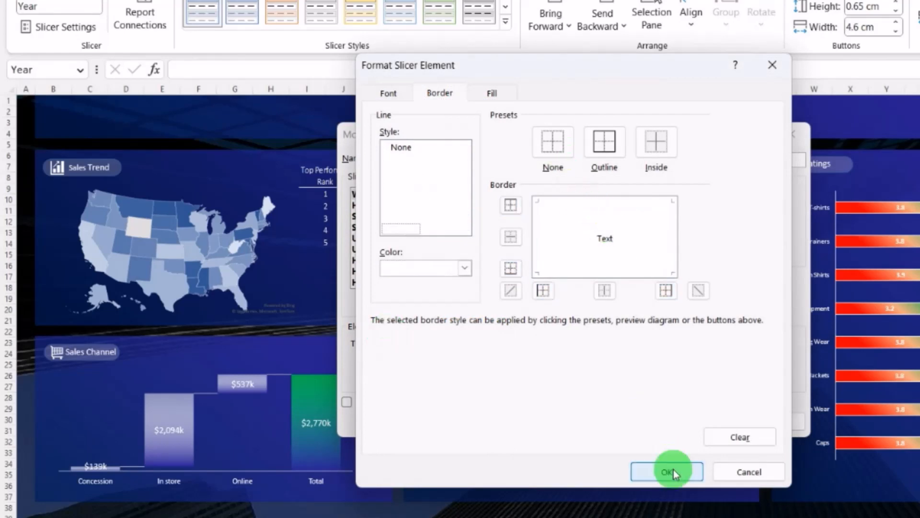
pyautogui.click(388, 93)
pyautogui.click(655, 233)
pyautogui.click(567, 297)
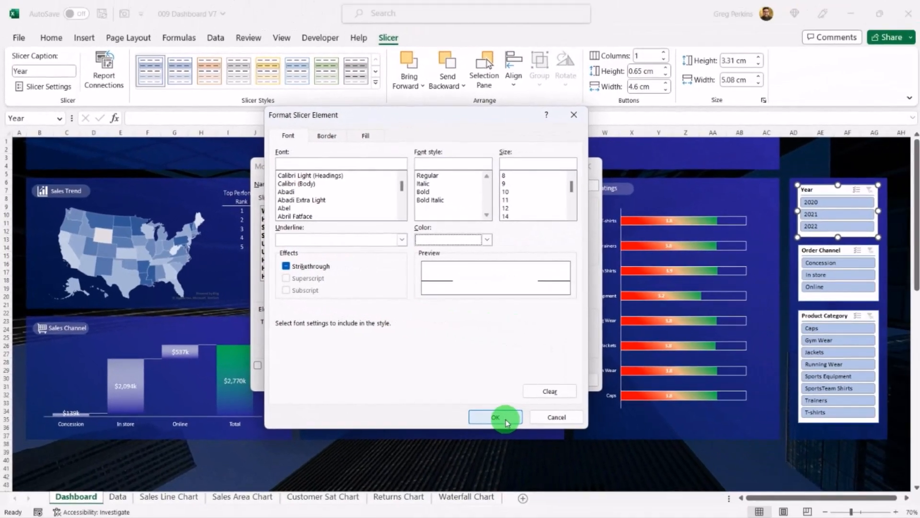
pyautogui.click(602, 451)
pyautogui.click(647, 405)
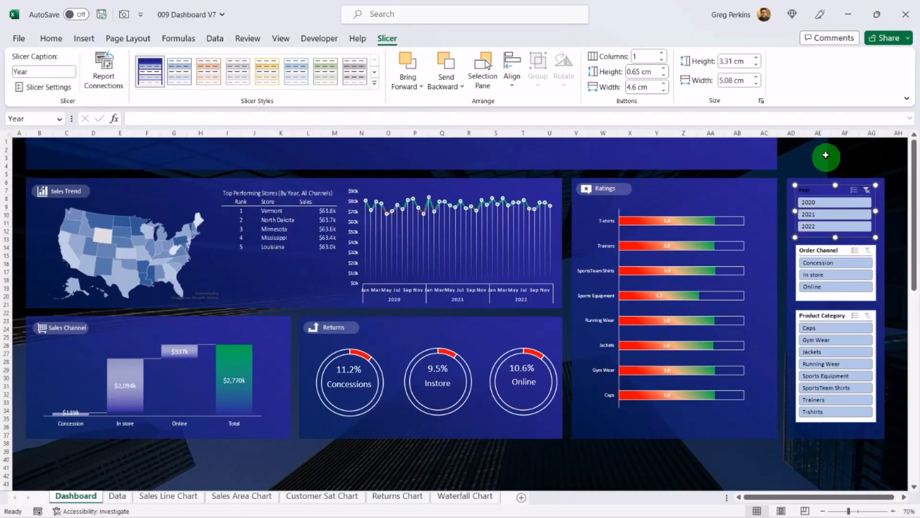
# Step: Set the Dashboard style's header font colour to white
pyautogui.click(826, 156)
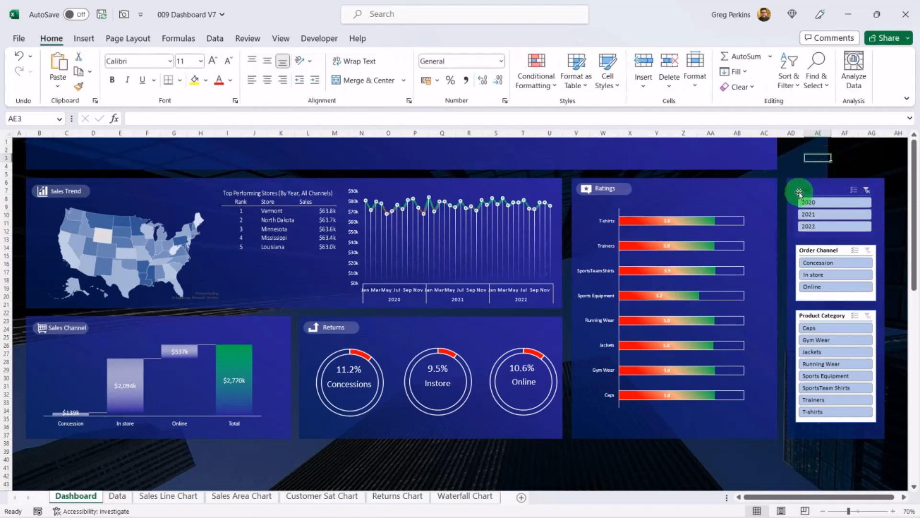
pyautogui.click(833, 188)
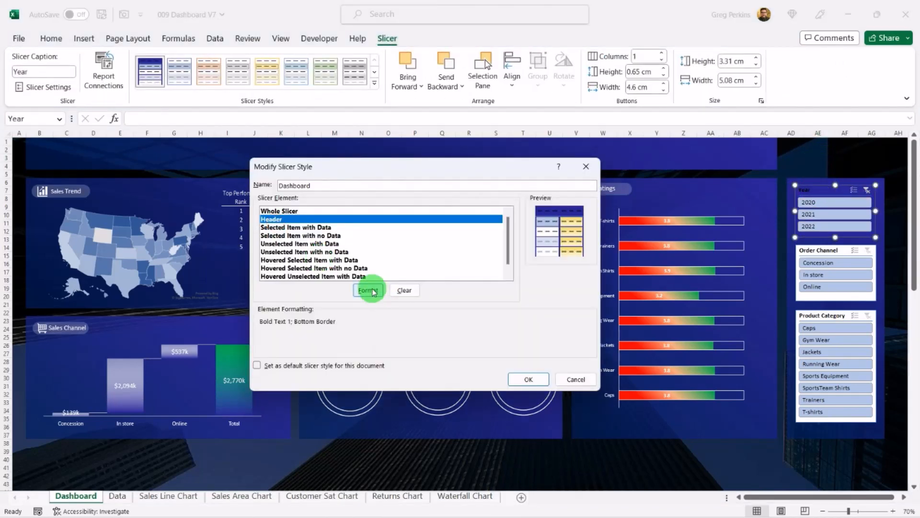
pyautogui.click(366, 289)
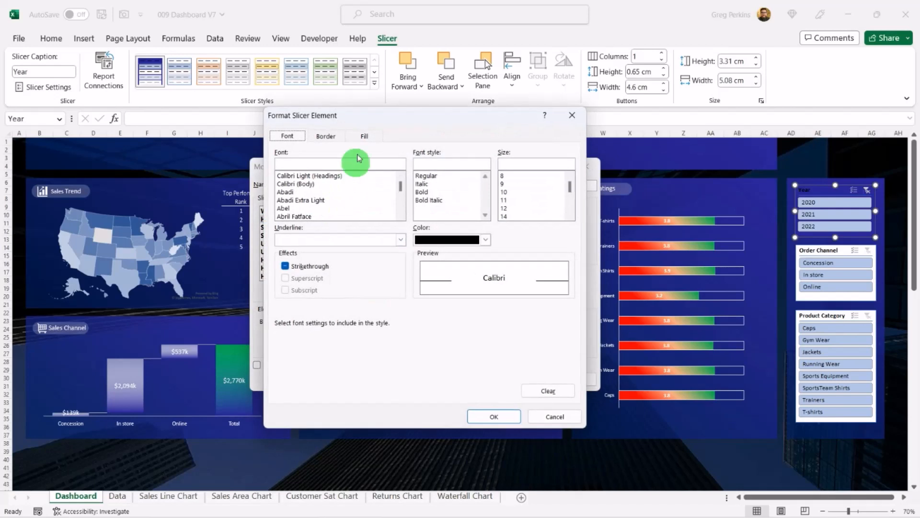
pyautogui.click(485, 239)
pyautogui.click(421, 289)
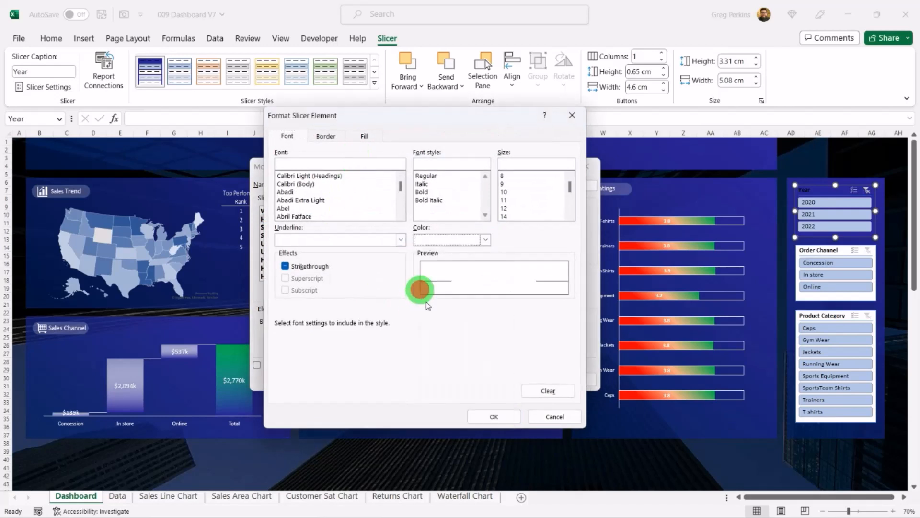
pyautogui.click(494, 416)
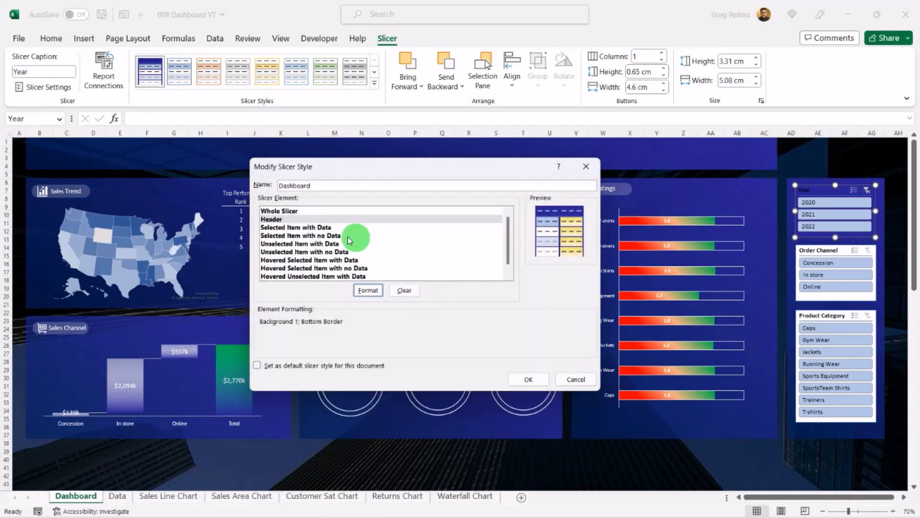
# Step: Give selected items with data a fill using the pasted green hex colour 63C384
pyautogui.click(303, 228)
pyautogui.click(368, 290)
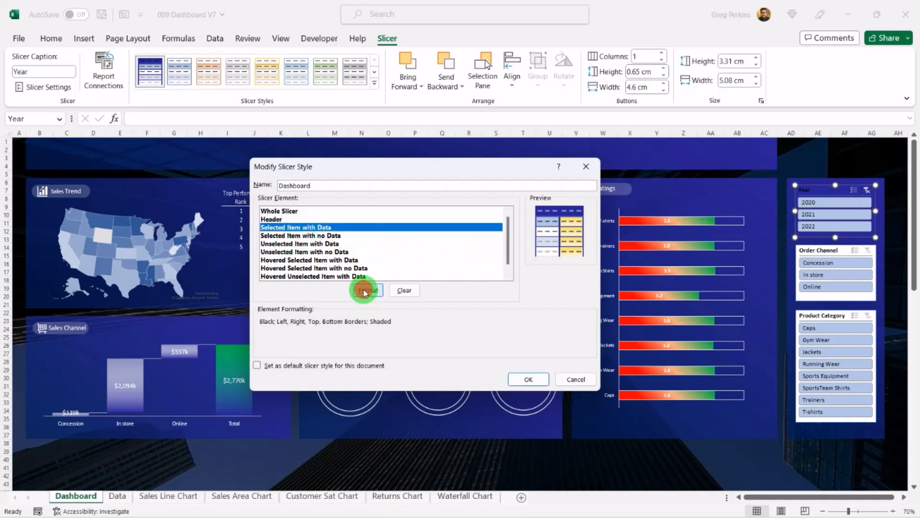
pyautogui.click(366, 137)
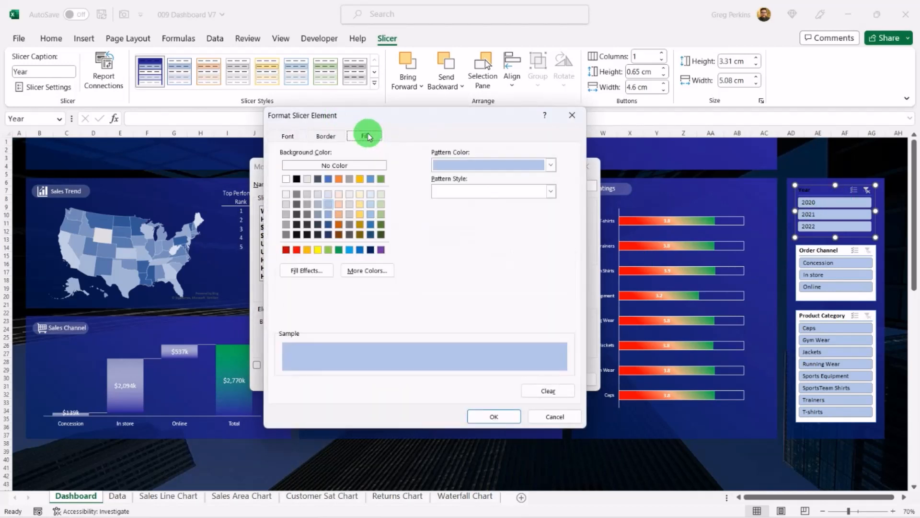
pyautogui.click(369, 270)
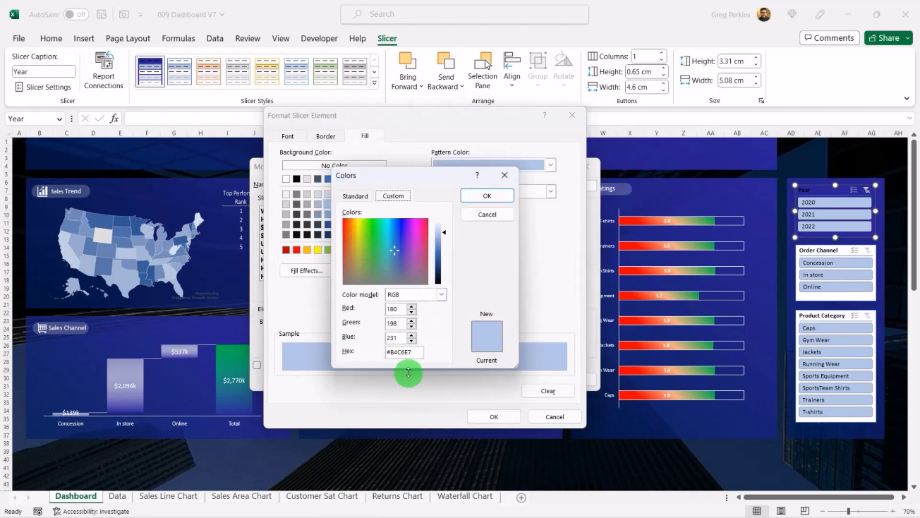
pyautogui.moveTo(415, 354); pyautogui.dragTo(359, 352)
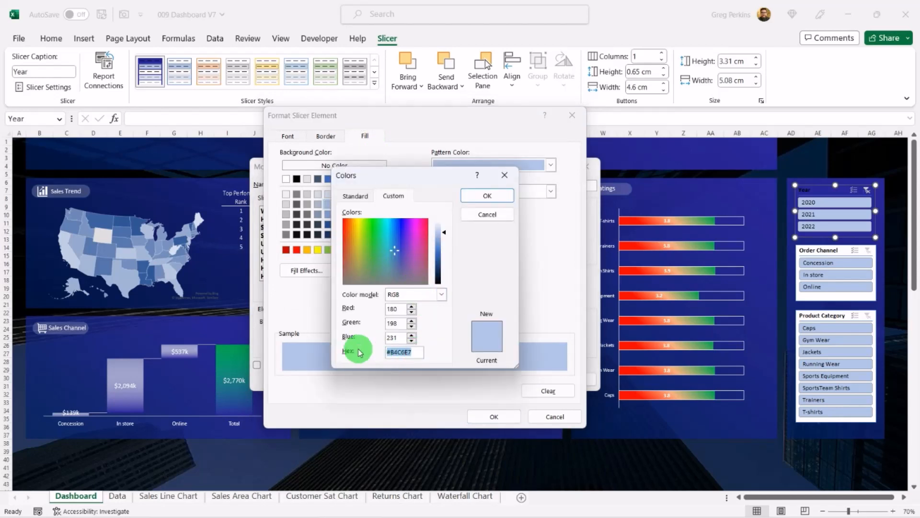
pyautogui.hotkey('ctrl', 'v')
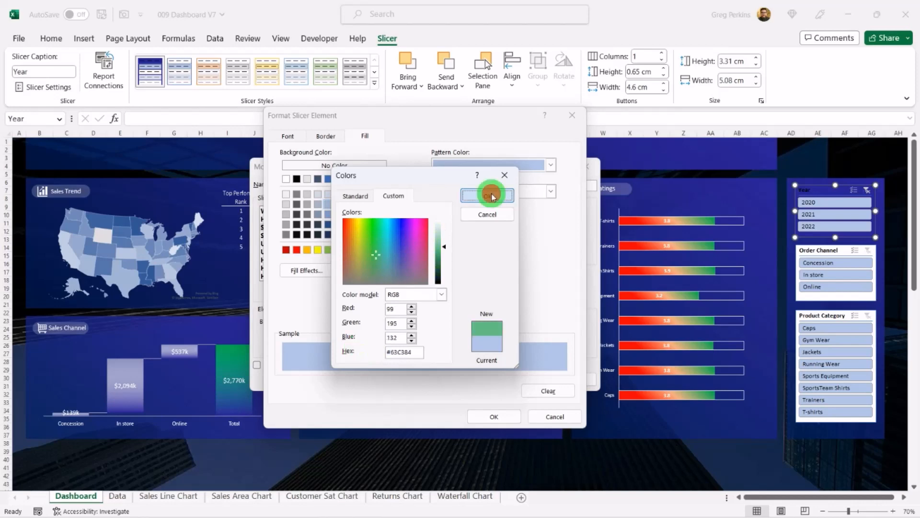
pyautogui.click(492, 195)
pyautogui.click(501, 419)
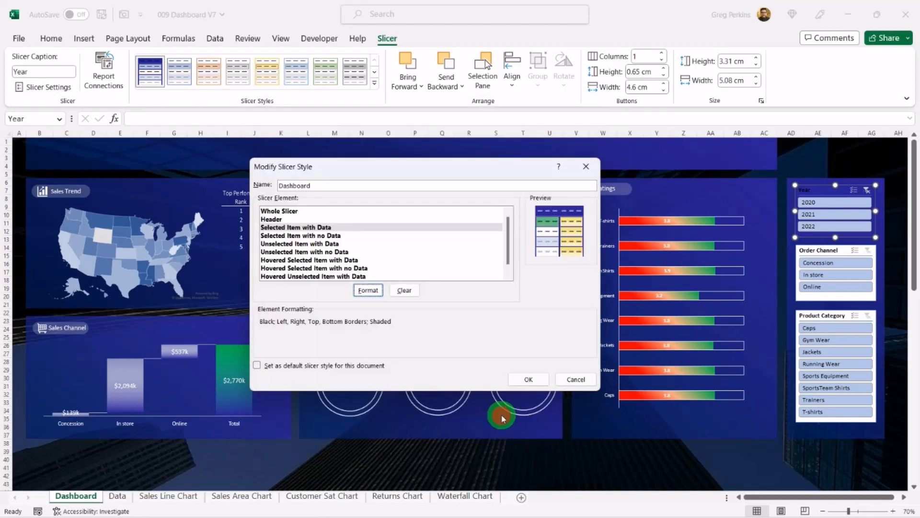
# Step: Give unselected items with data a custom light grey fill and save the Dashboard slicer style
pyautogui.click(338, 243)
pyautogui.click(368, 290)
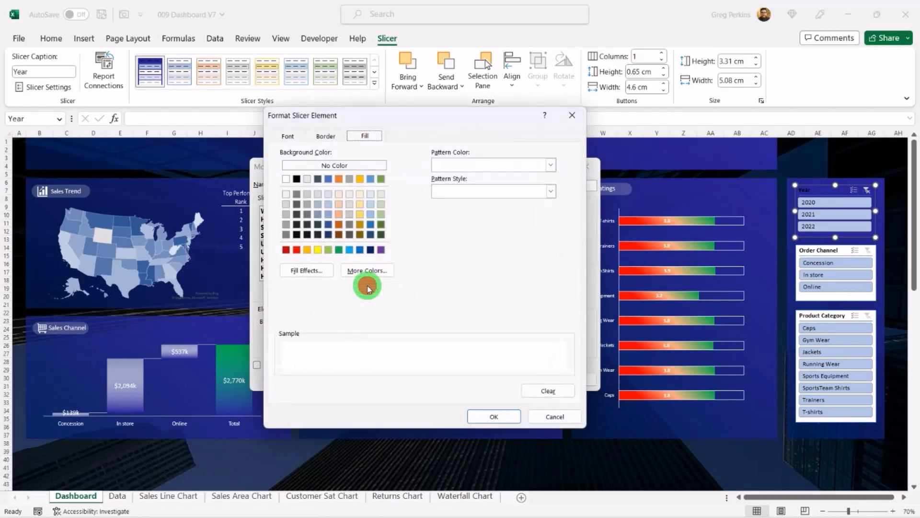
pyautogui.click(317, 284)
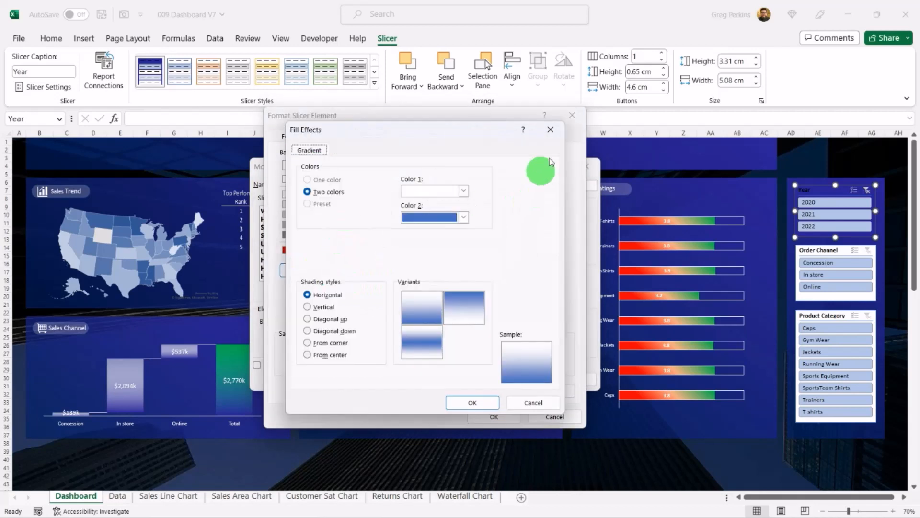
pyautogui.click(551, 129)
pyautogui.click(365, 271)
pyautogui.click(393, 195)
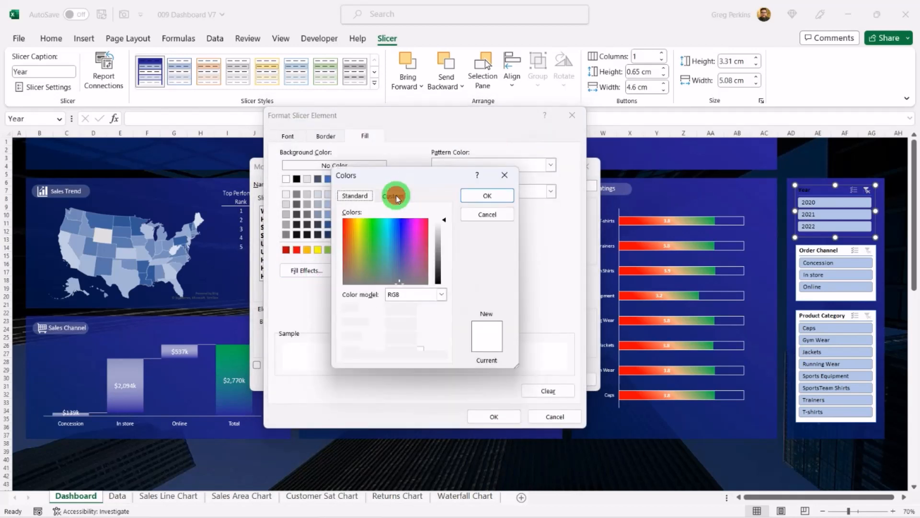
pyautogui.click(417, 352)
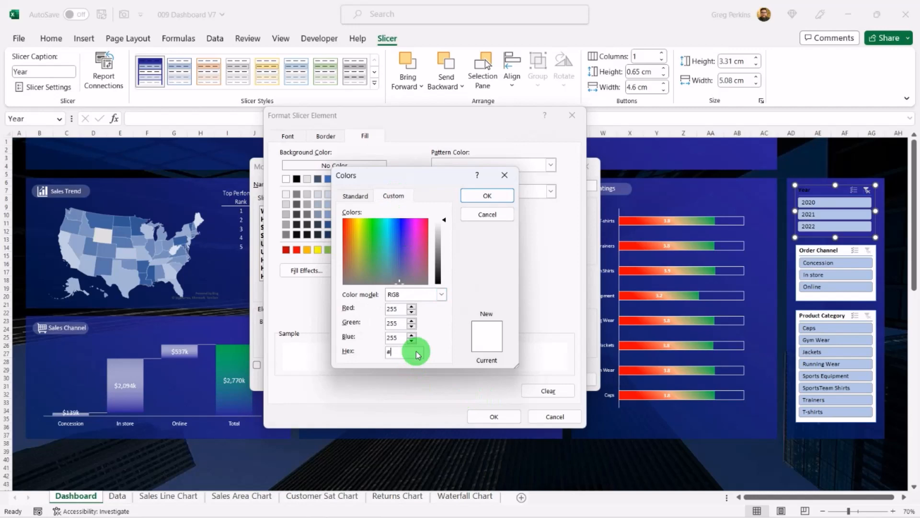
pyautogui.click(497, 416)
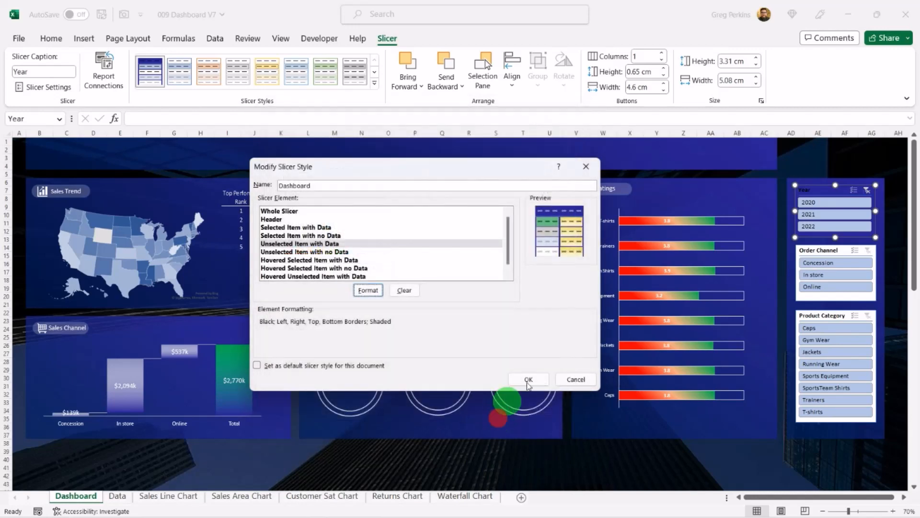
pyautogui.click(530, 379)
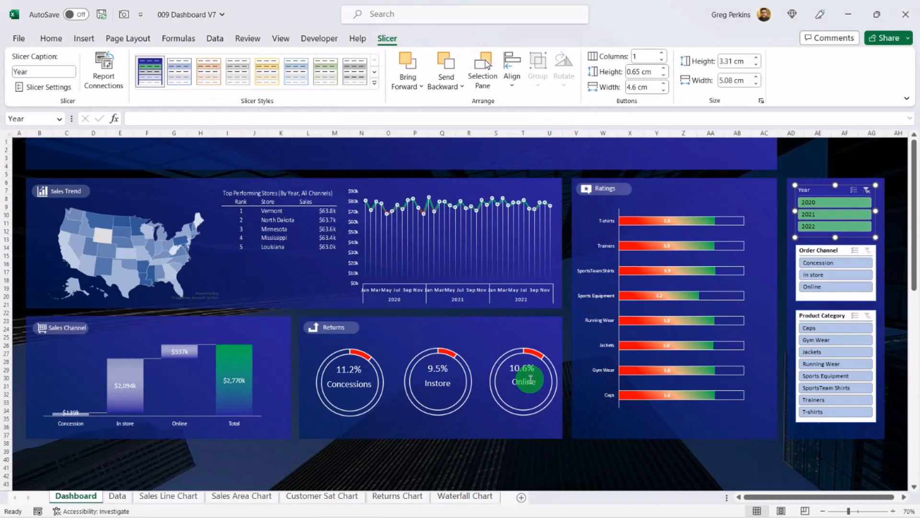
# Step: Apply the Dashboard slicer style to the Order Channel and Product Category slicers
pyautogui.click(817, 158)
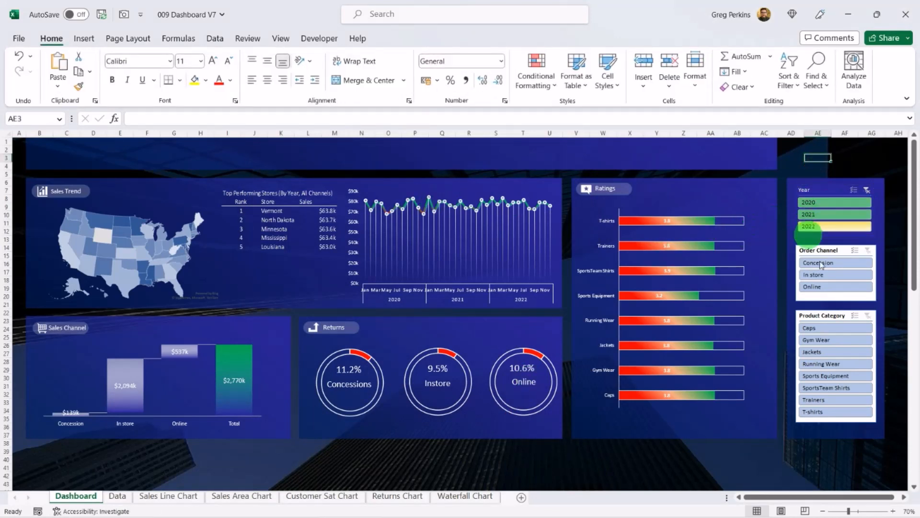
pyautogui.click(814, 241)
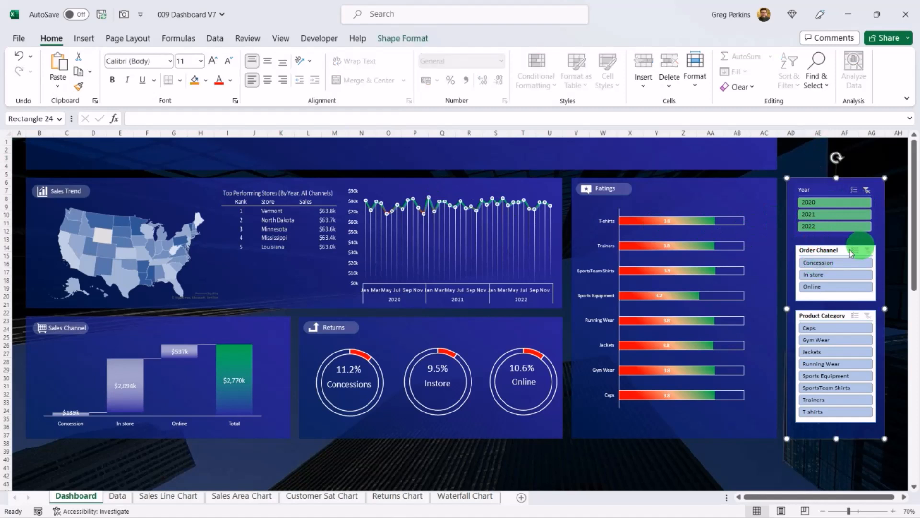
pyautogui.click(825, 251)
pyautogui.keyDown('ctrl'); pyautogui.click(821, 314); pyautogui.keyUp('ctrl')
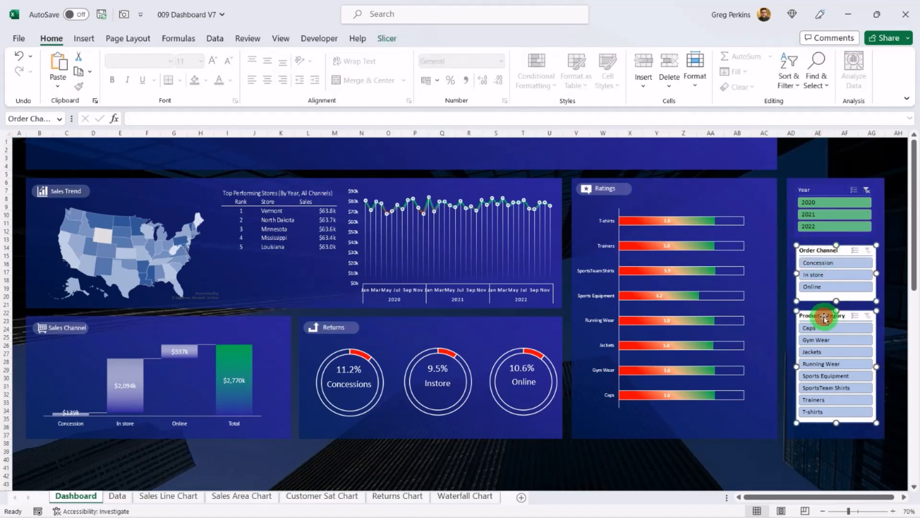
pyautogui.click(386, 38)
pyautogui.click(152, 73)
pyautogui.click(809, 157)
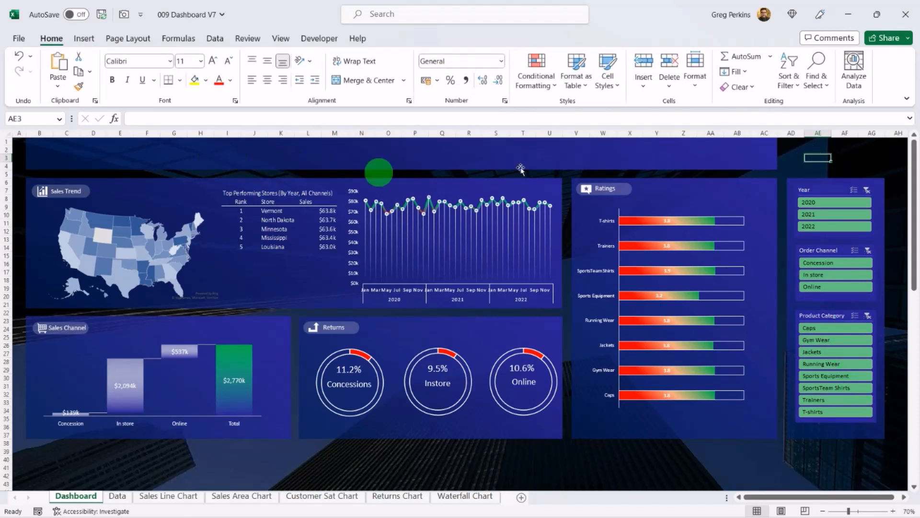
# Step: Draw a text box across the top banner for the SALES DASHBOARD title
pyautogui.click(83, 38)
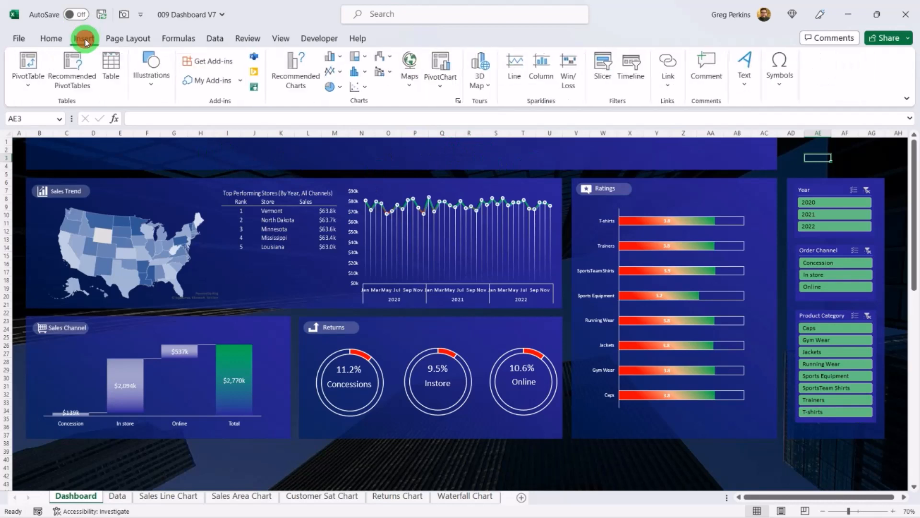
pyautogui.click(745, 76)
pyautogui.click(747, 119)
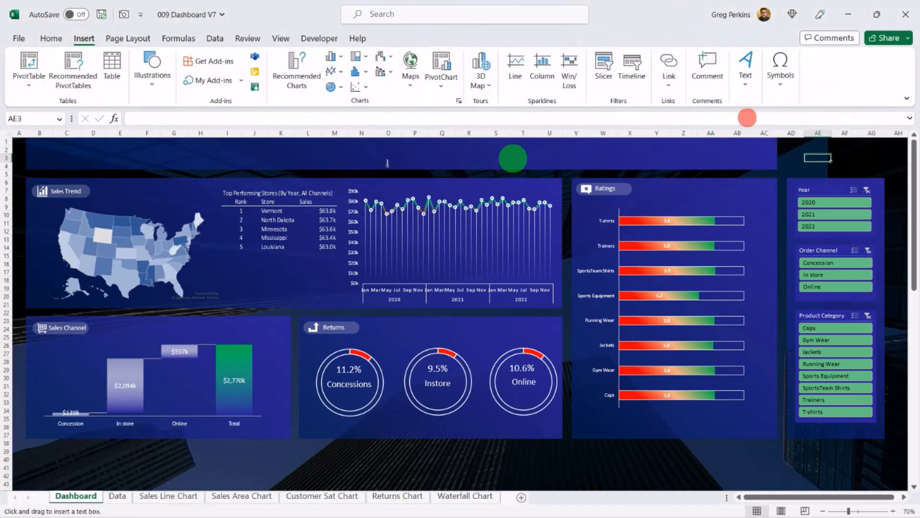
pyautogui.moveTo(288, 142); pyautogui.dragTo(527, 164)
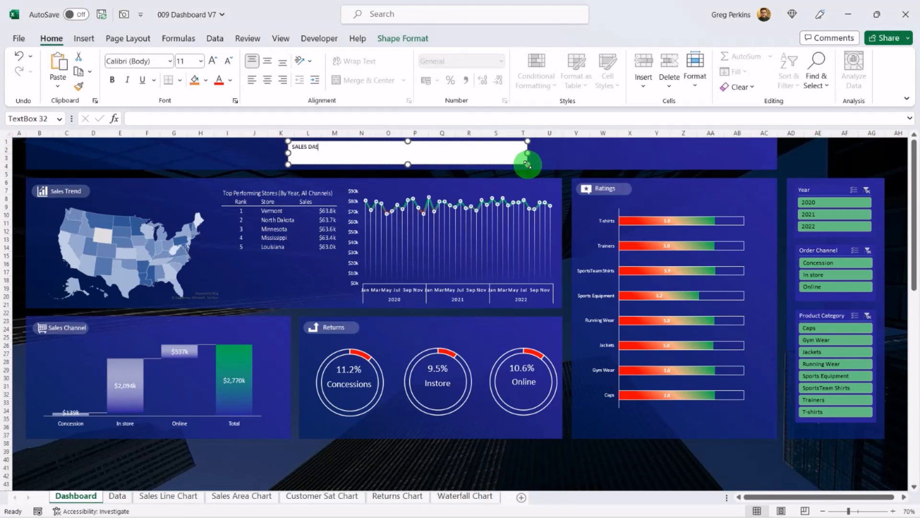
# Step: Centre the title text and set its font size to 28
pyautogui.hotkey('ctrl', 'a')
pyautogui.hotkey('ctrl', 'e')
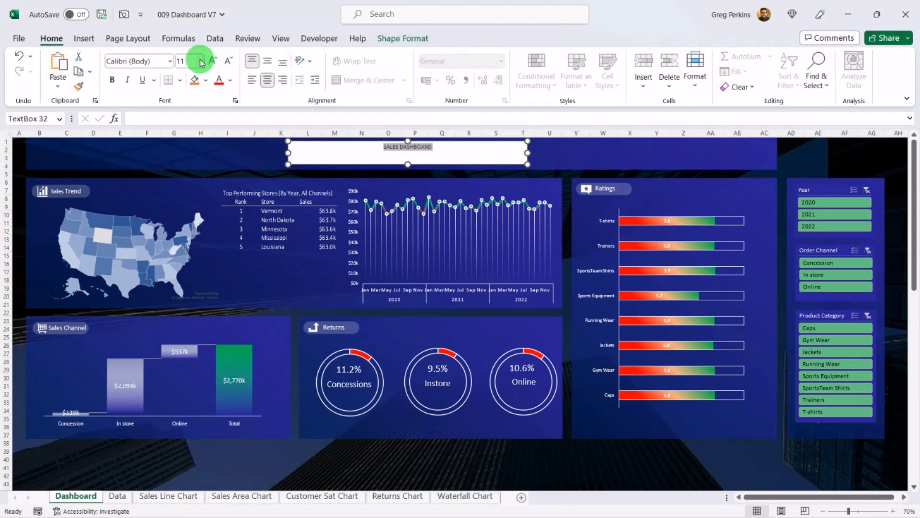
pyautogui.click(201, 61)
pyautogui.click(187, 221)
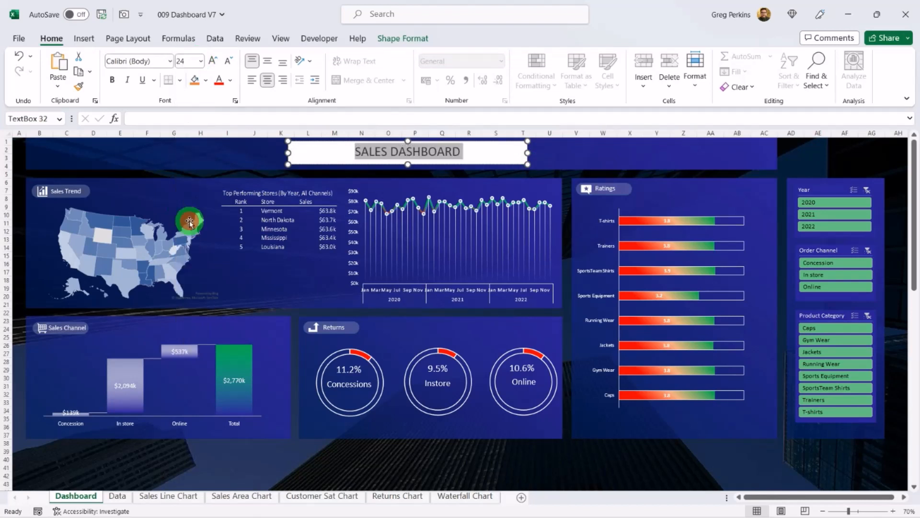
pyautogui.click(201, 61)
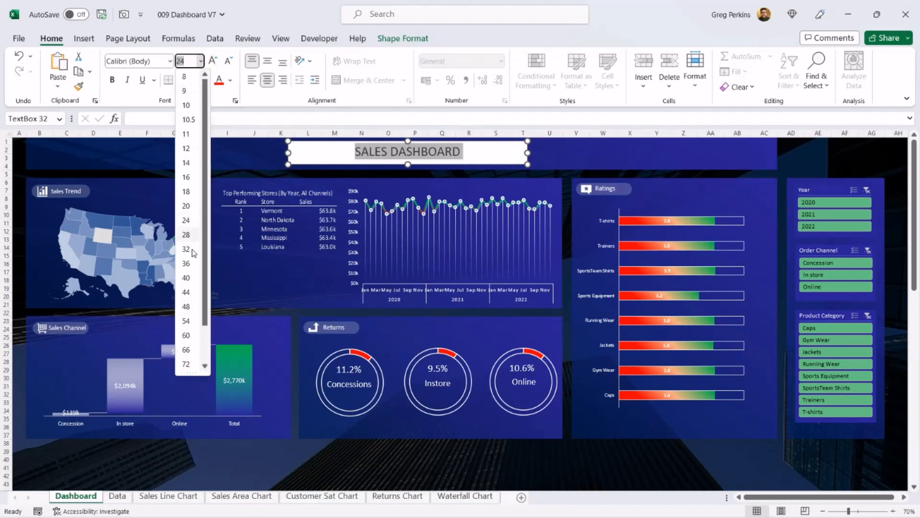
pyautogui.click(187, 235)
# Step: Make the title text white and remove the text box's fill
pyautogui.click(230, 80)
pyautogui.click(217, 129)
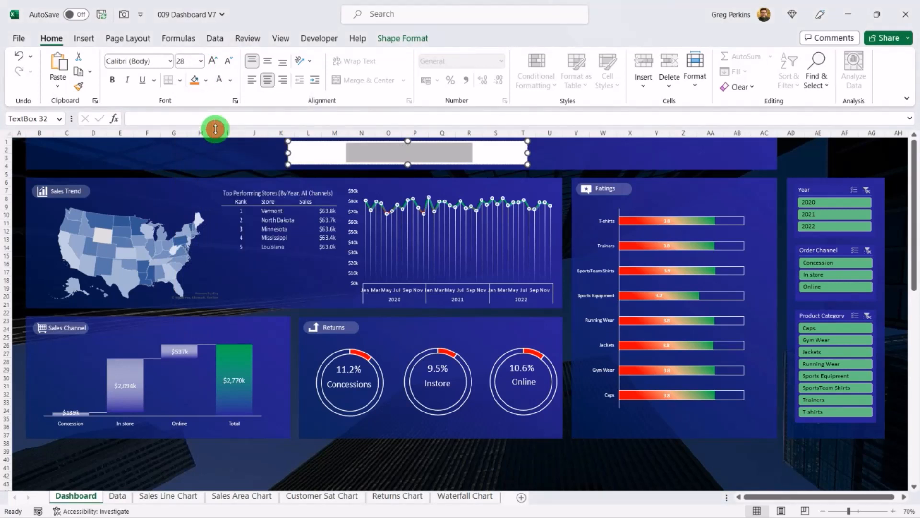
pyautogui.click(205, 80)
pyautogui.click(243, 264)
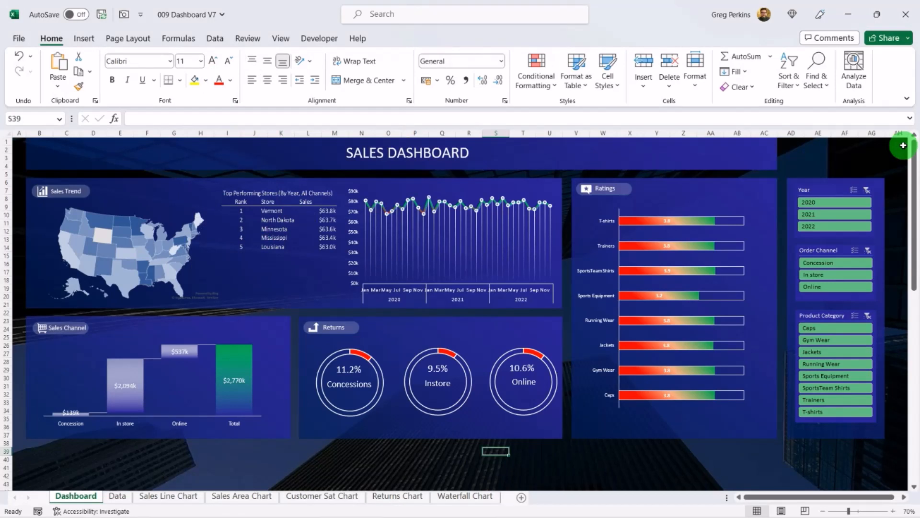
# Step: Test the Year slicer by filtering the dashboard to individual years
pyautogui.click(830, 214)
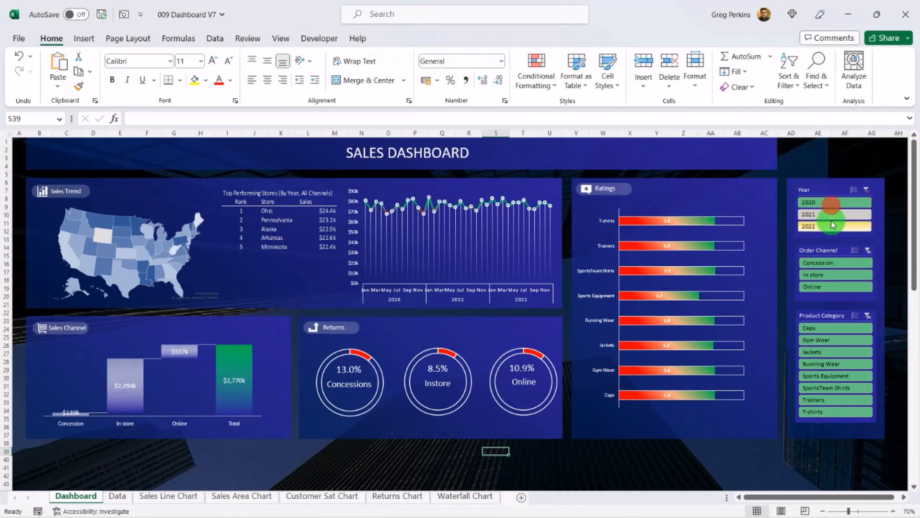
pyautogui.click(833, 226)
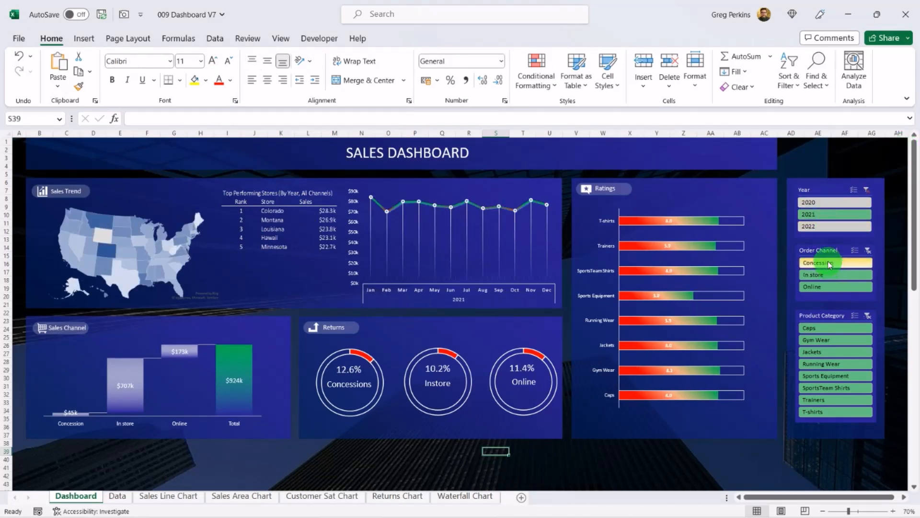